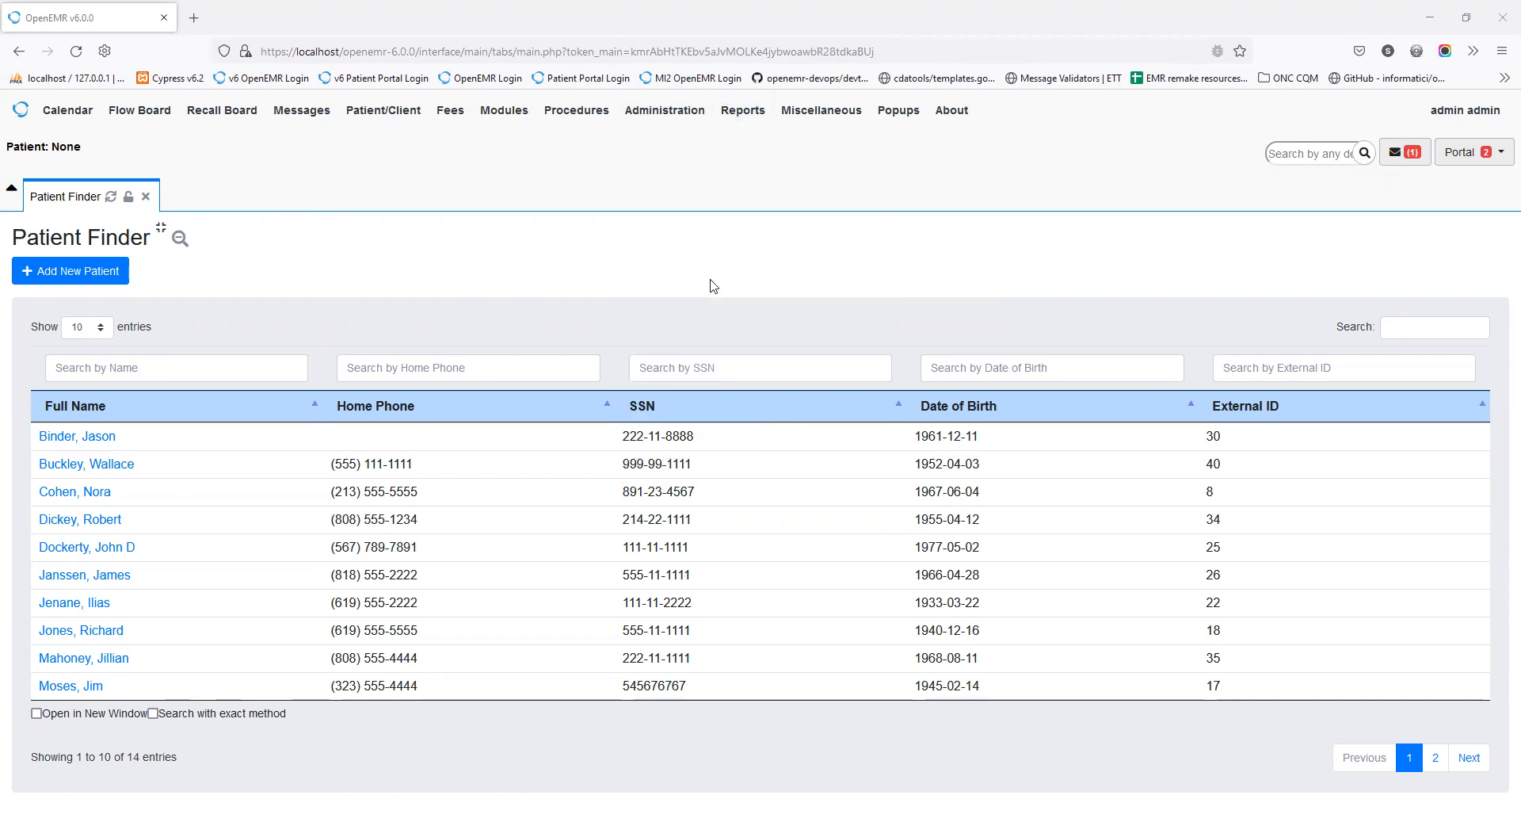
Step: Go to Administration > Forms > Lists and expand the list selector dropdown
mouse_move(665, 110)
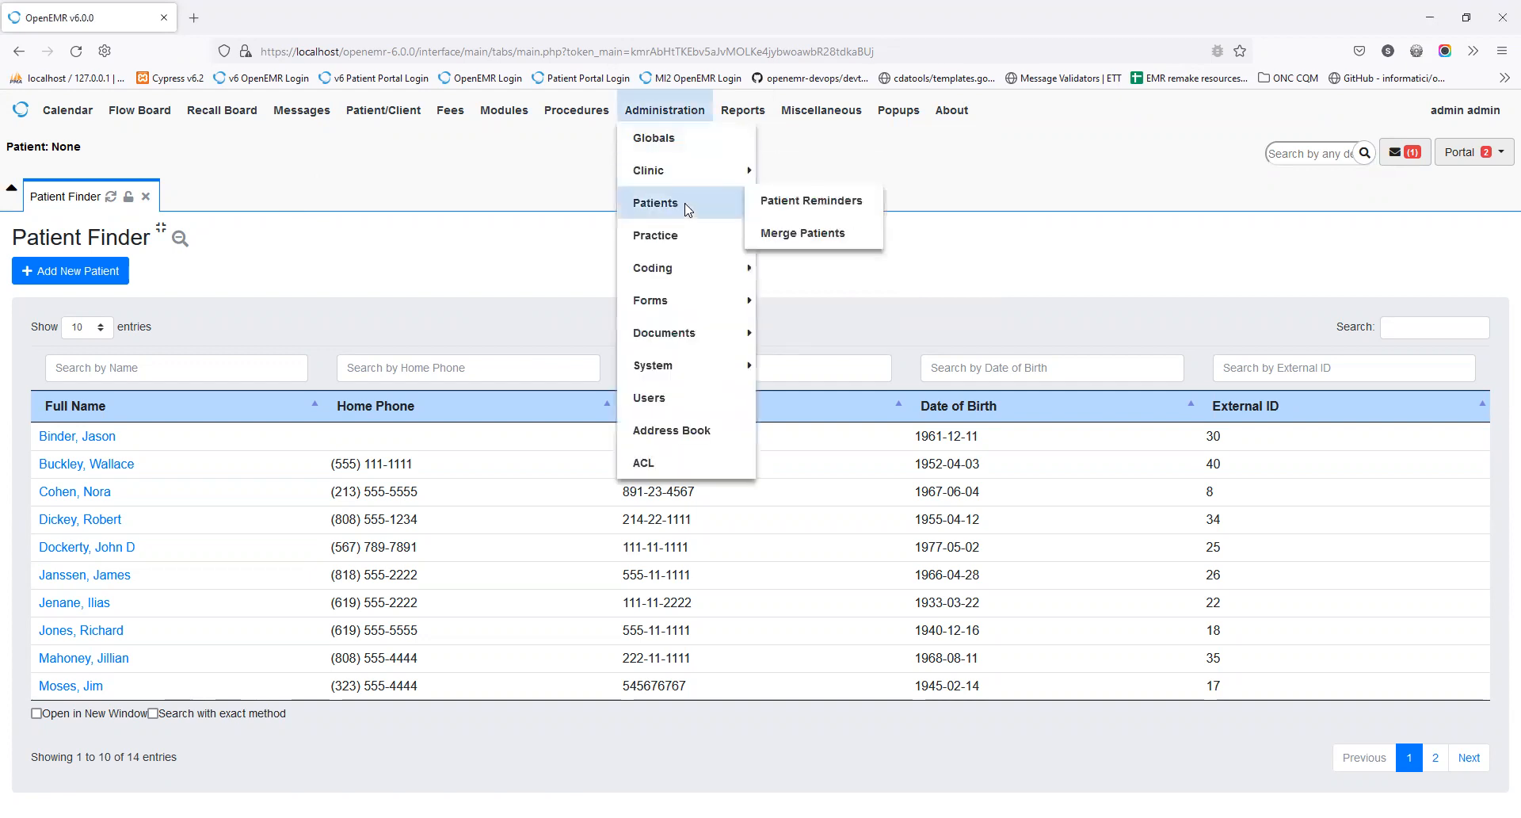
mouse_move(682, 168)
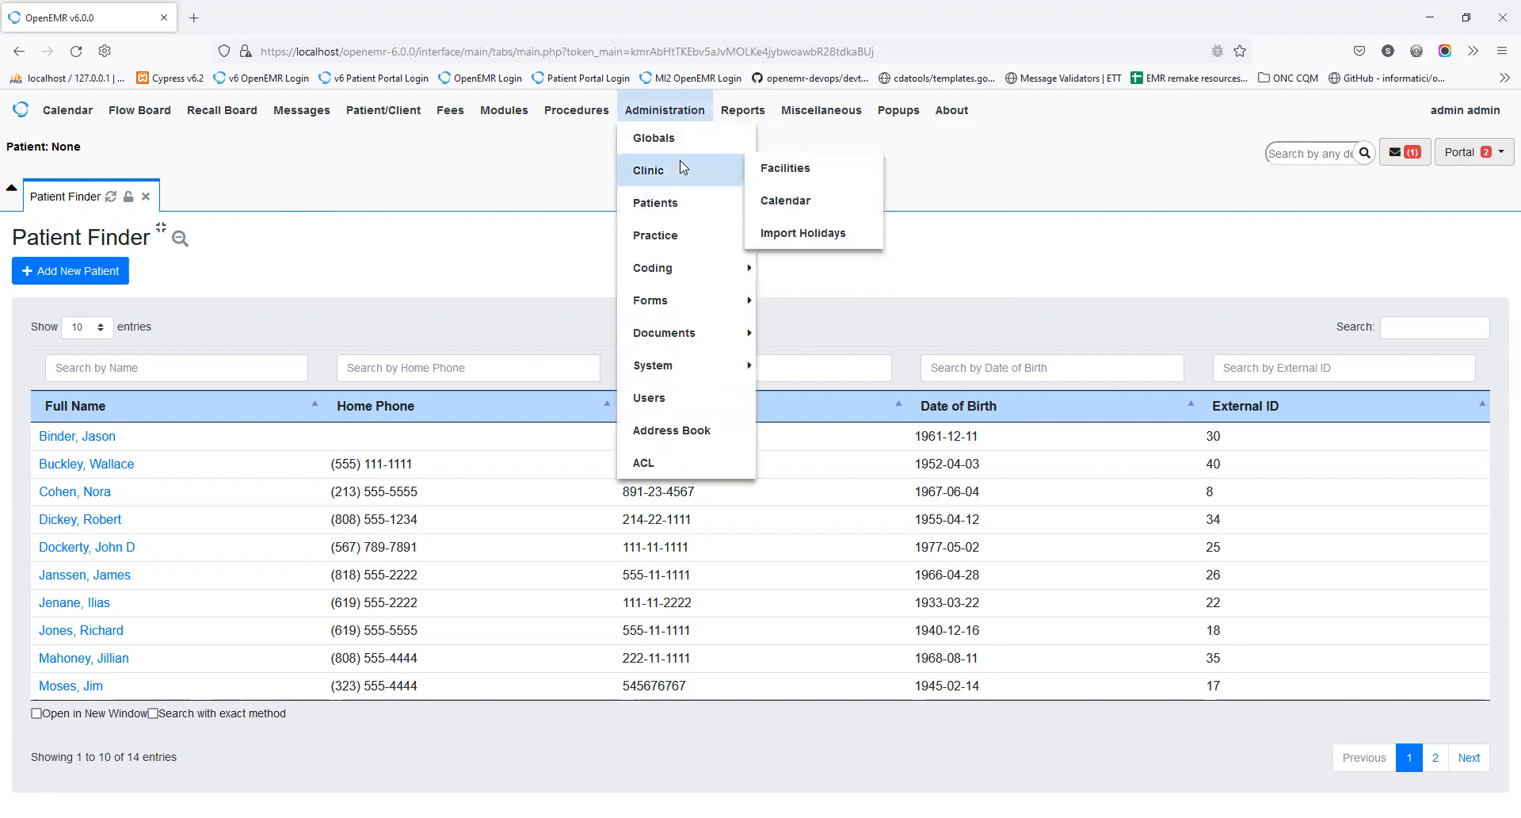
mouse_move(709, 300)
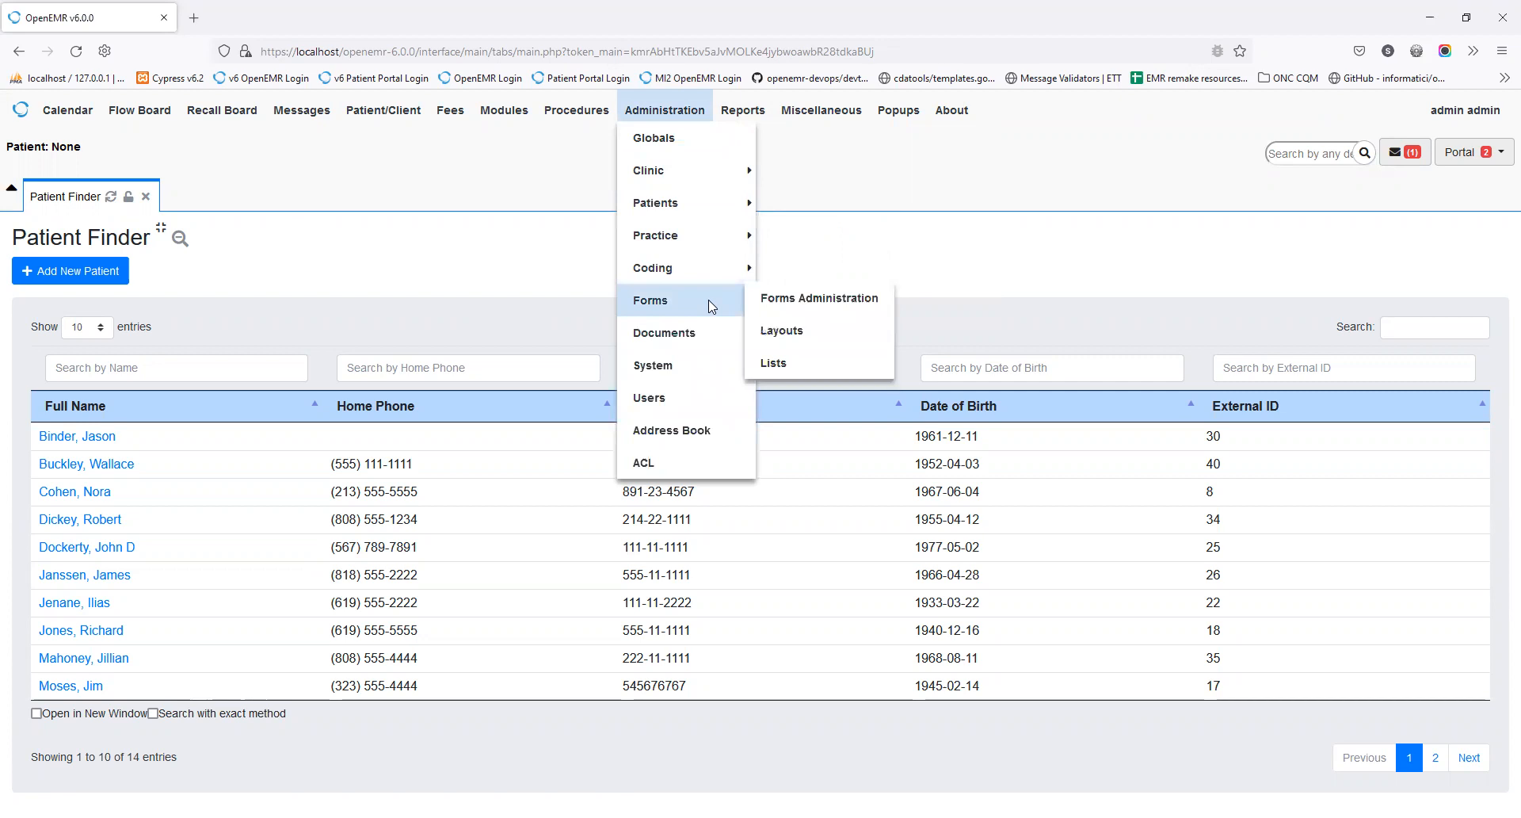
click(774, 363)
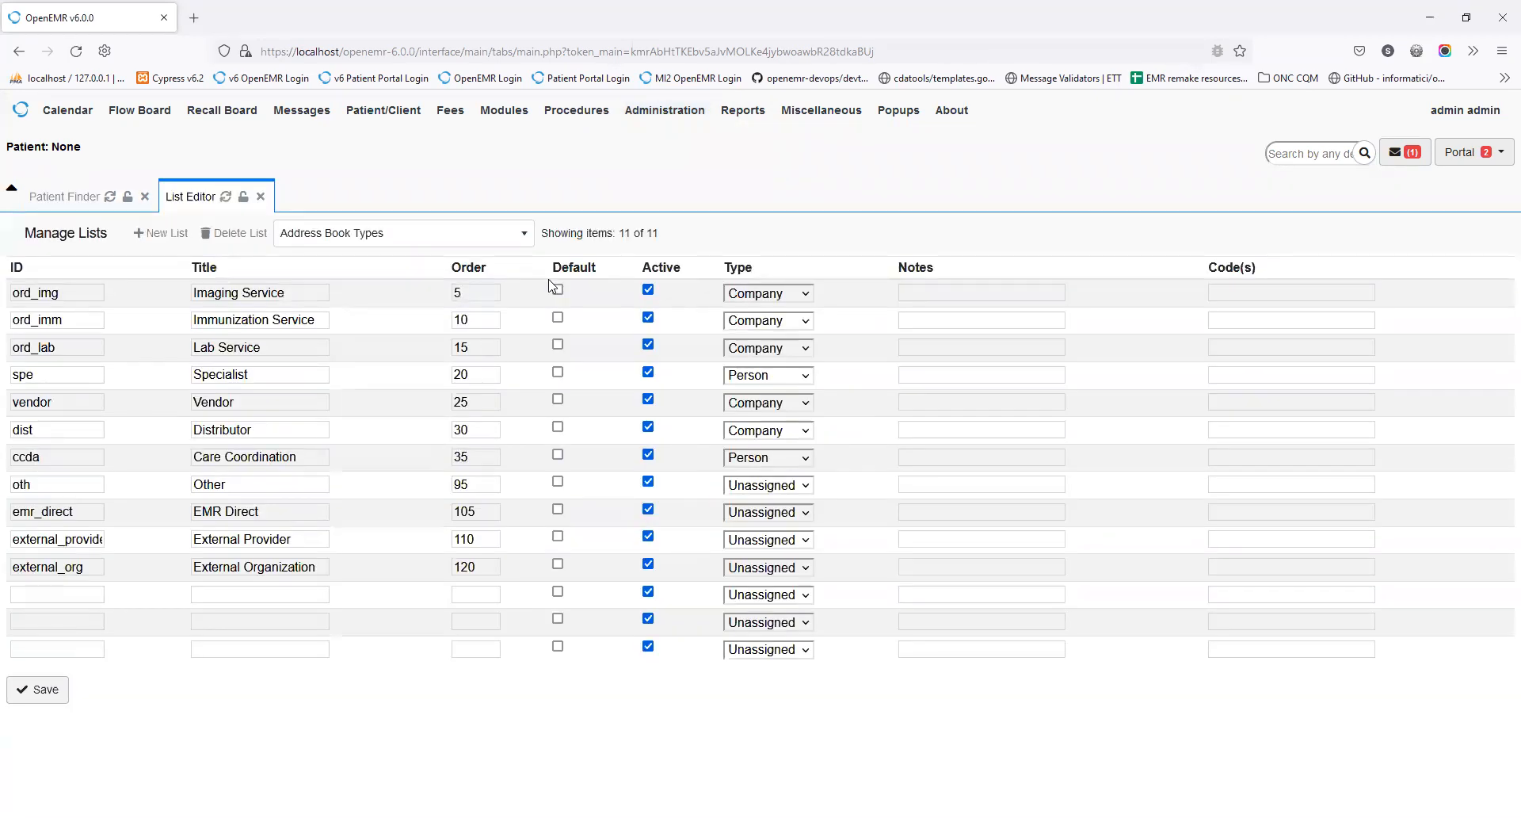
click(398, 234)
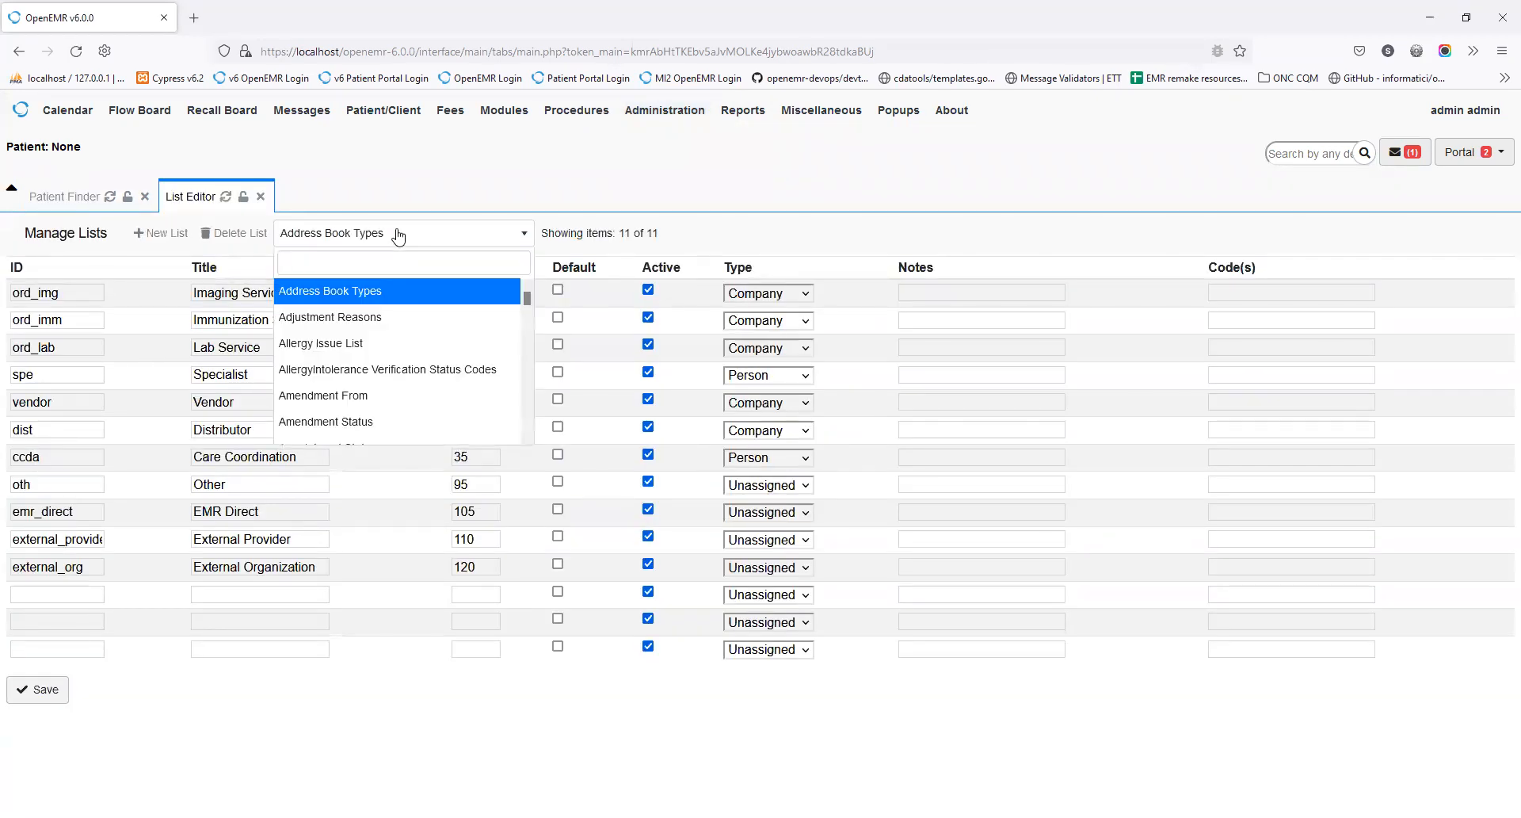
Step: Filter the list selector with 'cate' and choose Document Template Categories
text(cate)
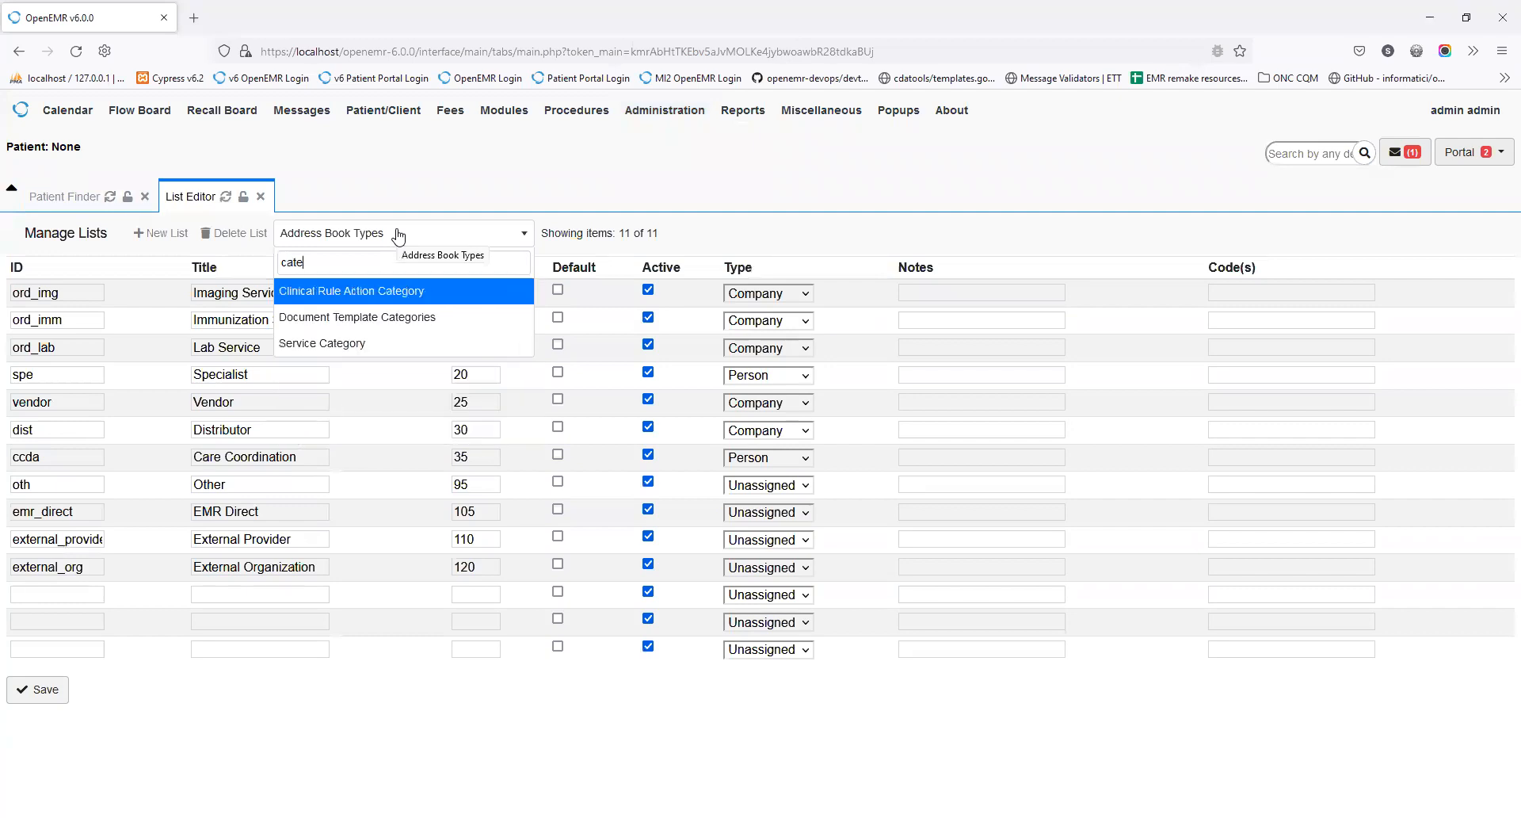
click(382, 323)
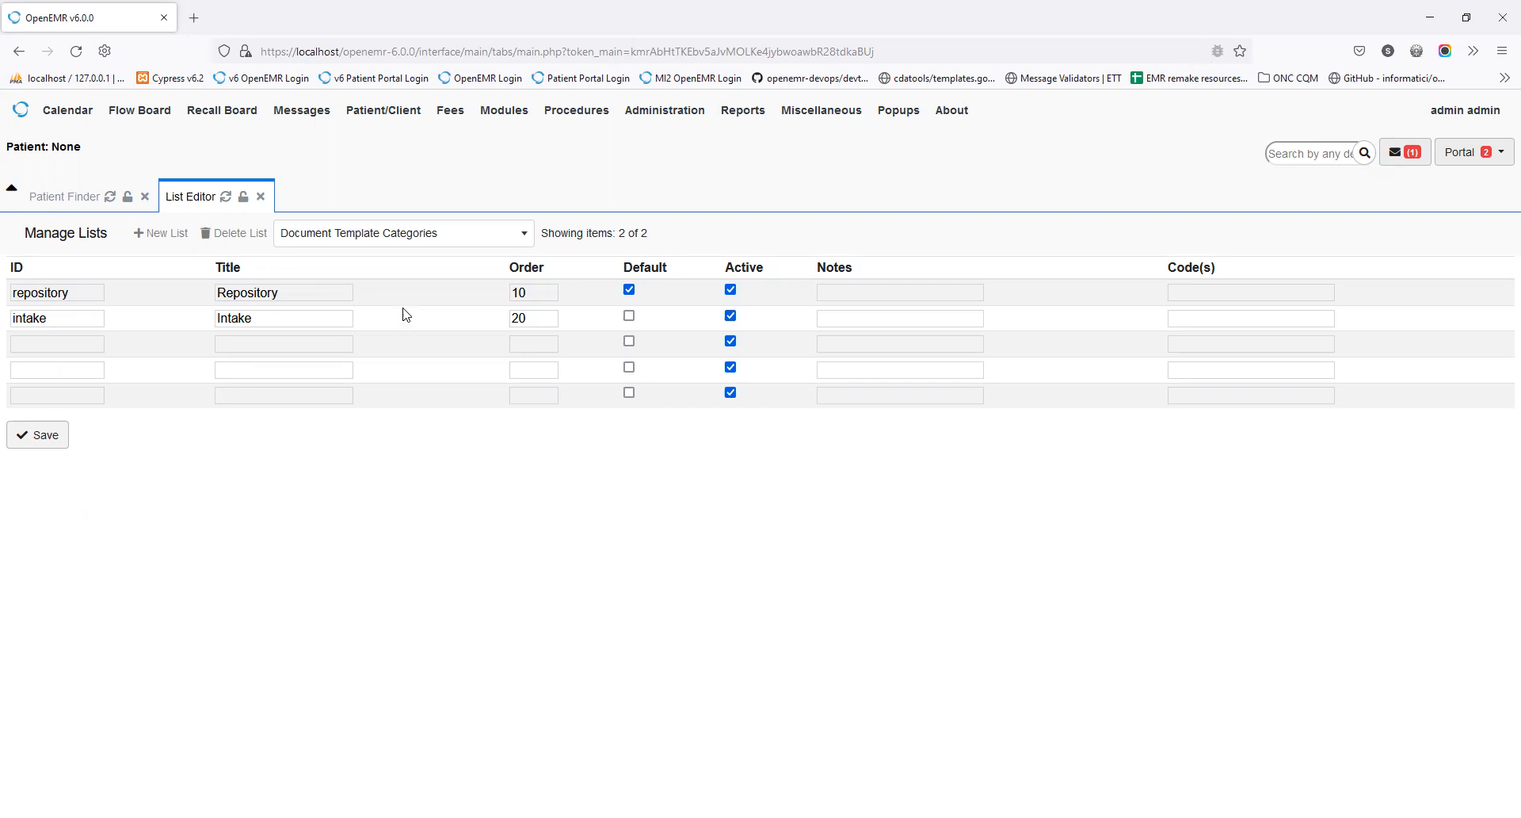
Step: Choose Document Template Profiles from the list selector, after dismissing it once unchanged
click(408, 238)
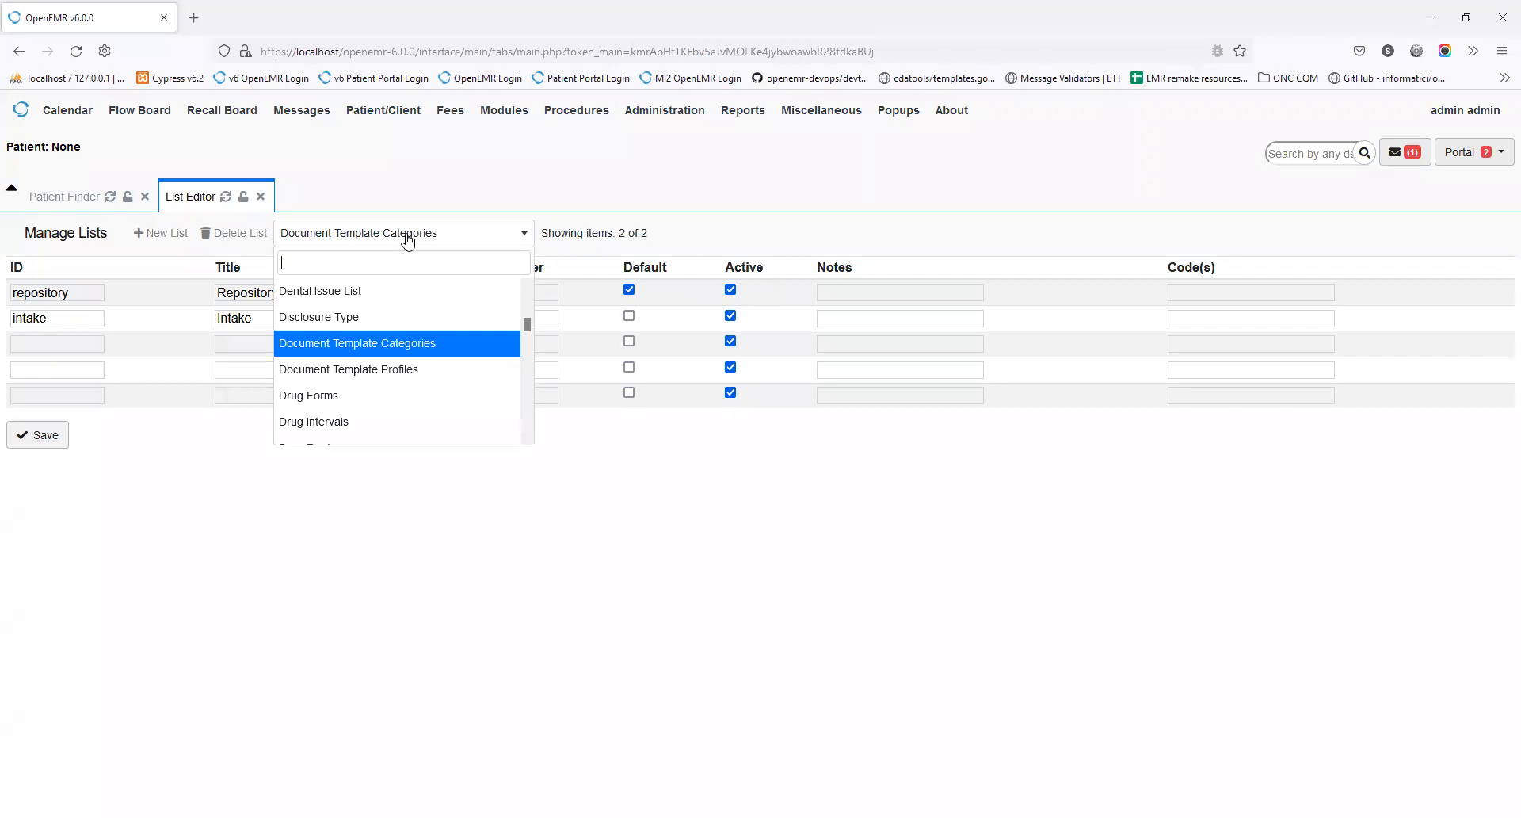
click(169, 420)
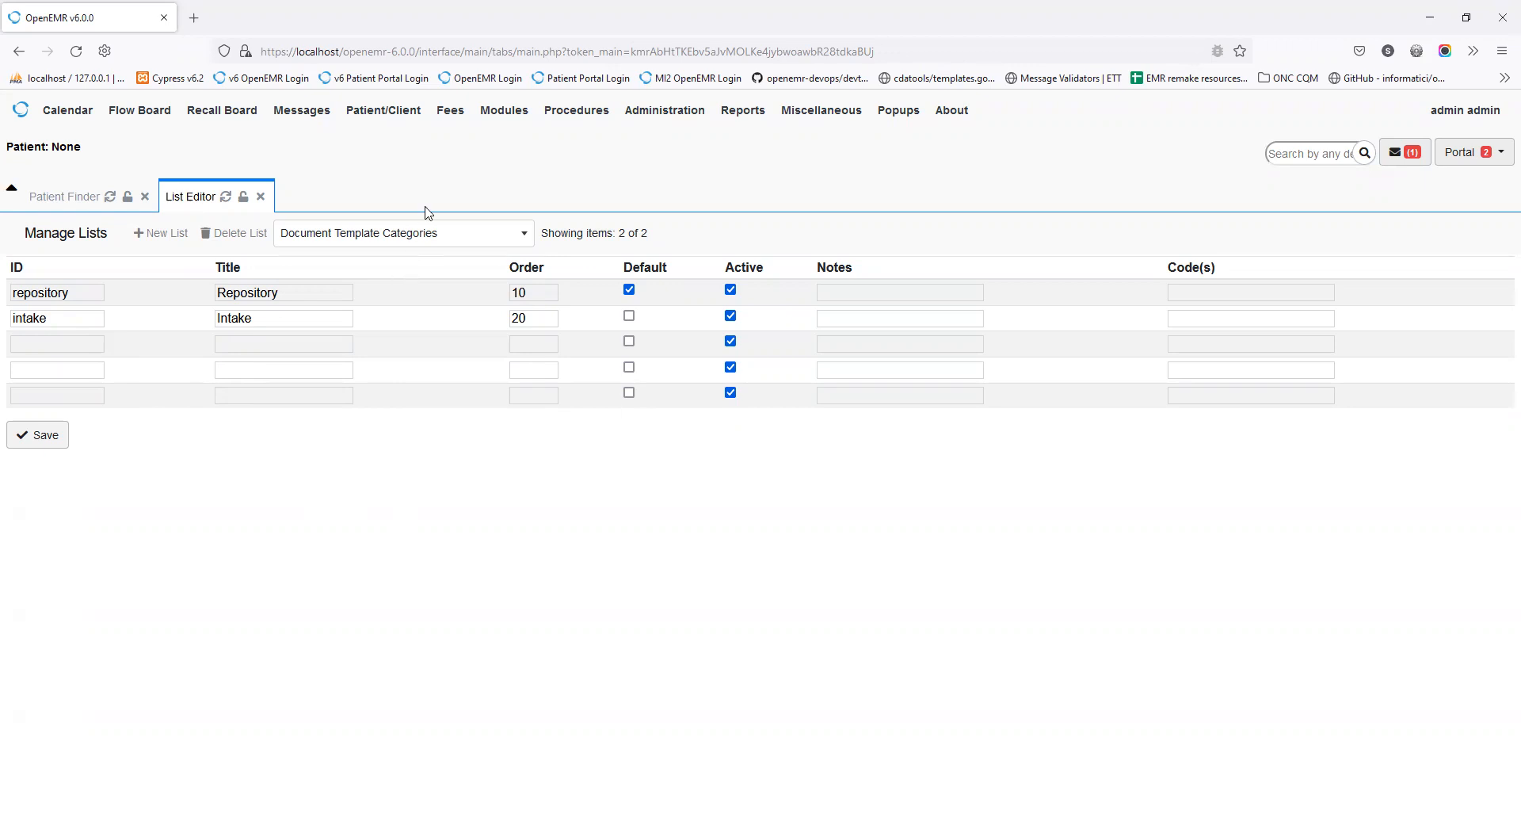
click(432, 237)
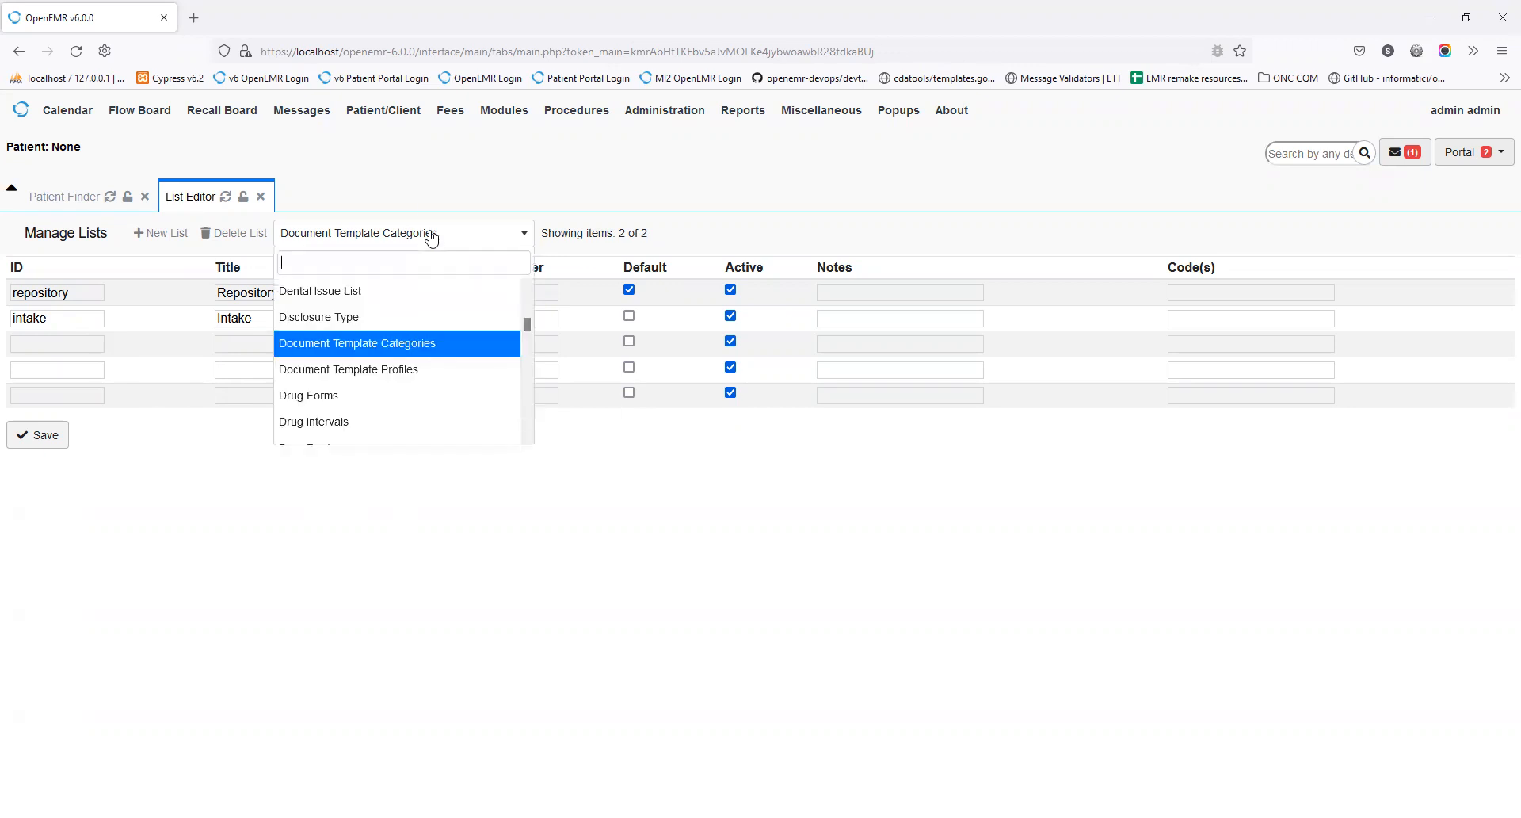
click(393, 373)
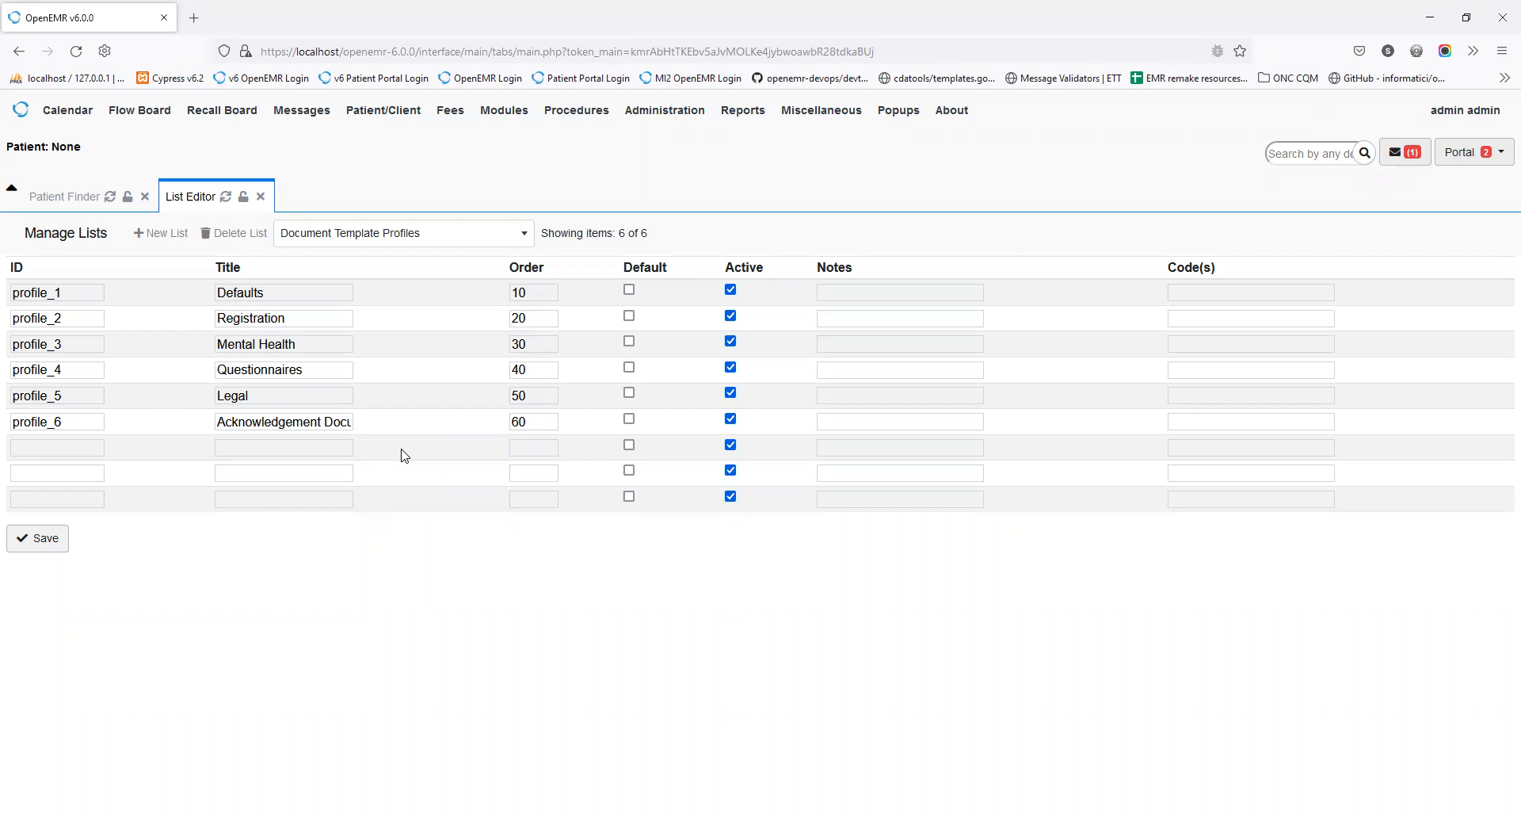
Step: Search the lists for 'gro', choose Patient Groupings, and inspect the Group I title
click(404, 232)
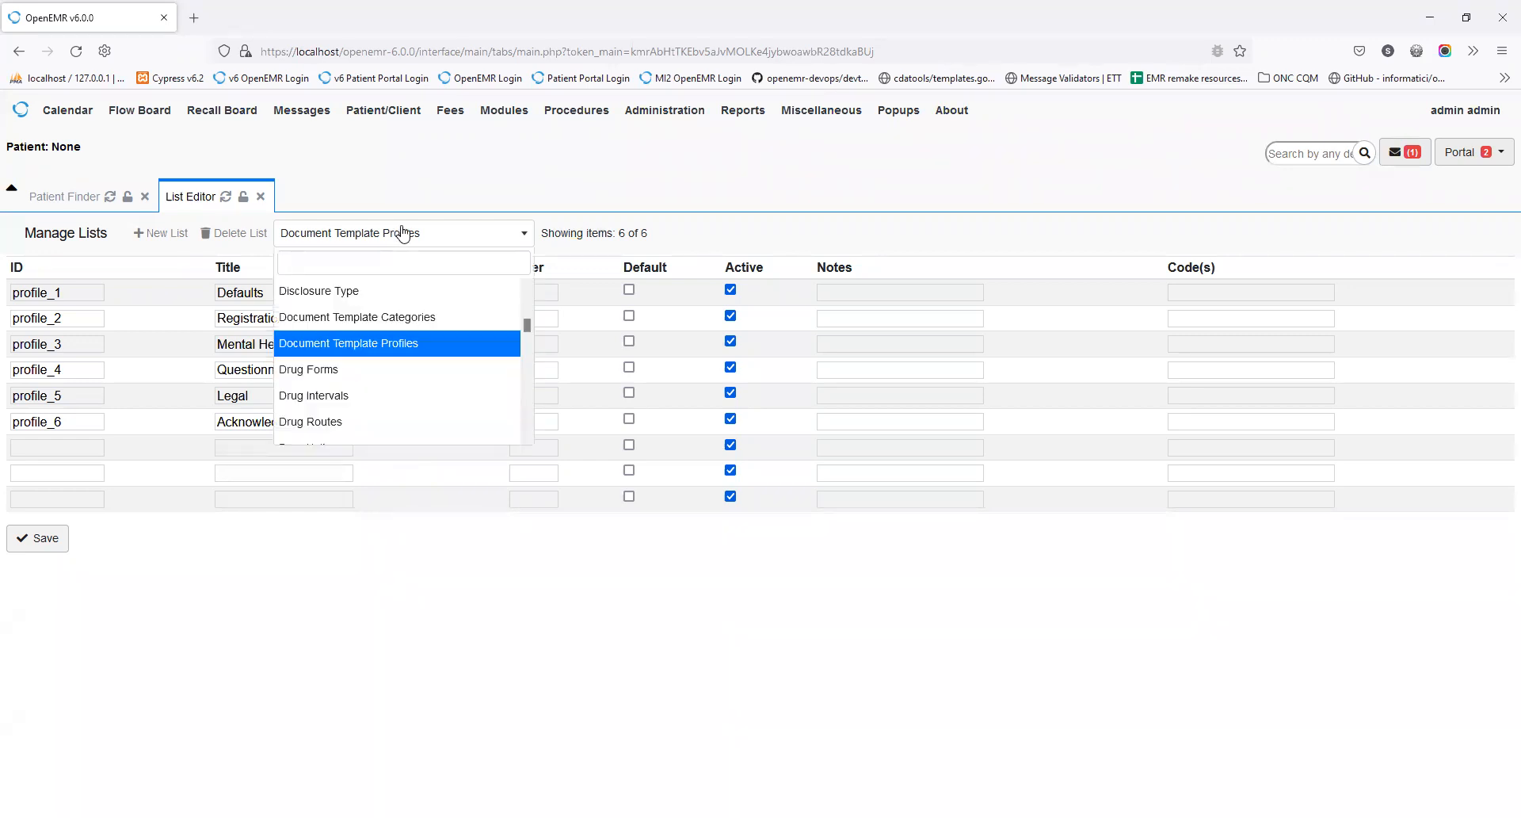
text(gro)
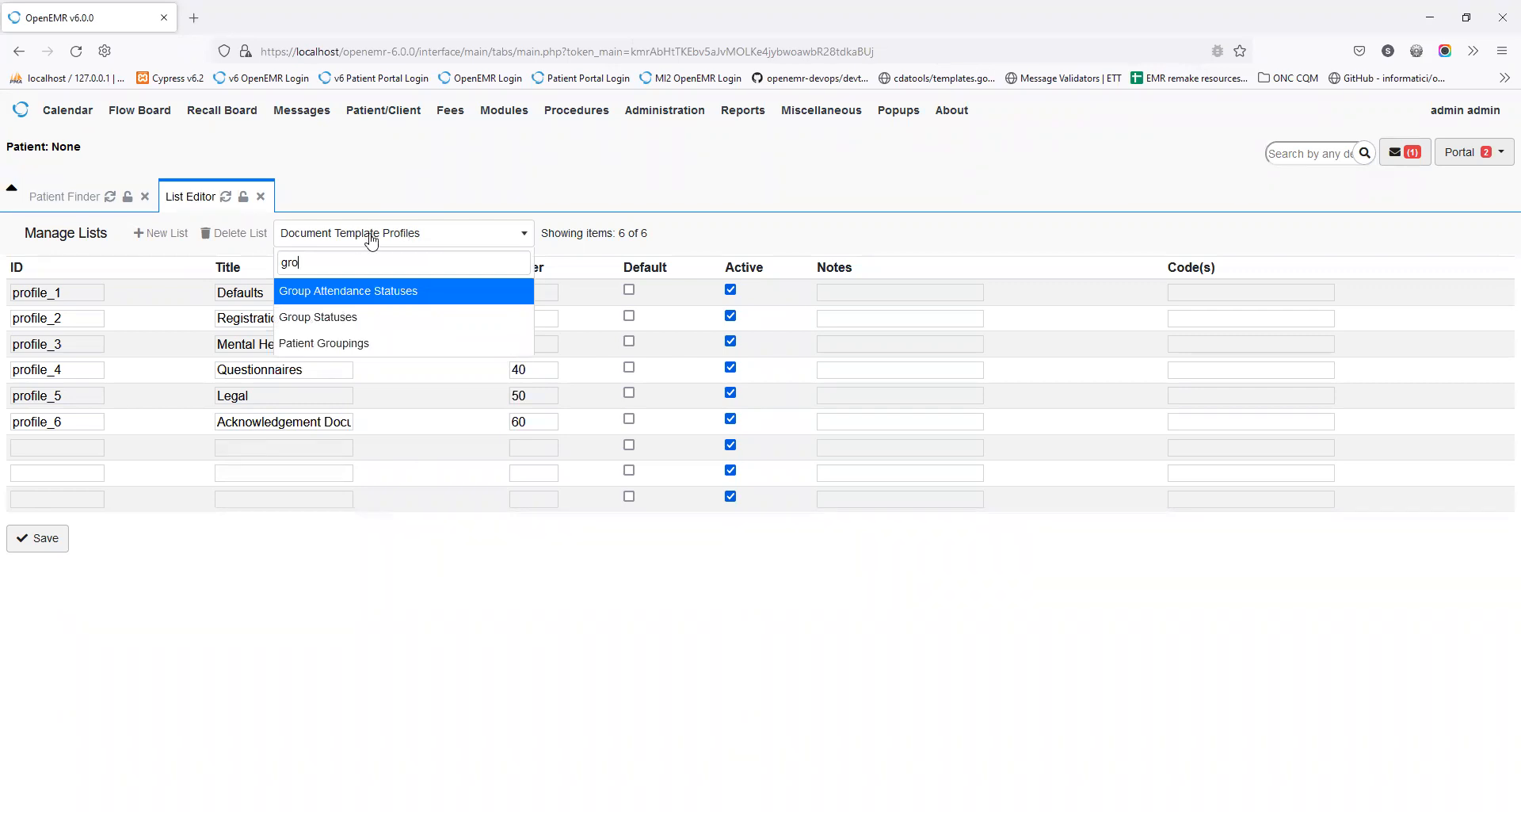
click(367, 343)
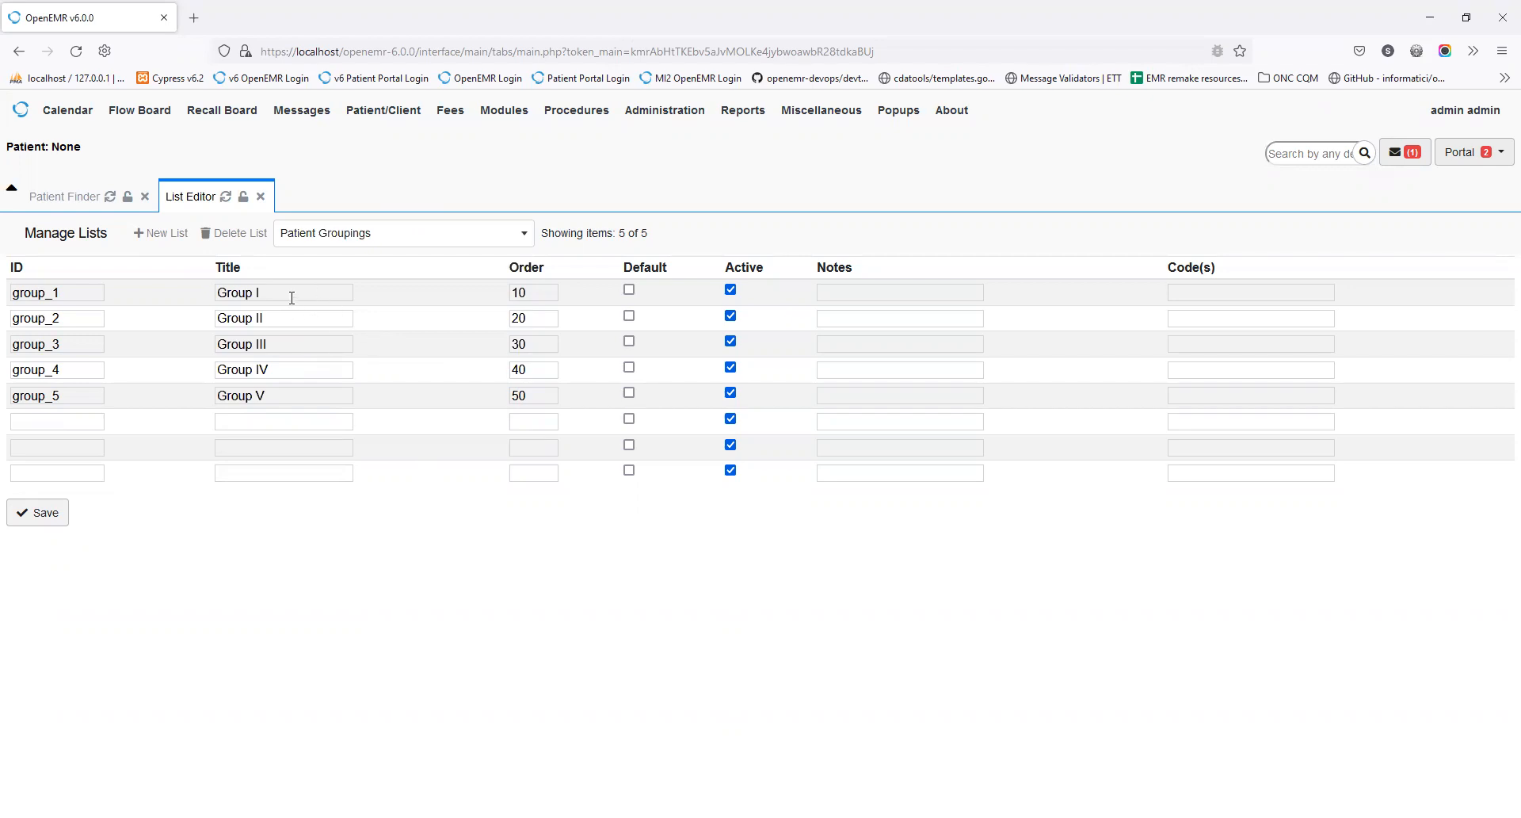
drag(271, 293, 198, 295)
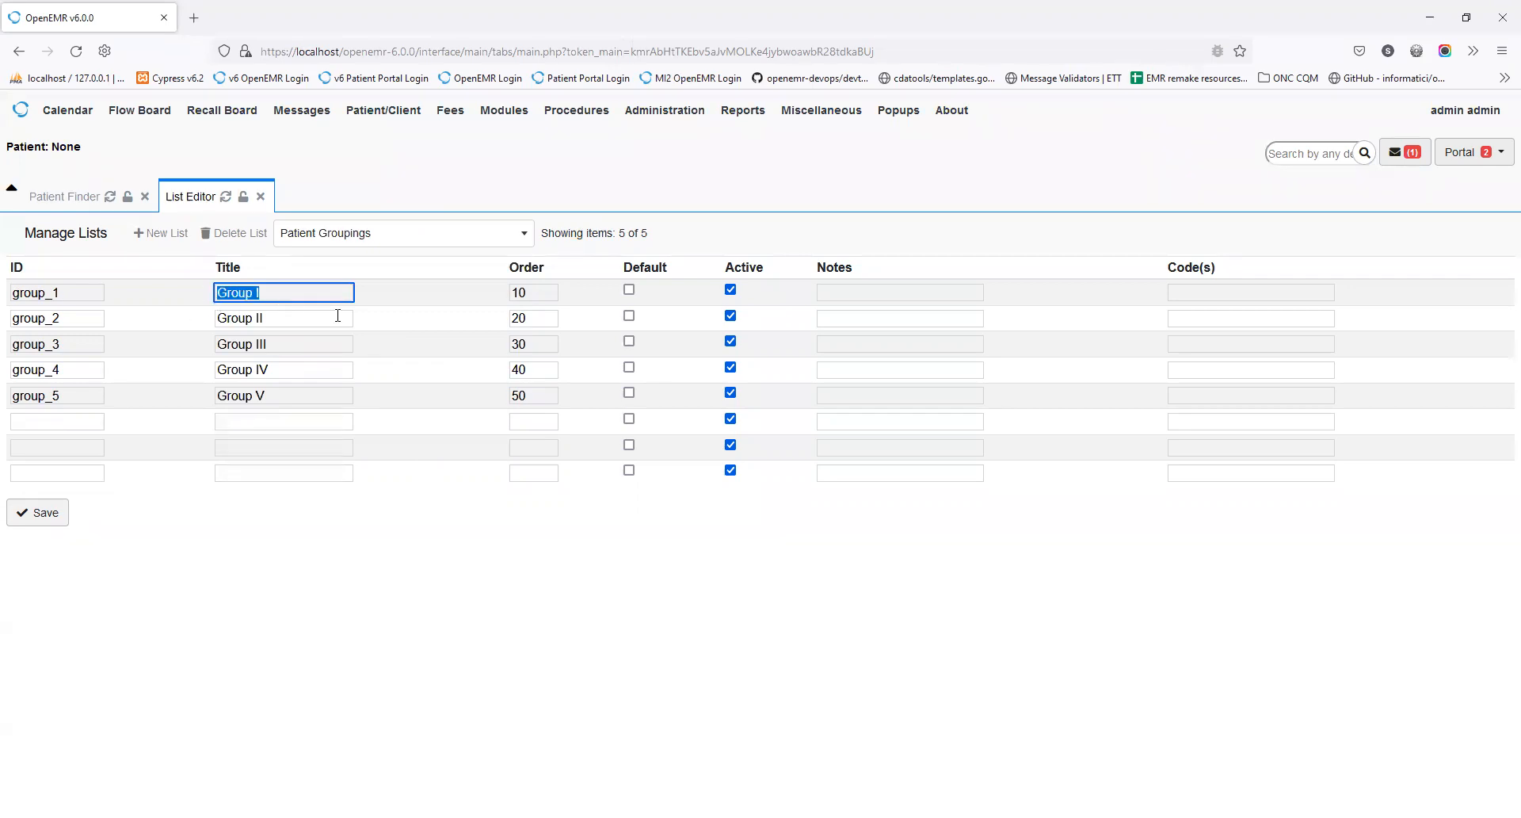
click(396, 305)
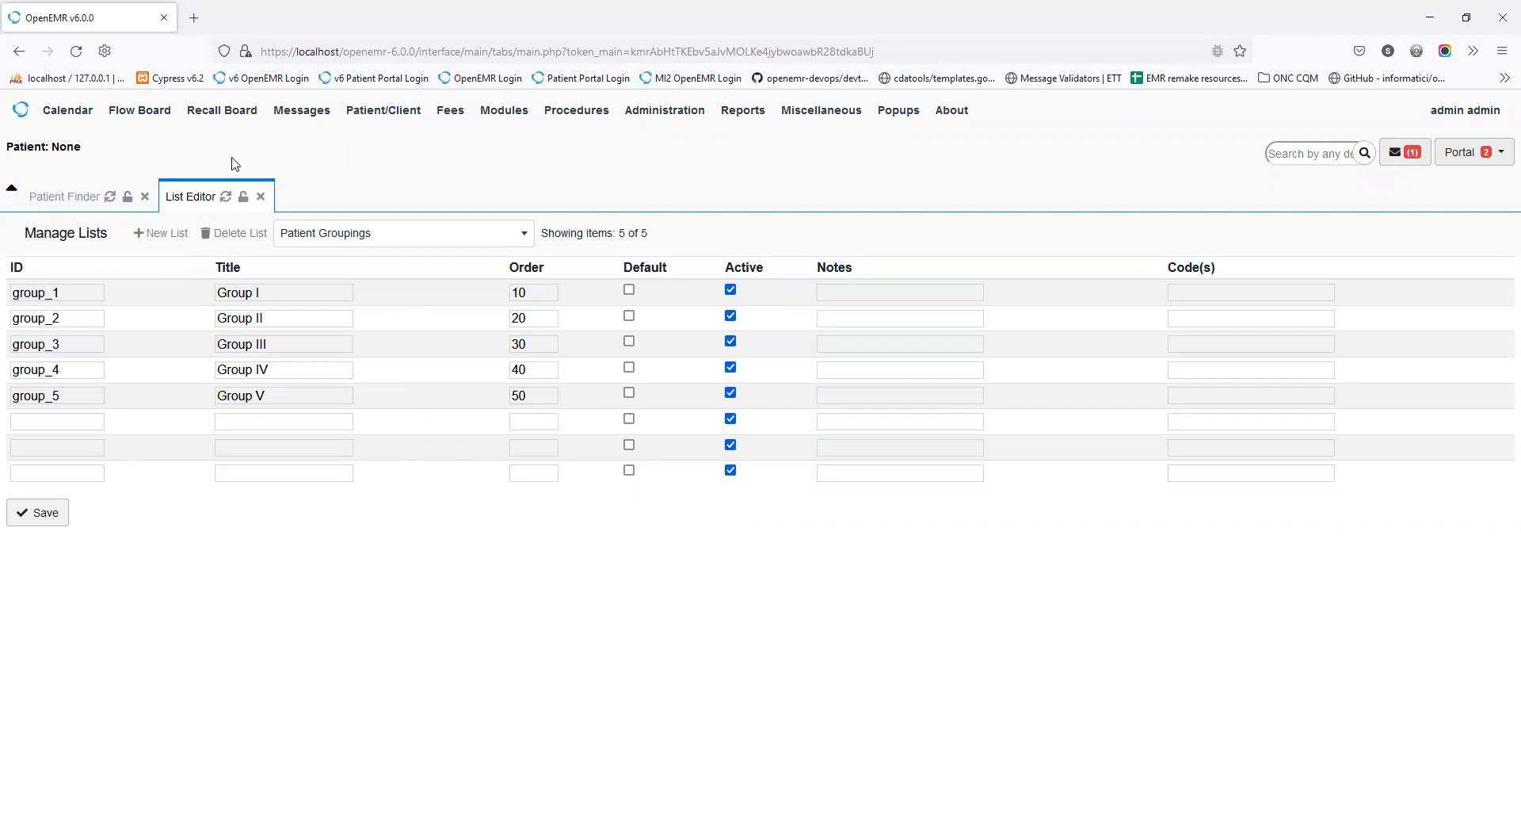
Step: Open the first patient's dashboard from the search table and view the Patient Categories field under Choices
click(45, 210)
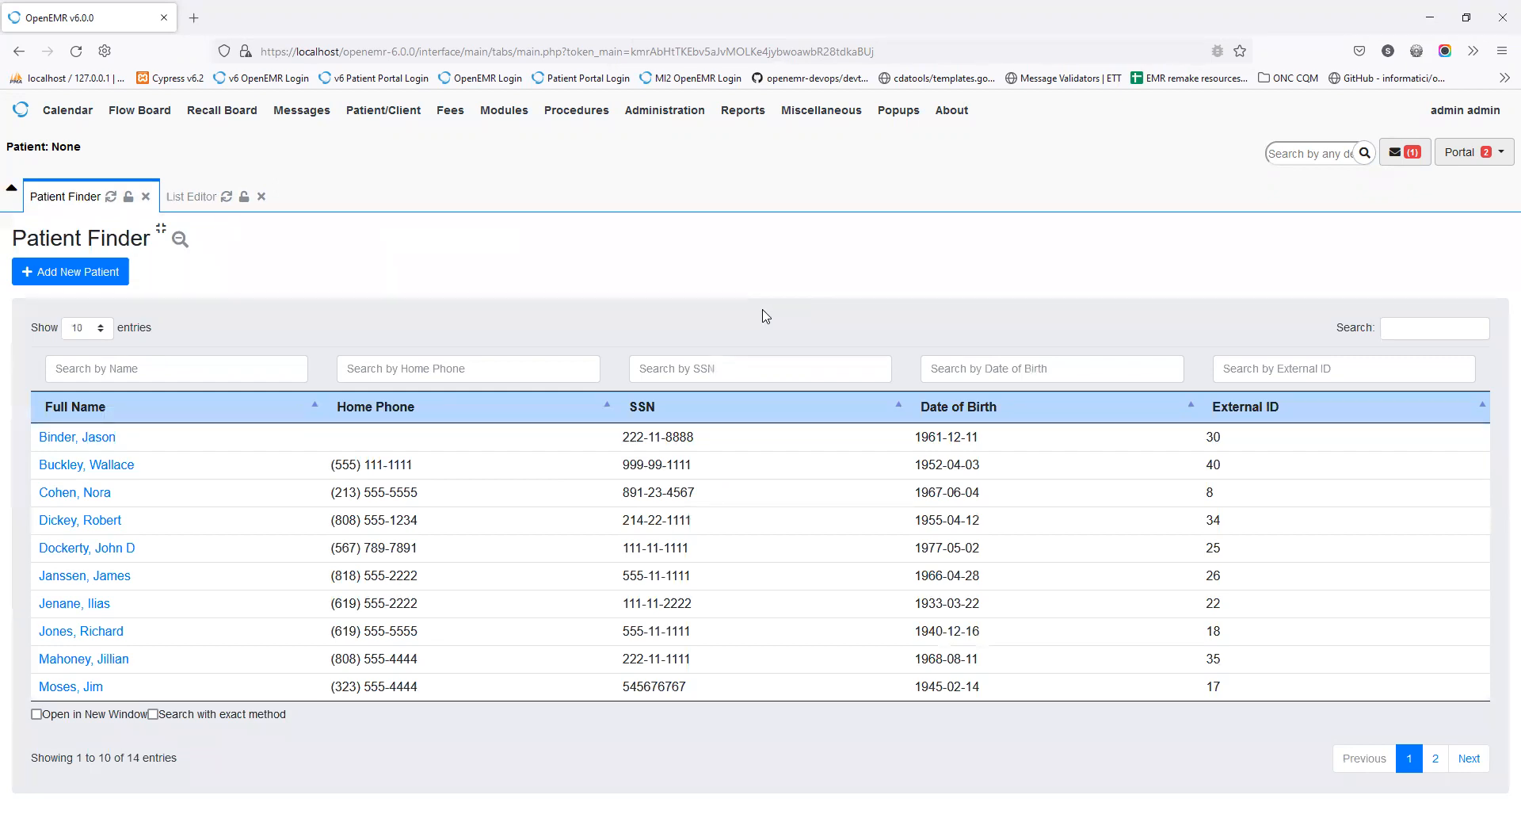
click(112, 437)
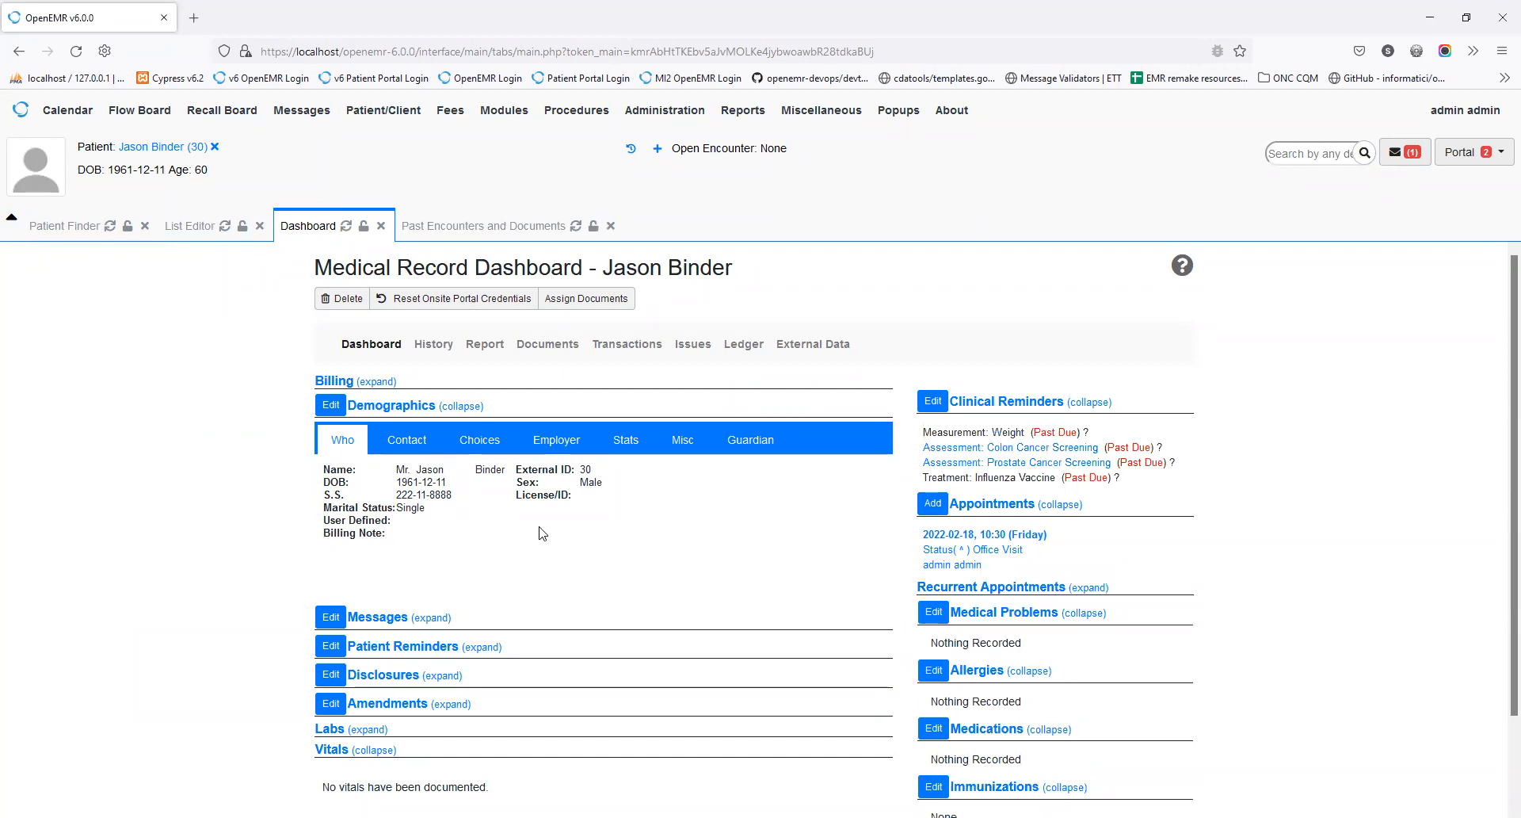
click(466, 442)
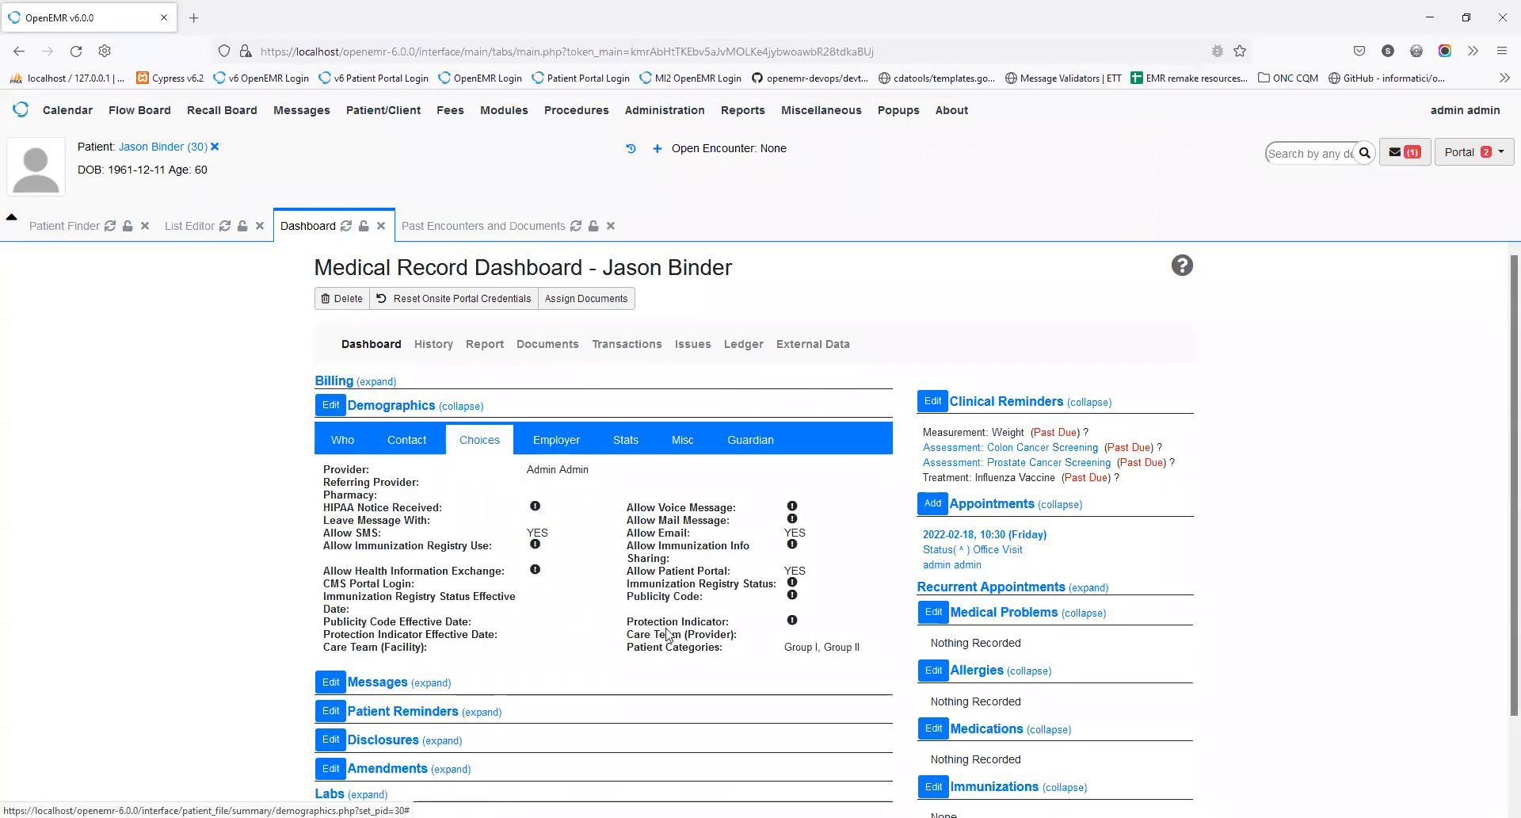
drag(625, 649, 741, 656)
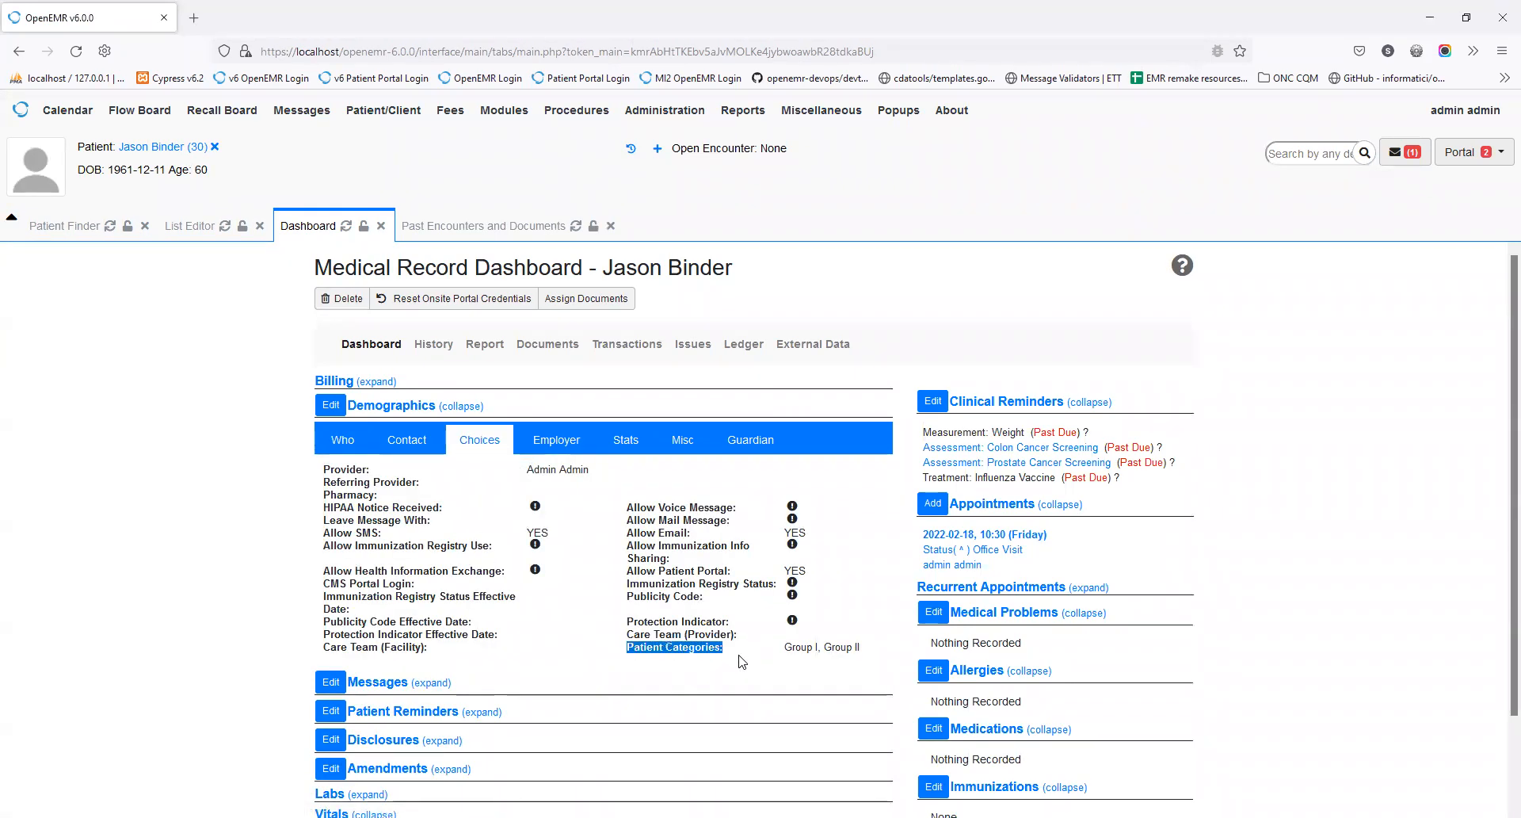
Step: Review the Choices fields in the demographics edit form, then cancel without saving
click(332, 404)
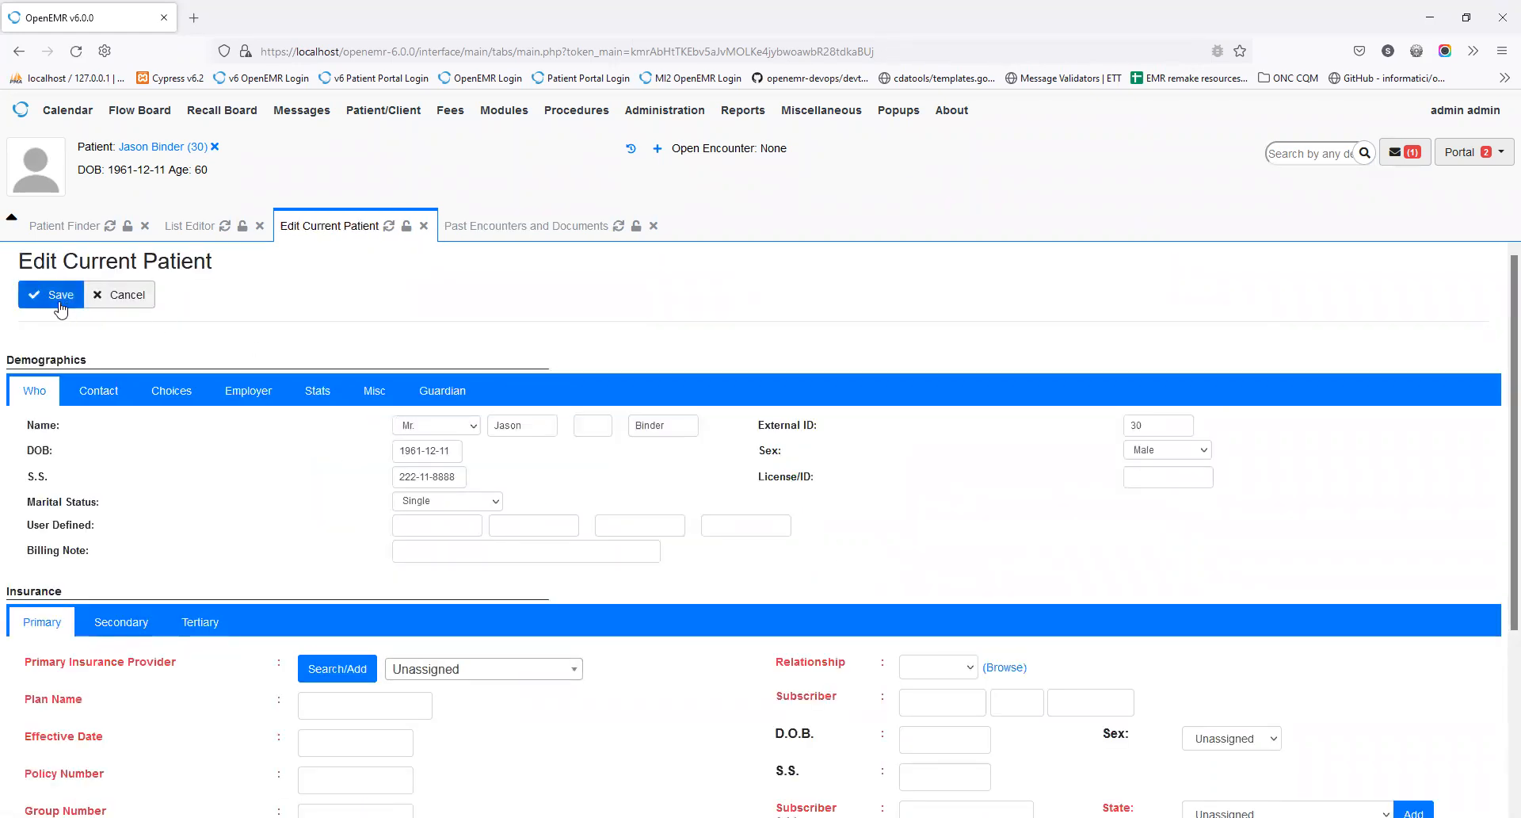
click(171, 391)
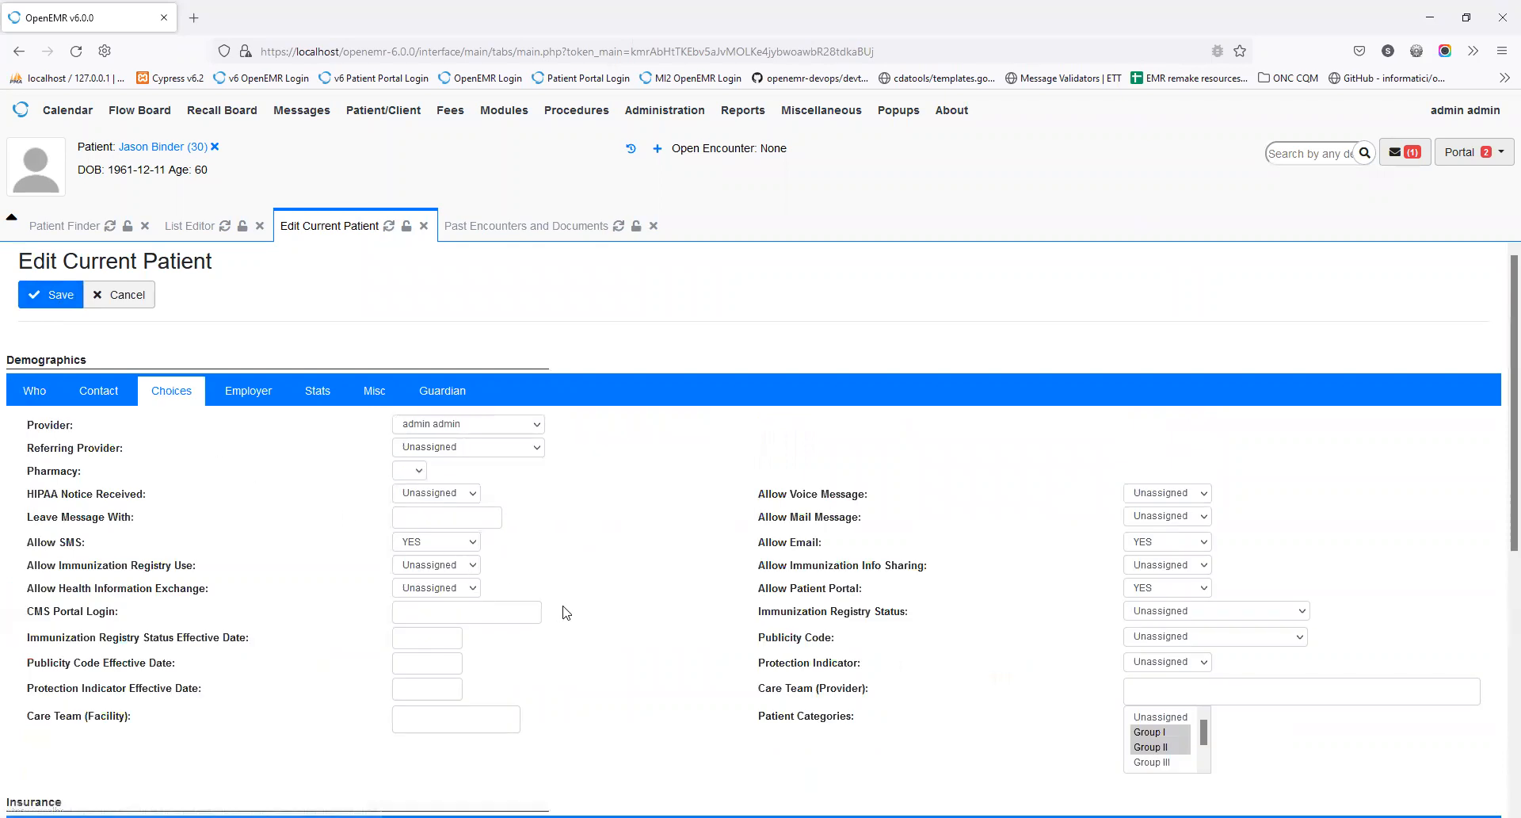
scroll(1188, 424, down, 5)
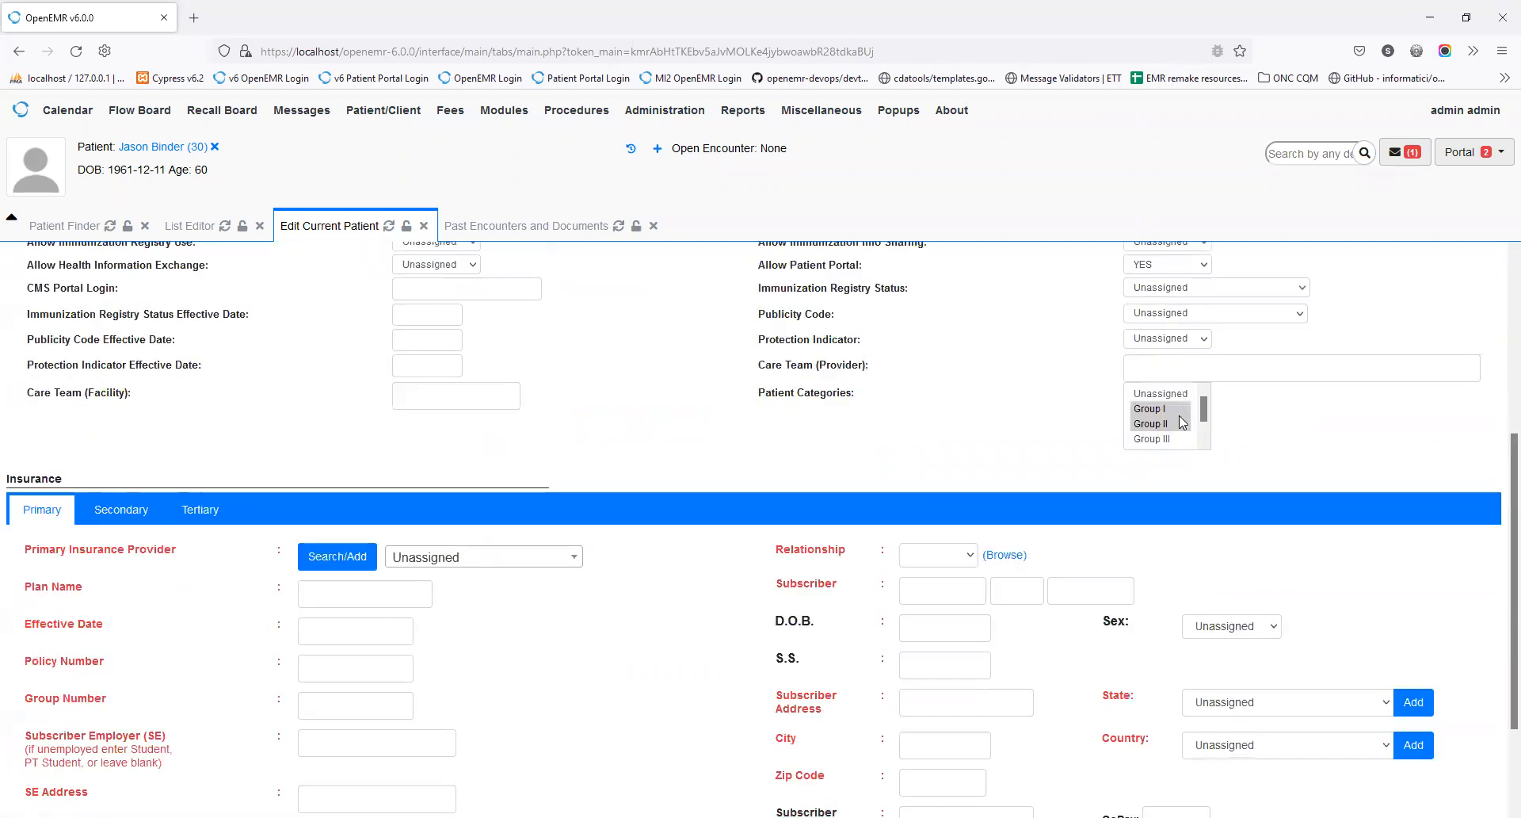
scroll(1191, 440, down, 1)
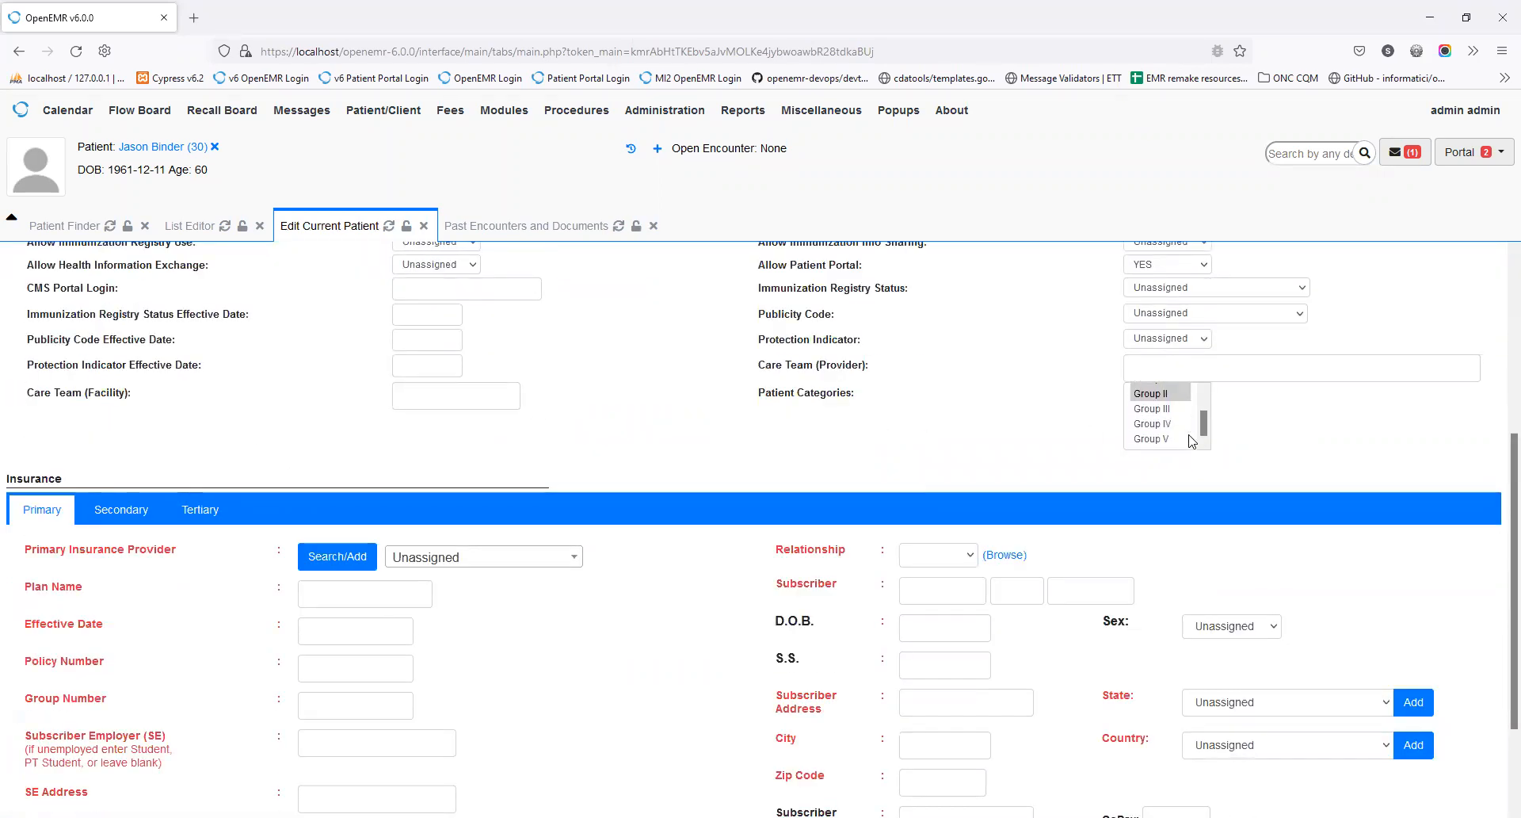
scroll(1190, 440, up, 1)
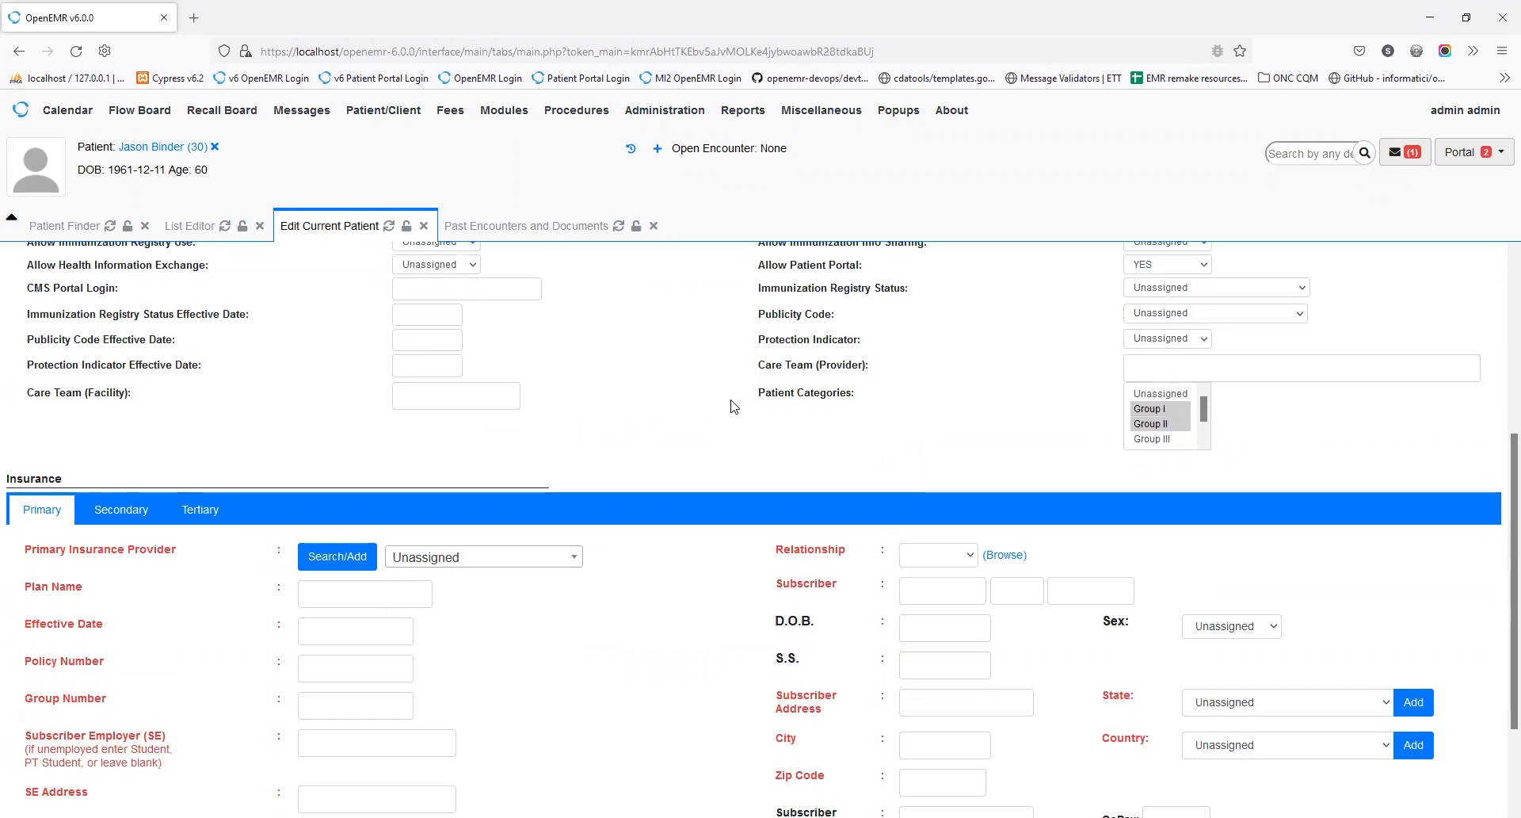
scroll(705, 396, up, 1)
scroll(594, 364, up, 10)
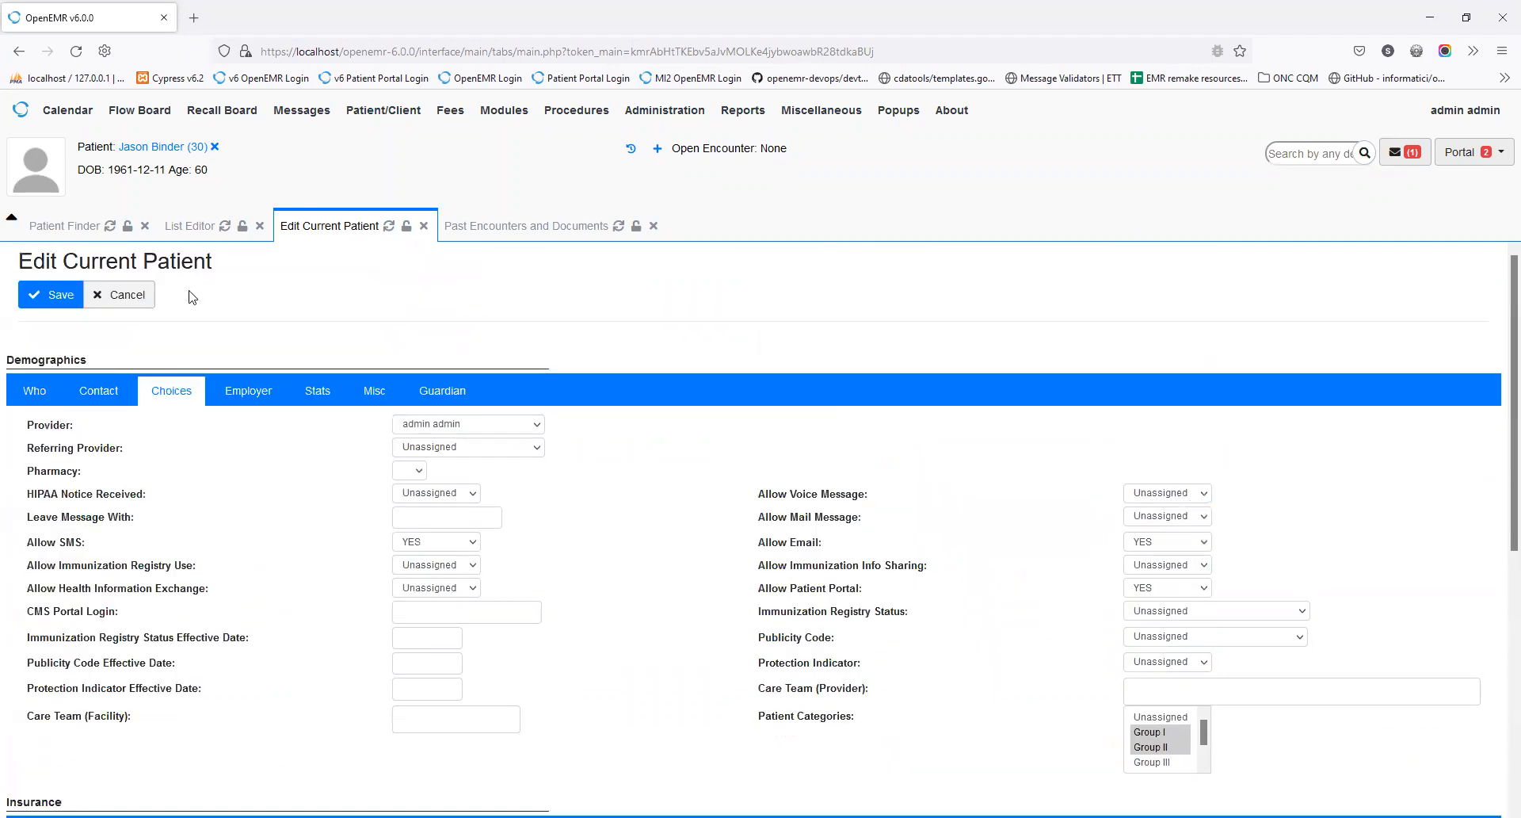
click(143, 296)
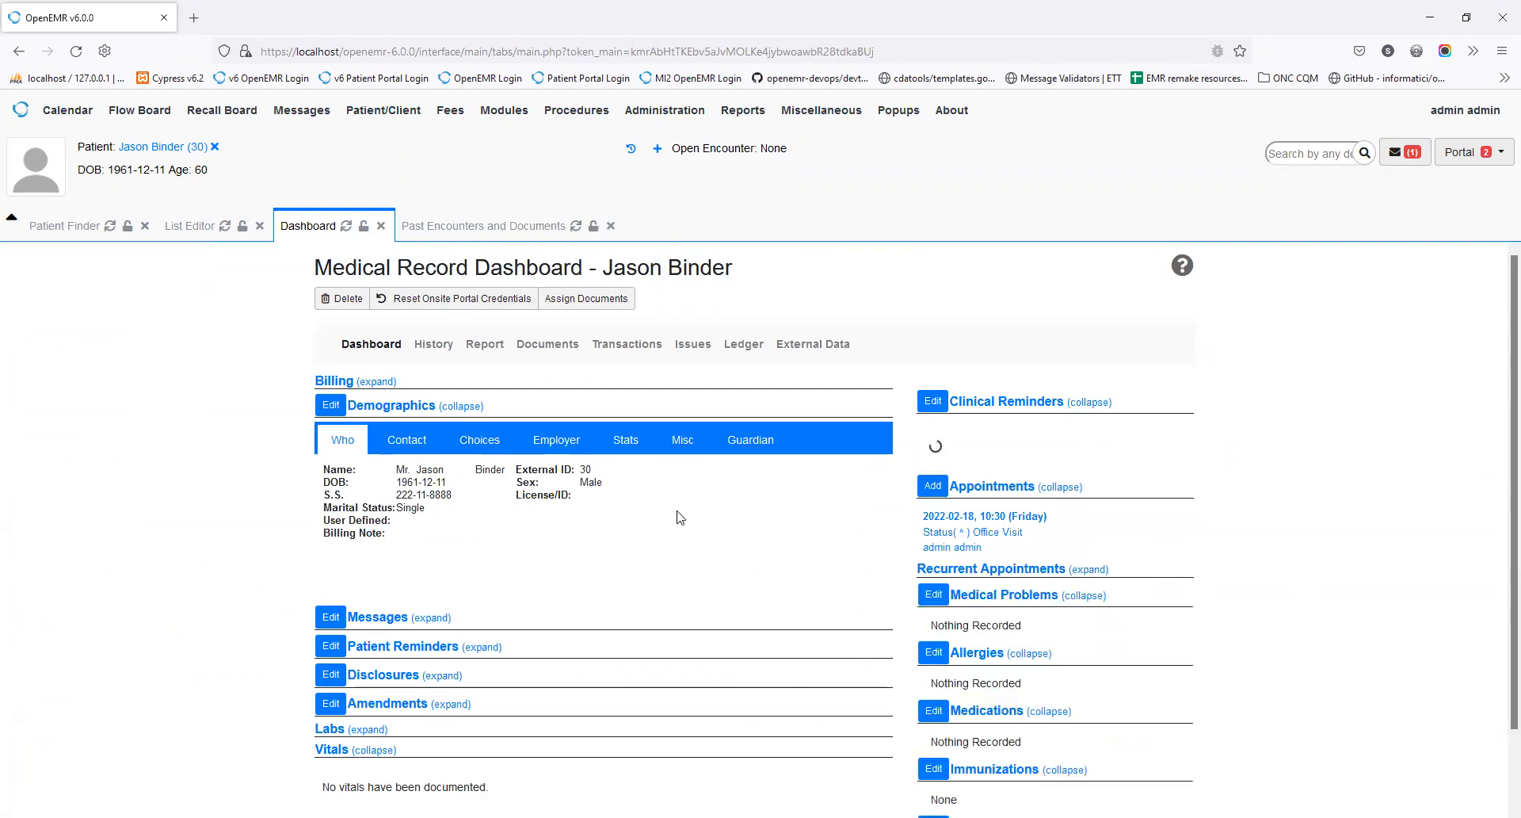
Step: Open the portal Groups editor and remove the existing patients from Group I
click(587, 299)
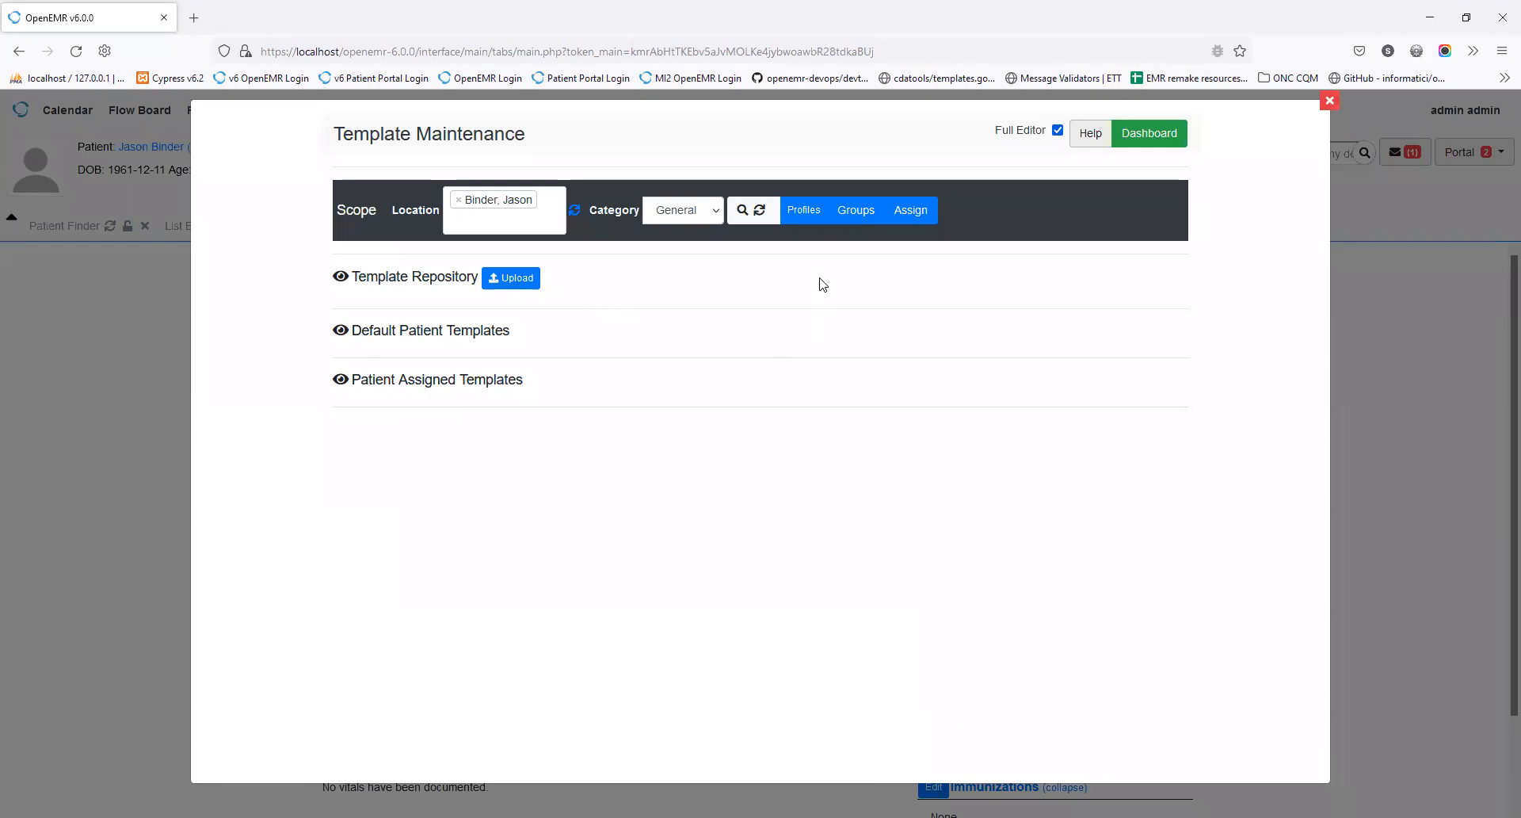
click(860, 215)
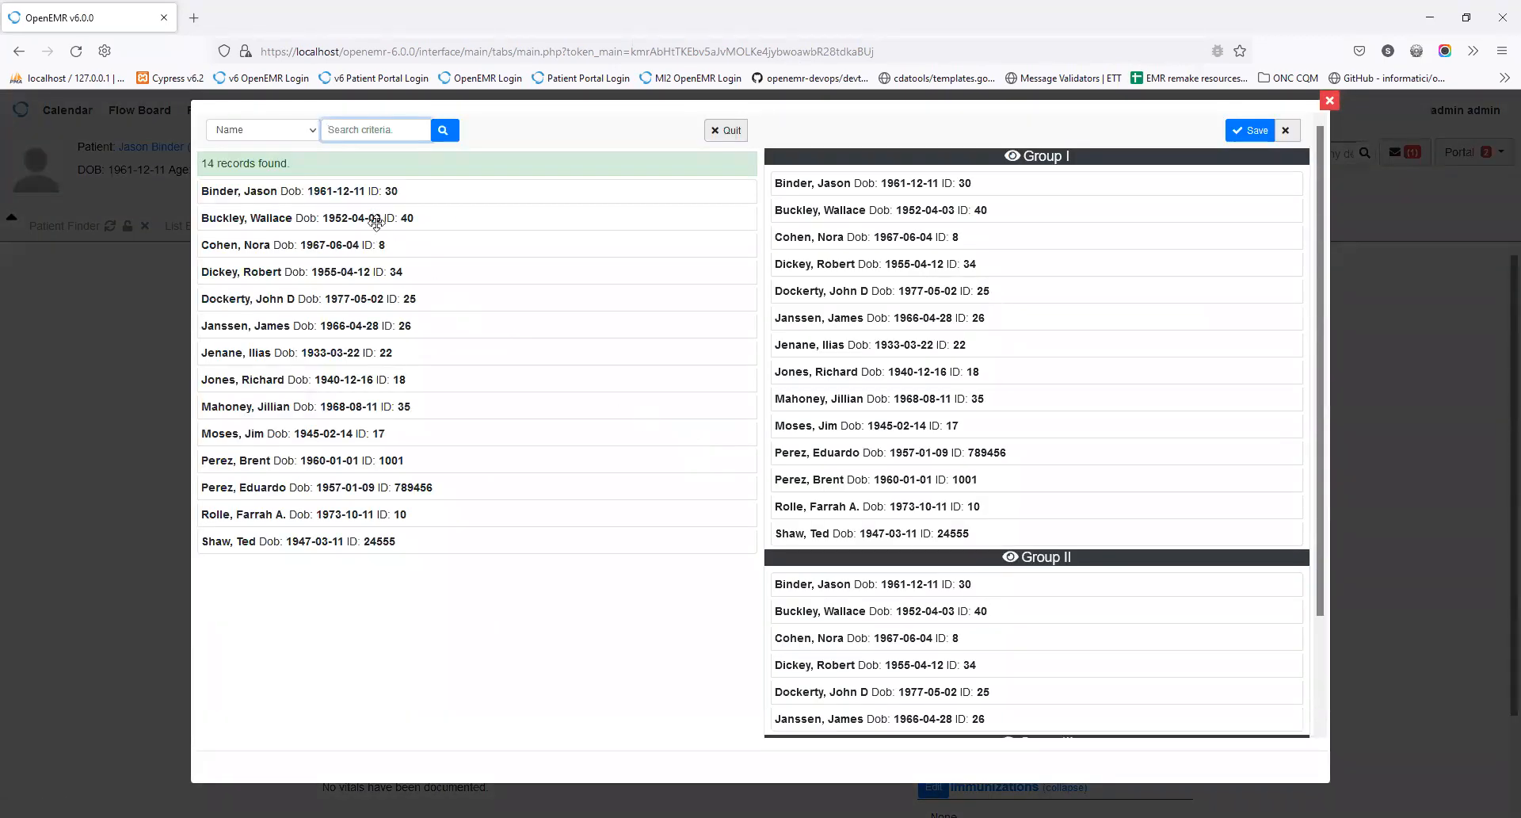
scroll(1082, 341, down, 3)
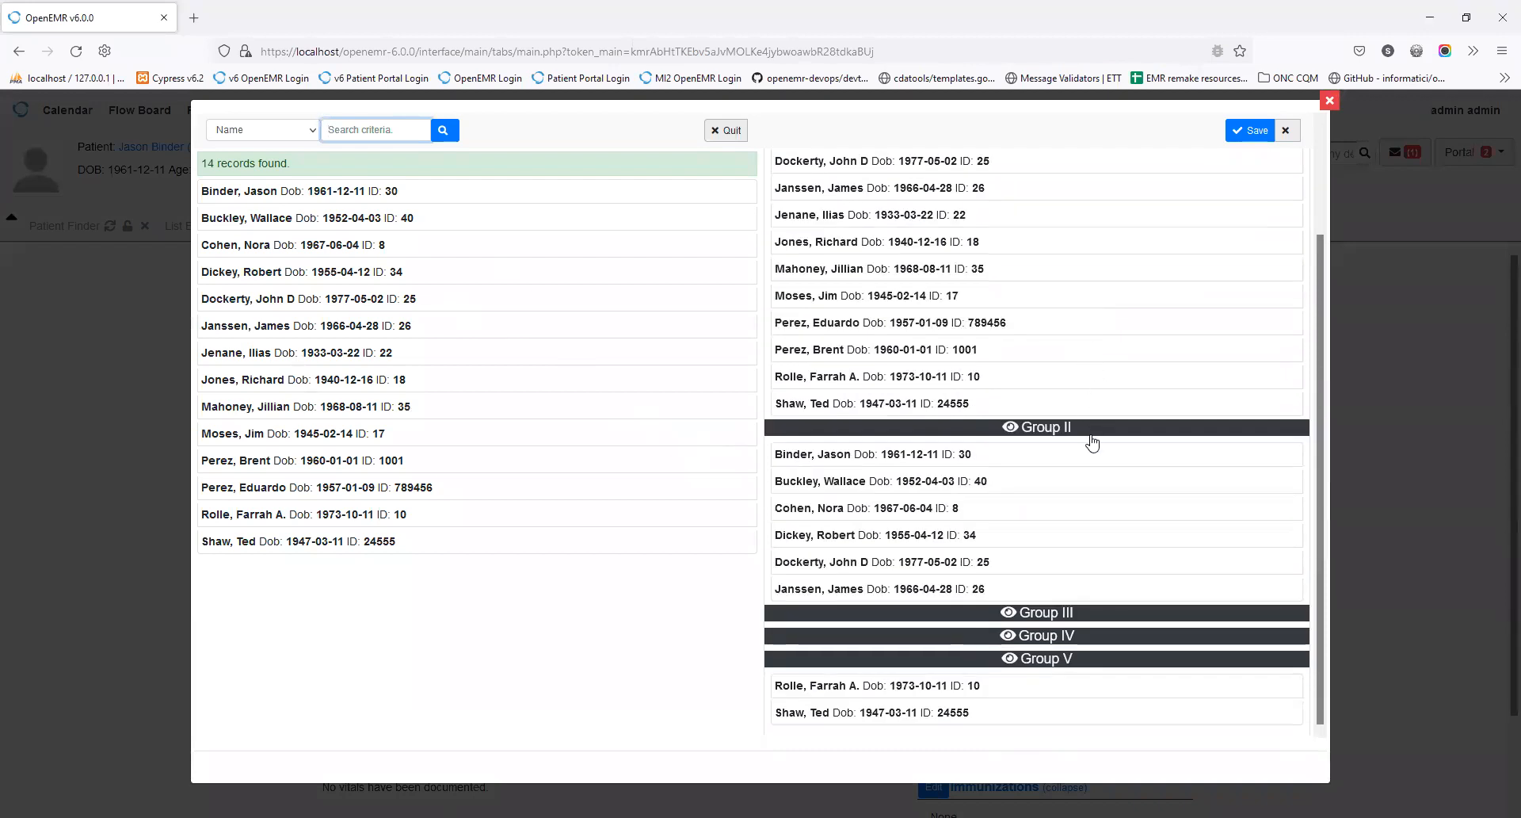
scroll(1090, 438, up, 3)
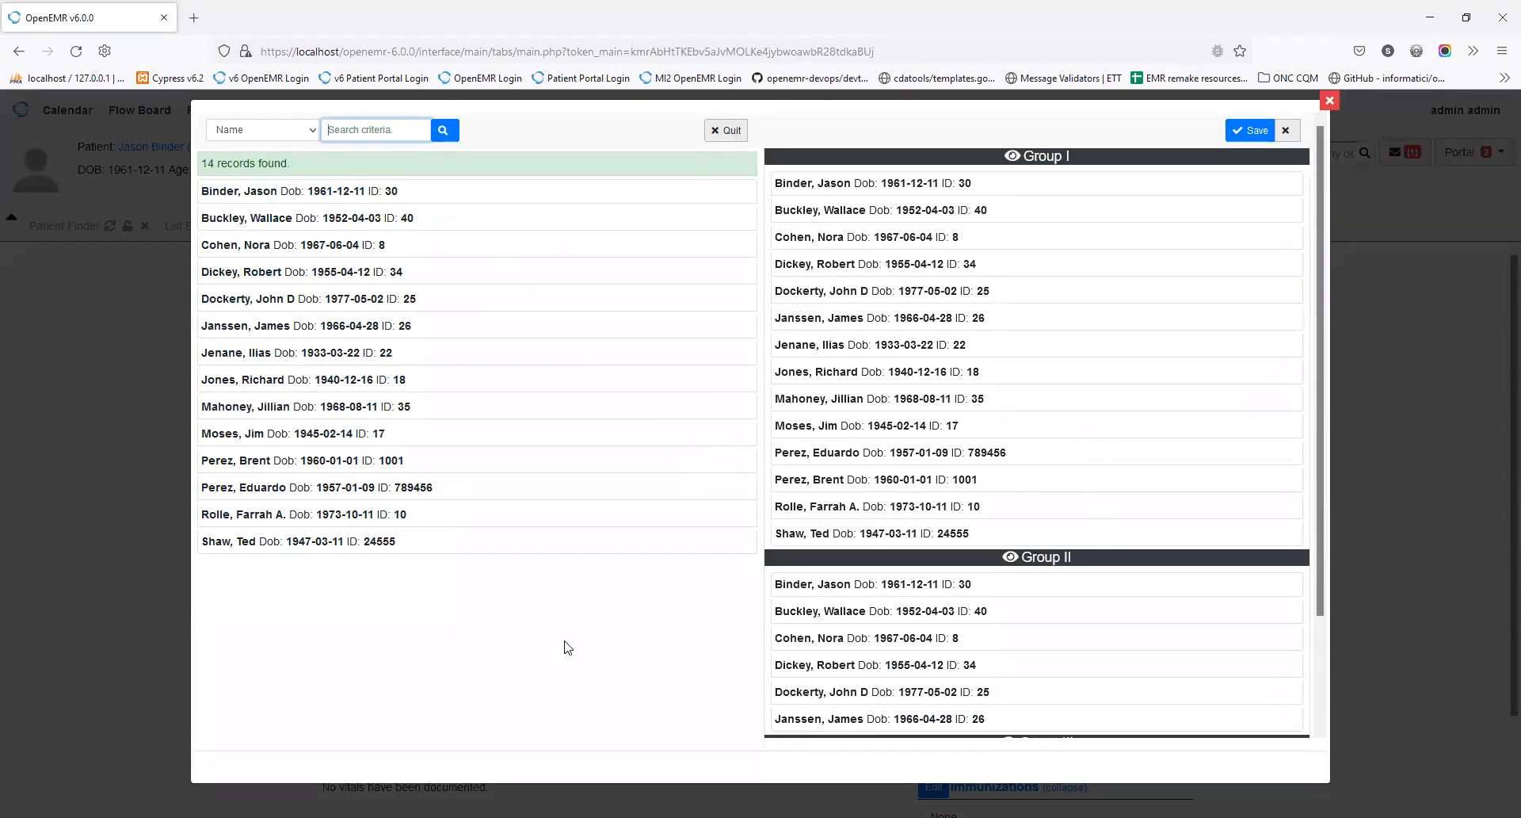
click(873, 211)
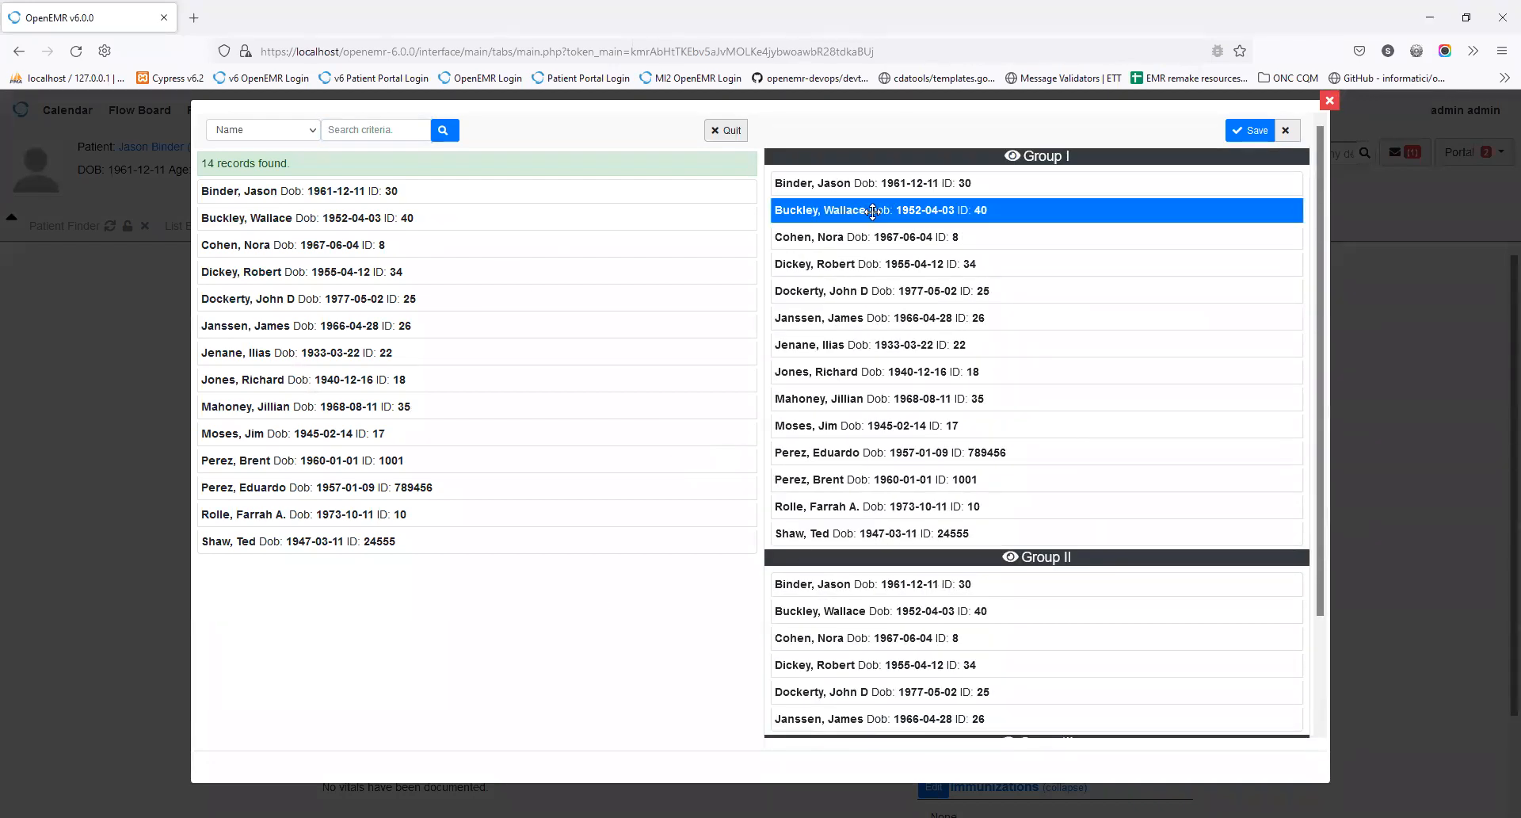
shift+click(899, 535)
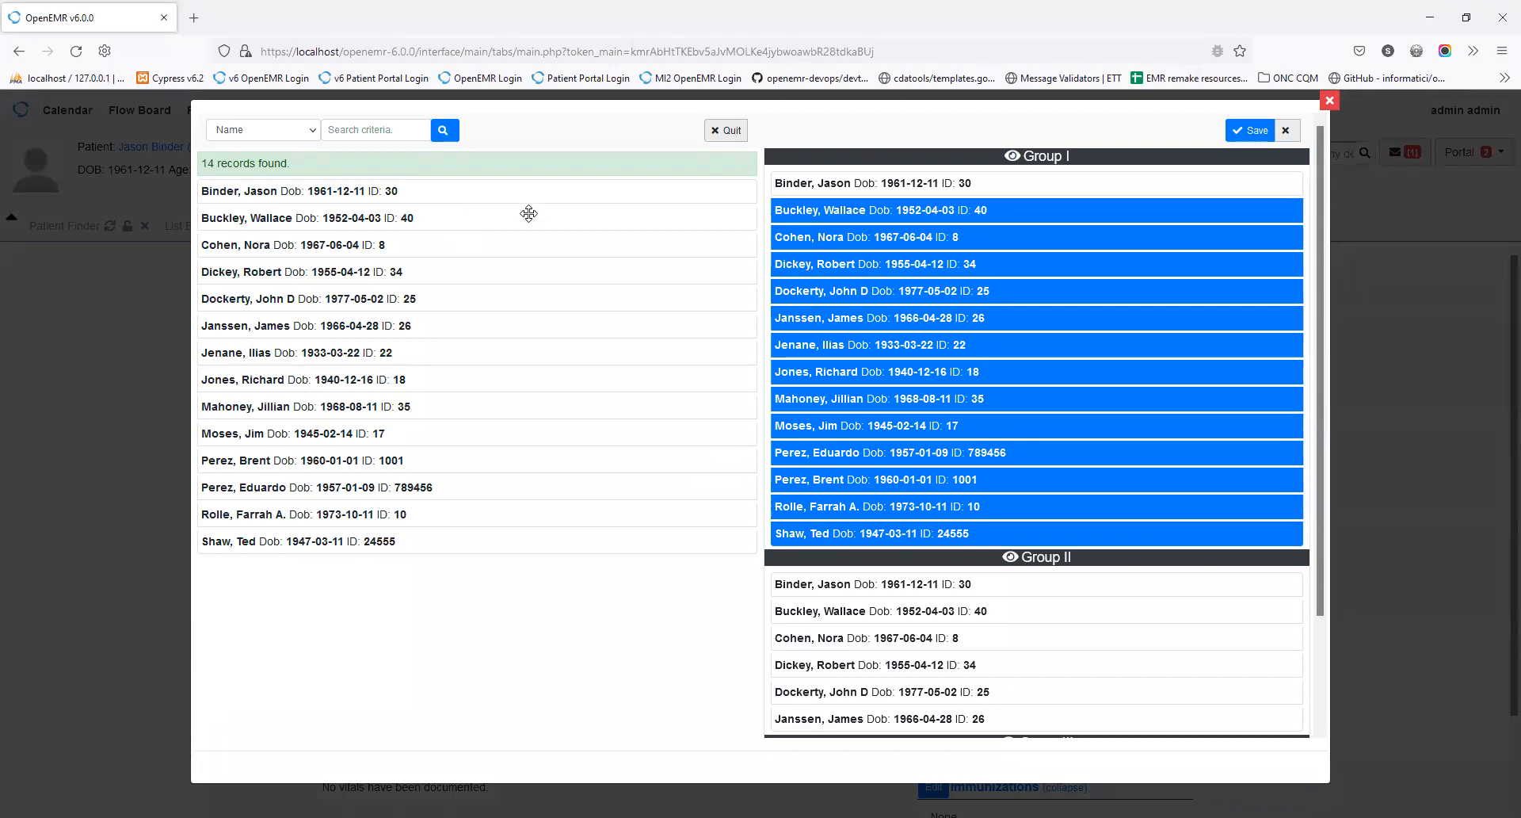
drag(853, 236, 316, 348)
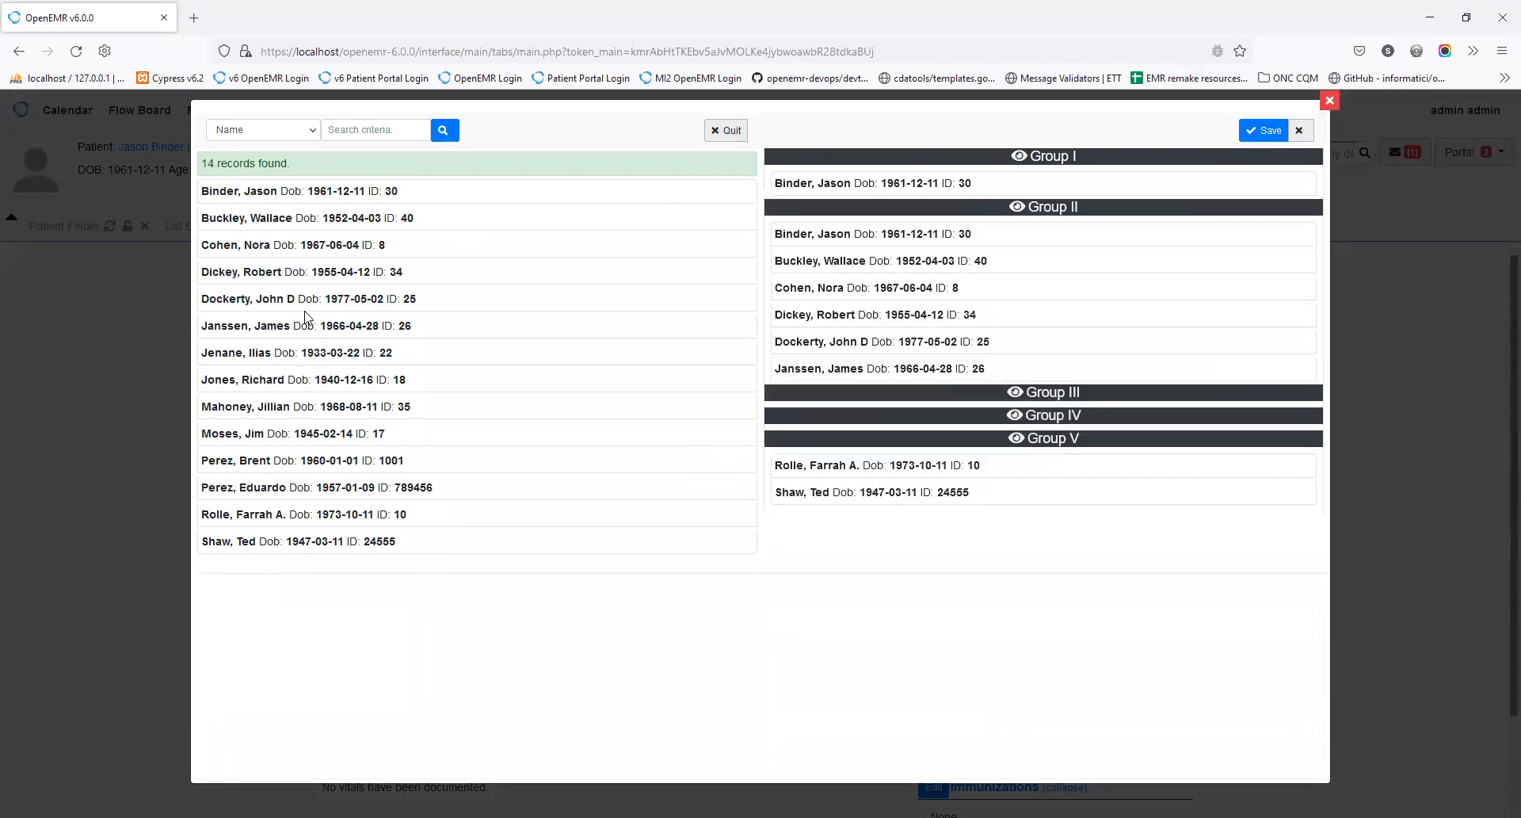
Step: Add all 14 patients from the search results into Group I
click(294, 191)
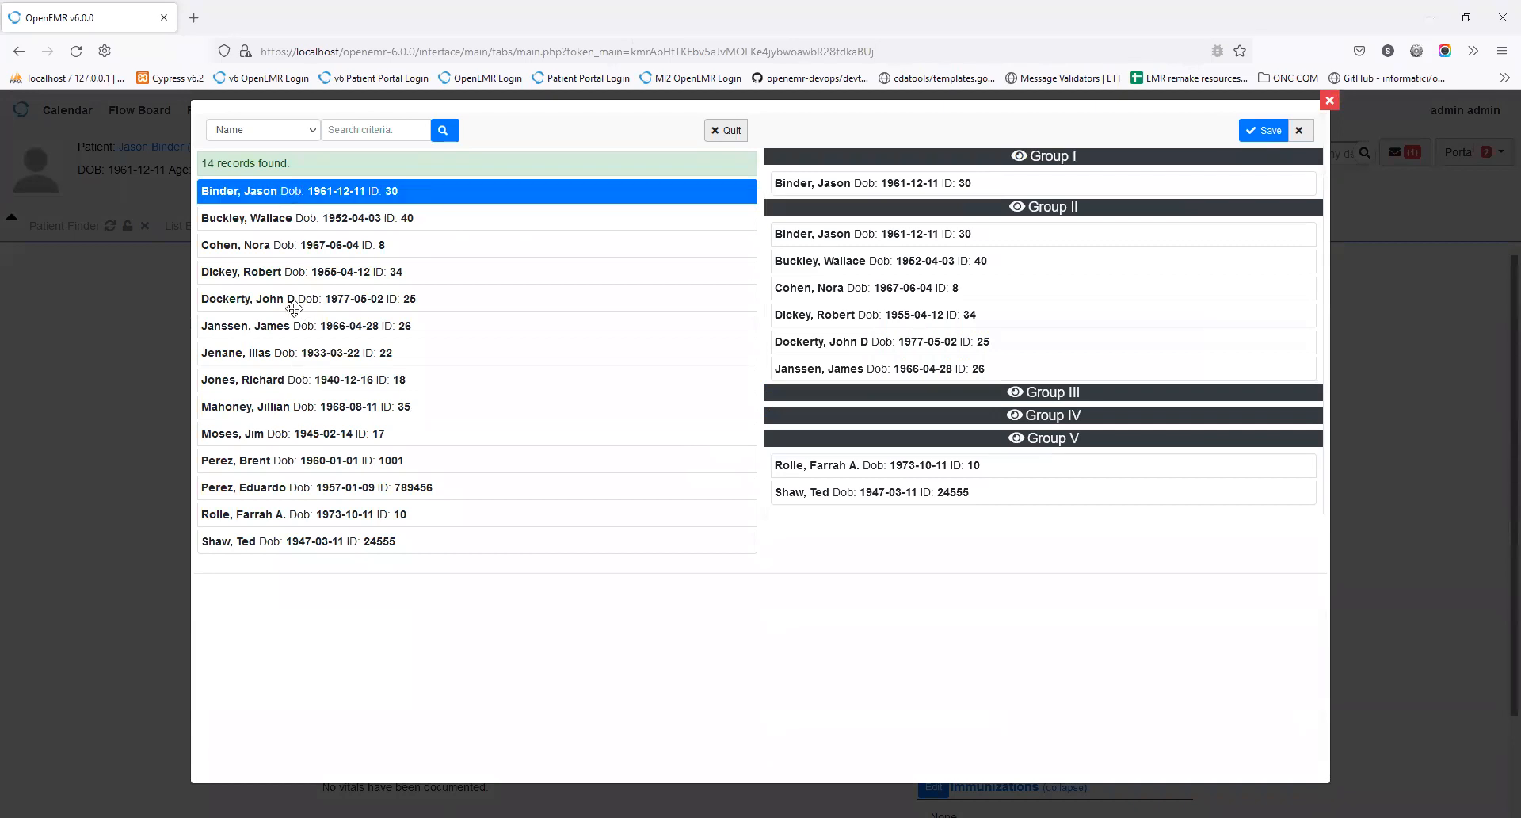
shift+click(310, 539)
drag(499, 301, 861, 200)
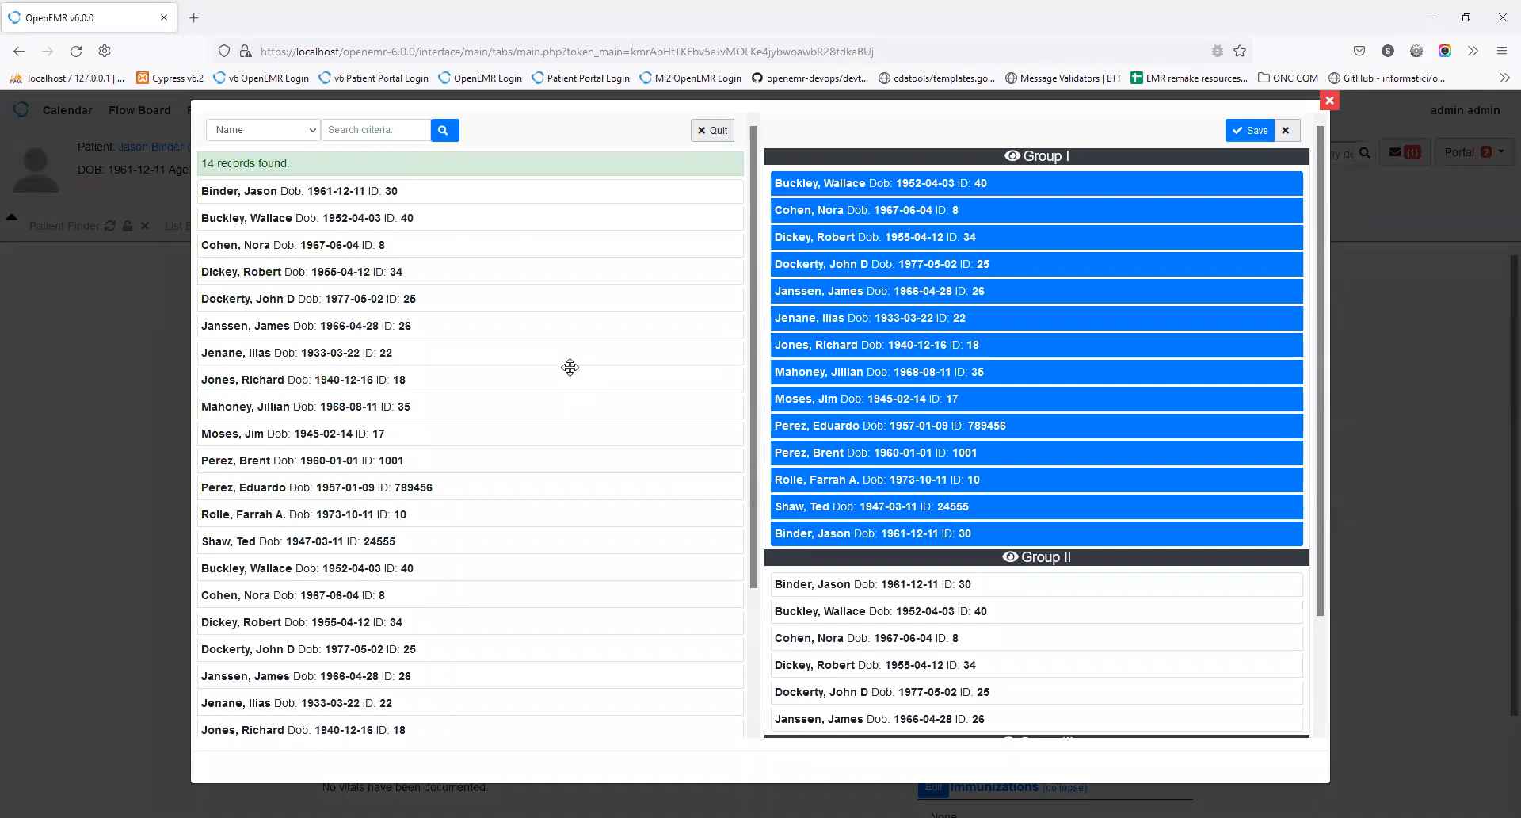
scroll(570, 367, down, 2)
scroll(570, 368, up, 2)
Step: Review the Profiles editor: try Hipaa Document on Defaults, check Defaults and Registration intervals
click(1288, 133)
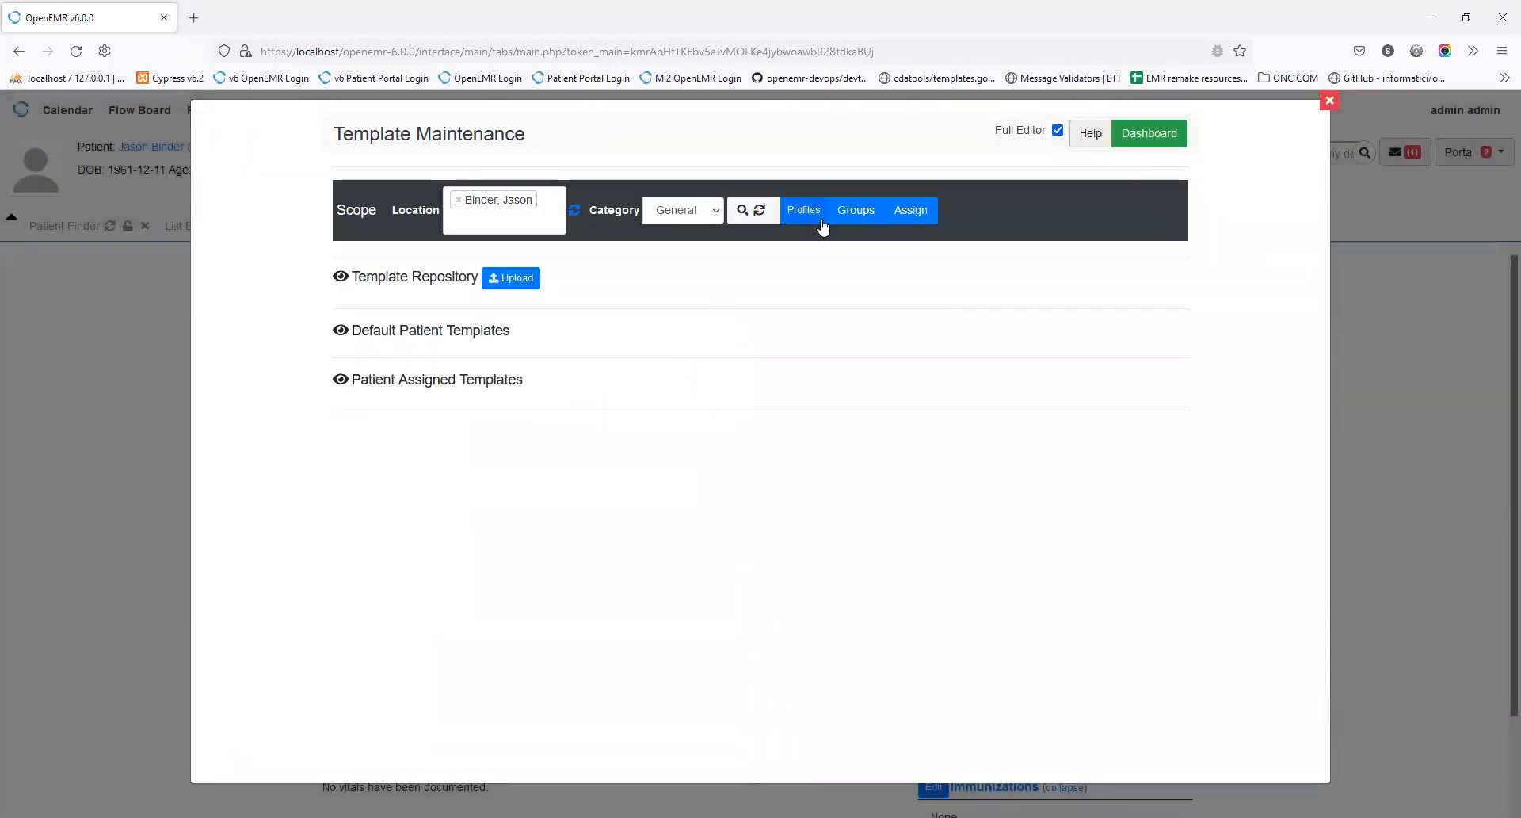
click(804, 213)
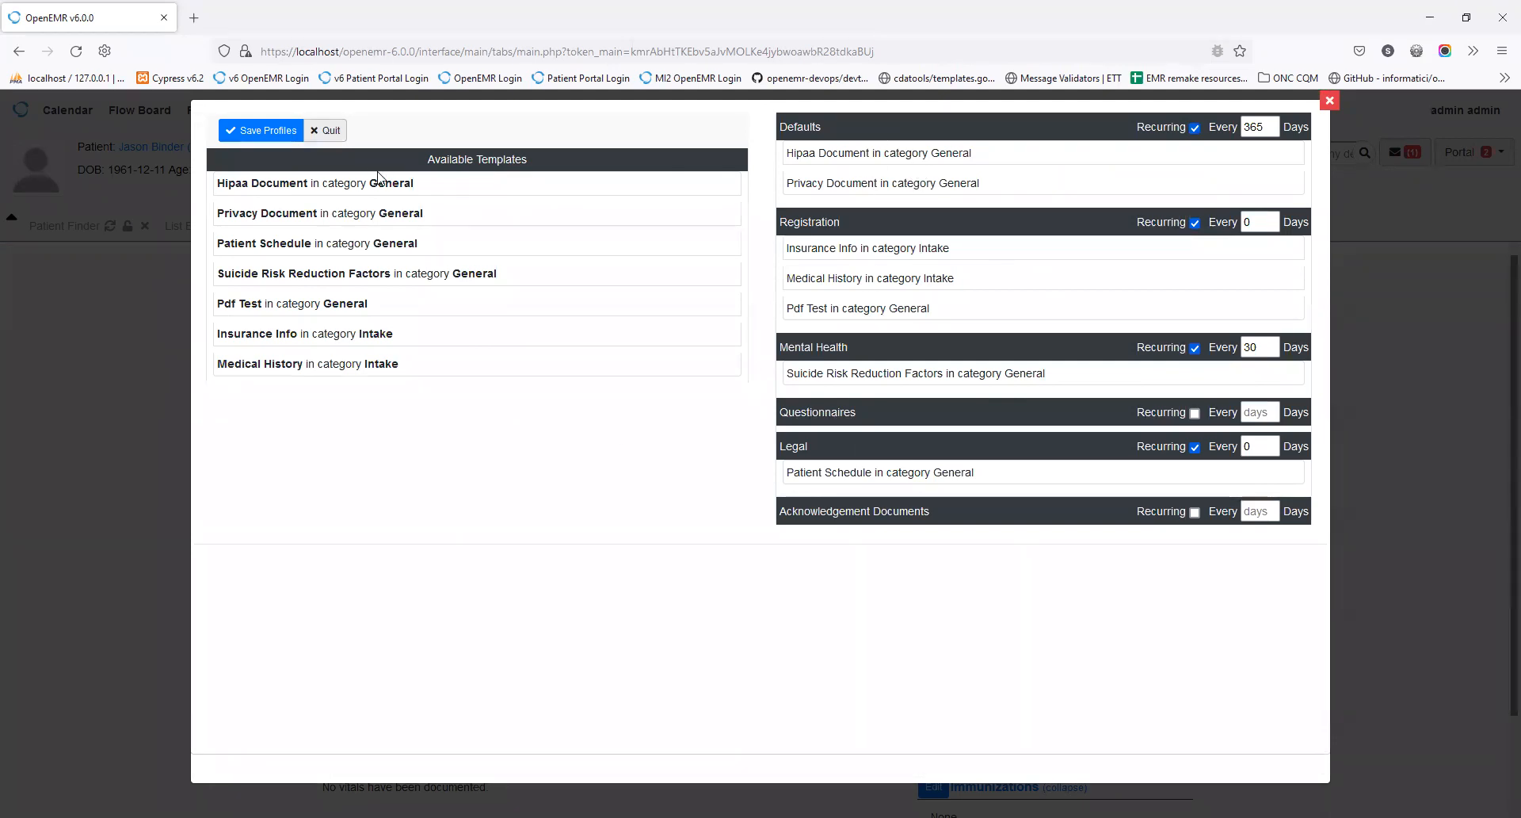
drag(321, 188, 437, 251)
click(1253, 126)
click(1247, 221)
click(324, 132)
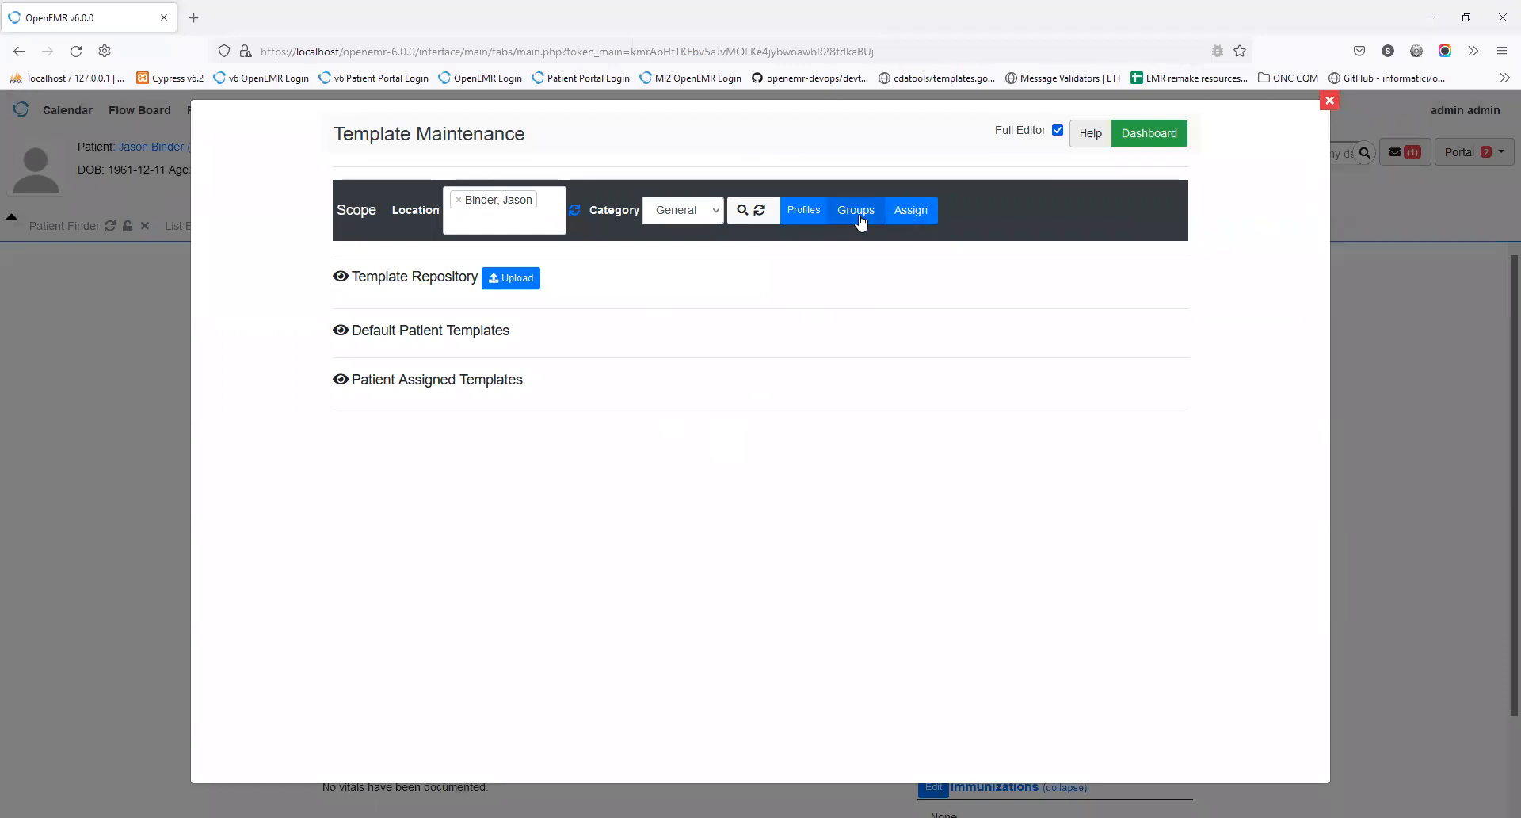
click(911, 215)
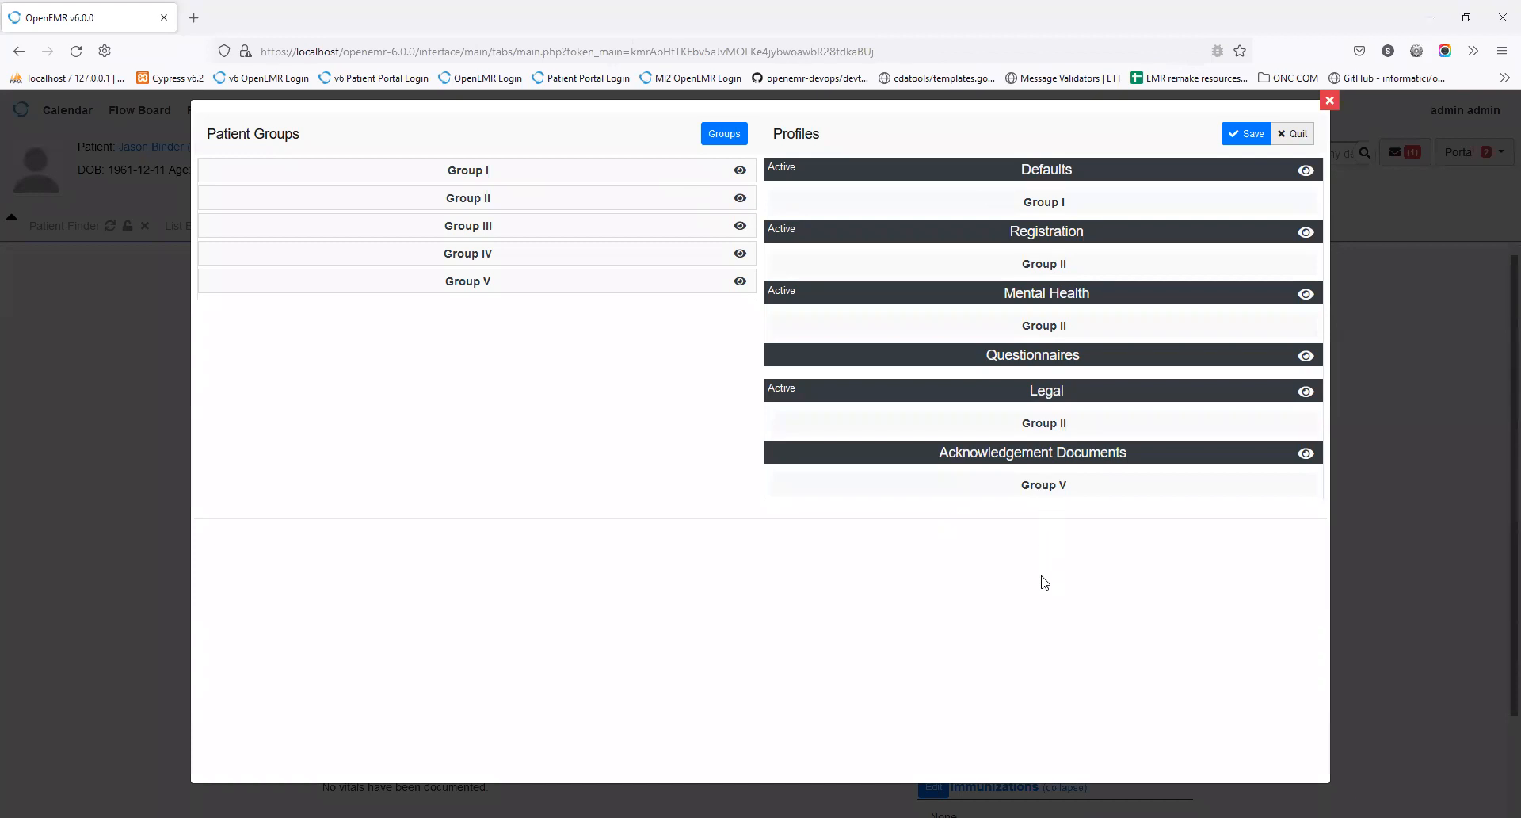
Step: Open and quit the Groups editor, then expand and collapse Group I's patient list
click(727, 136)
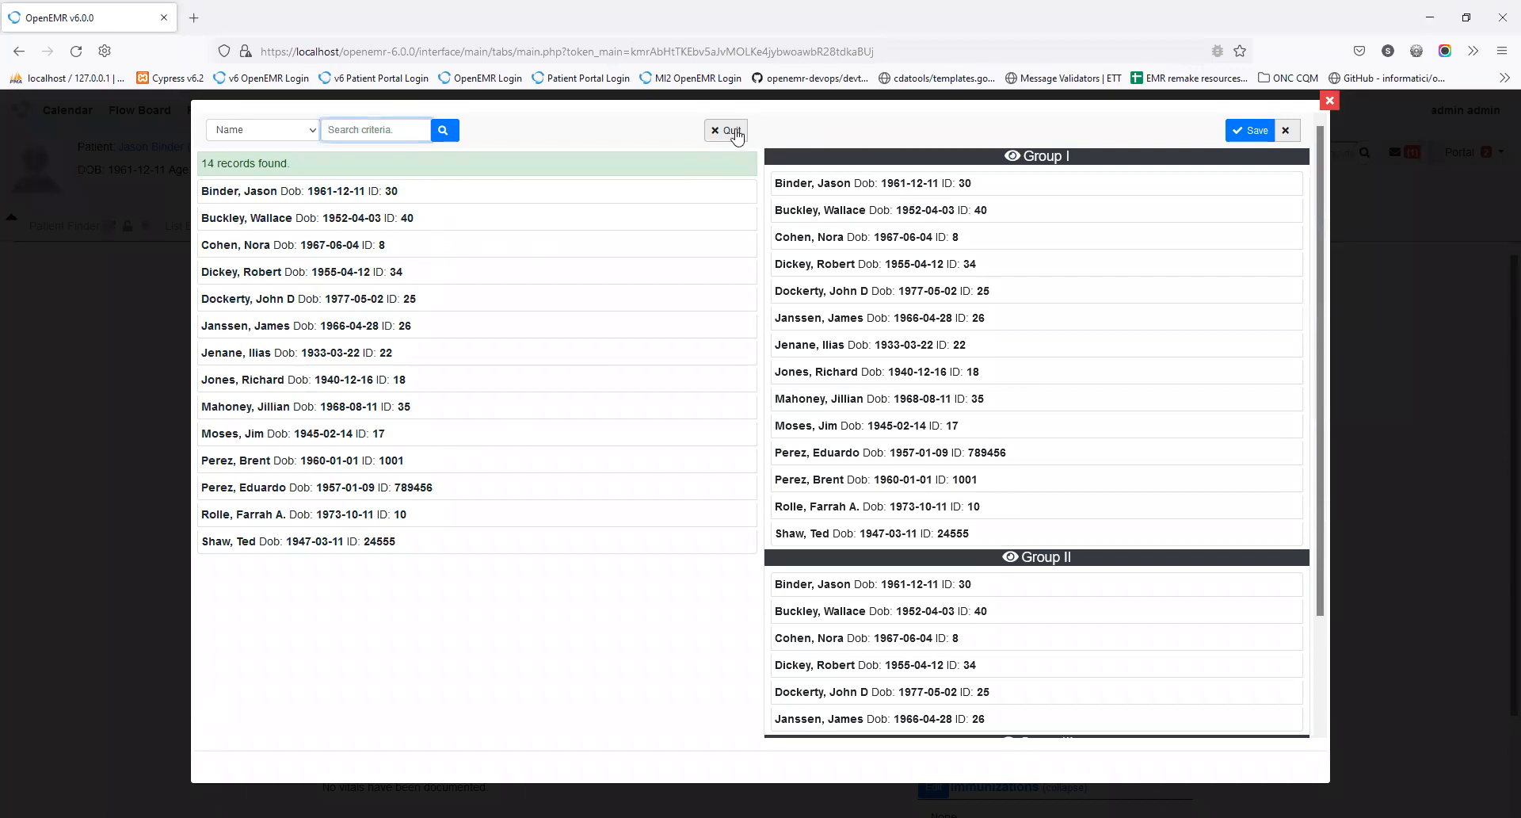
click(732, 131)
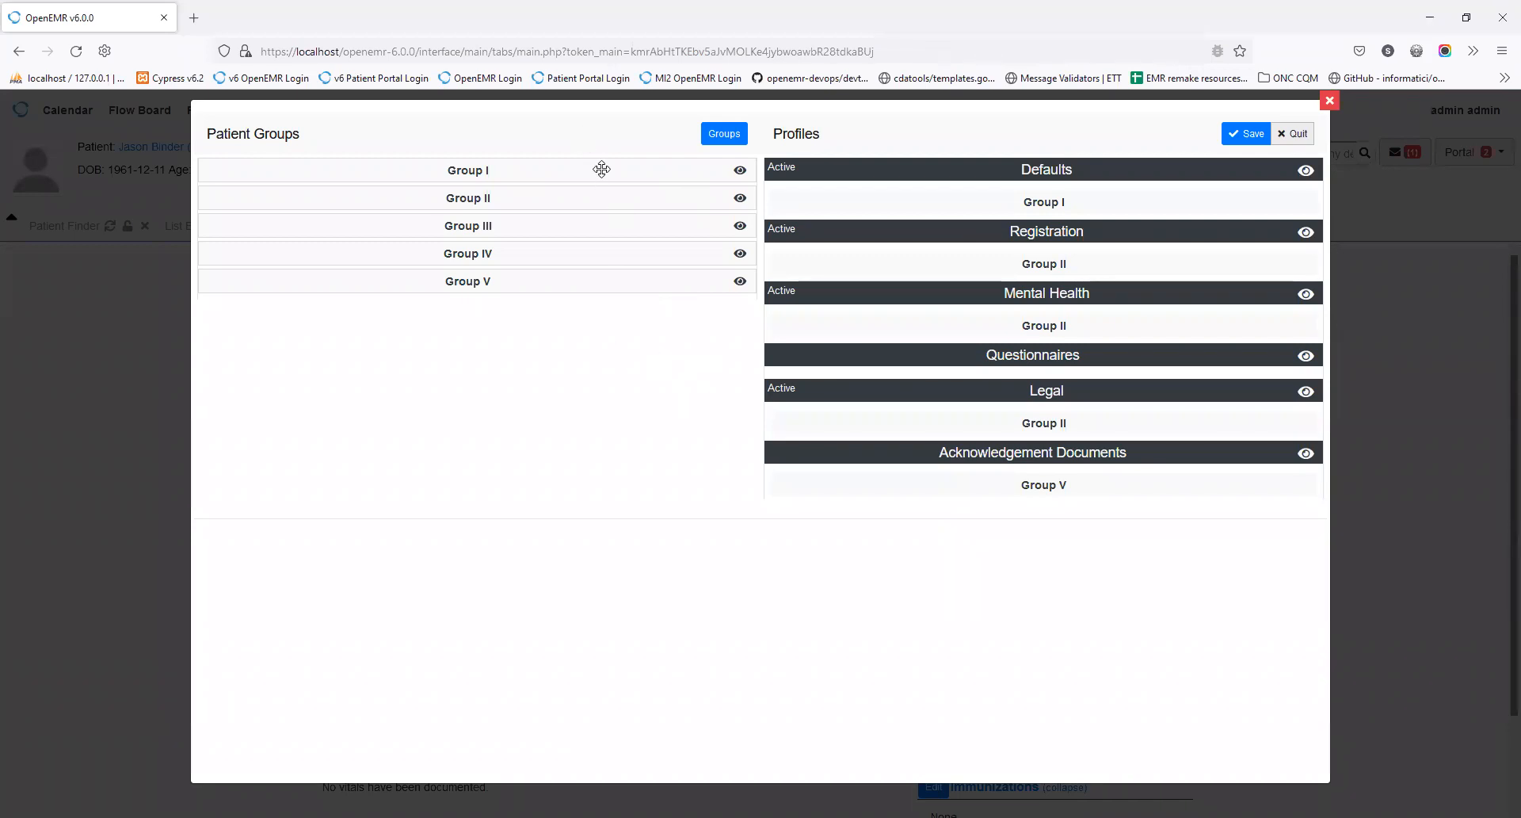
click(739, 172)
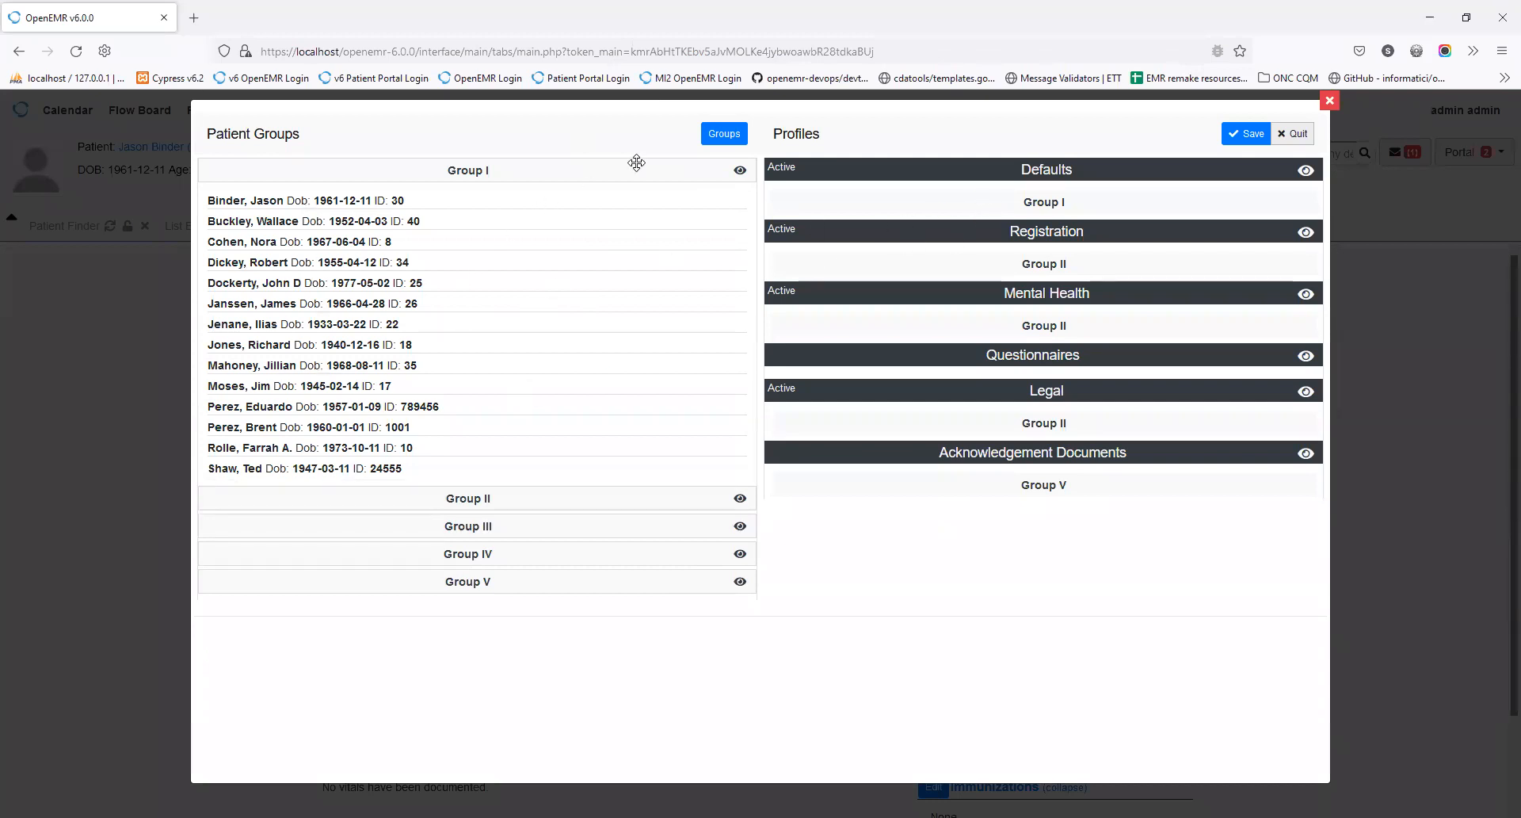
click(740, 170)
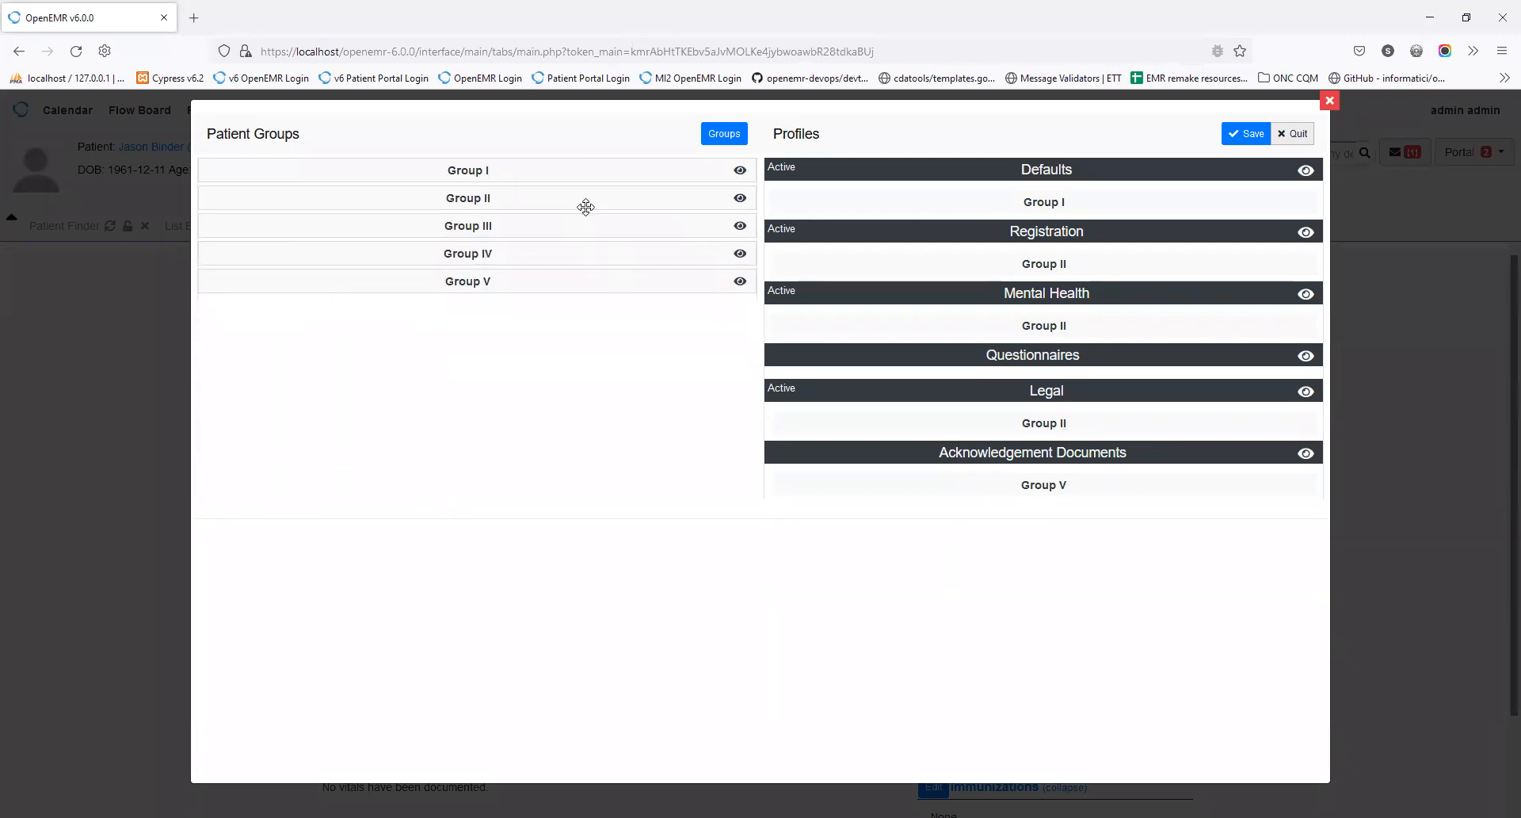
Step: Drag a patient group onto Registration and toggle Group II's member list open and closed
drag(587, 216, 1016, 236)
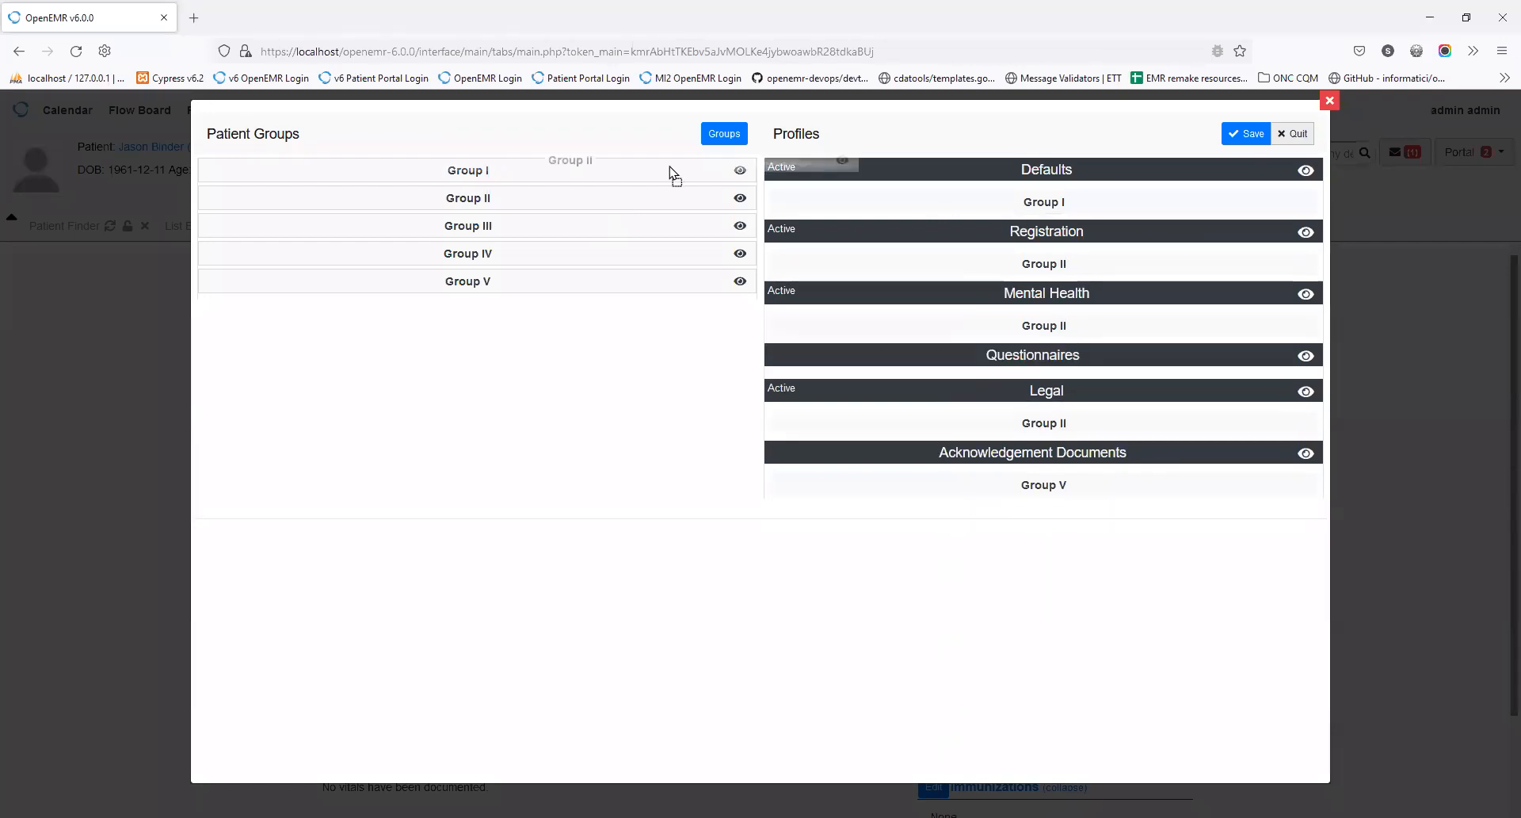
click(740, 198)
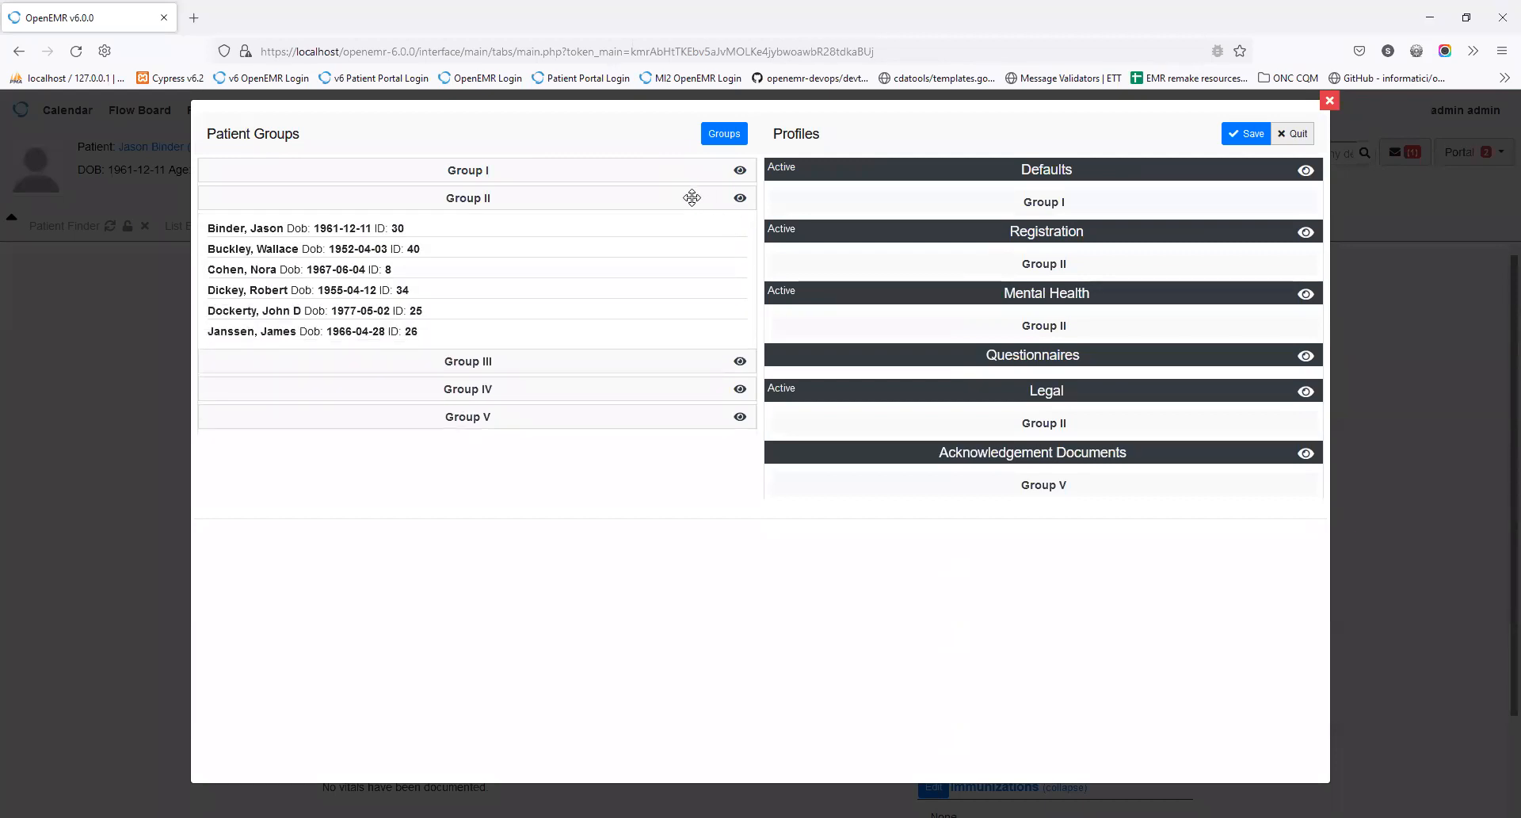
click(740, 198)
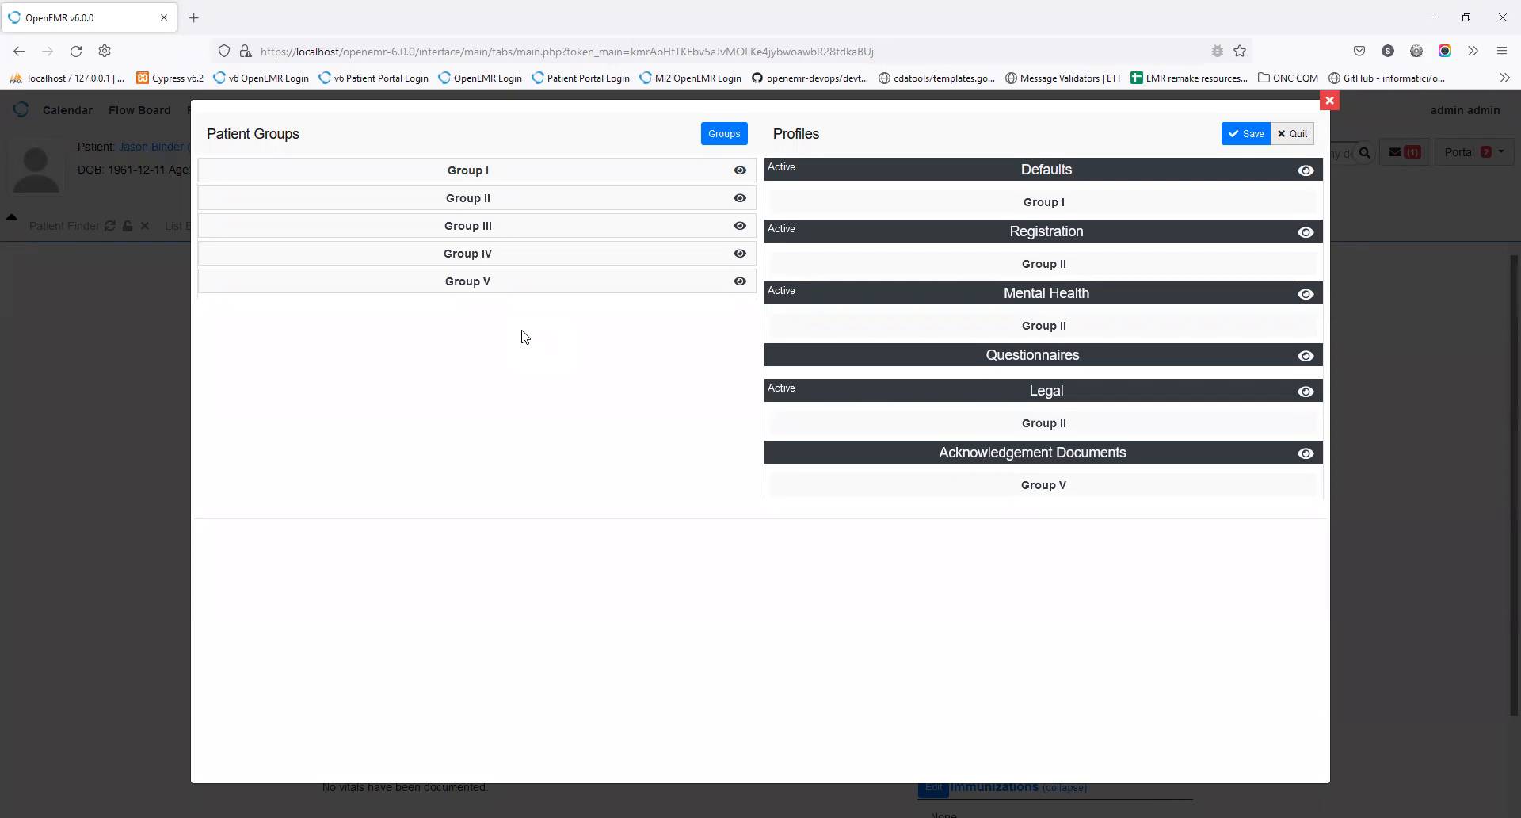
Step: Close the group-profile view and Template Maintenance, returning to the Patient Groupings list editor
click(1293, 134)
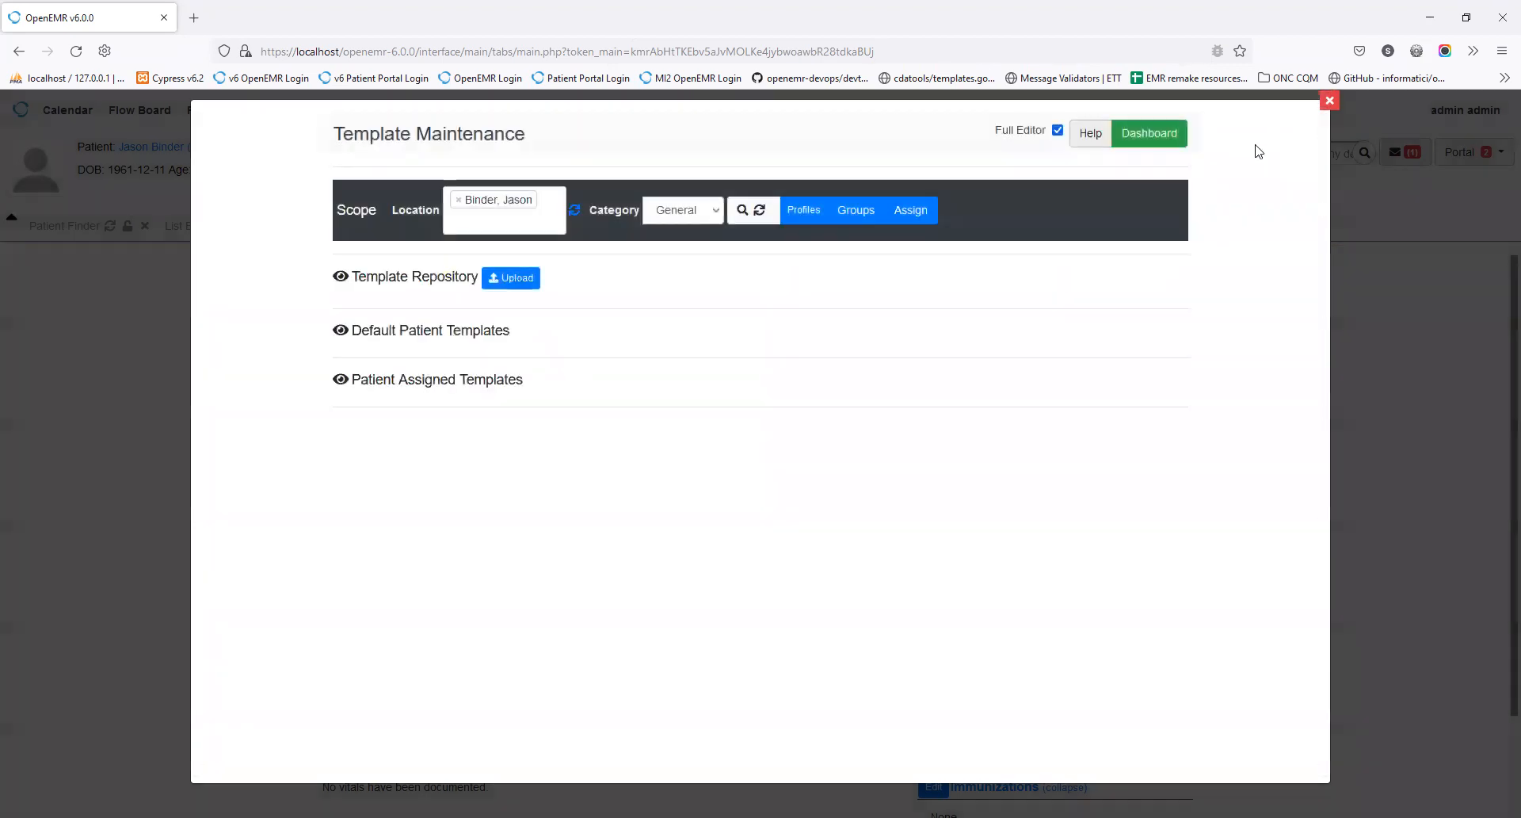
click(1331, 102)
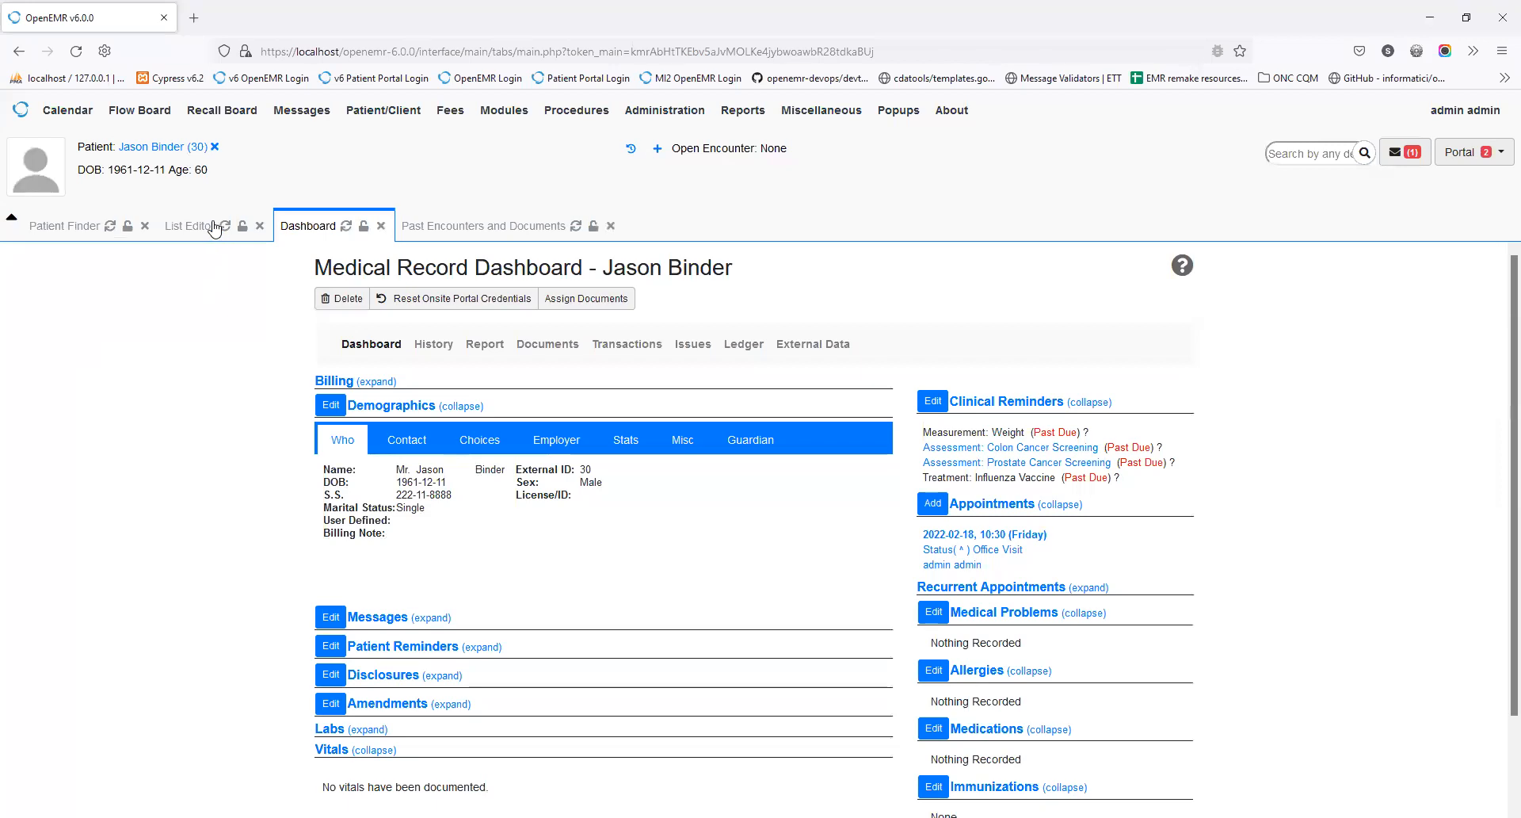
click(211, 229)
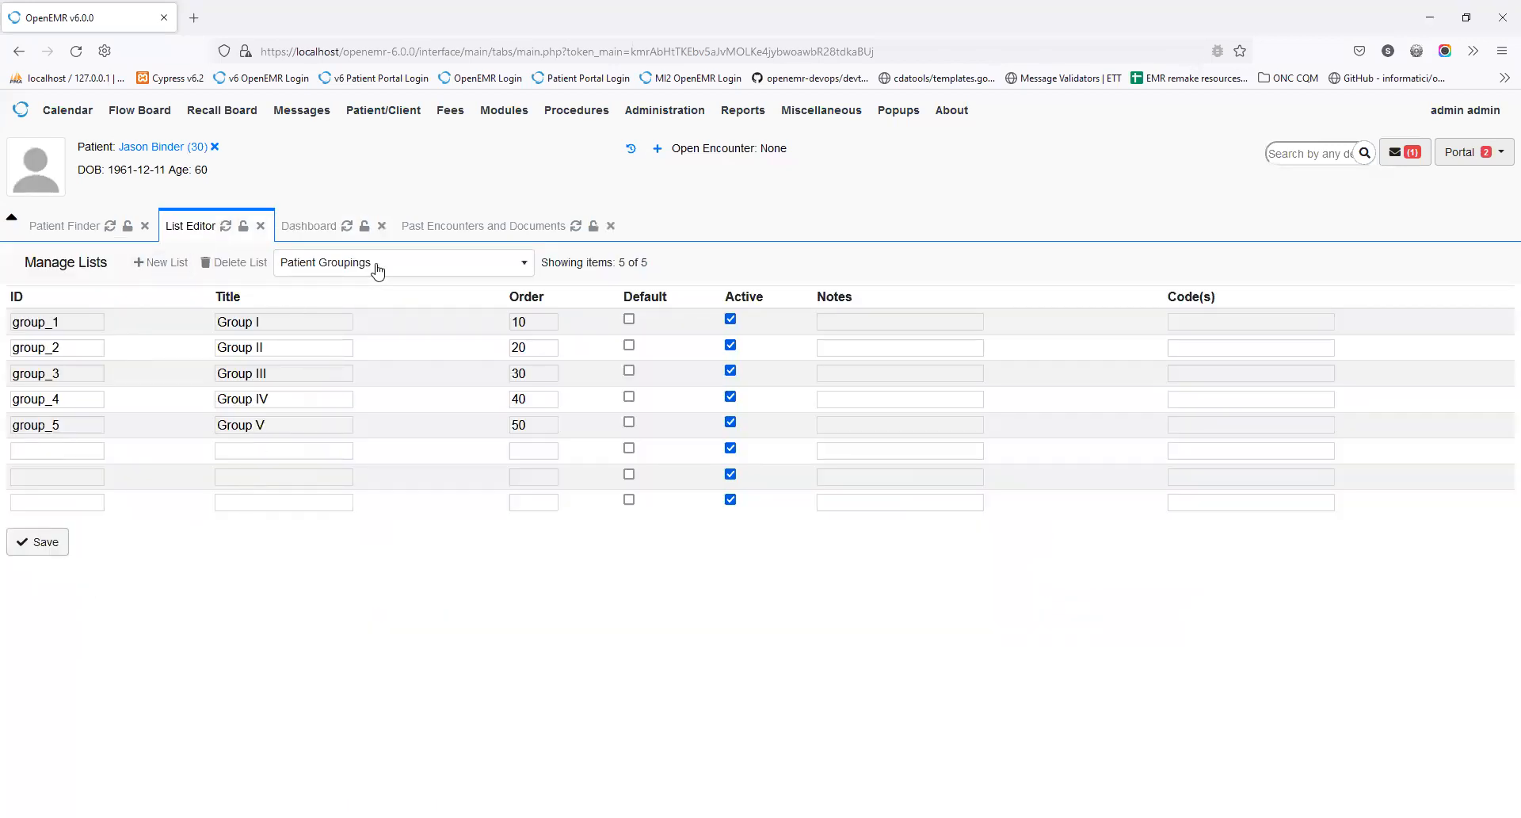
Step: Rename Group I to 'Mental Health', save the groupings, and show the patient's dashboard
click(294, 323)
triple_click(295, 323)
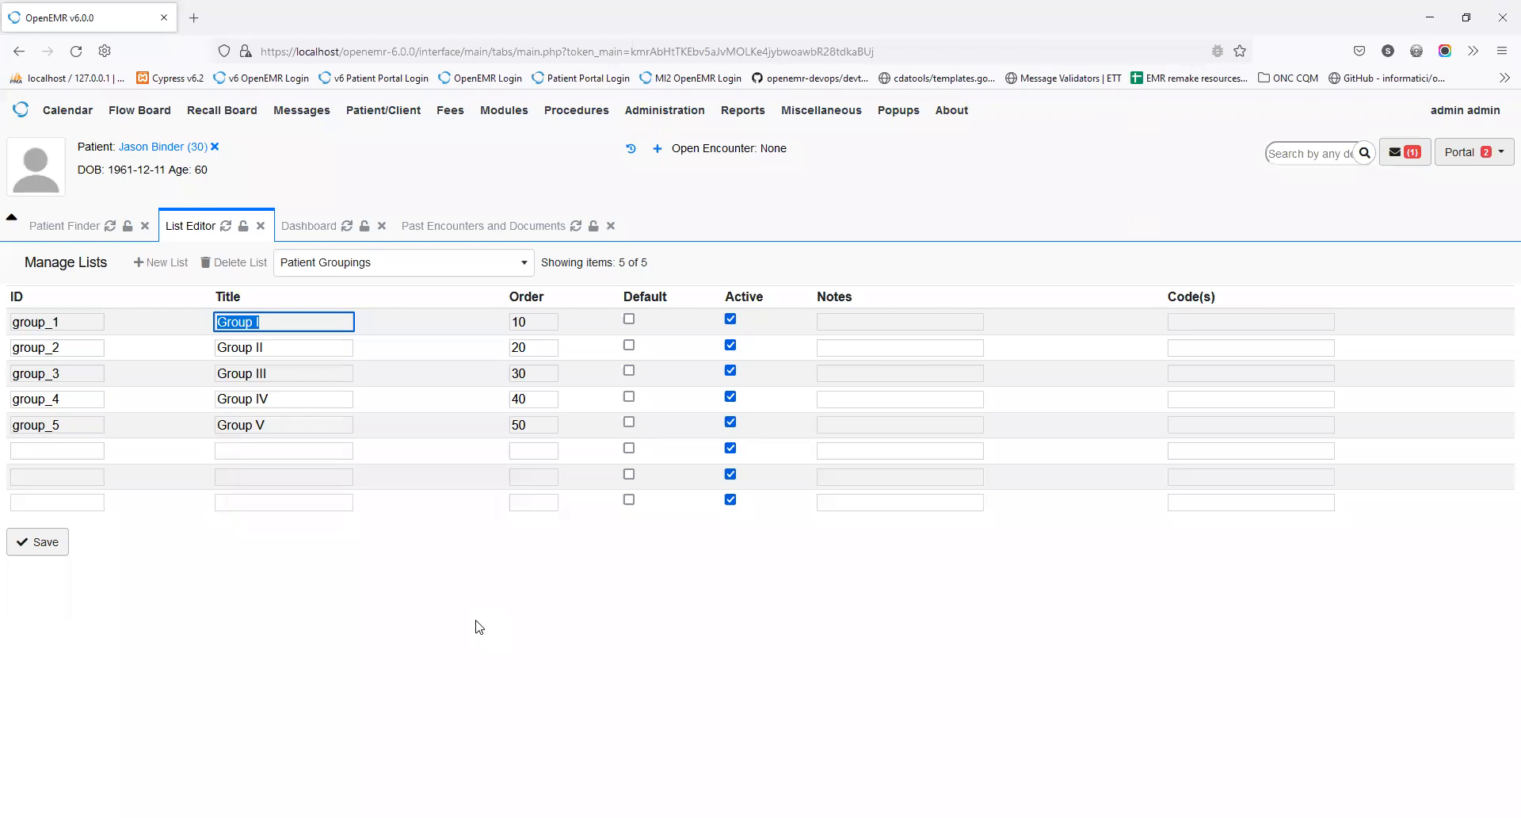
text(Op)
key(BackSpace)
key(BackSpace)
text(Mental Health)
click(34, 552)
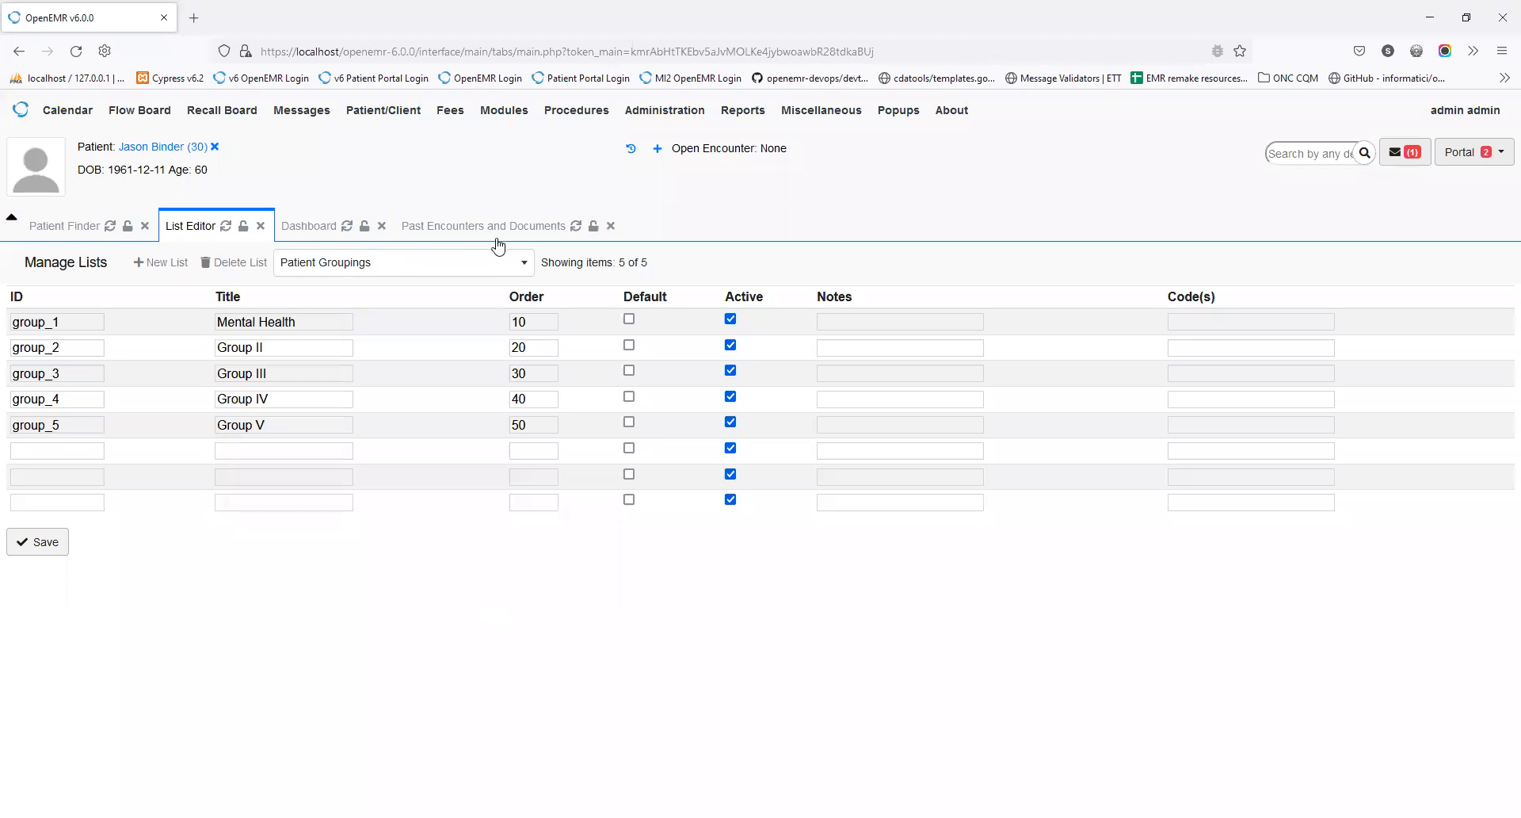
click(314, 230)
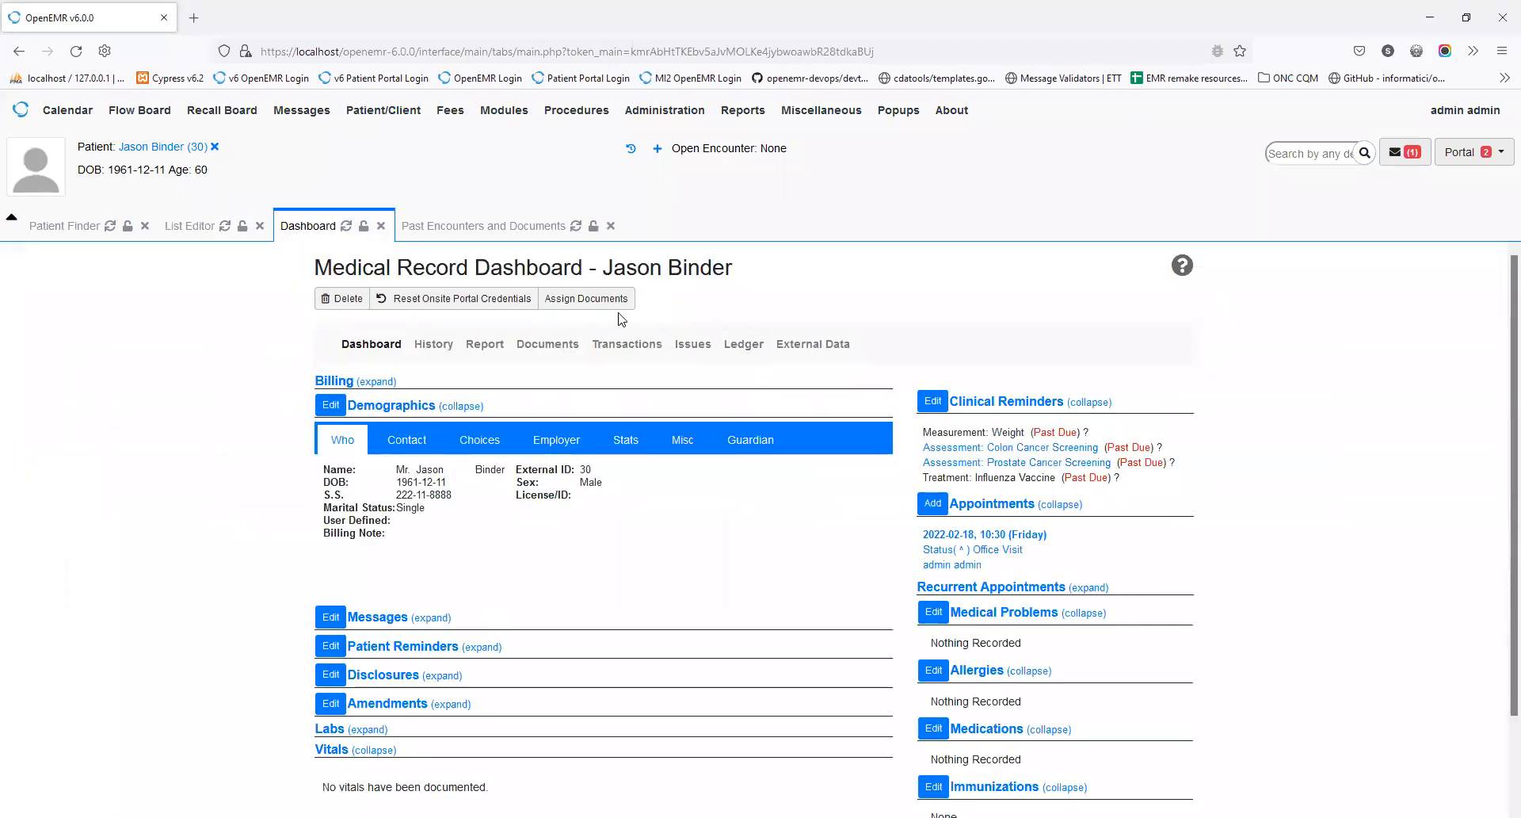
Step: Open the patient's portal template maintenance, review the patient groups, then start a General template upload
click(586, 298)
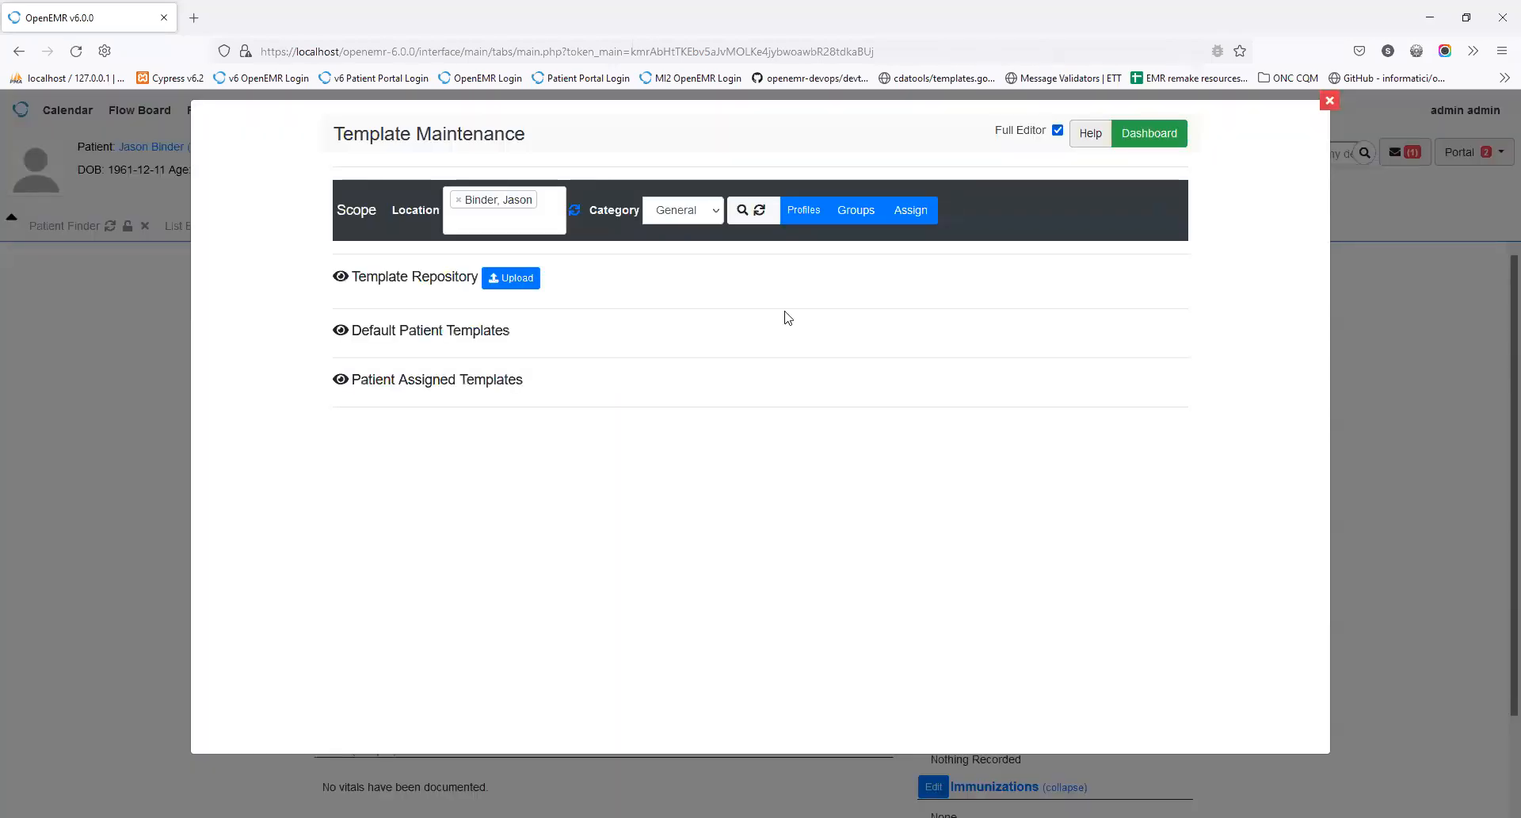
click(852, 227)
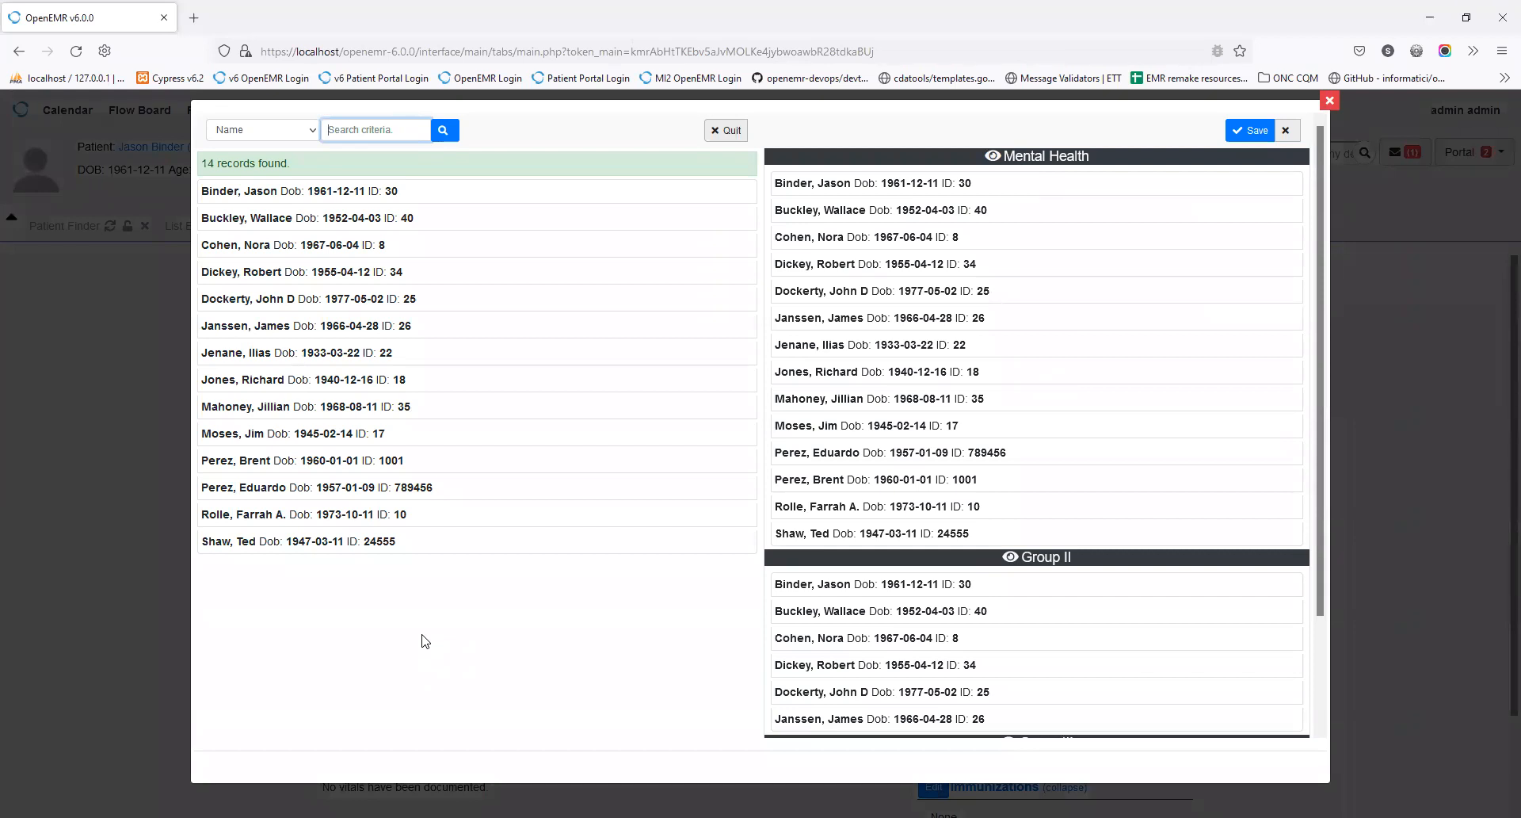
click(731, 132)
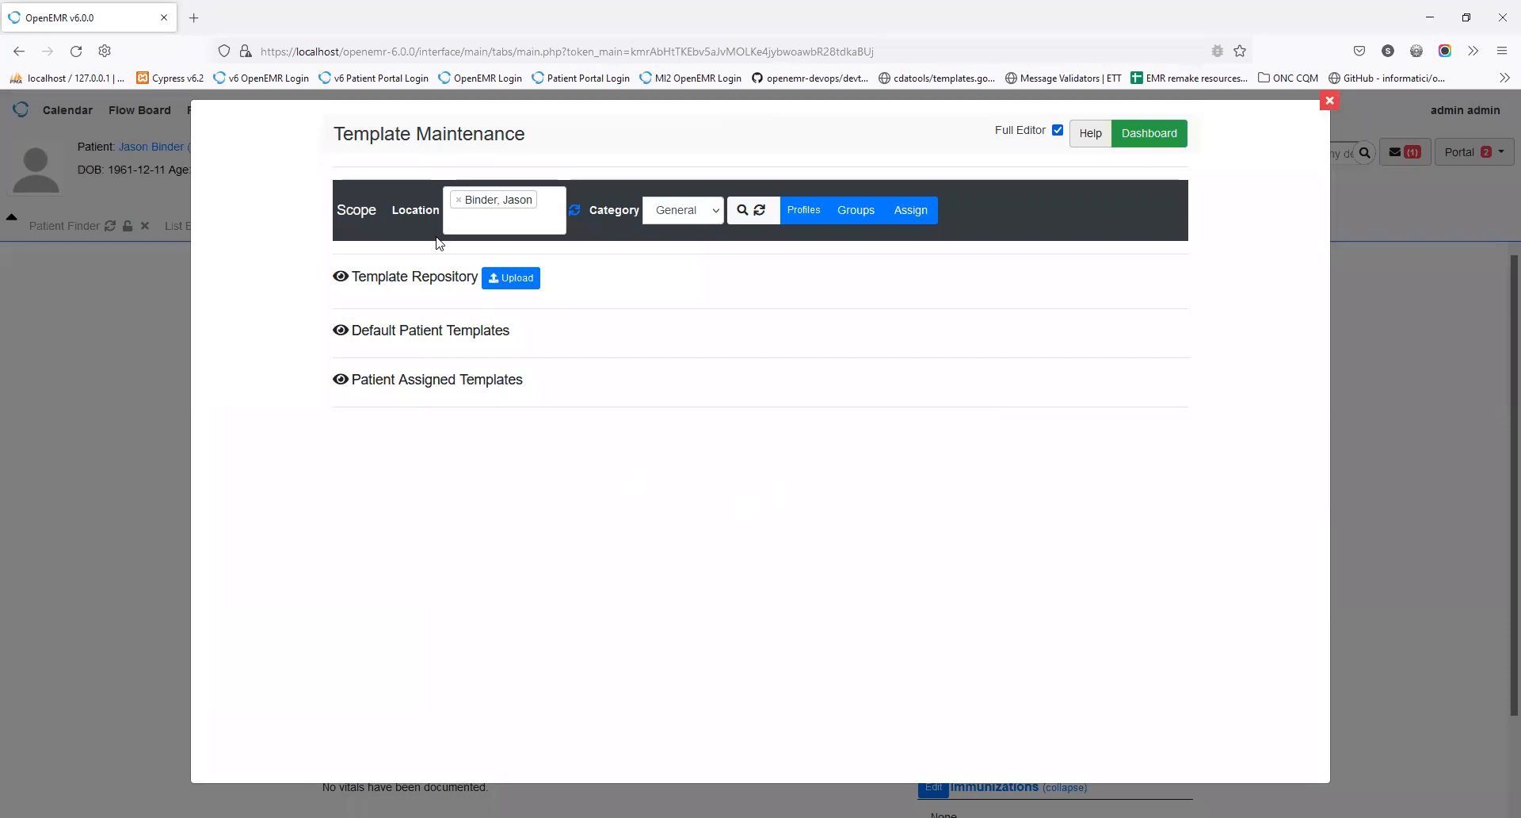
click(512, 278)
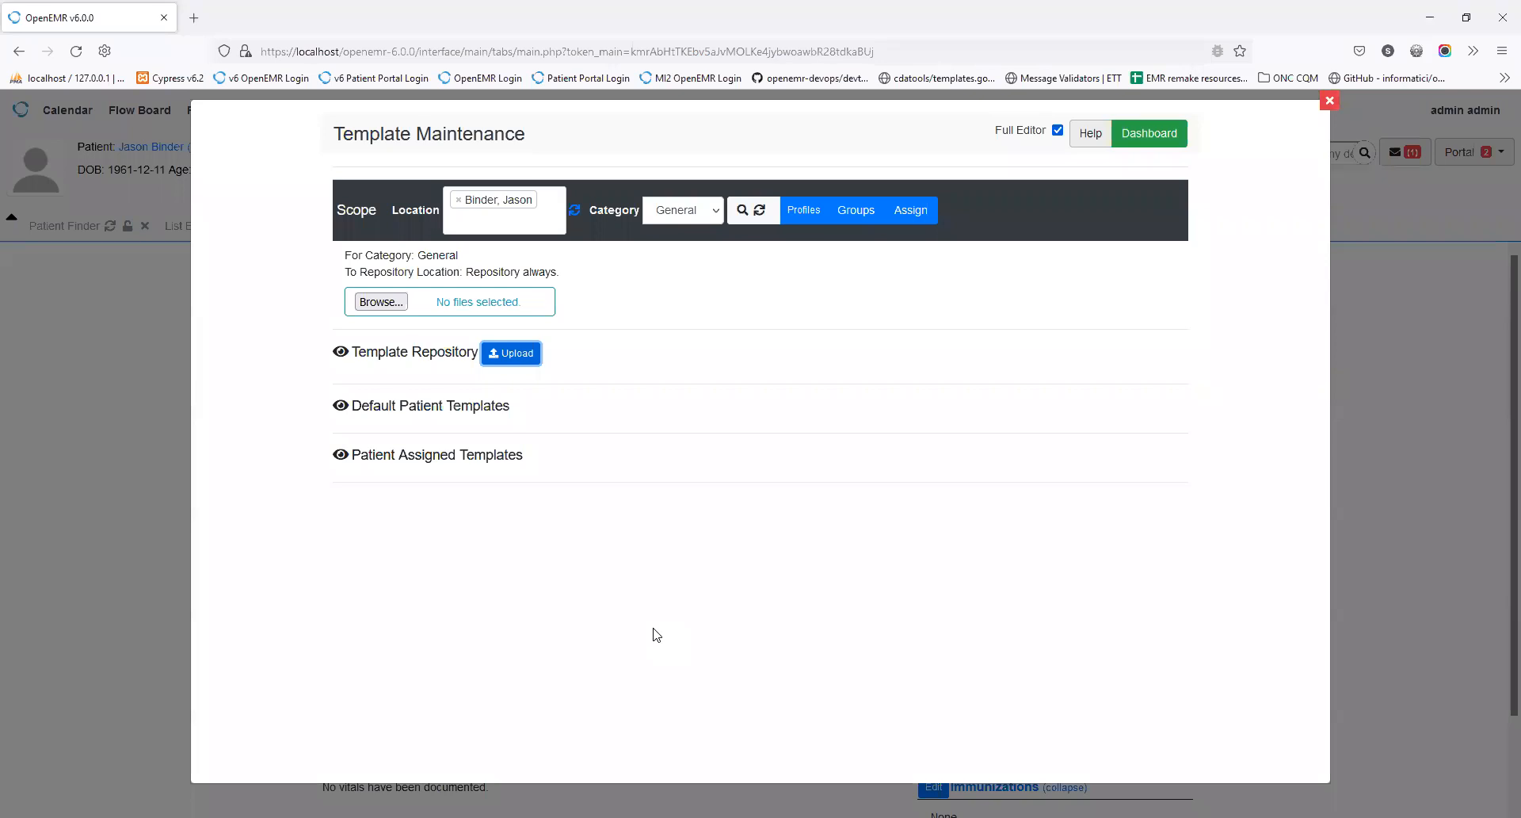
Step: Upload cONSENT-fORM 2021.tpl from the templates > required folder to the General repository
click(378, 303)
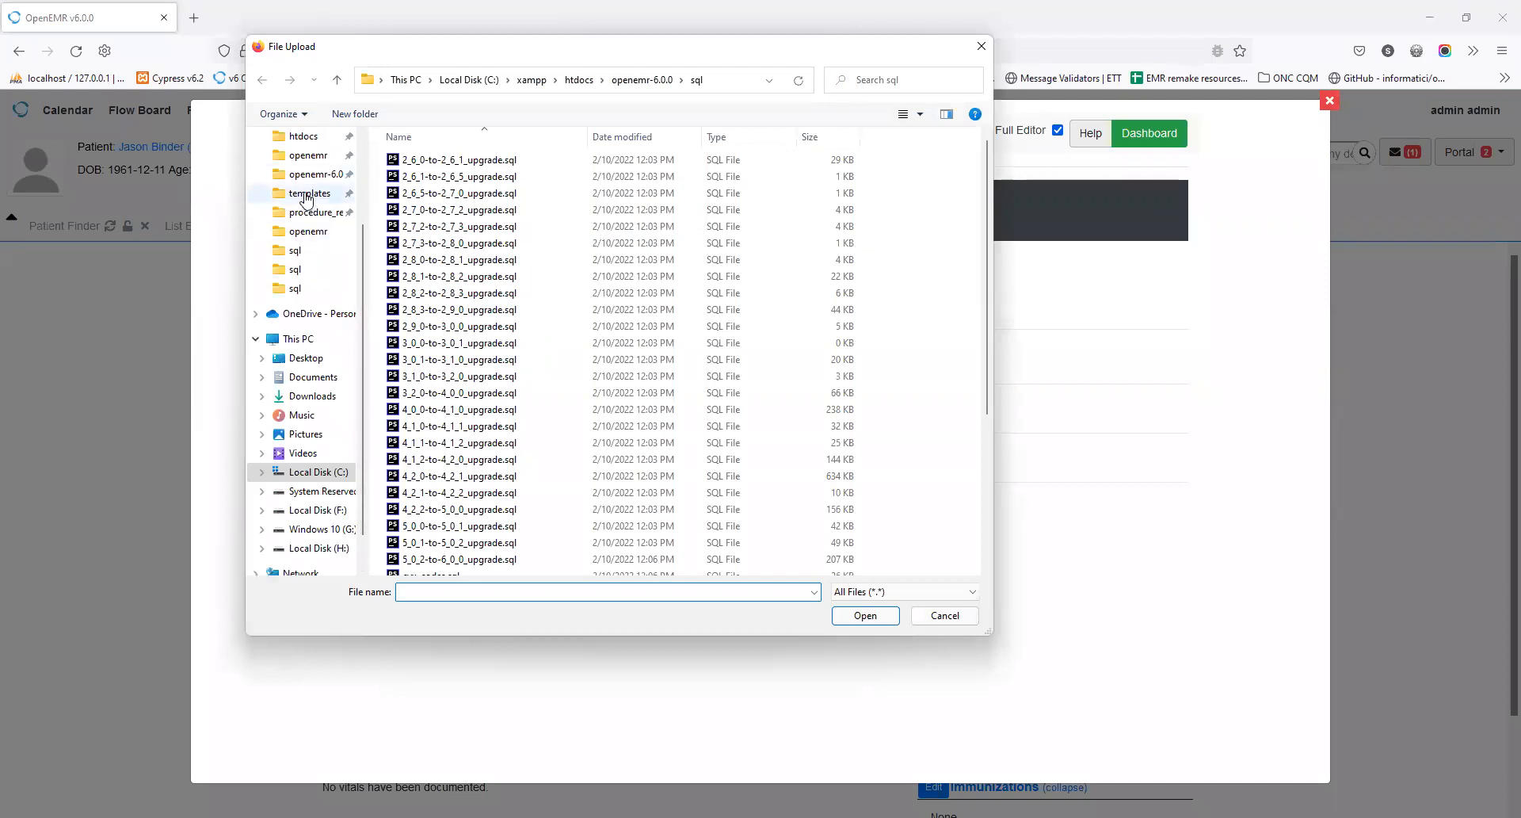
click(306, 196)
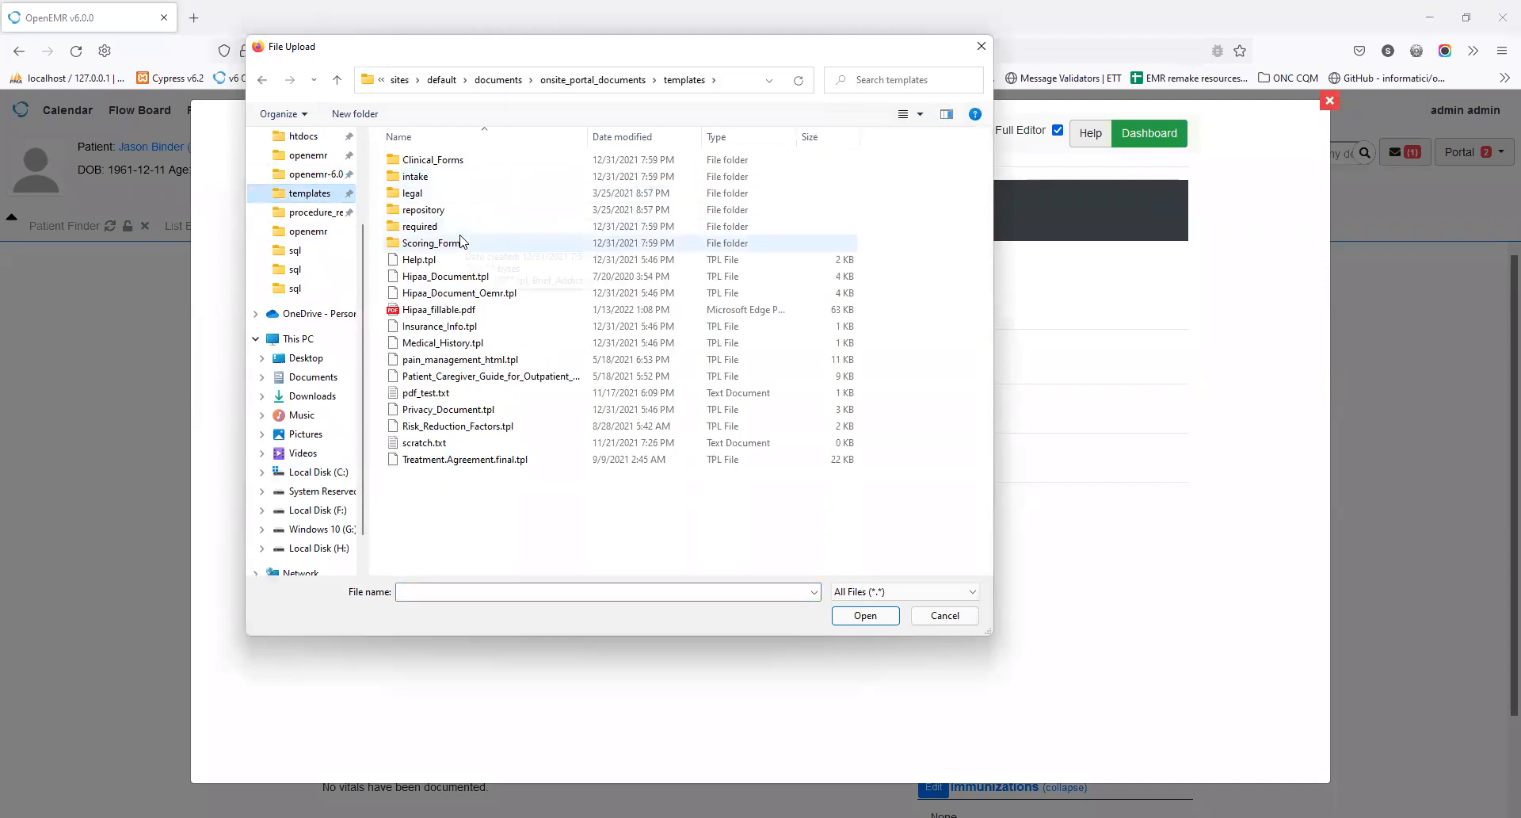
double_click(462, 228)
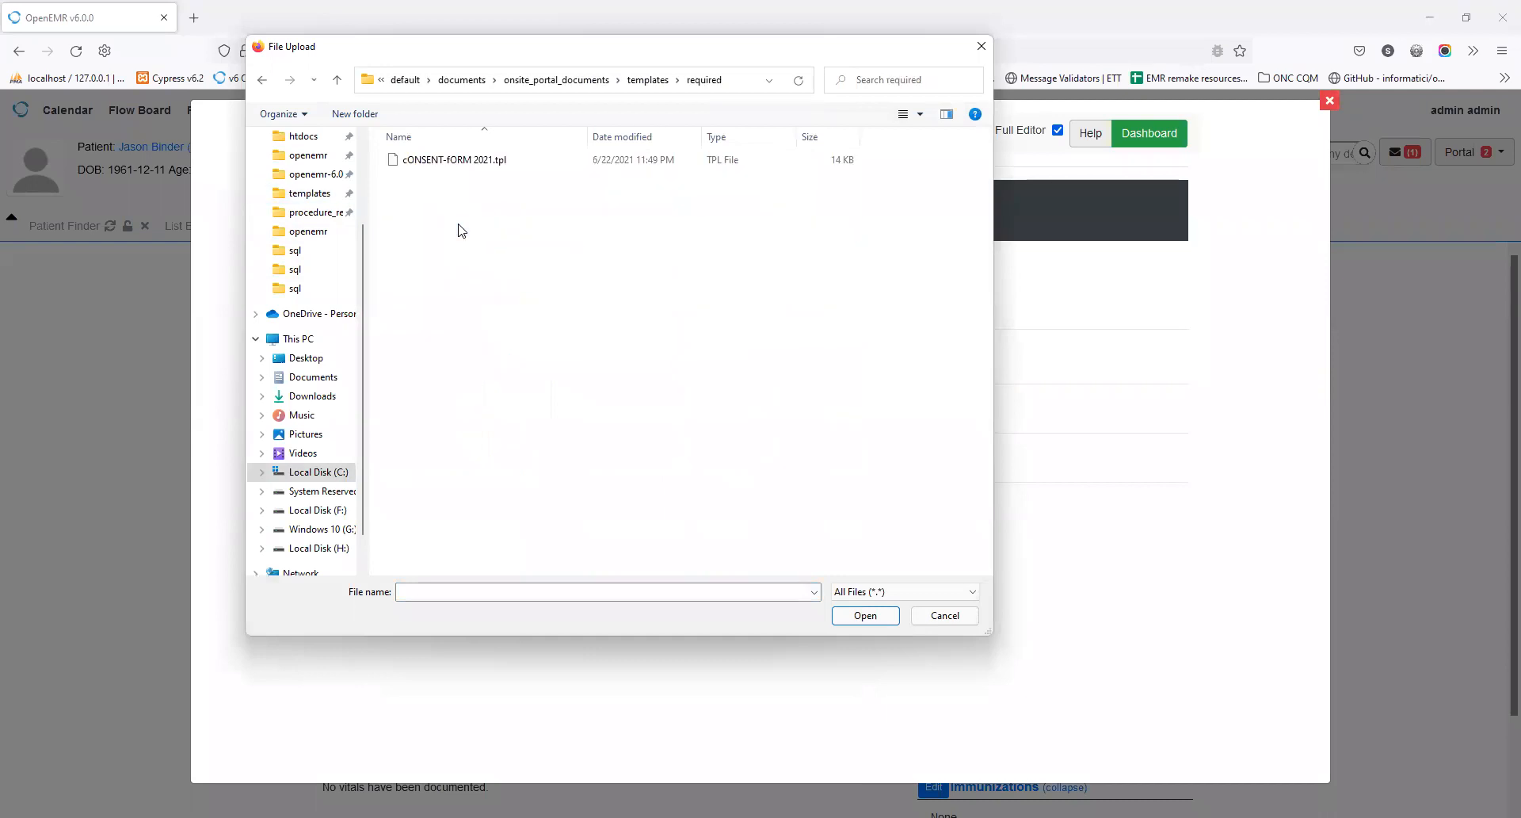
click(461, 160)
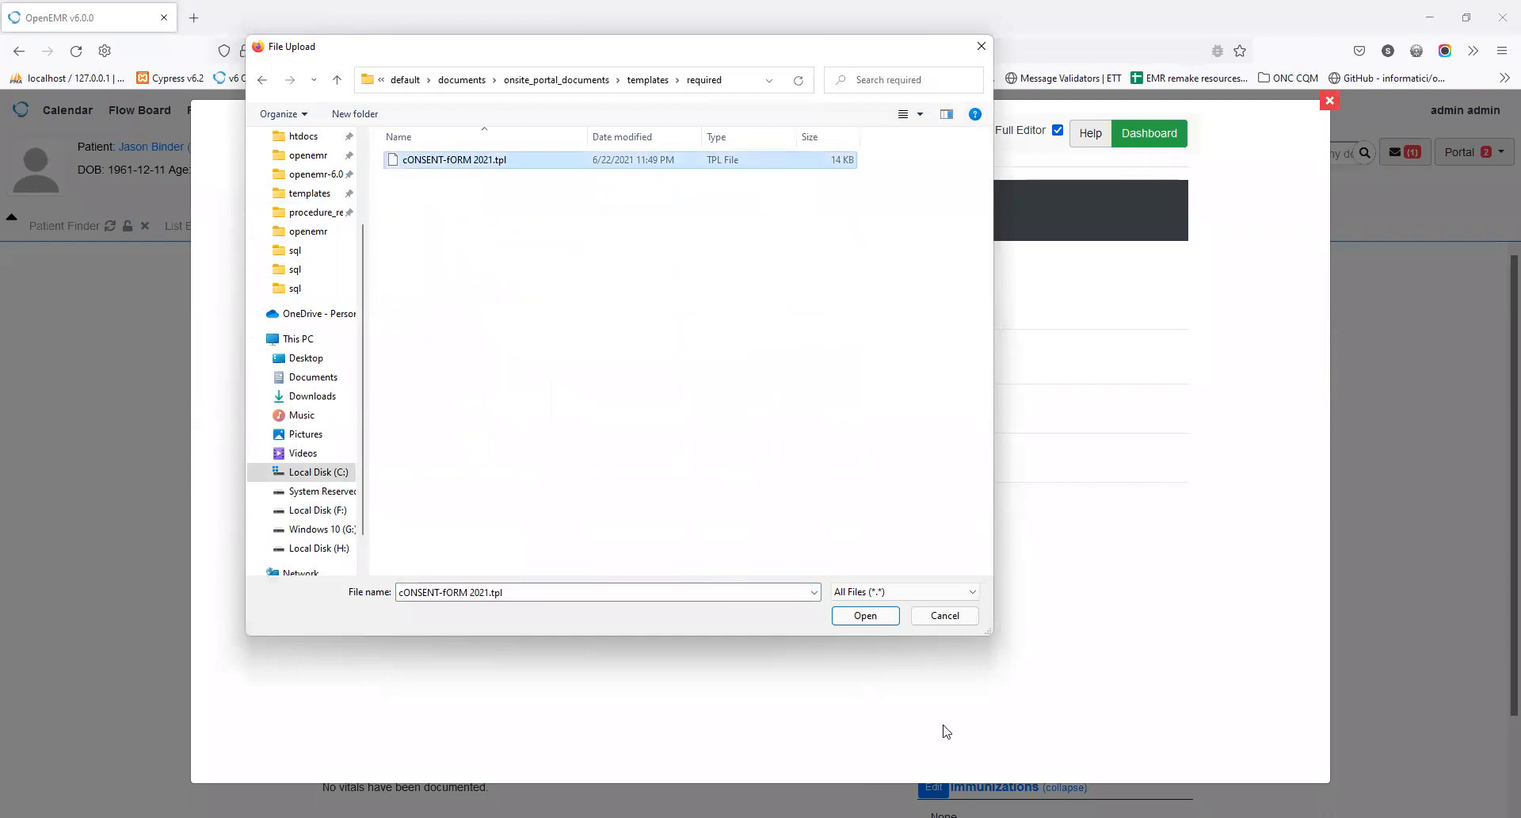
click(862, 616)
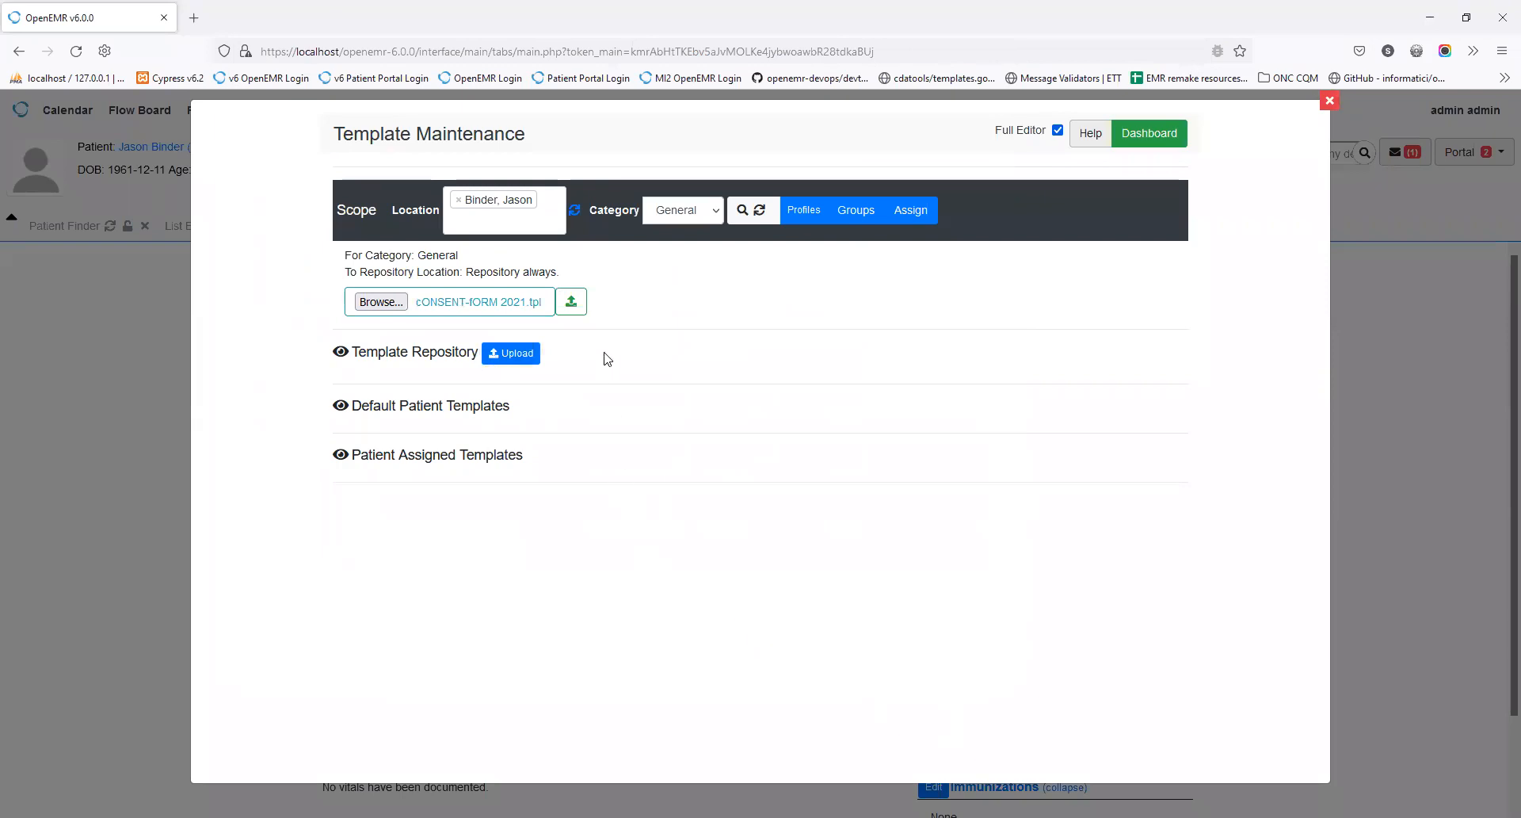
click(571, 302)
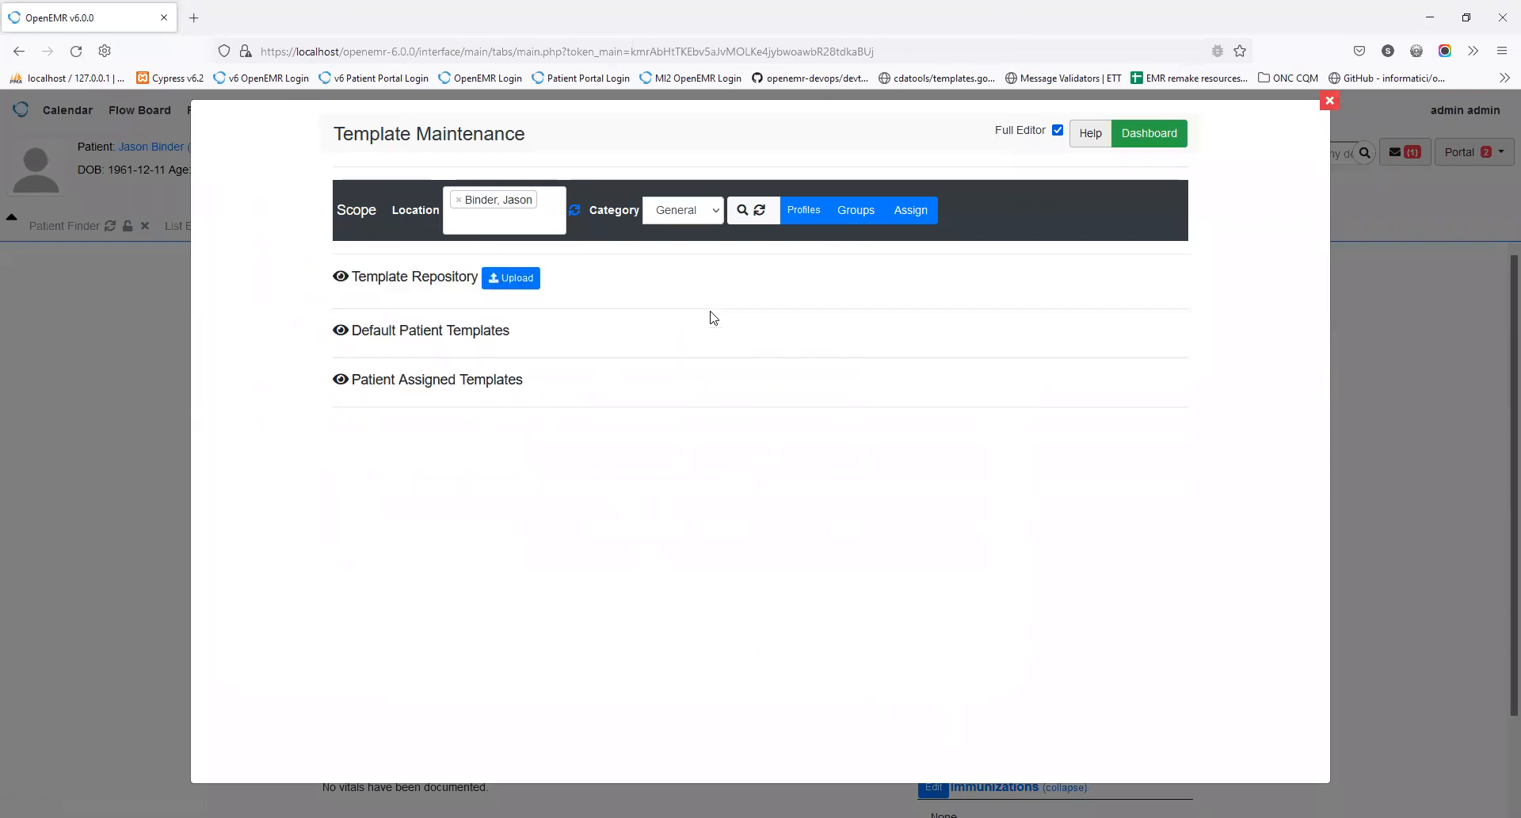
Step: Expand the template repository listing and switch the category to Intake, then back to General
click(340, 276)
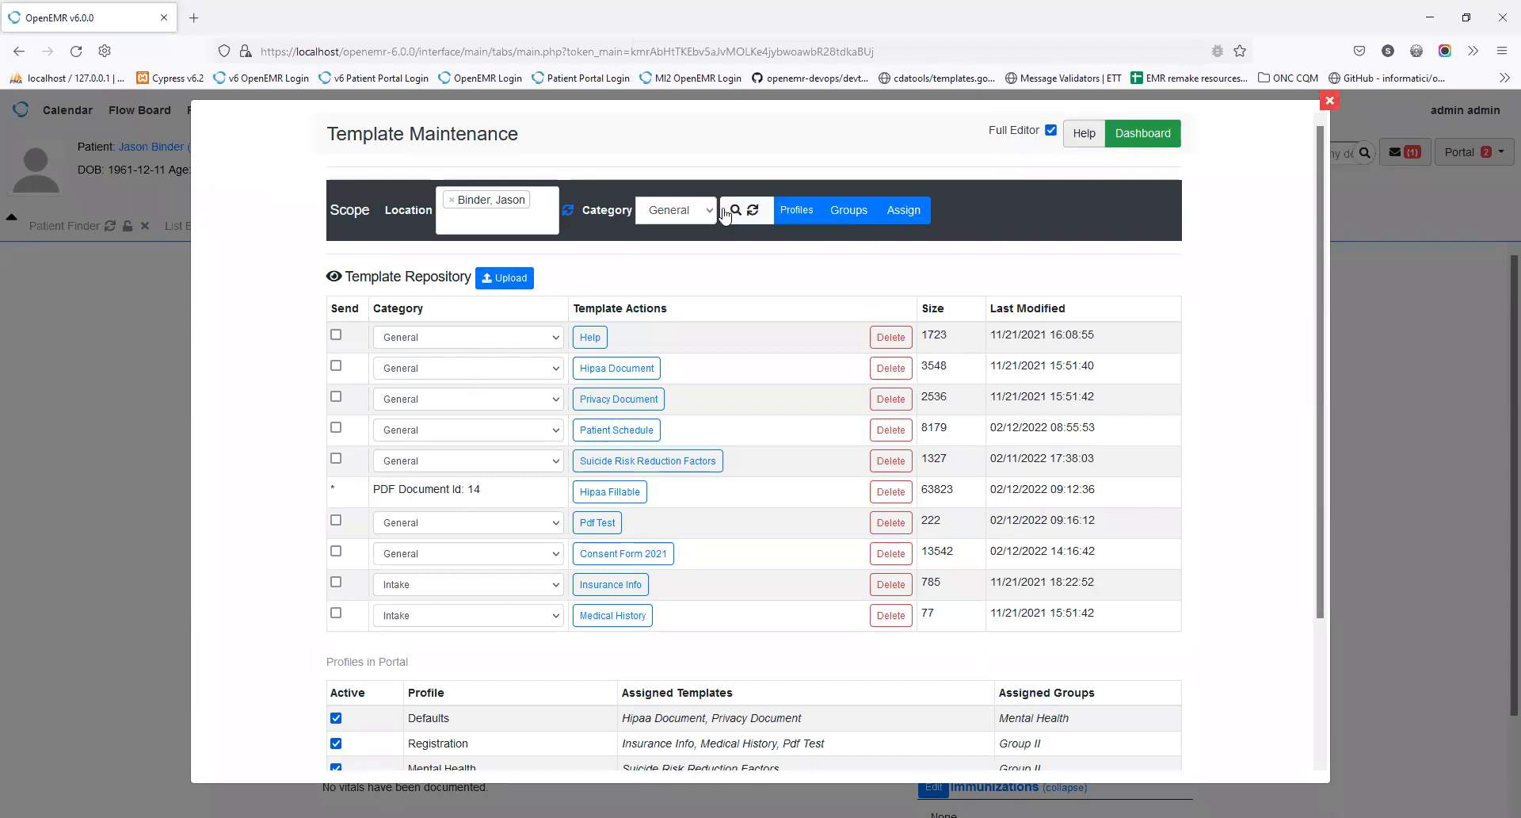
click(686, 211)
click(694, 262)
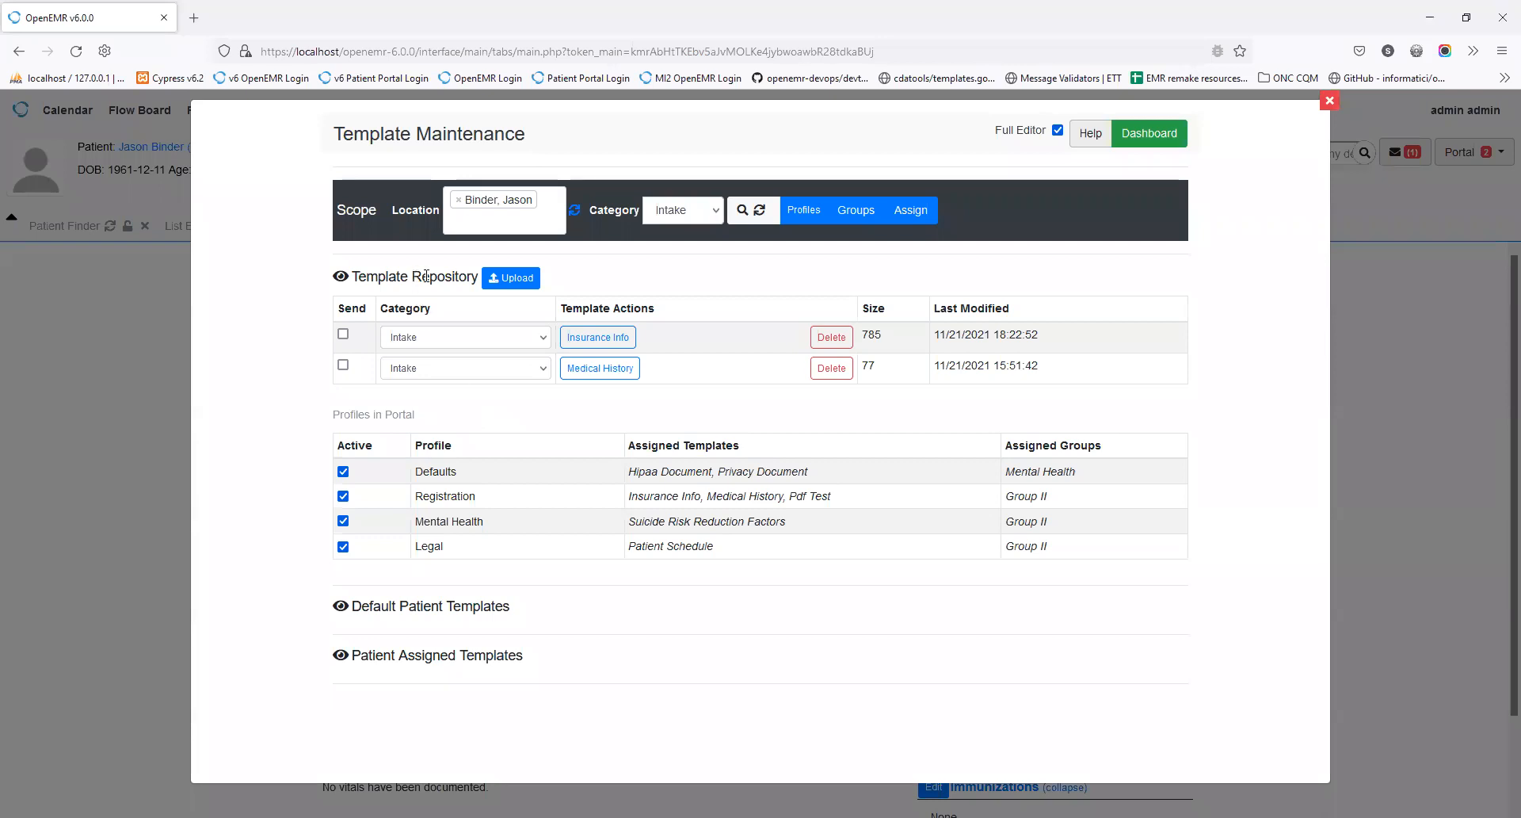
click(694, 209)
click(700, 245)
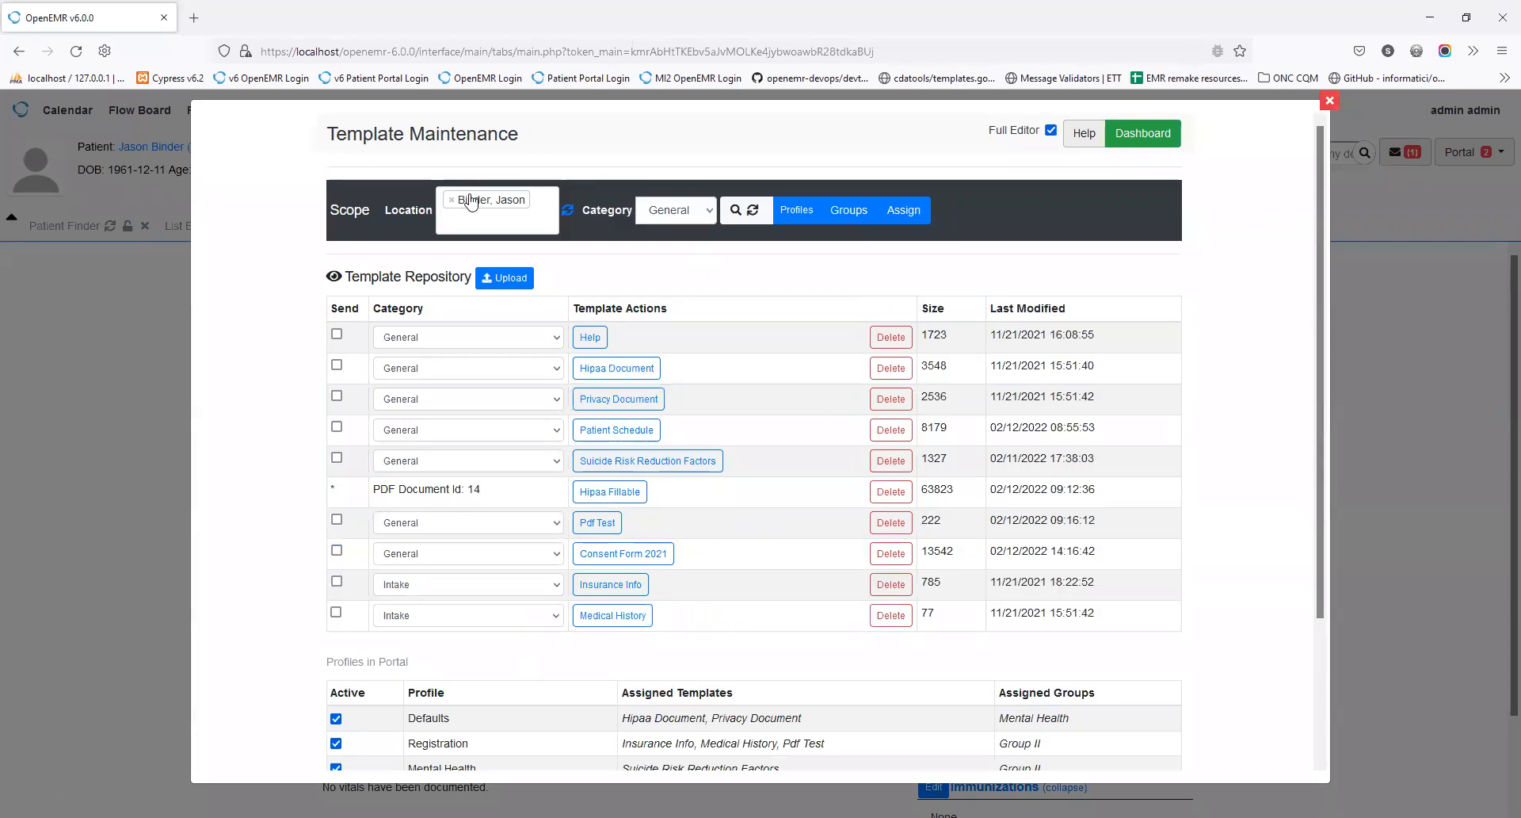
Step: Remove the single patient from the location scope and filter templates to the Intake category
click(452, 204)
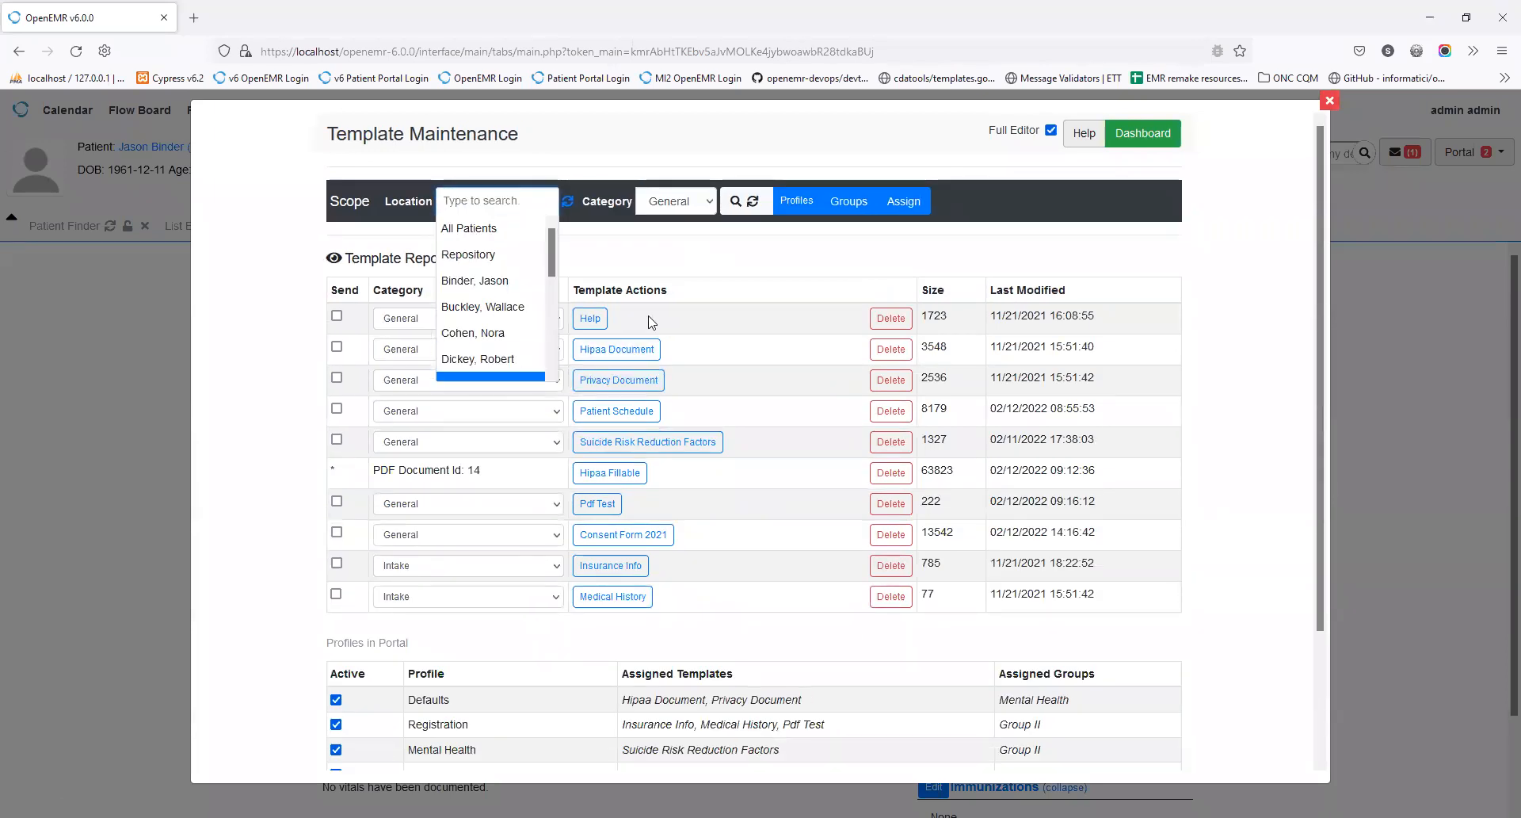
click(716, 263)
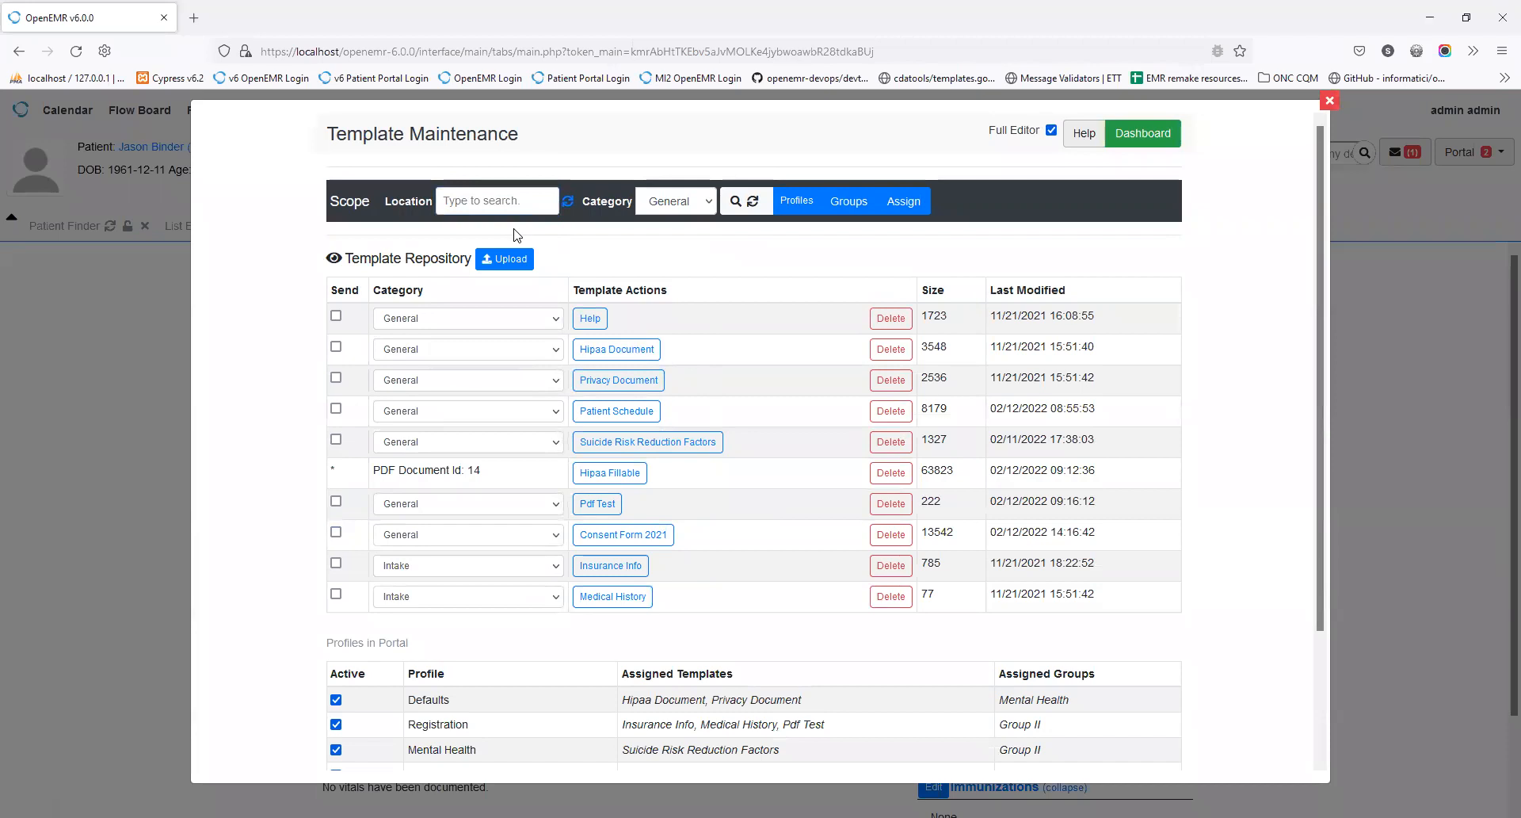
click(699, 207)
click(692, 251)
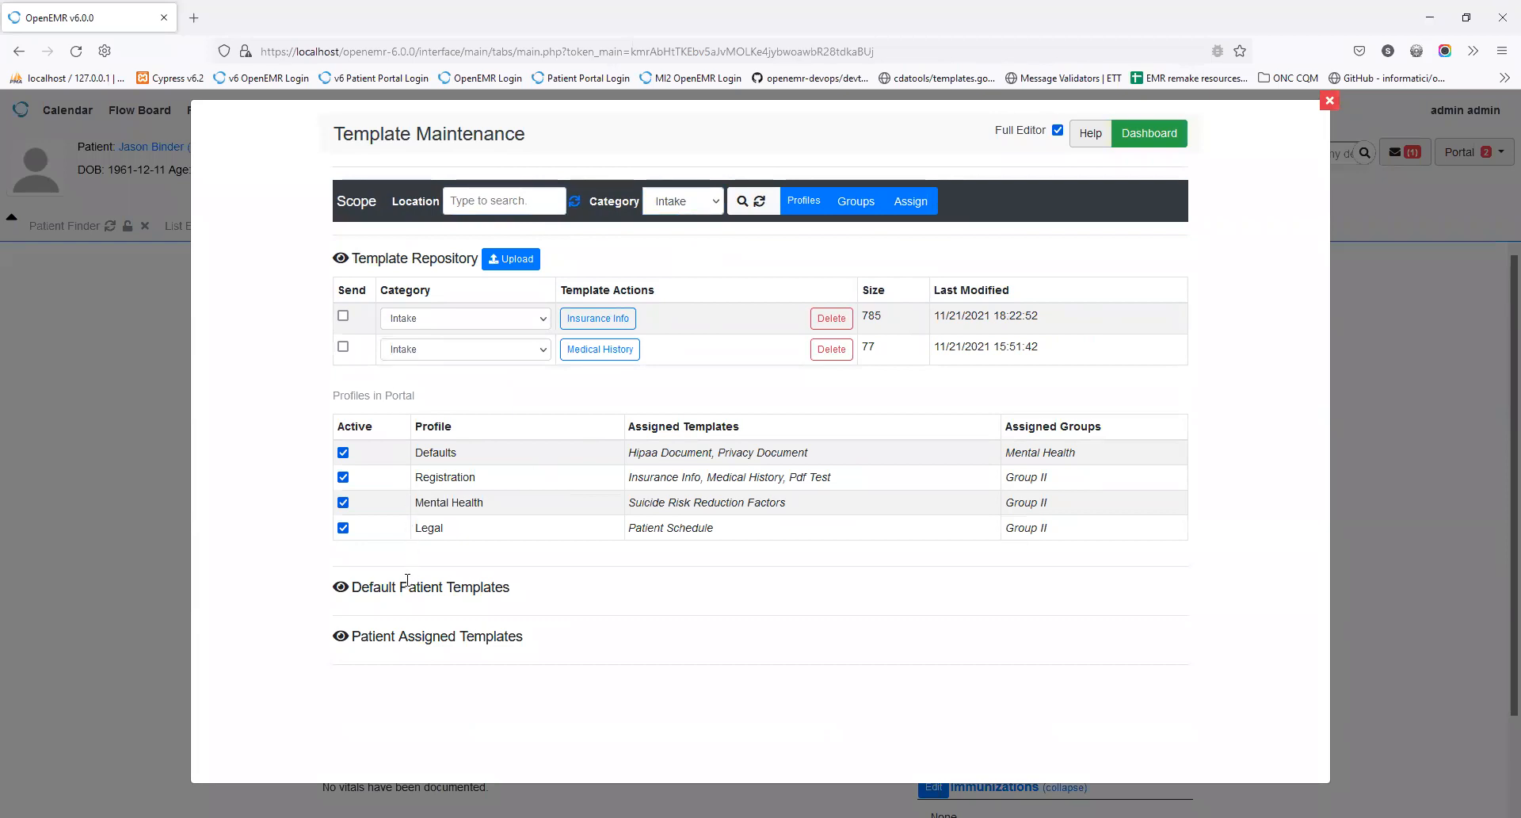
Step: Set location to All Patients, review the first patient's assigned templates, and reopen the repository listing
click(340, 637)
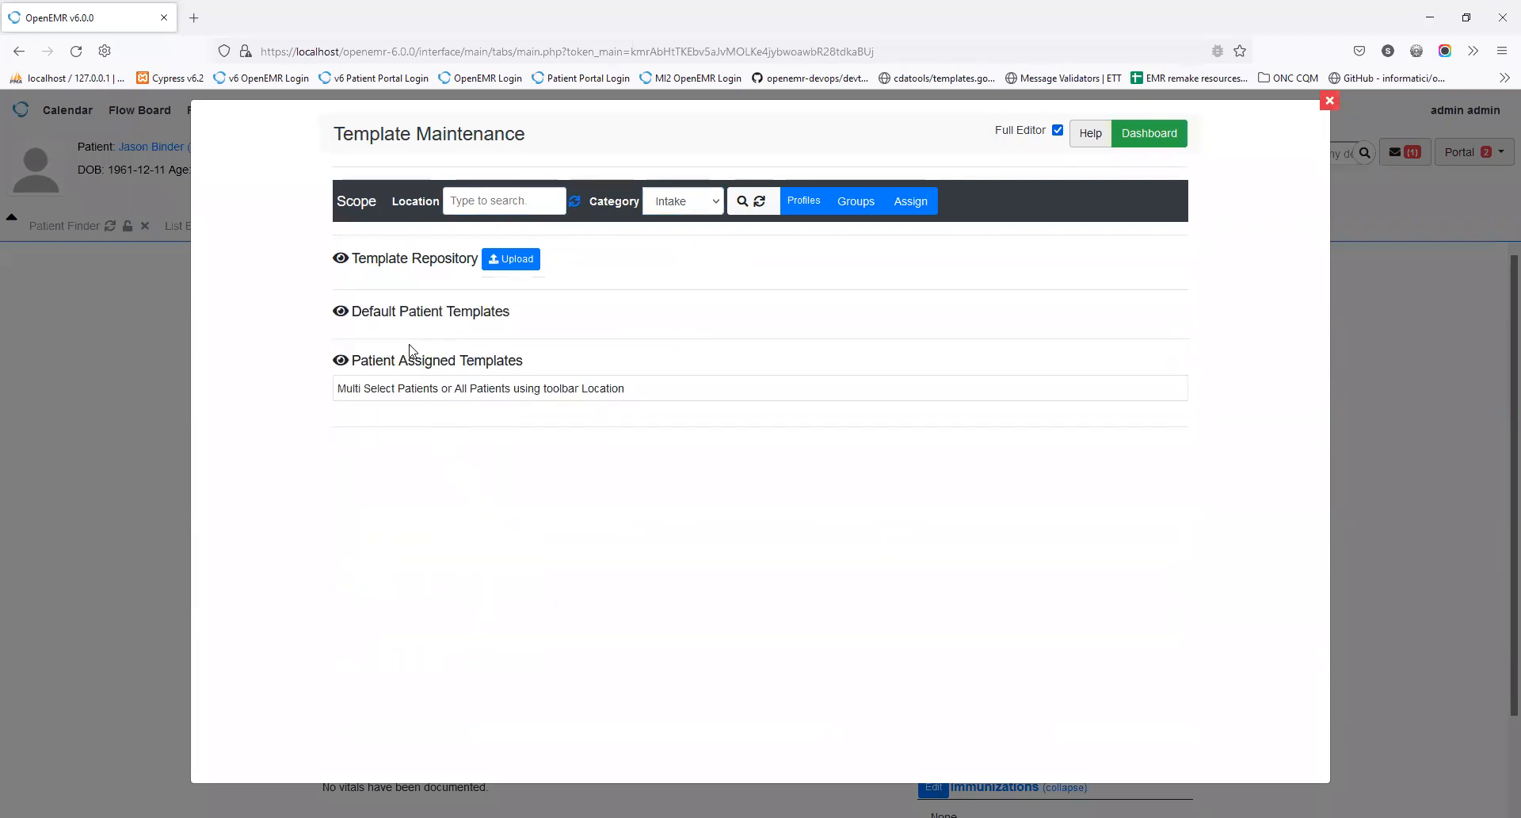
click(514, 200)
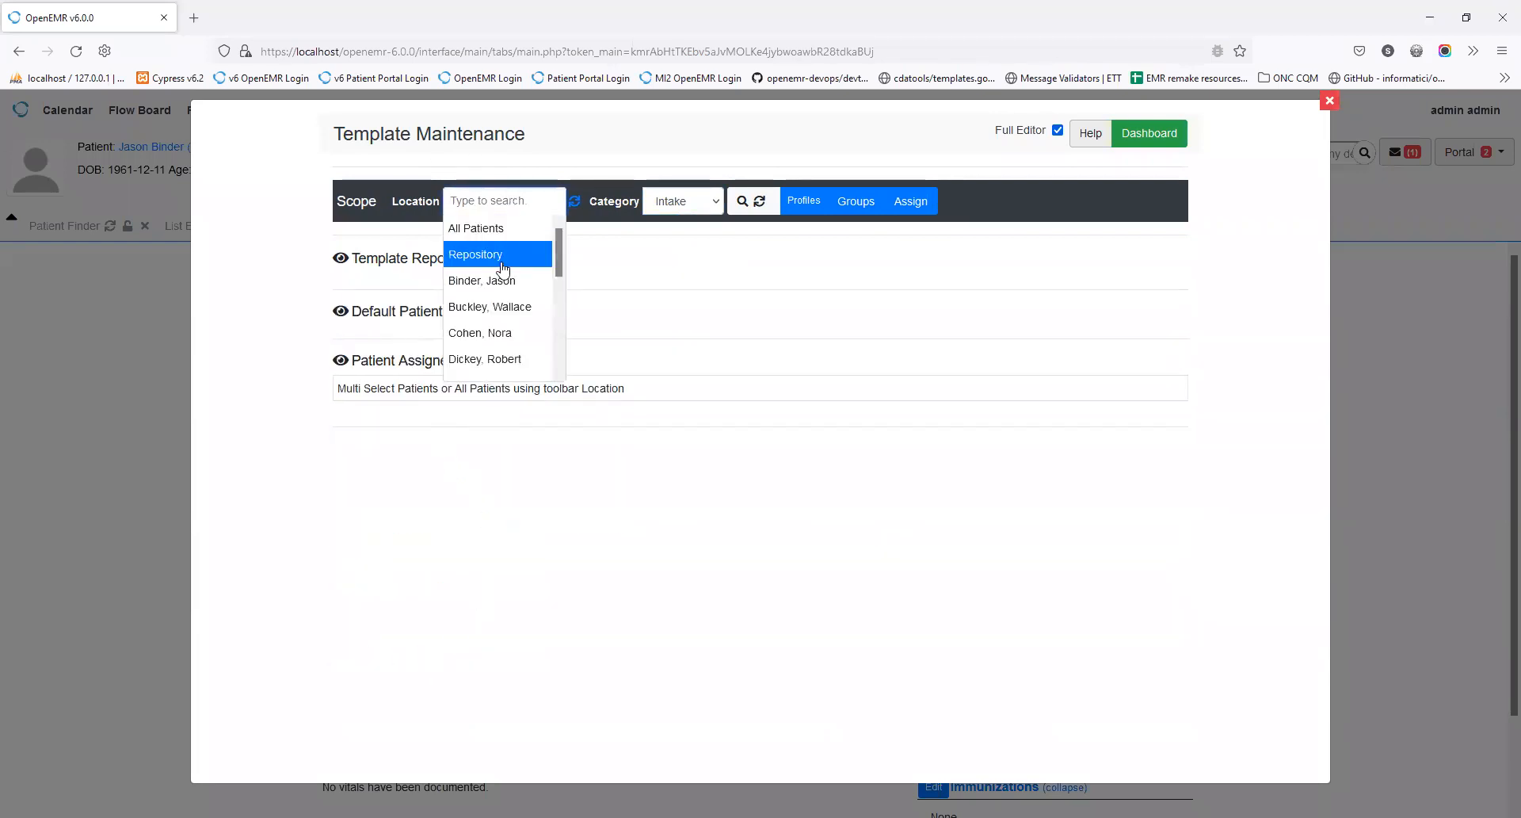
click(475, 228)
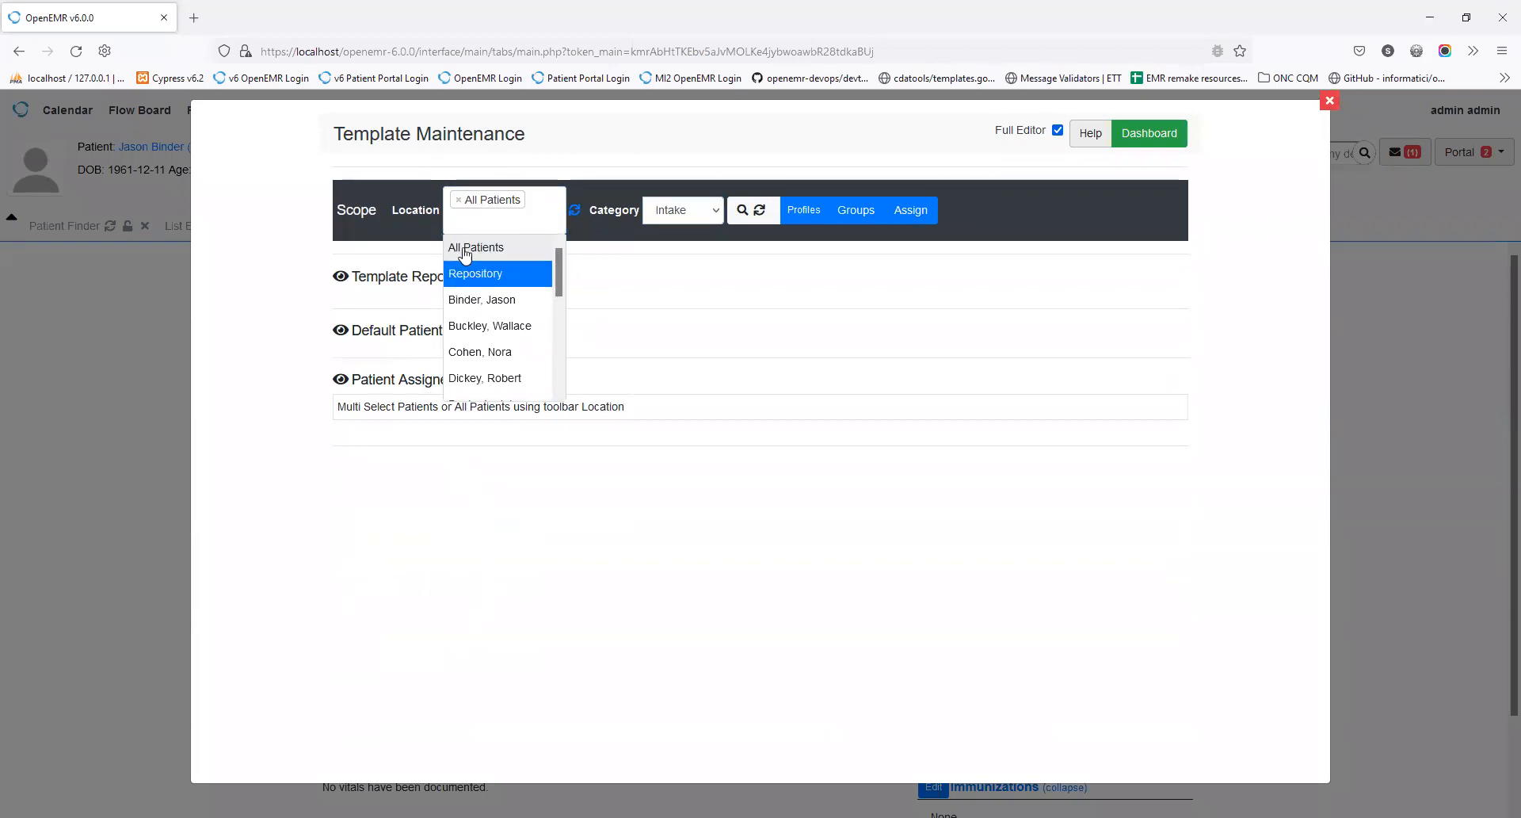
click(649, 263)
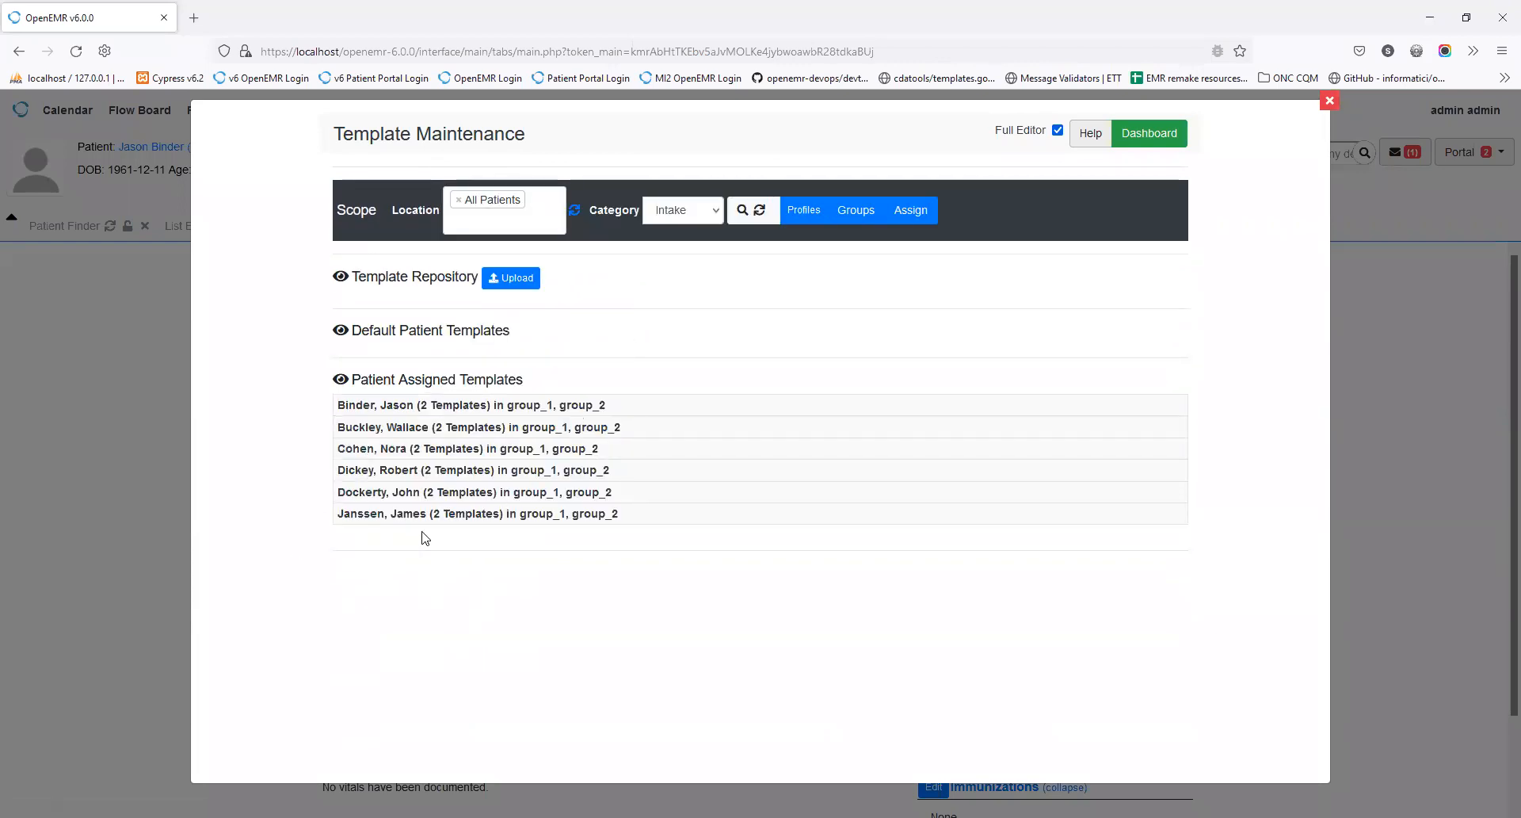
click(402, 405)
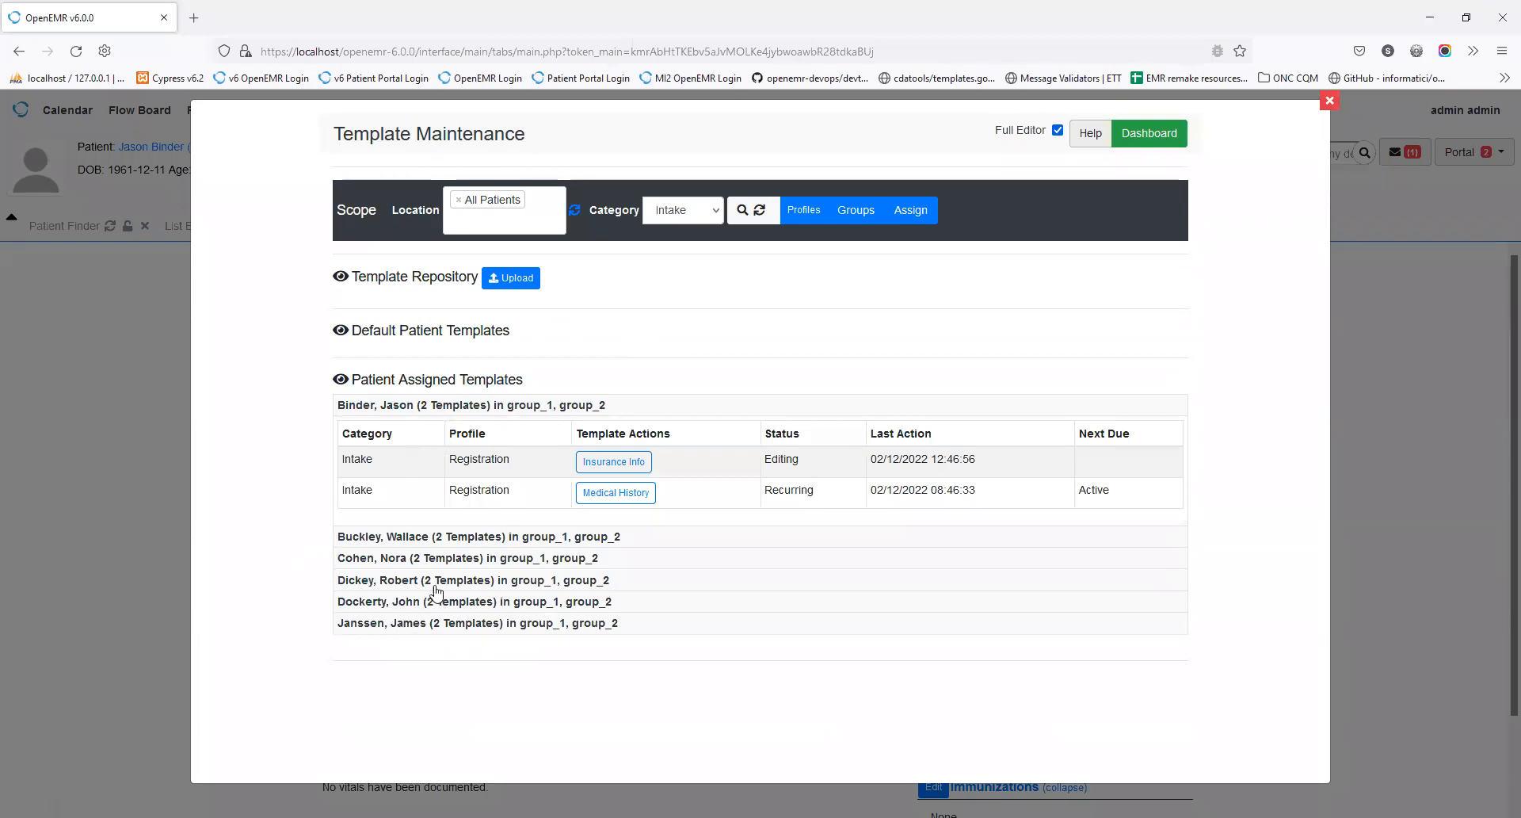
click(341, 379)
click(341, 276)
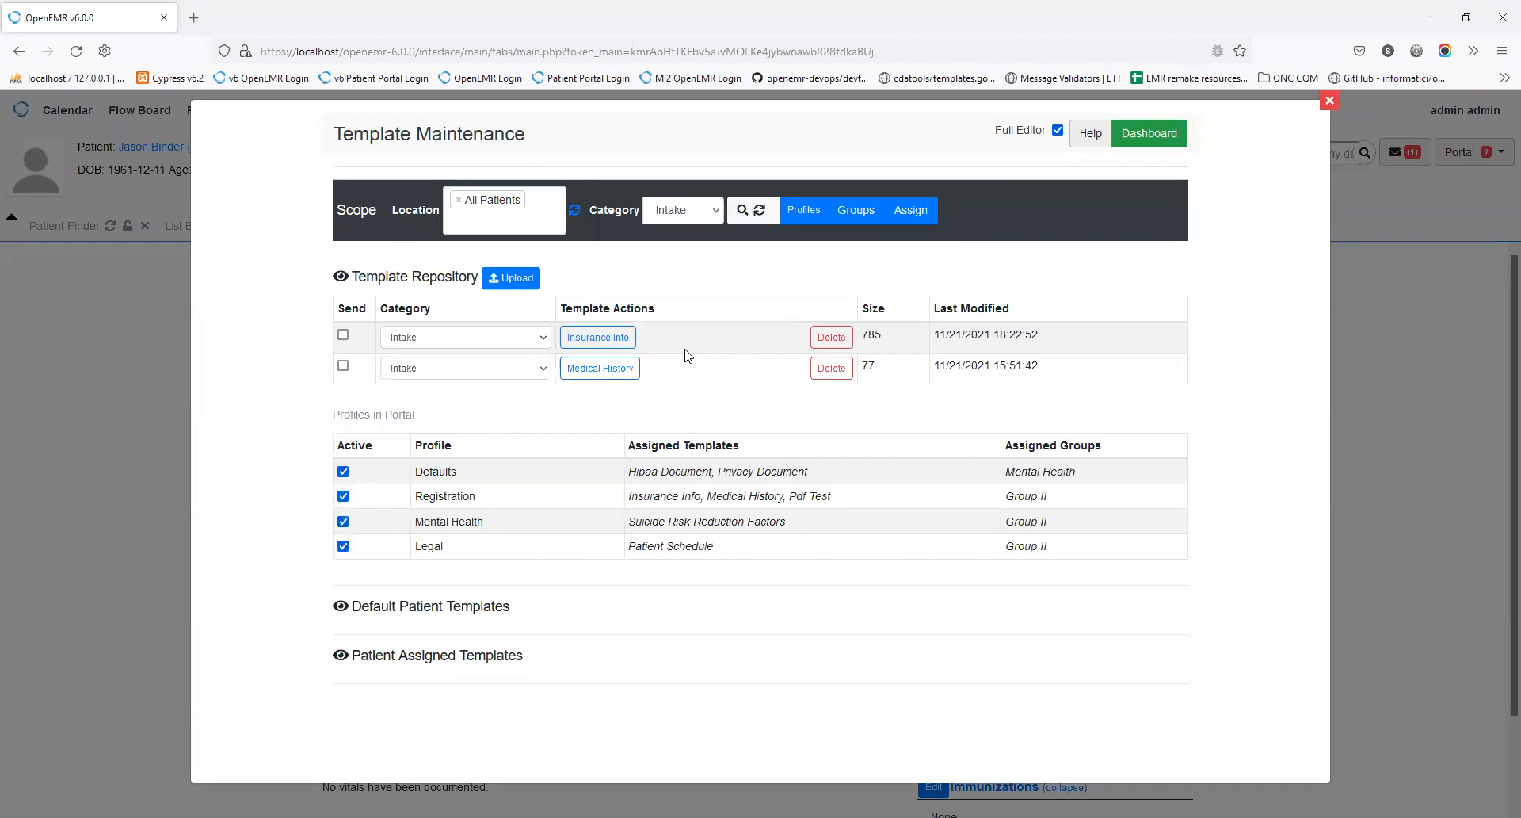
Step: Switch the category back to General and open the Privacy Document template
click(675, 211)
click(678, 238)
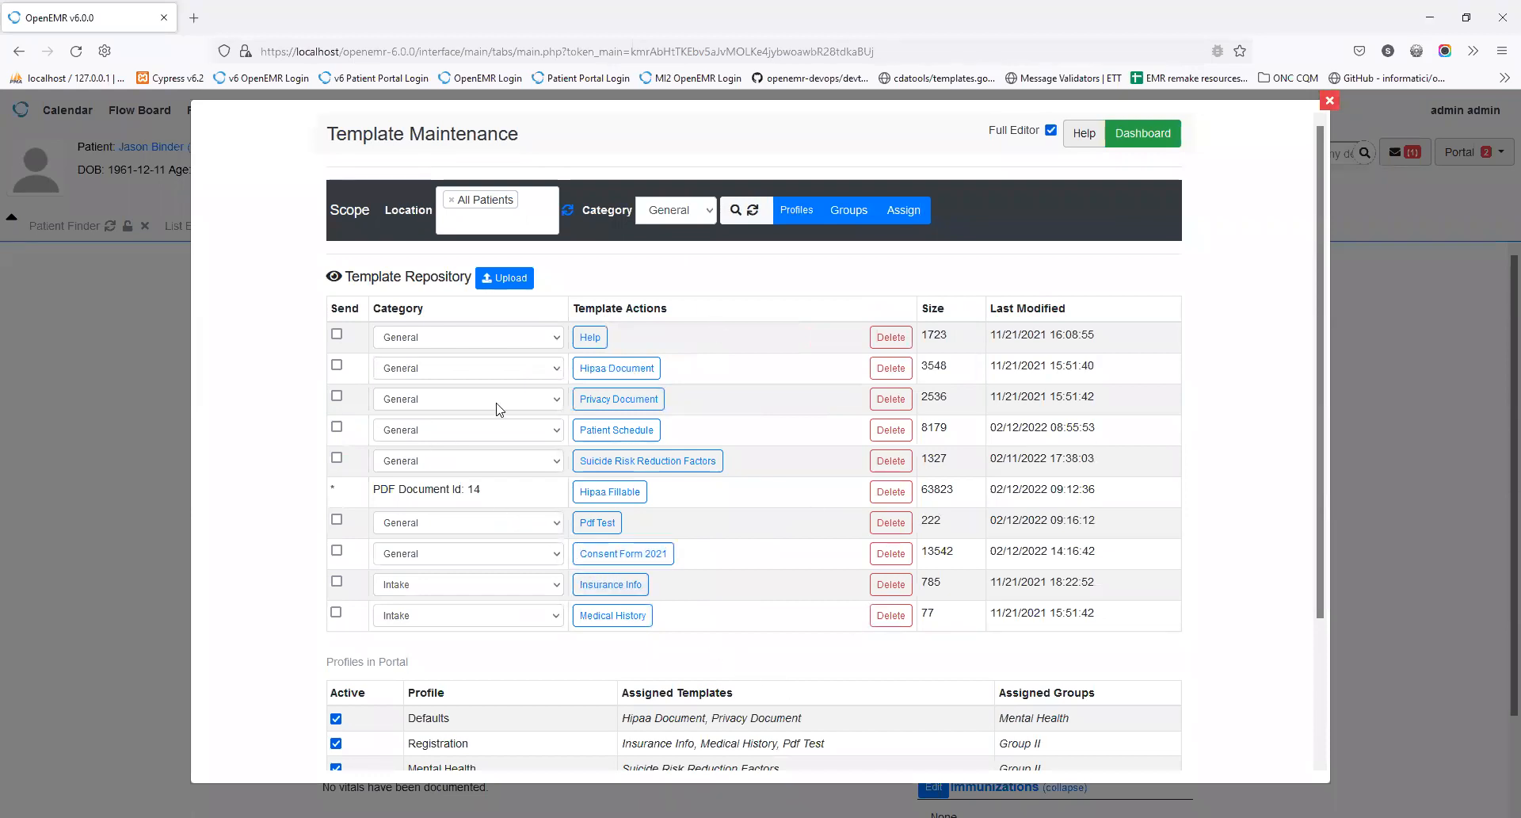
click(608, 409)
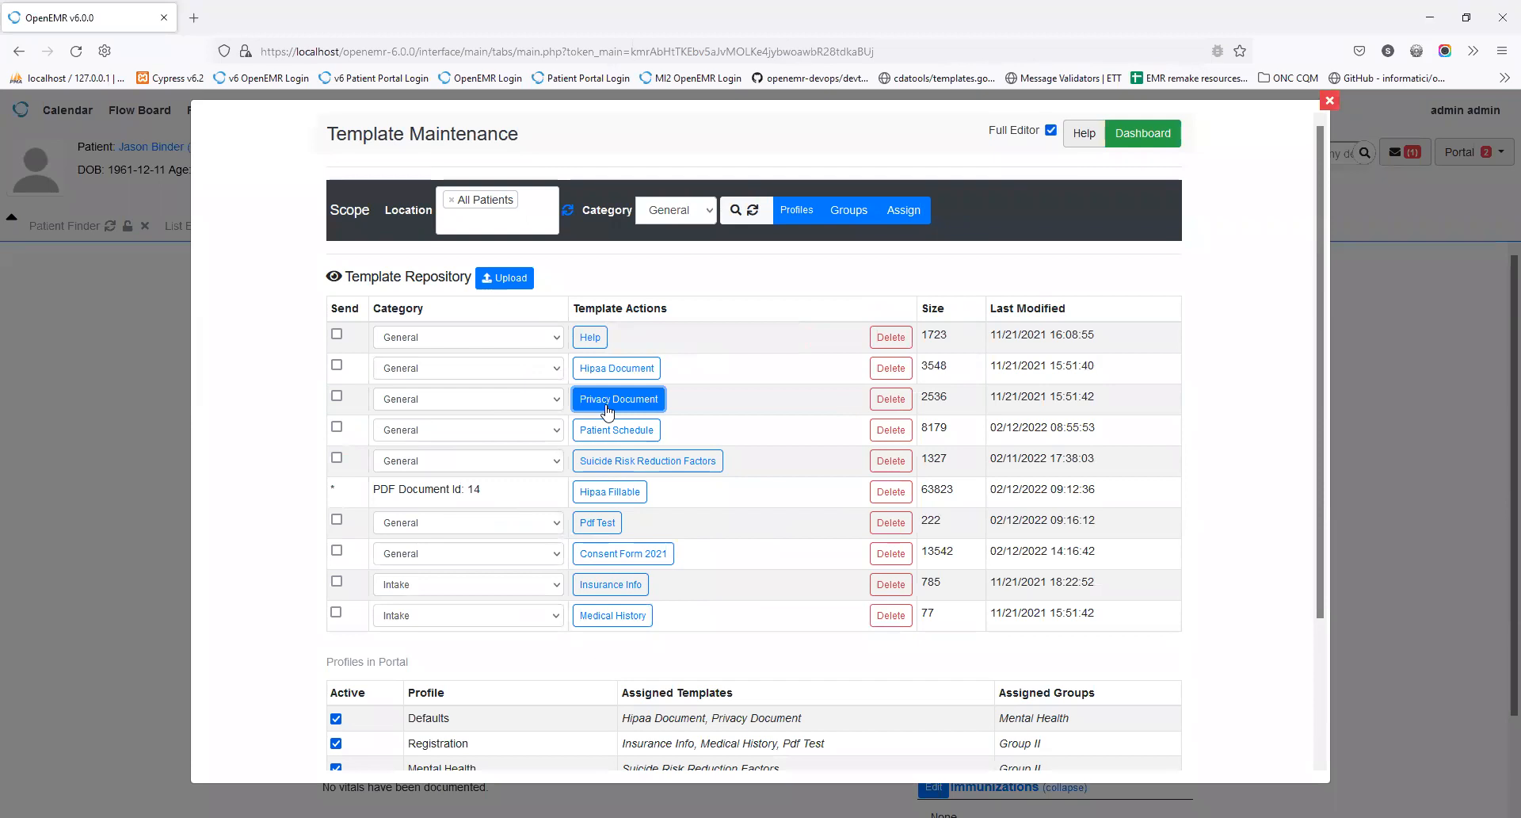
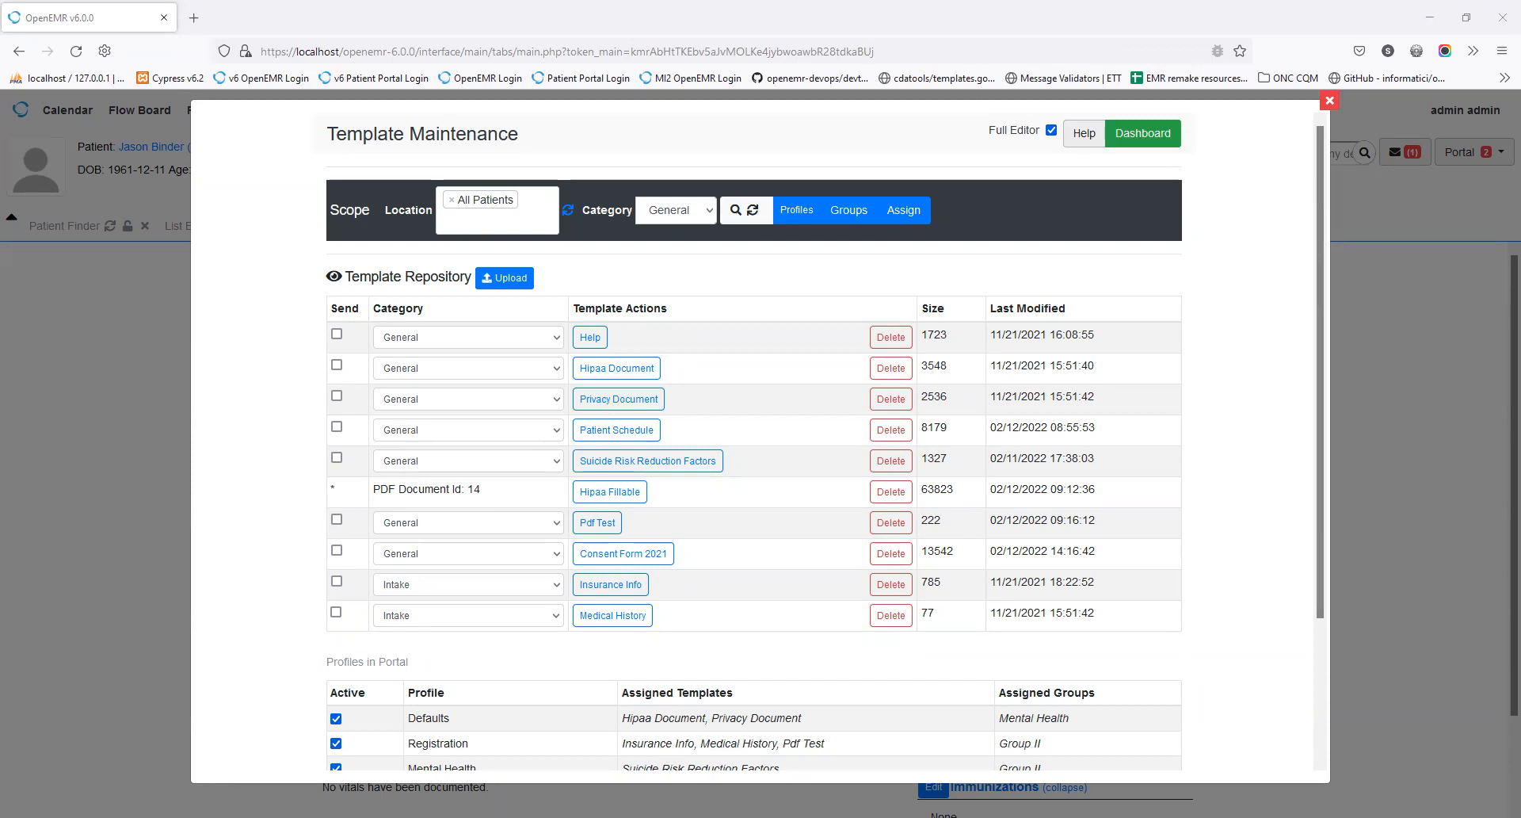
Step: Open the Privacy Document template in the full editor to show its consent text and directives
click(1051, 132)
click(653, 400)
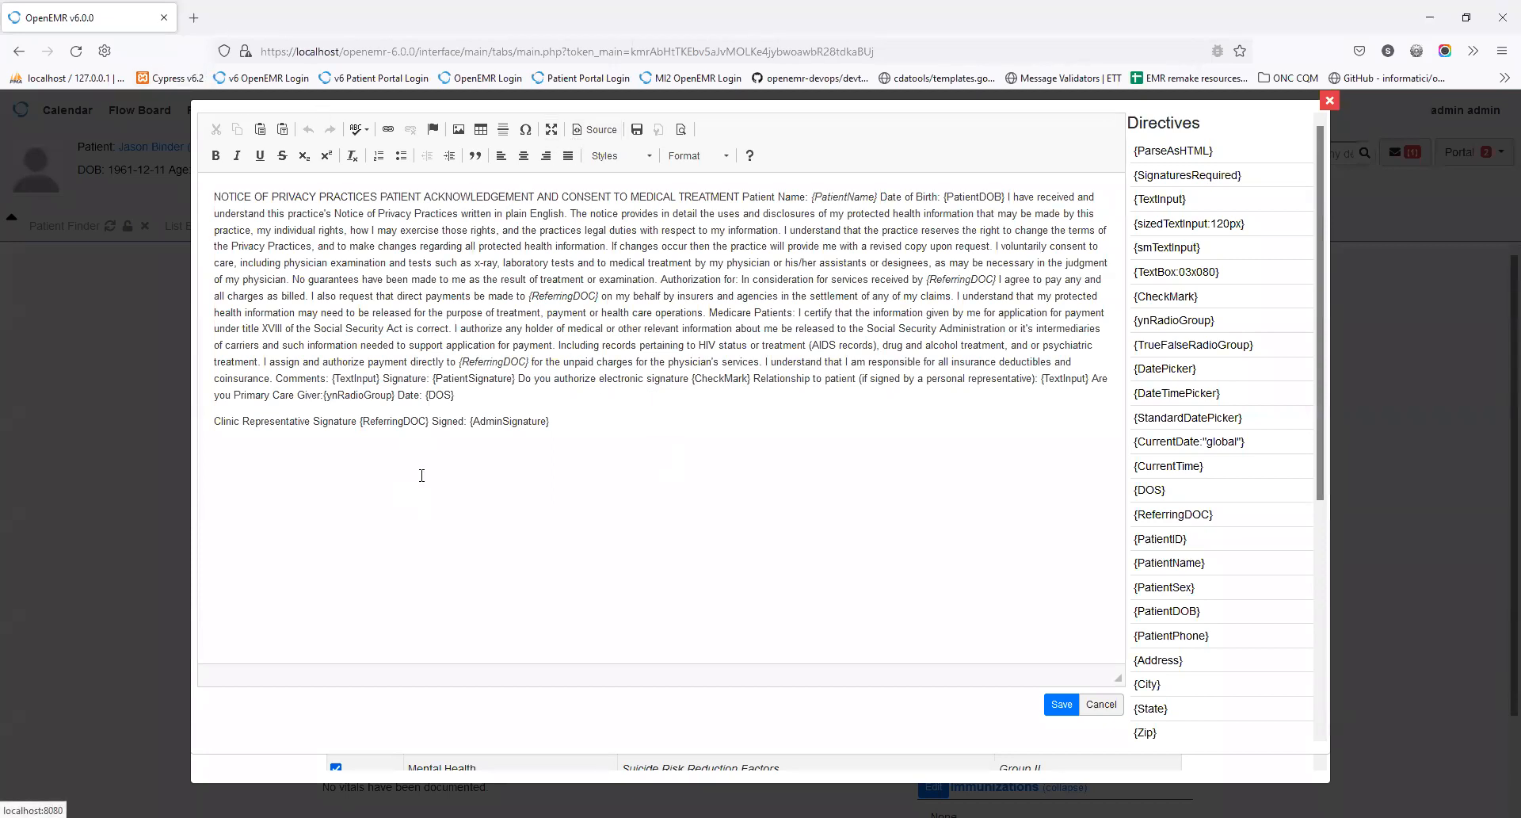
click(598, 129)
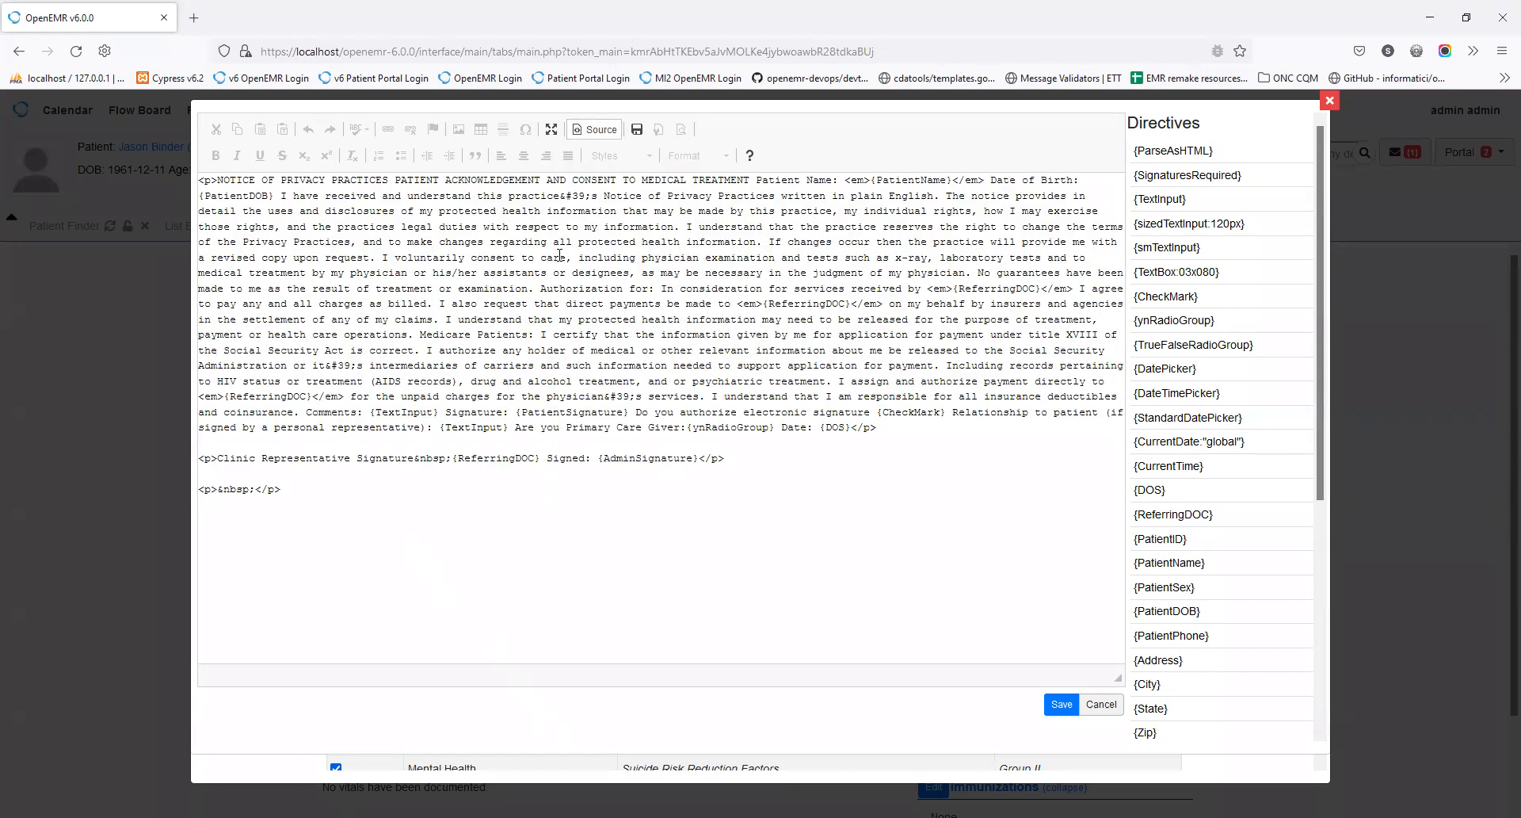
click(584, 134)
click(552, 133)
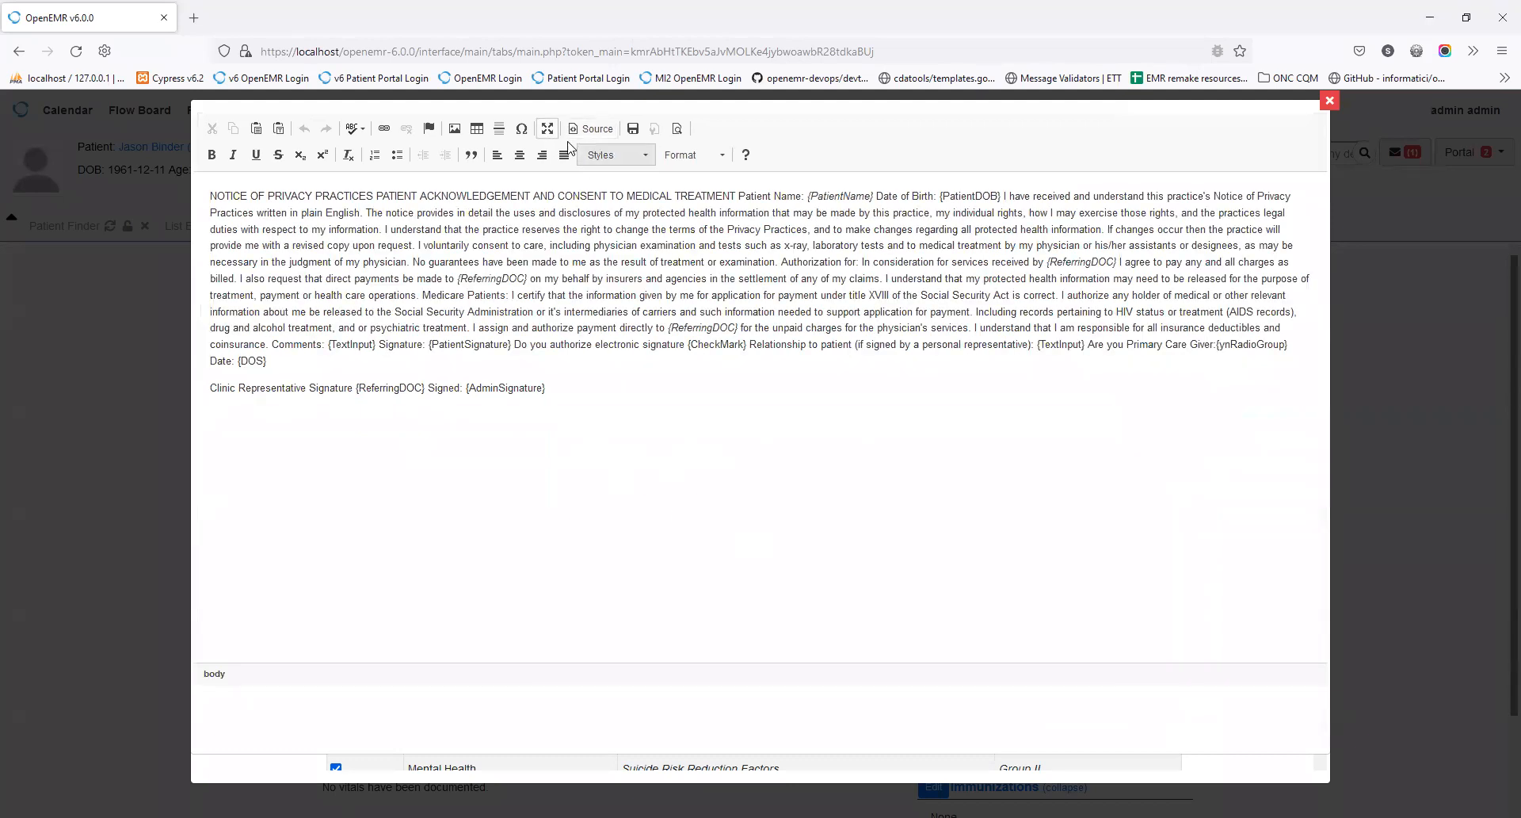
click(546, 138)
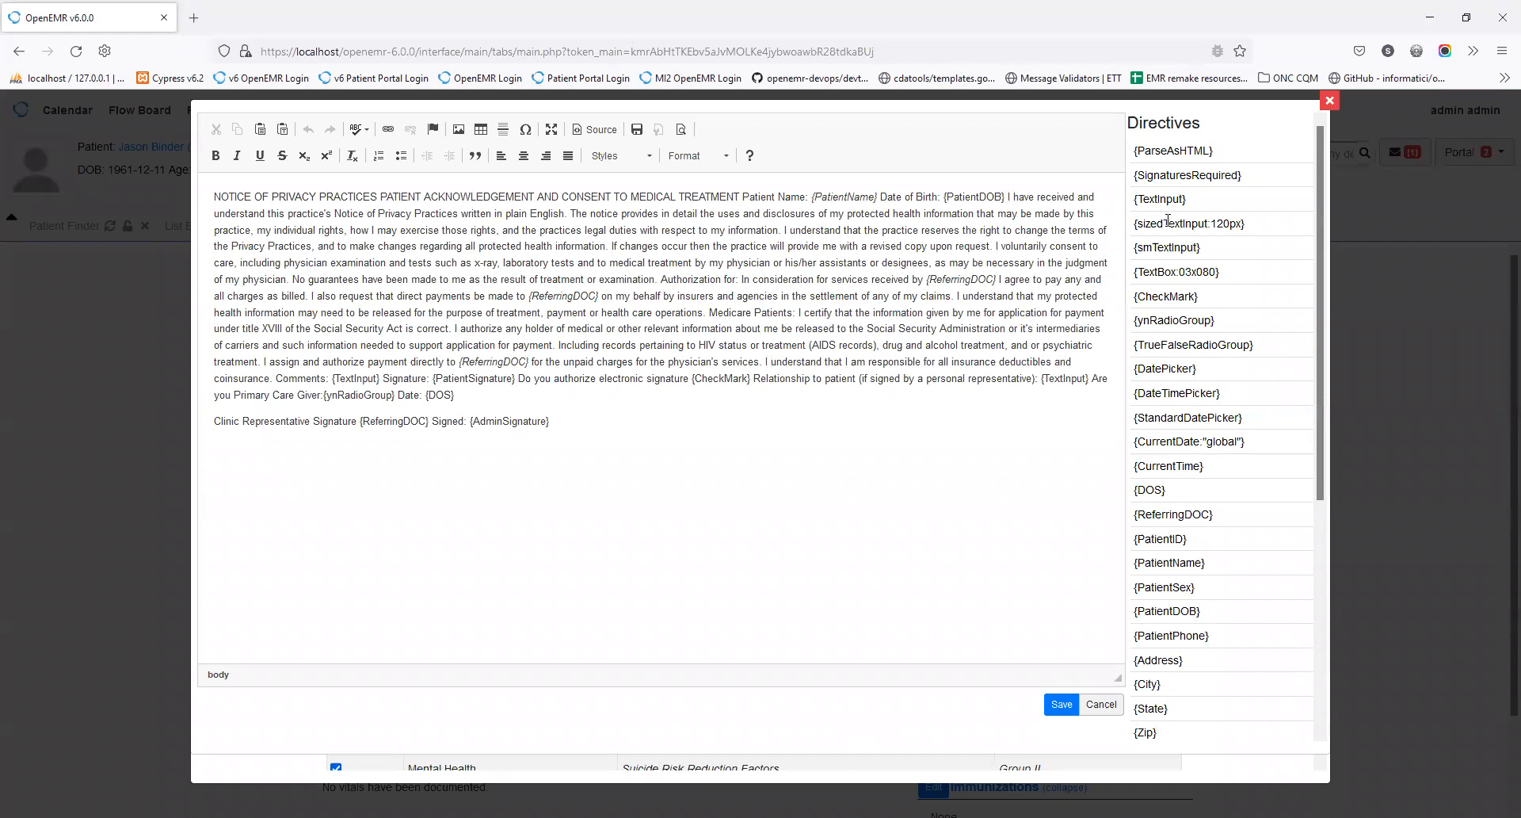
triple_click(1150, 297)
scroll(1193, 516, down, 5)
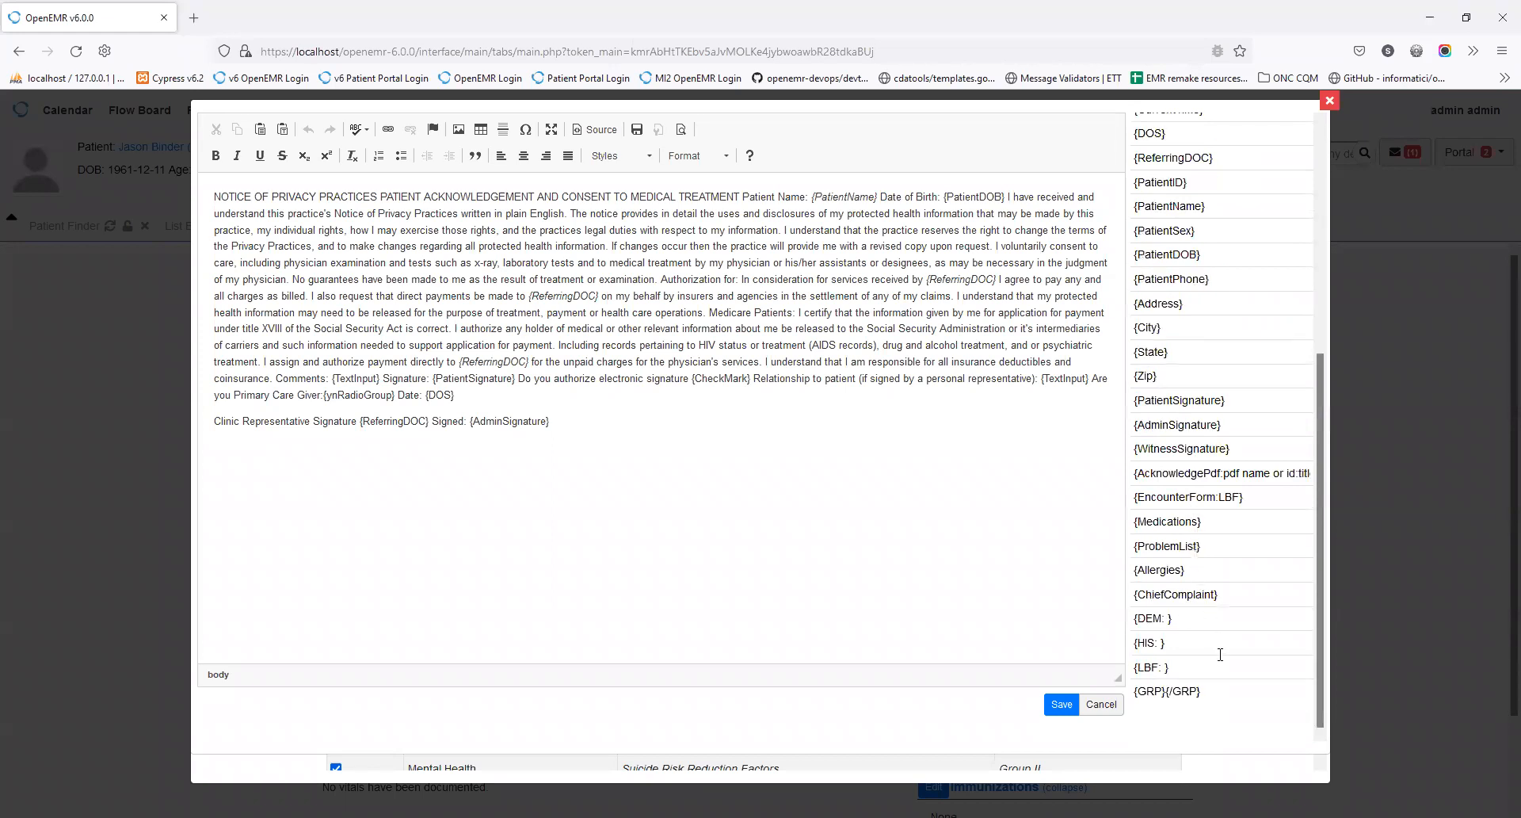
scroll(1220, 655, up, 4)
scroll(1223, 667, up, 1)
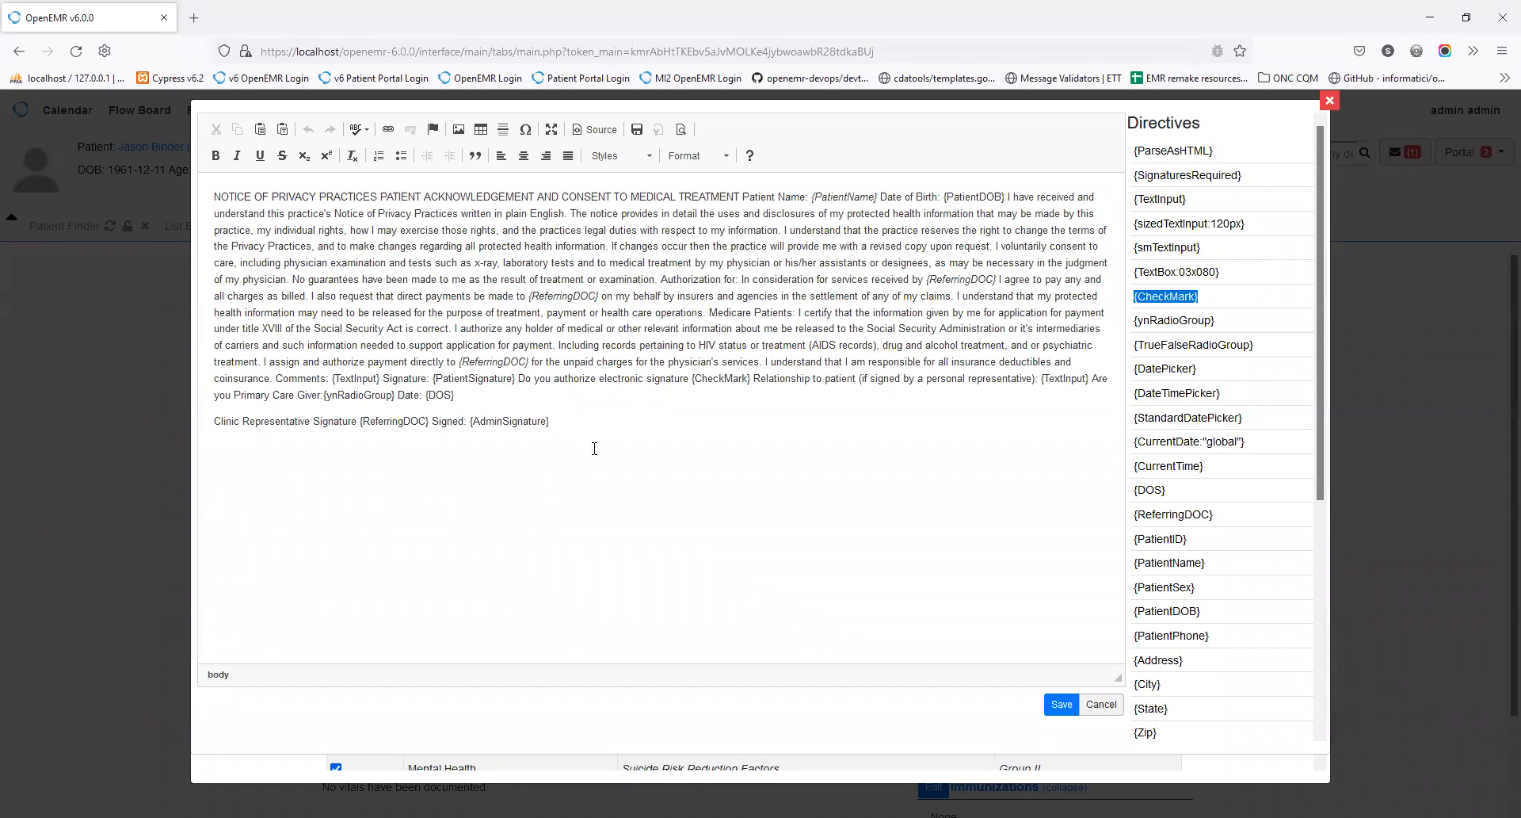
Step: Insert {CheckMark} after {AdminSignature}, undo it, view the HTML source, then cancel without saving
drag(595, 448, 595, 448)
click(307, 134)
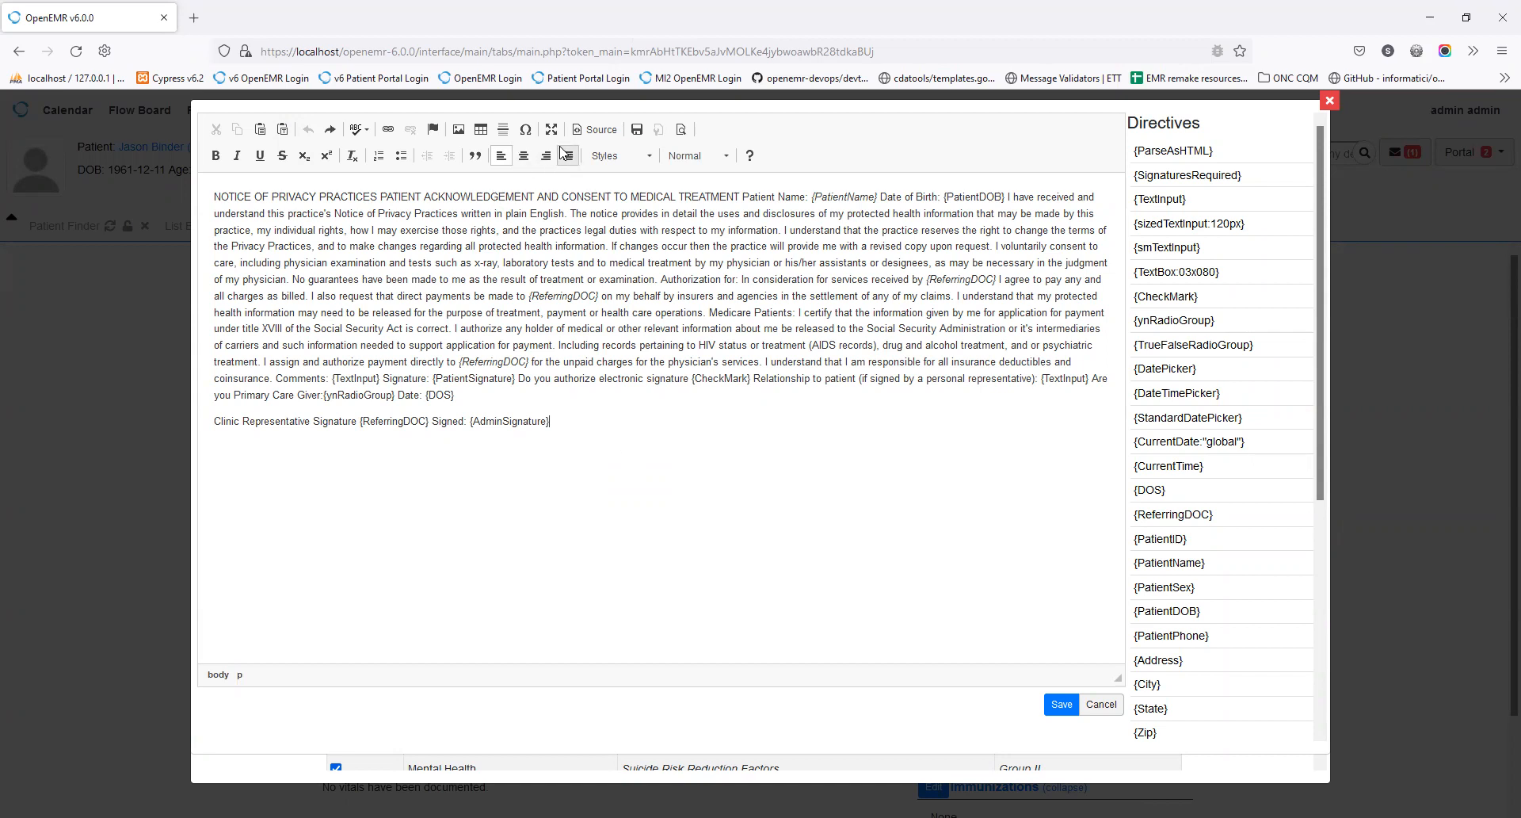
click(592, 129)
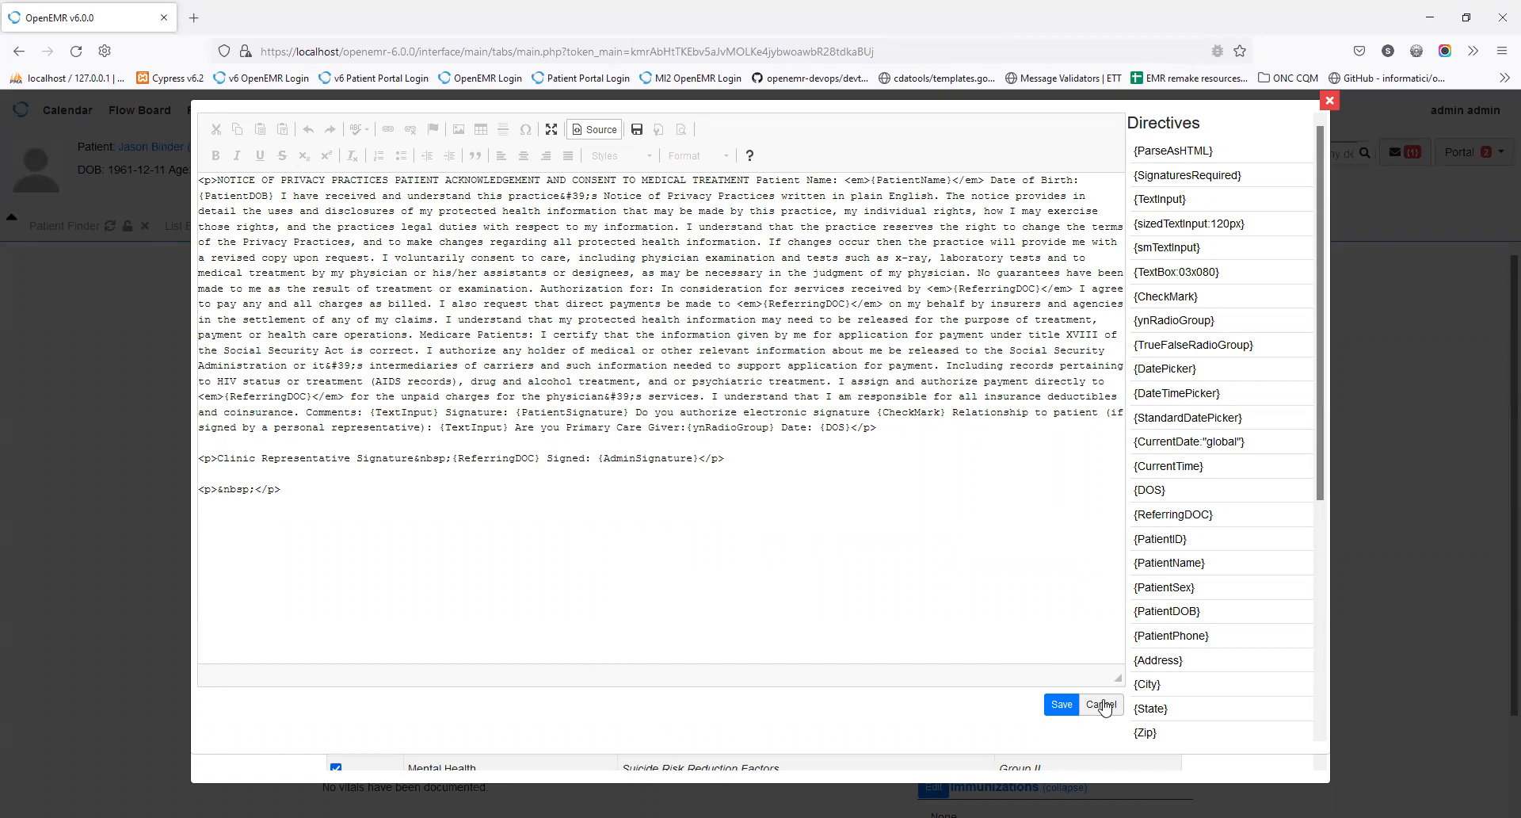
click(1101, 704)
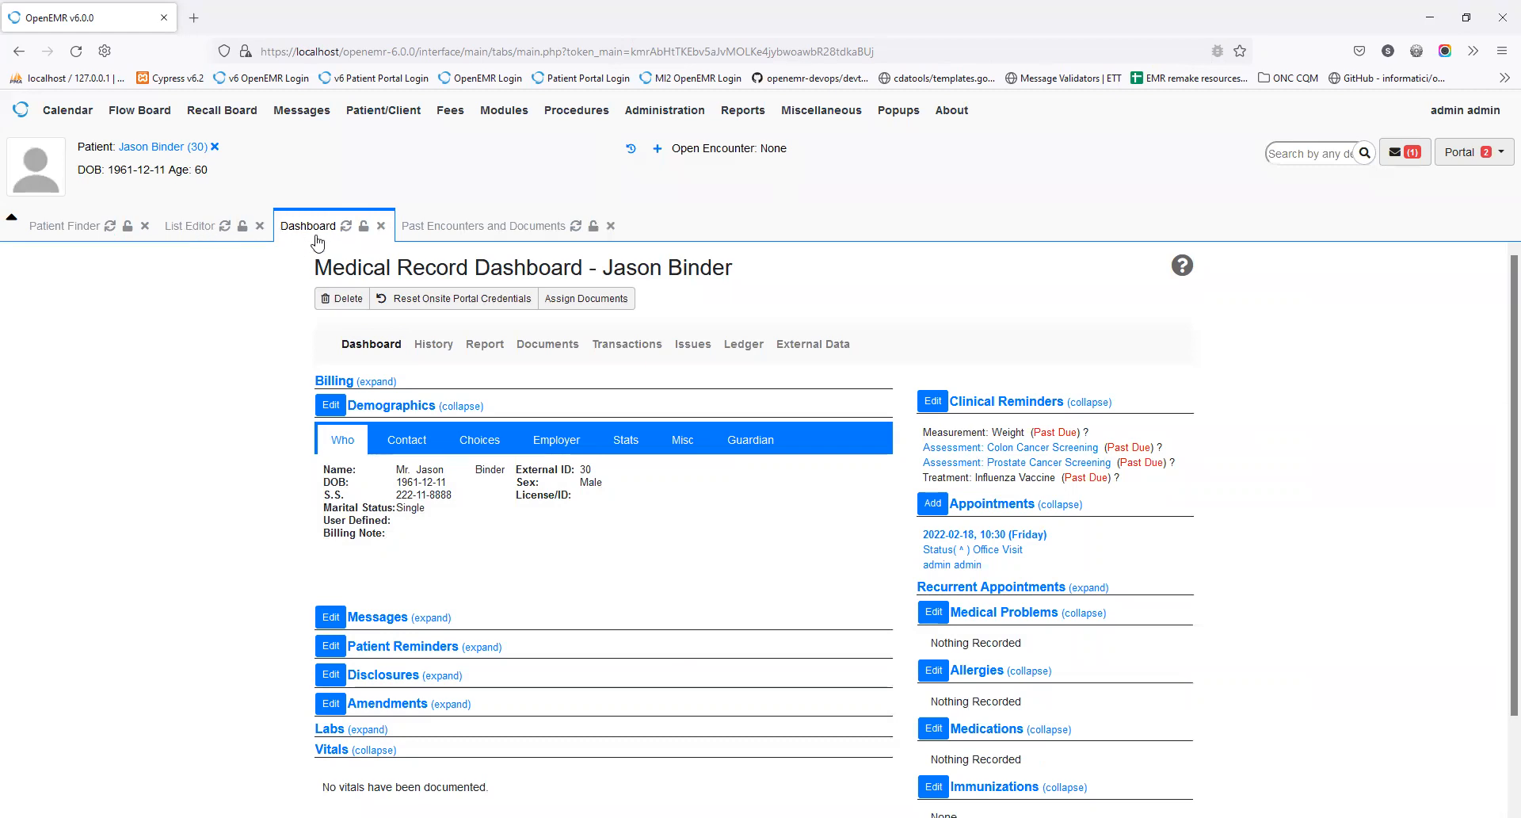
Step: From Miscellaneous > Portal Dashboard, go to Manage Templates and expand the Template Repository
mouse_move(833, 115)
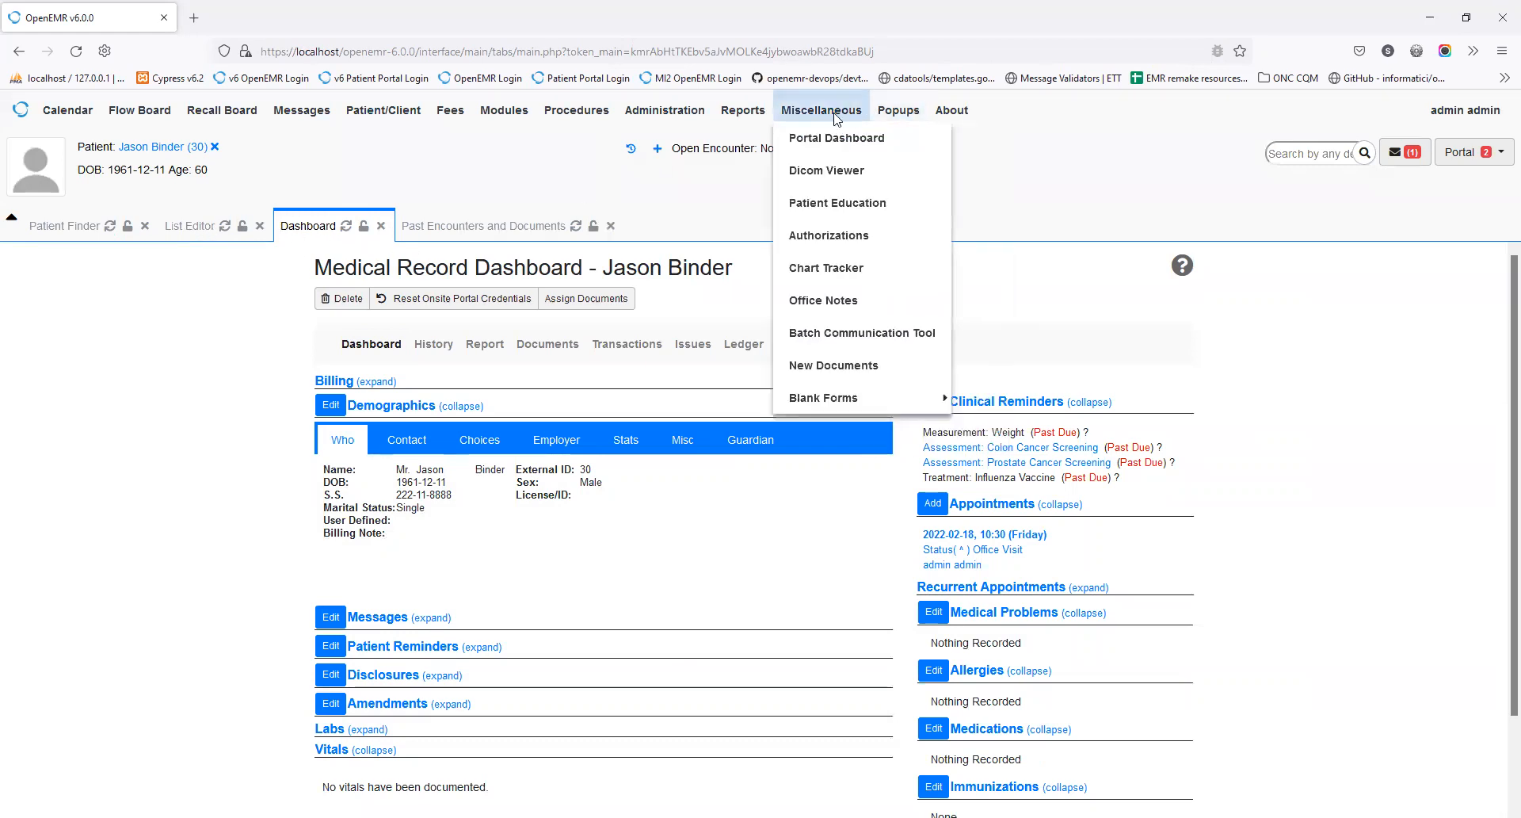
click(847, 151)
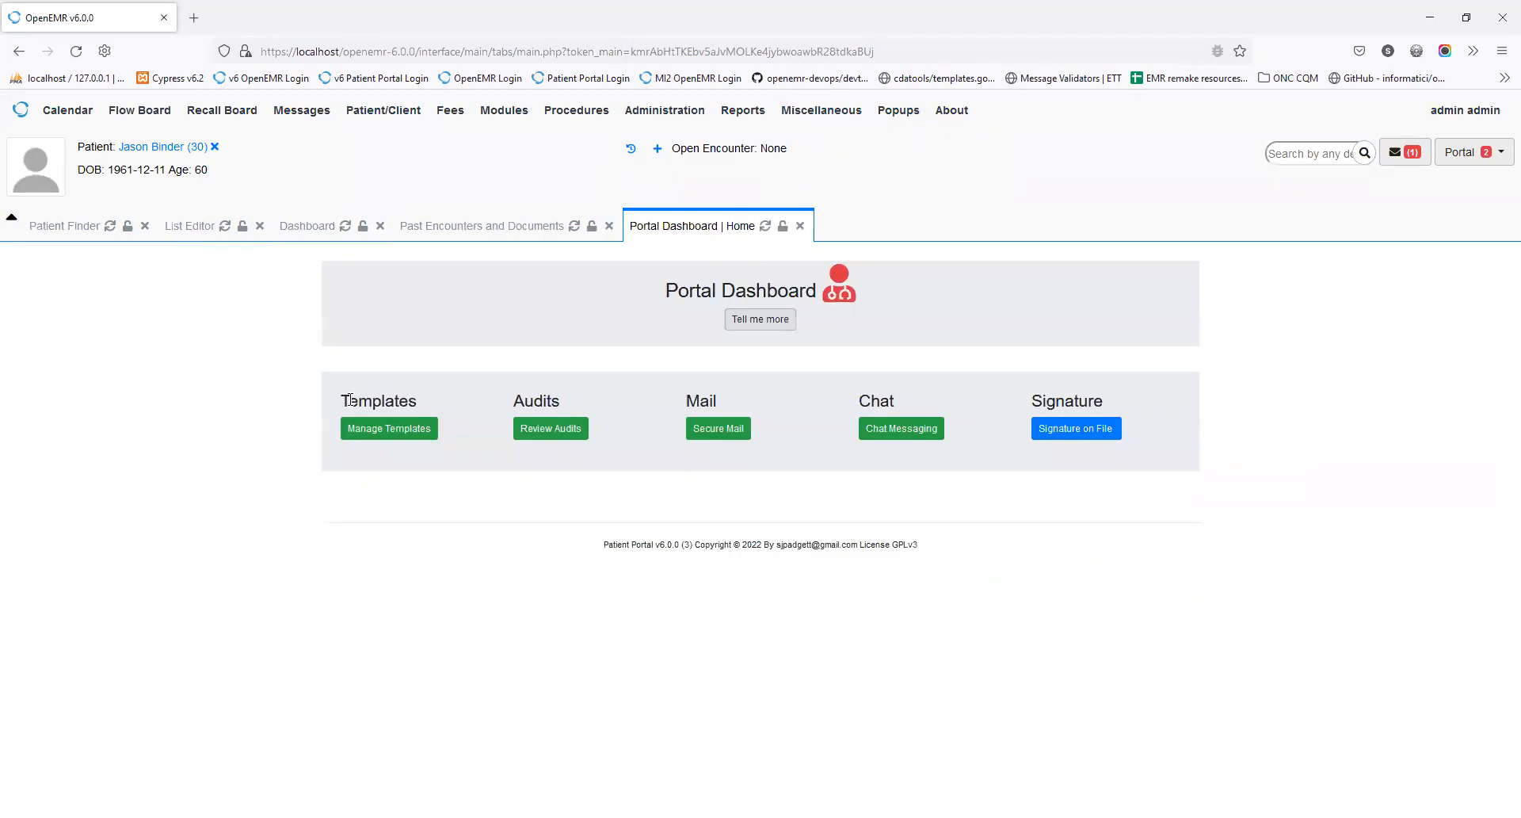
click(368, 434)
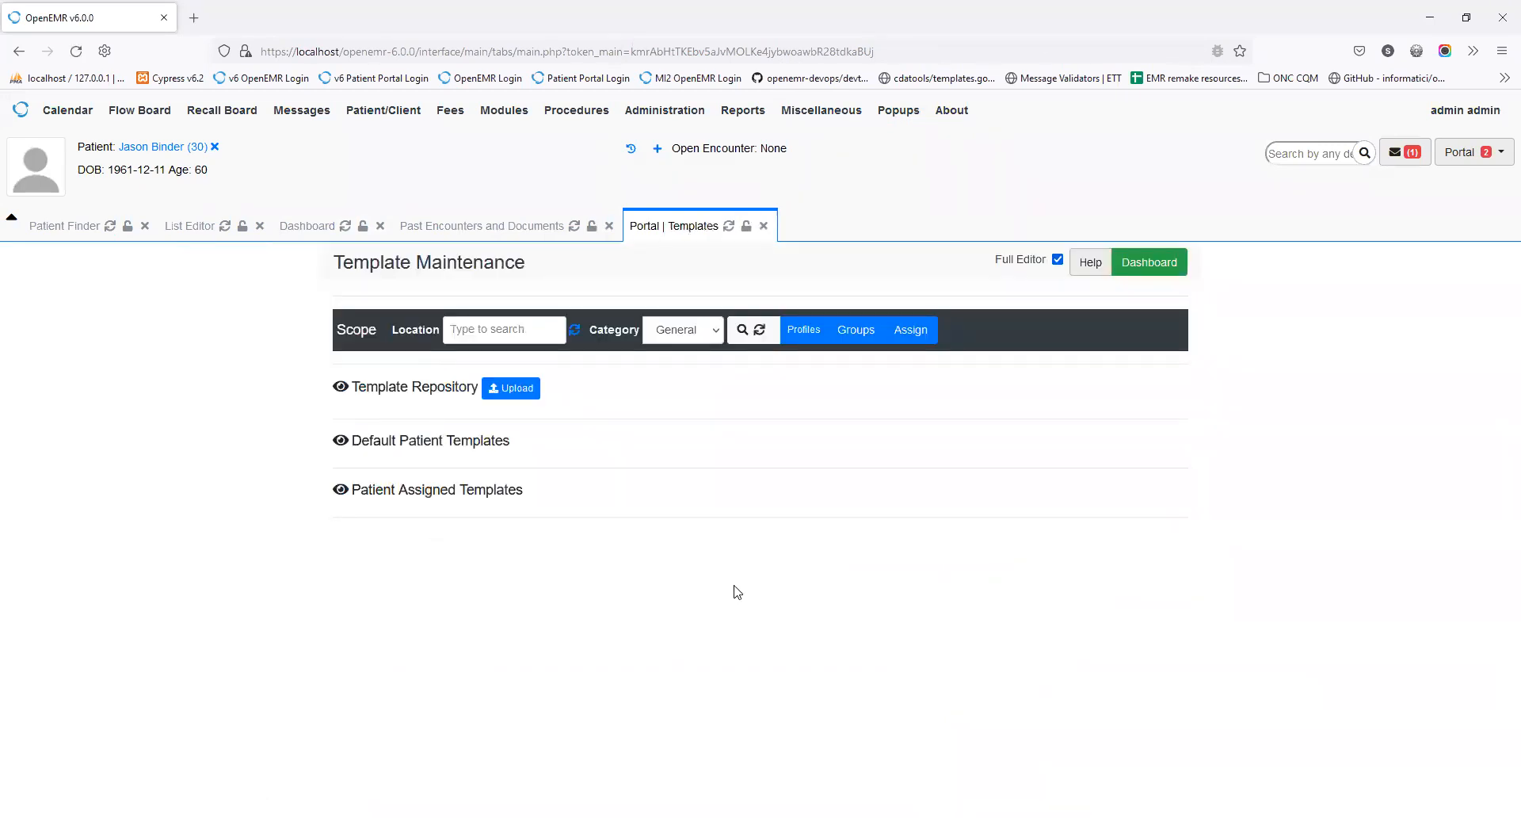
click(340, 387)
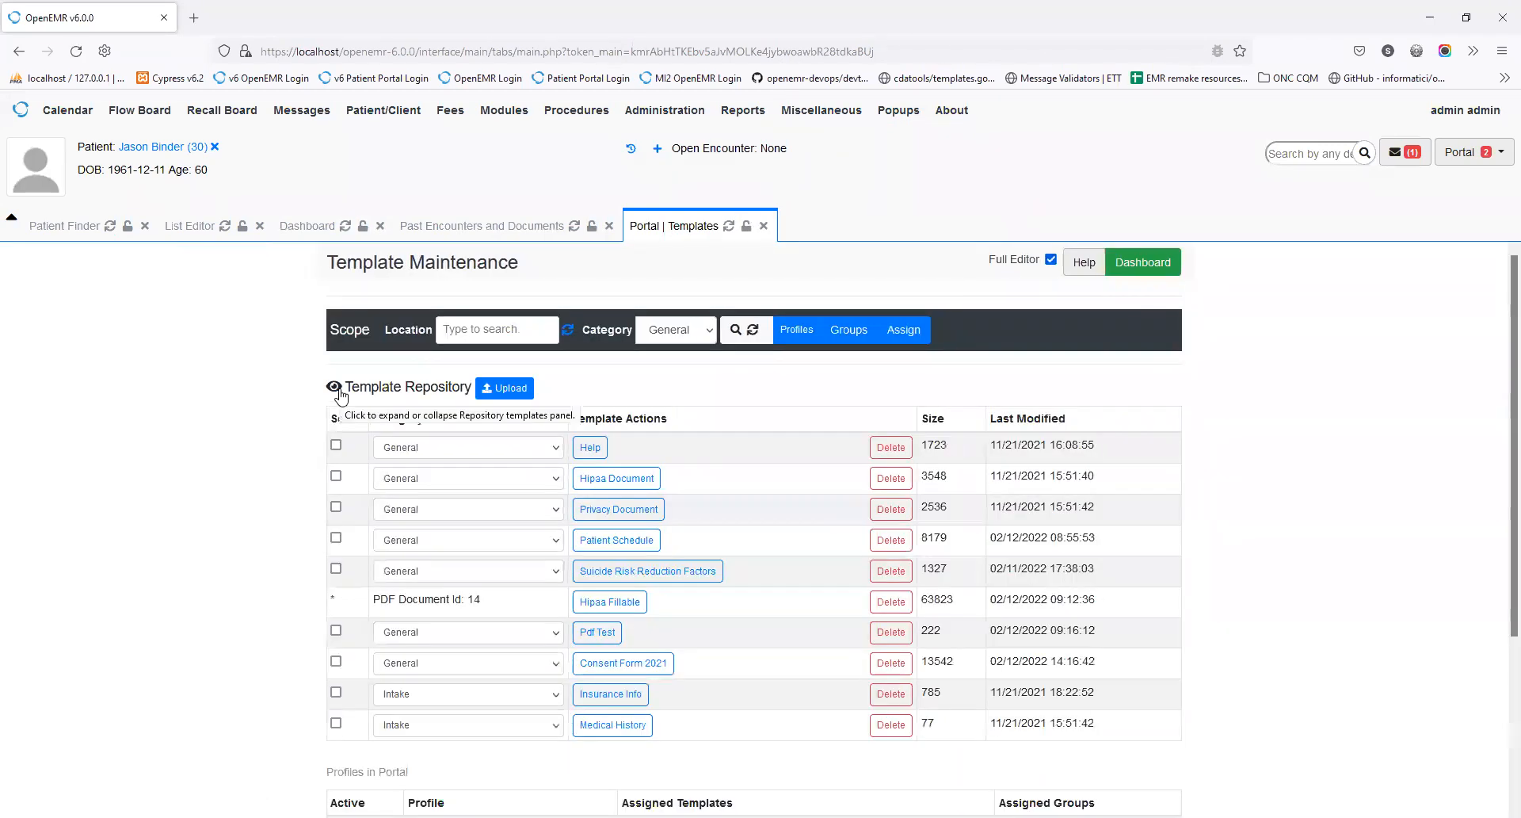
scroll(835, 657, down, 2)
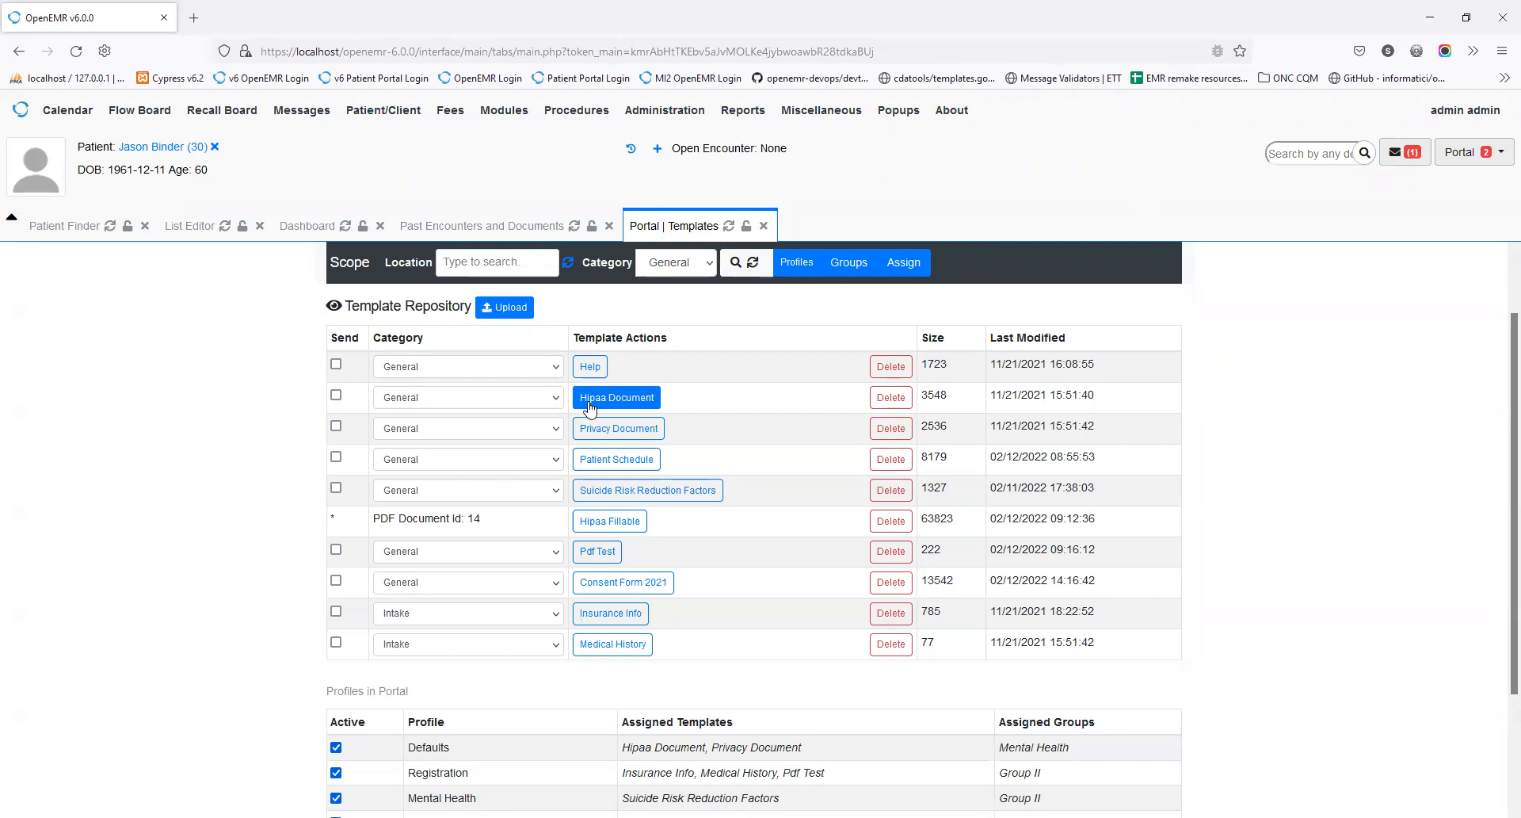
click(590, 405)
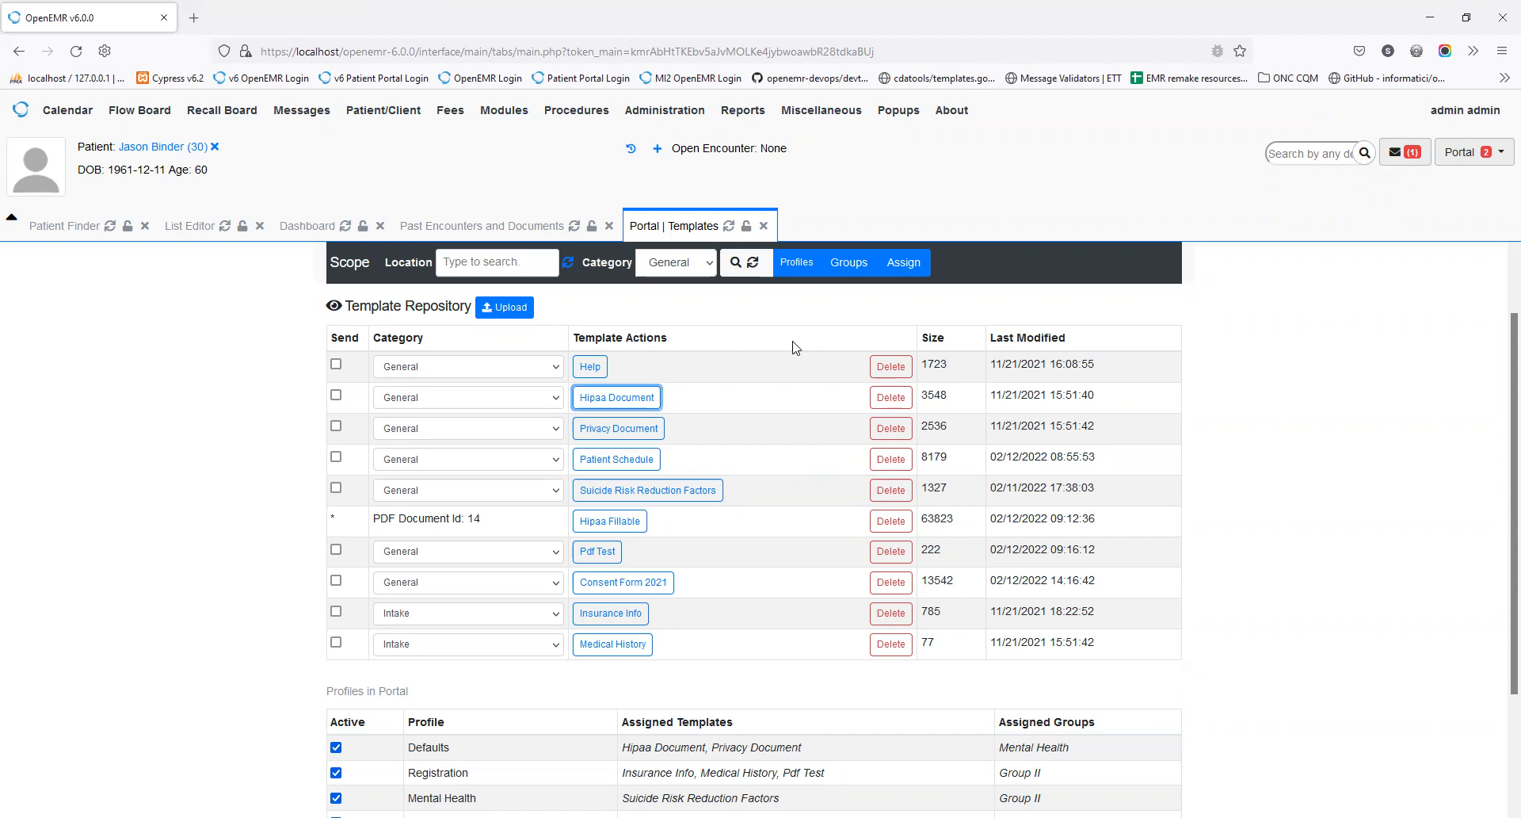
Step: Open the portal profile template assignments and close them without saving
click(797, 272)
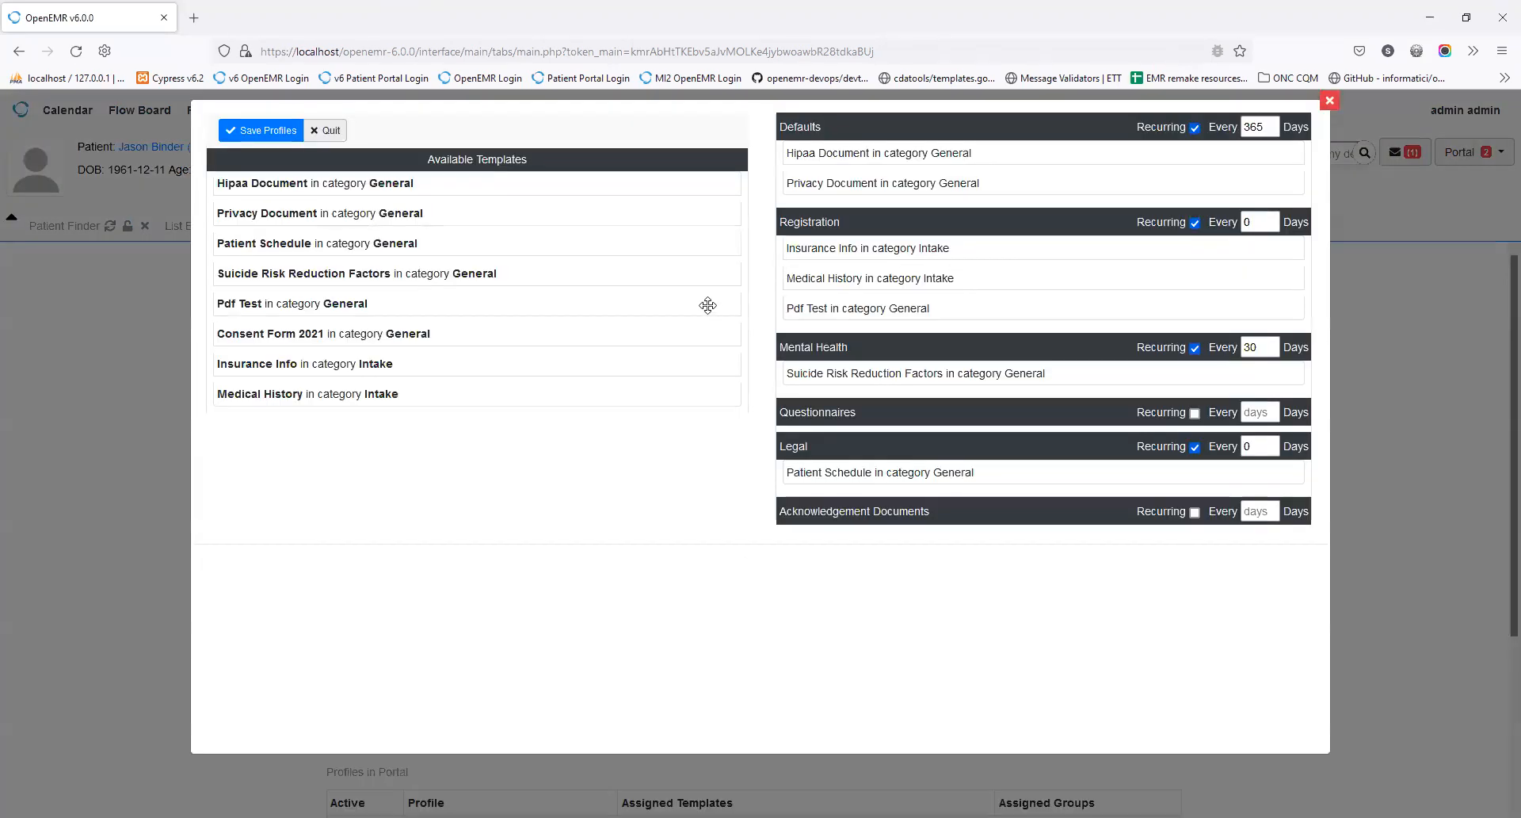
click(319, 131)
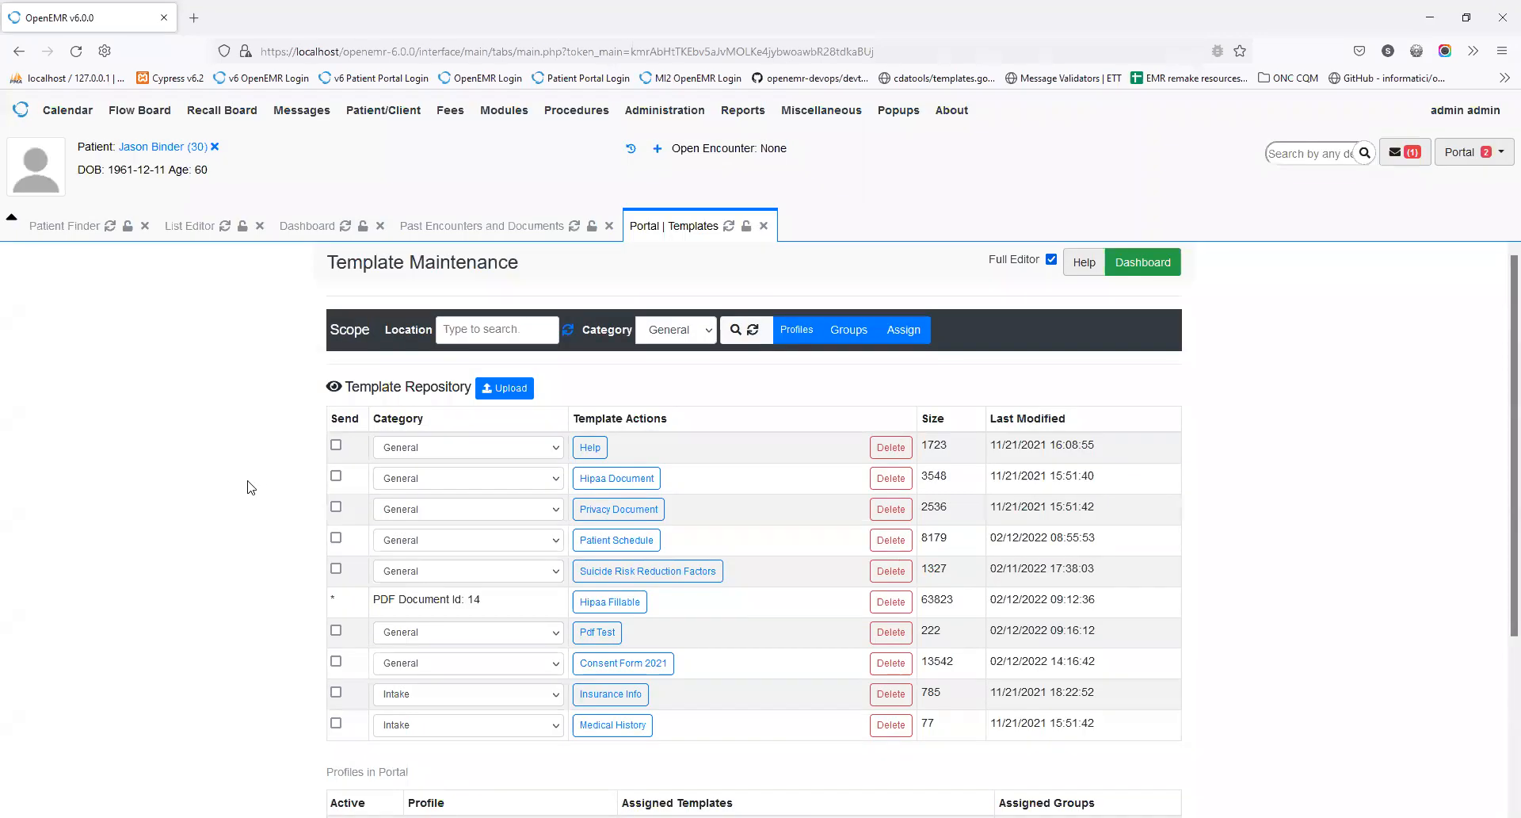
scroll(493, 539, down, 3)
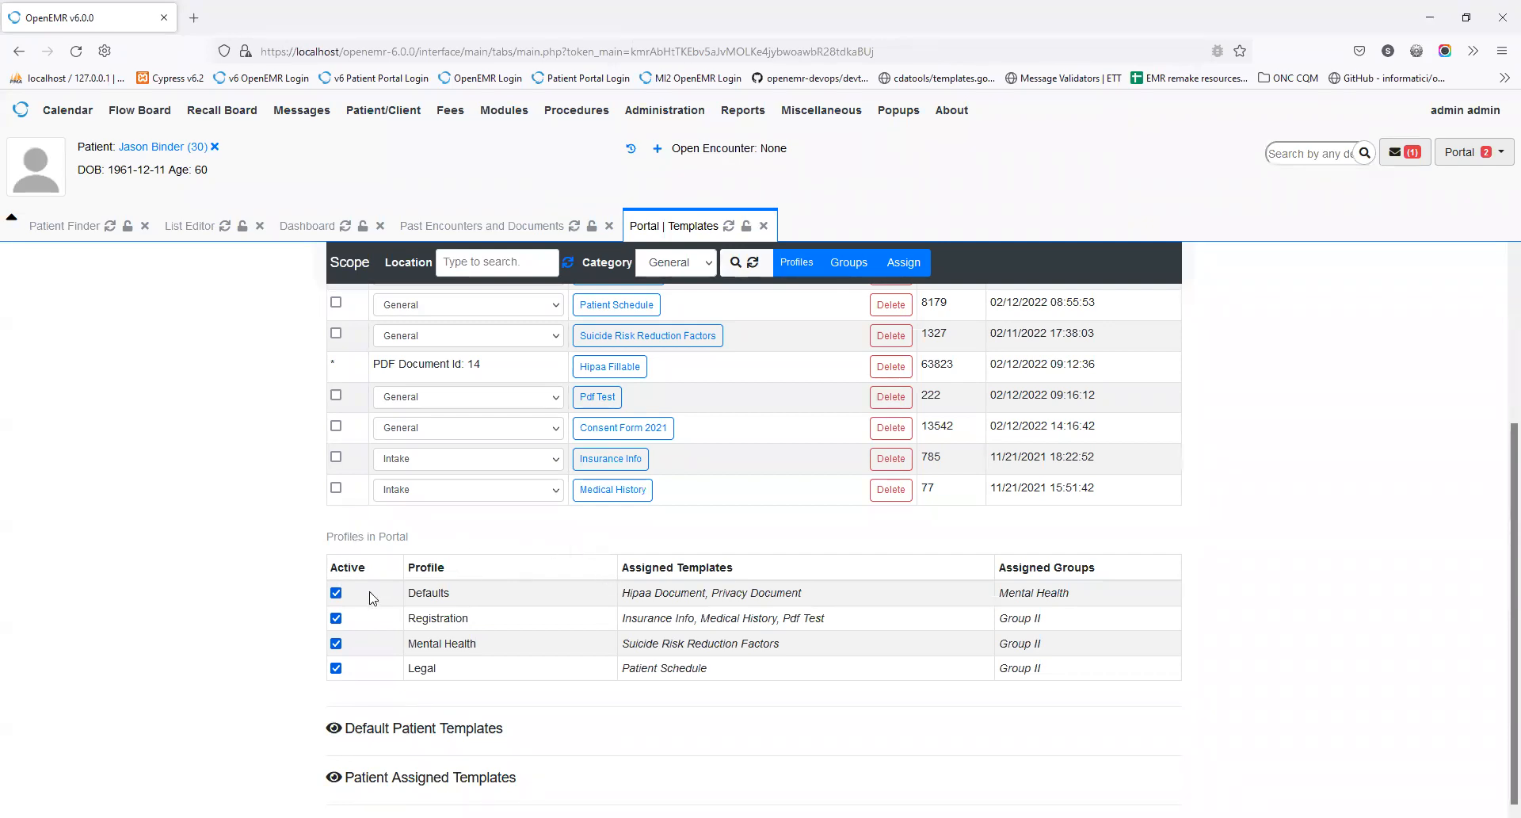
Step: Toggle the Defaults and Registration profiles off and on, then update all four as active
click(336, 593)
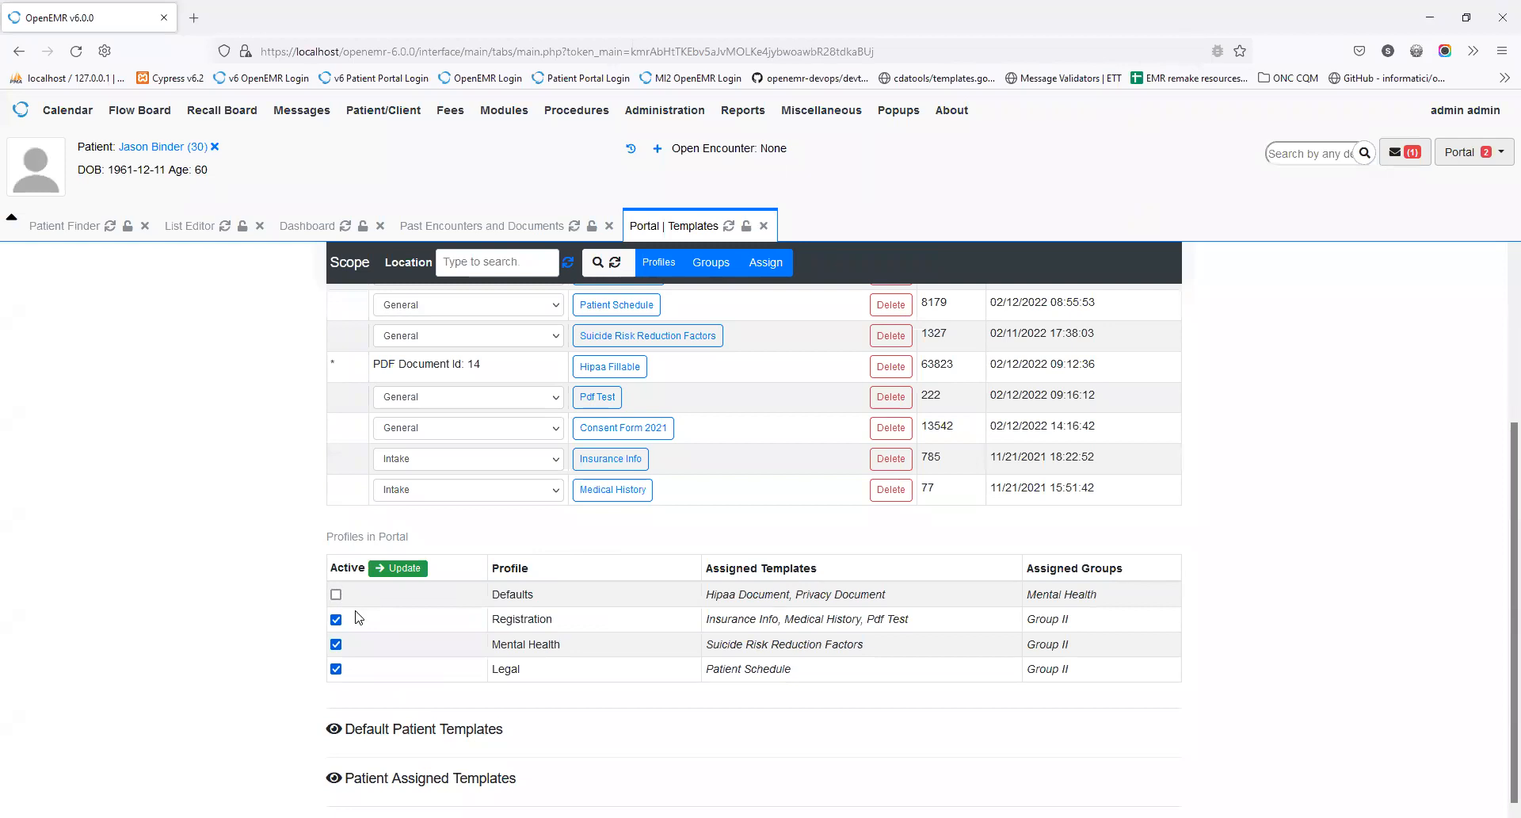
click(335, 619)
click(336, 618)
click(335, 595)
click(397, 569)
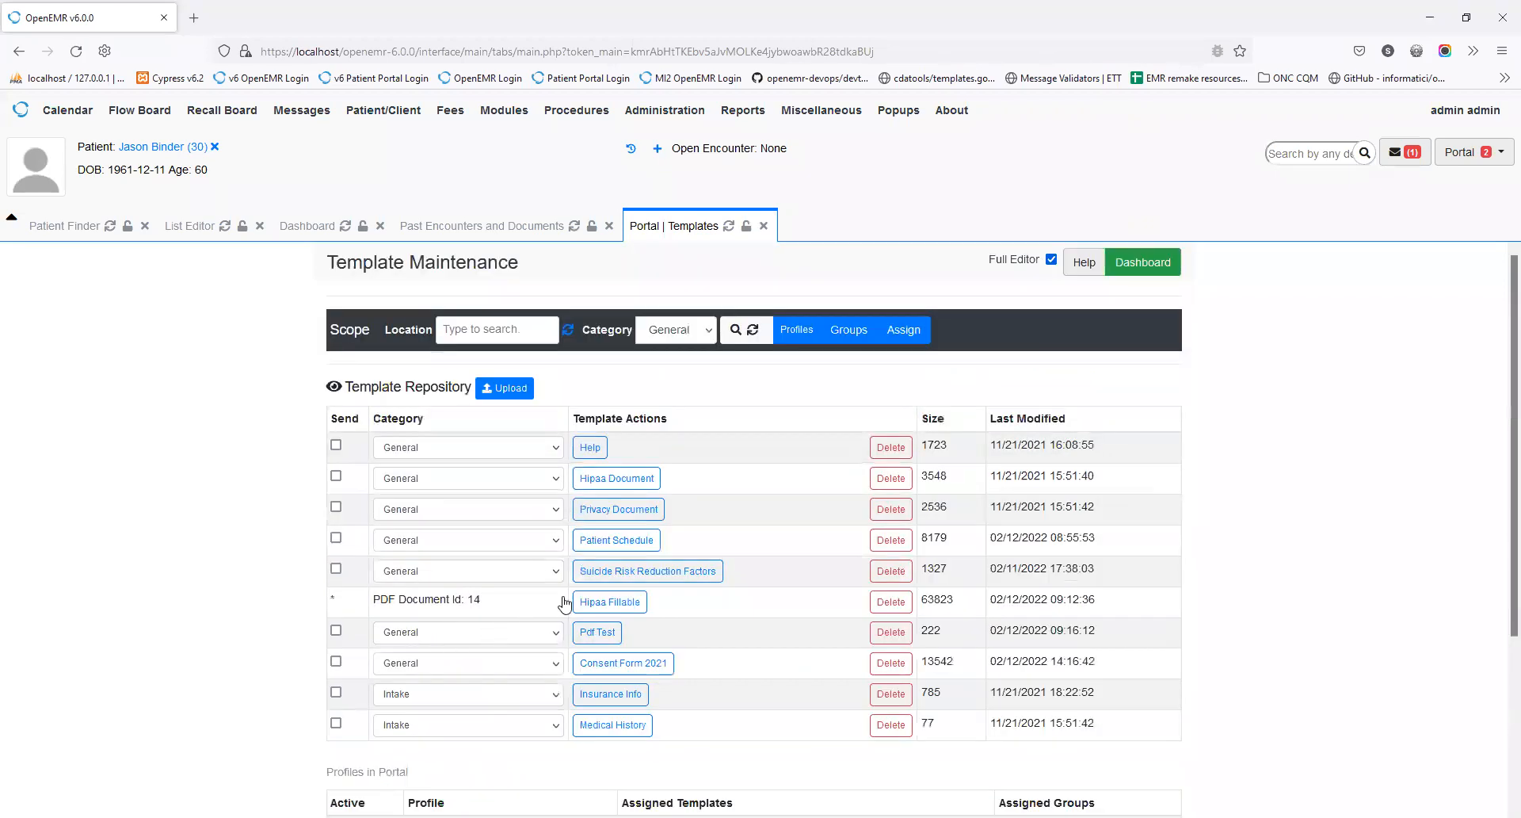
scroll(747, 640, down, 3)
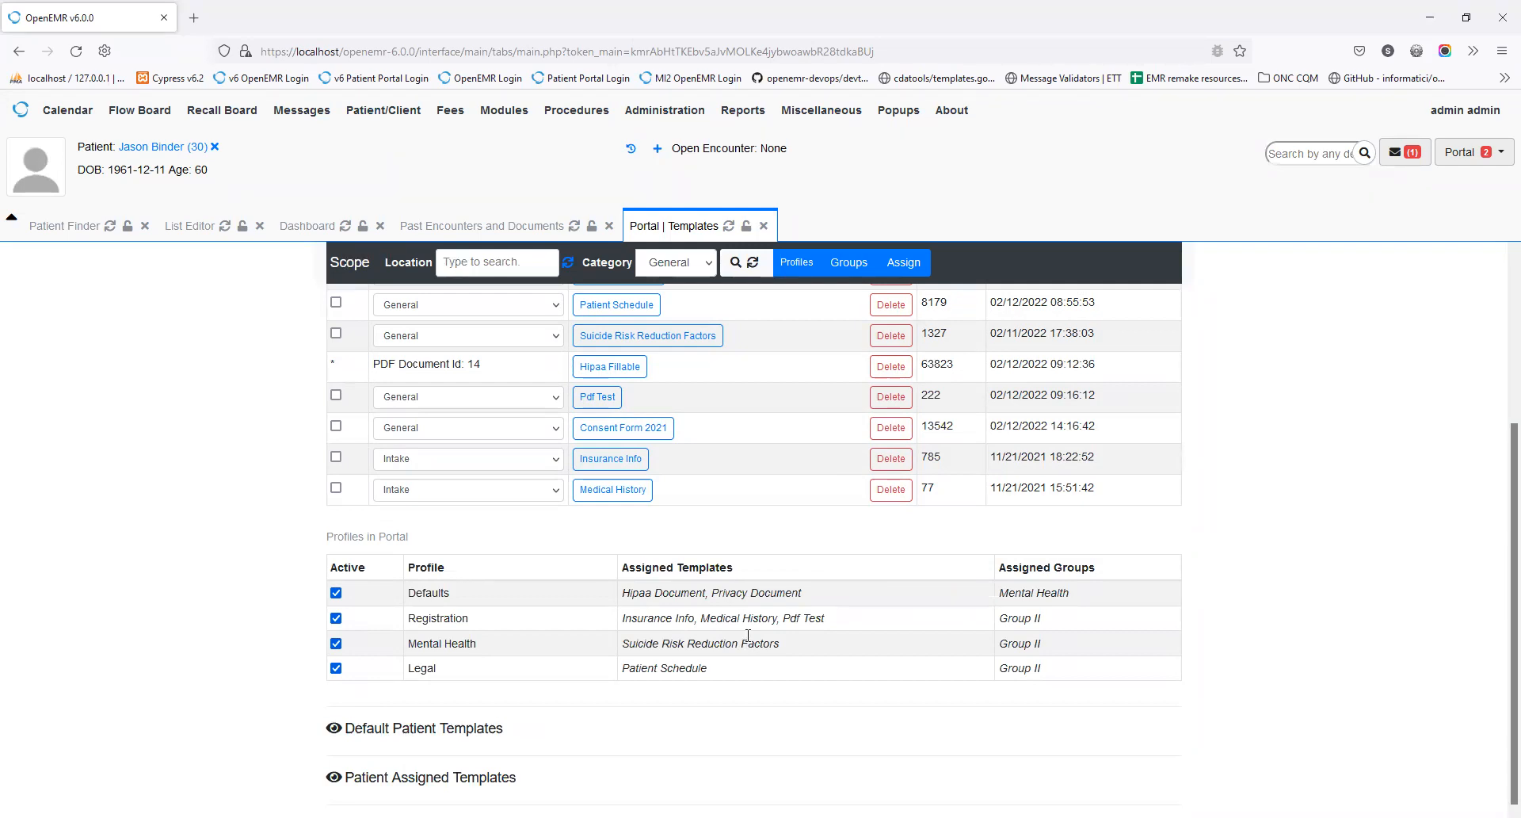
scroll(747, 634, up, 3)
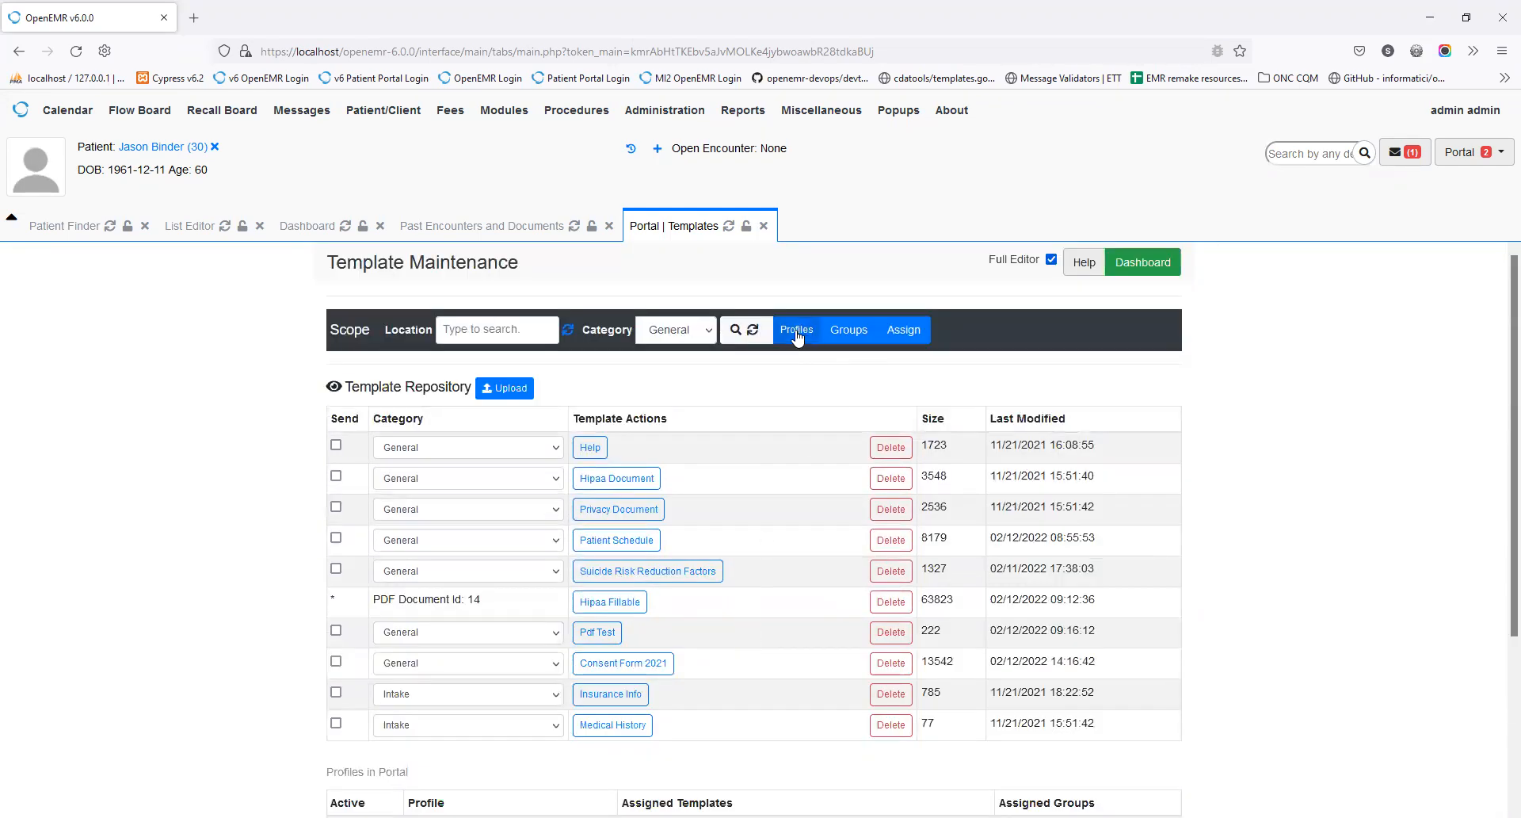
Step: Drag Pdf Test from Available Templates into the Defaults profile and save the profiles
click(796, 333)
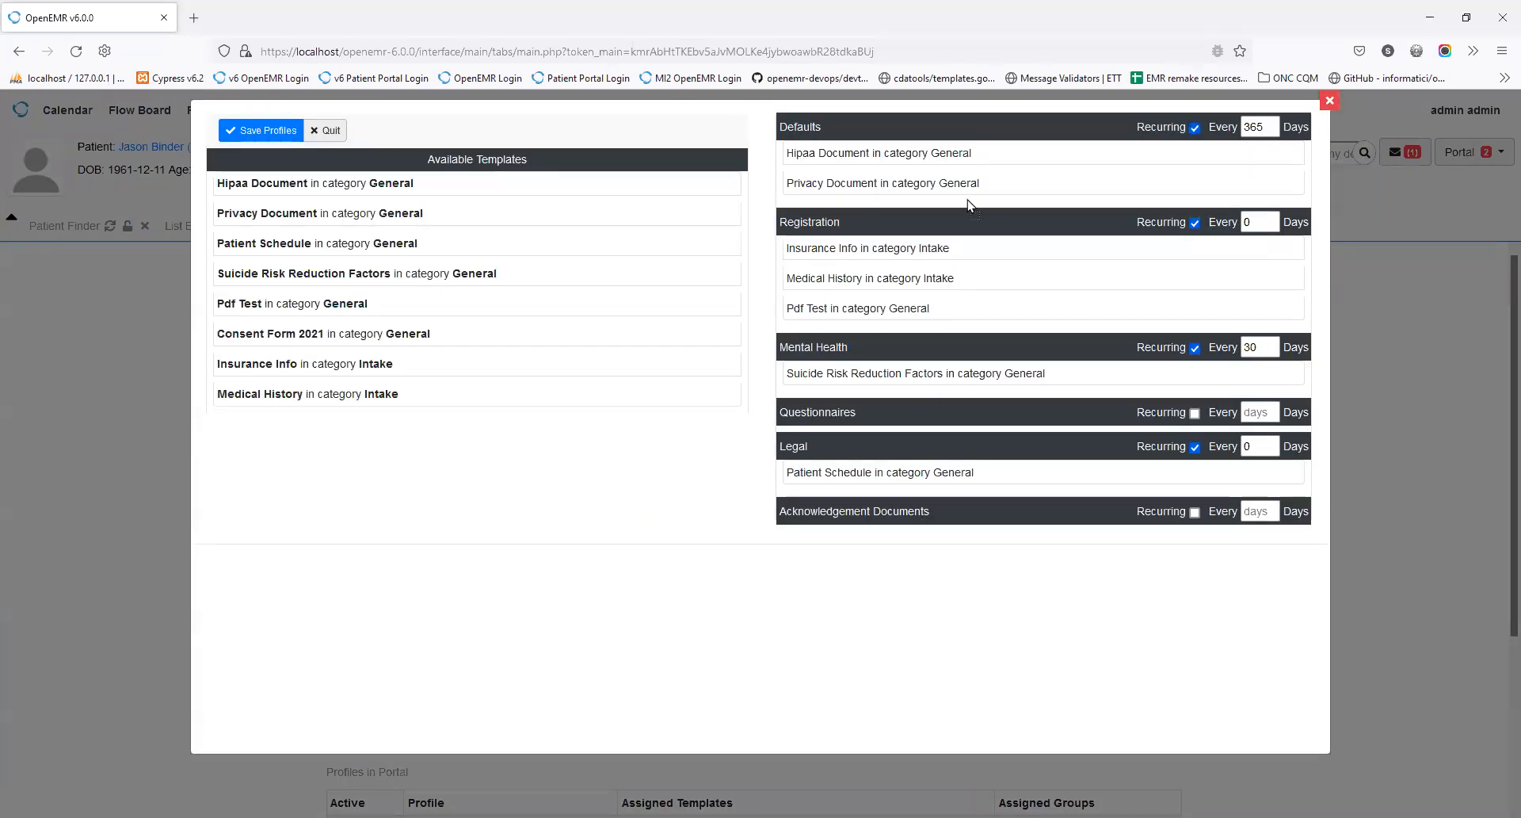
drag(970, 205, 883, 203)
click(275, 128)
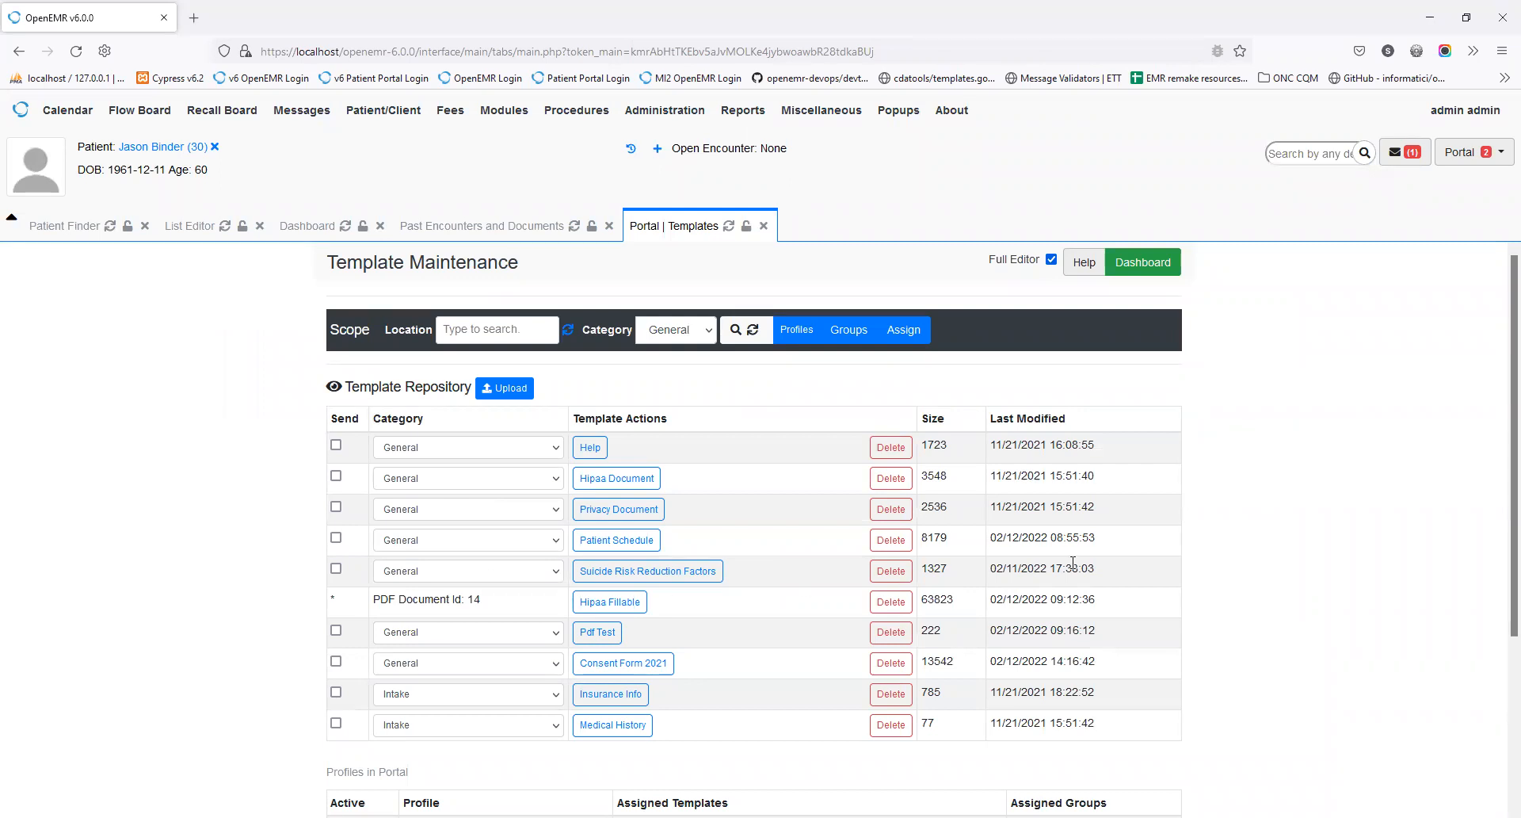
scroll(1260, 592, down, 2)
scroll(1260, 593, down, 1)
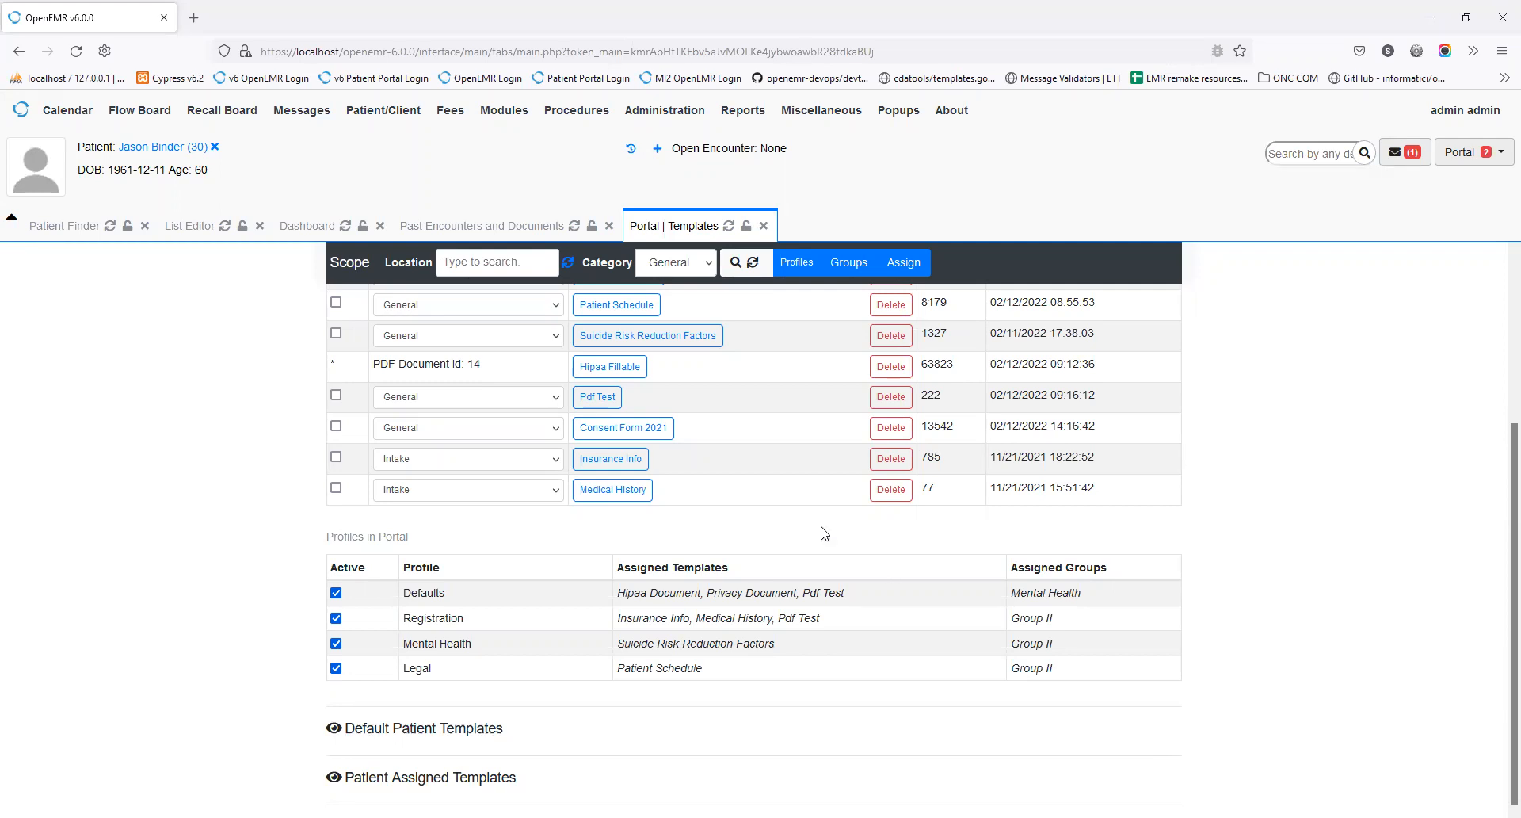
Step: Set the Location to All Patients and list the templates assigned to each patient
scroll(618, 364, up, 3)
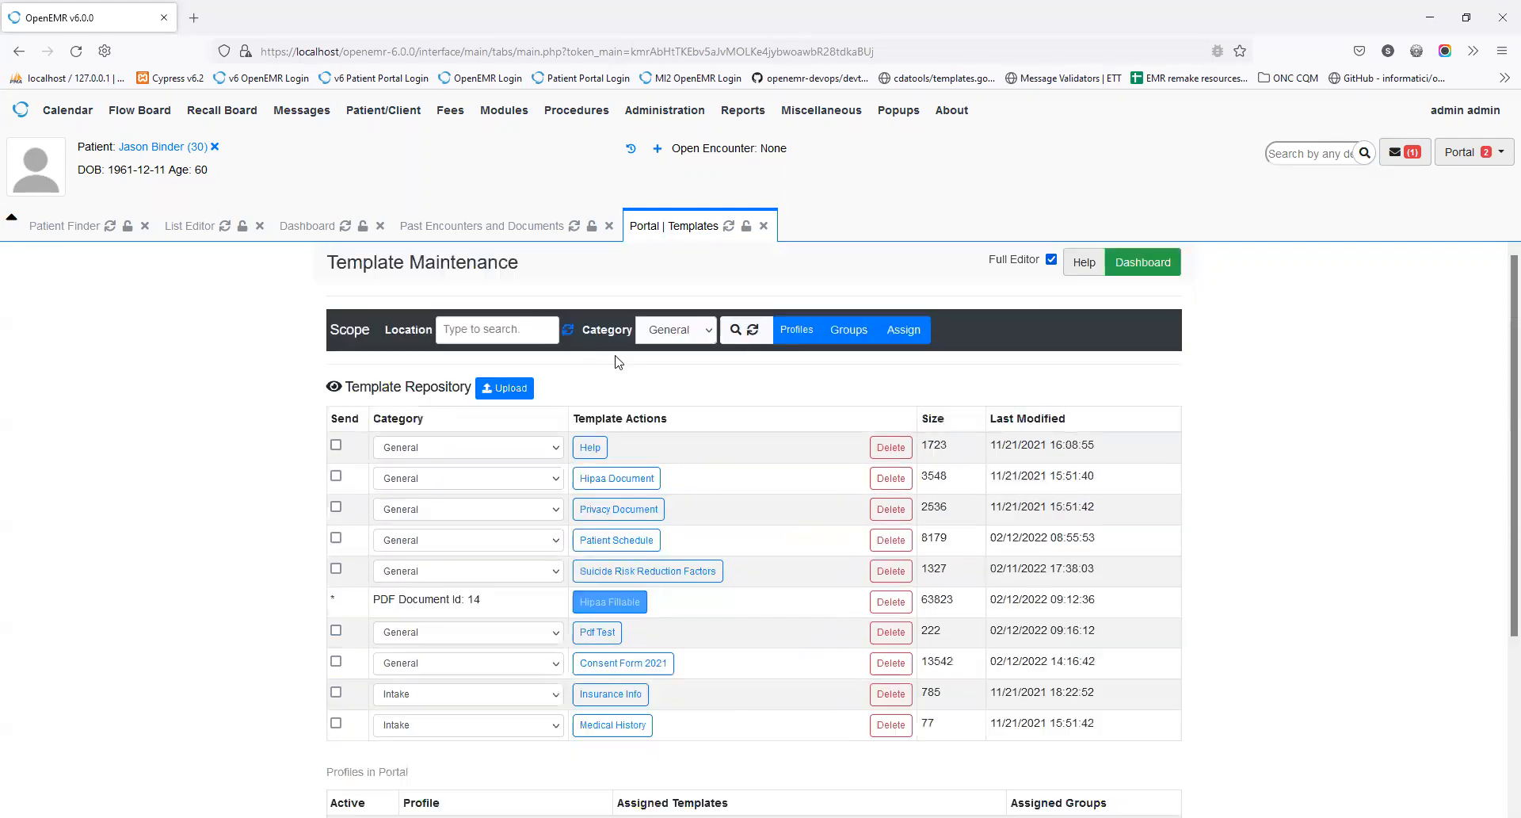
click(505, 327)
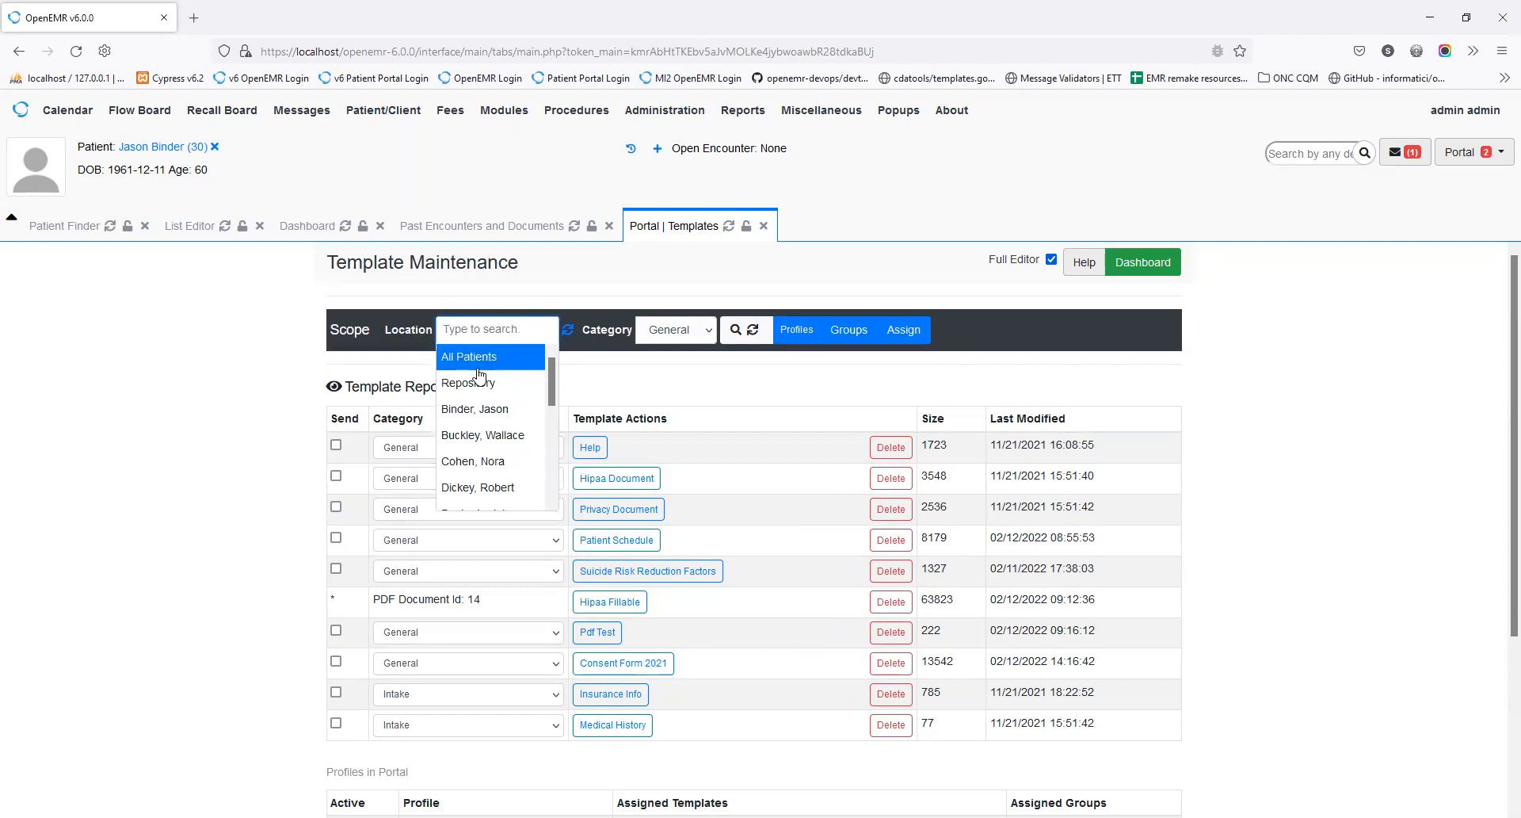
click(478, 366)
click(605, 396)
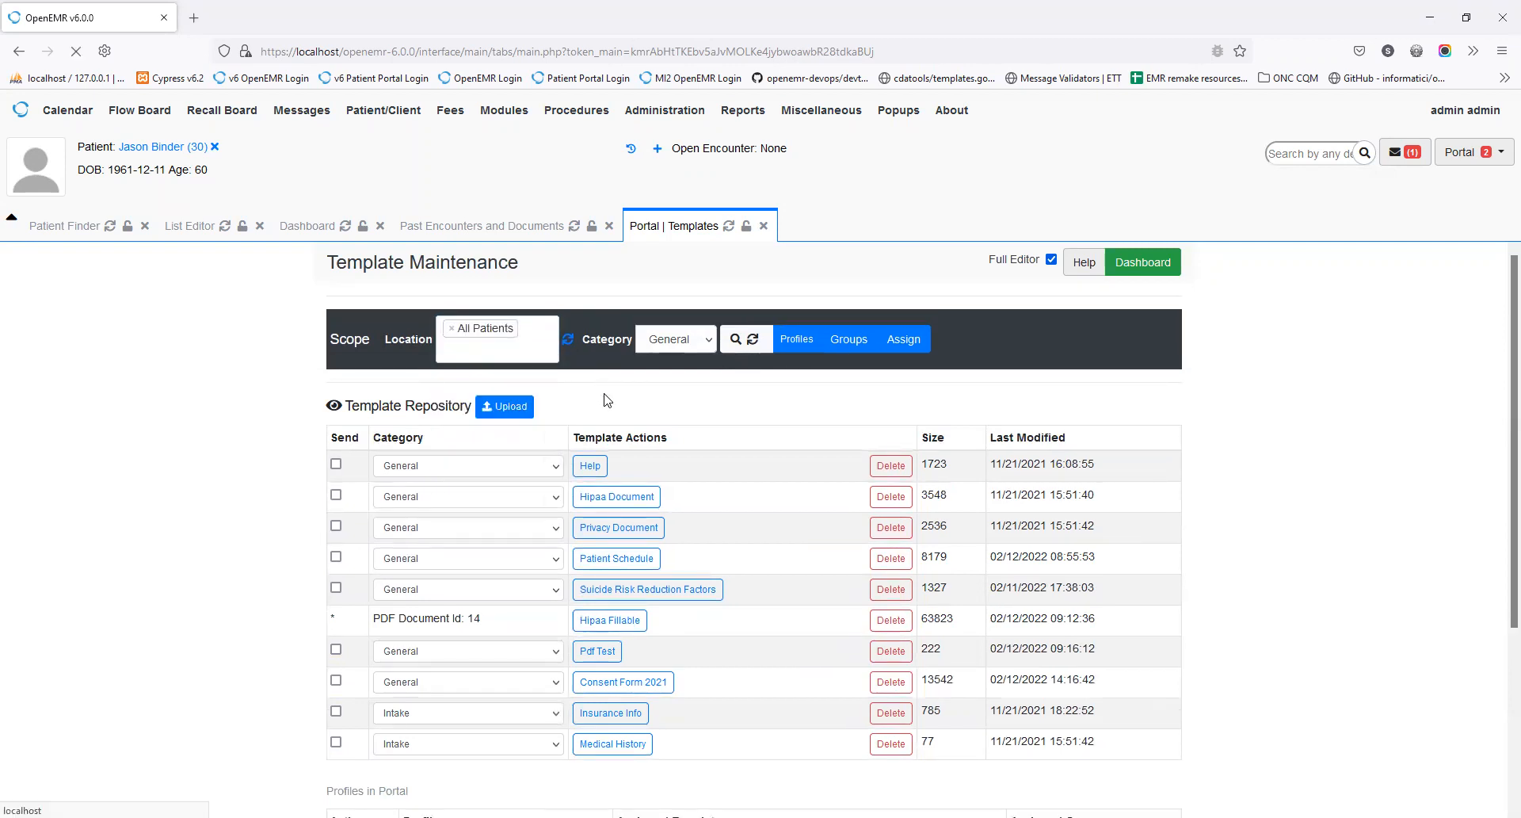
scroll(606, 396, down, 3)
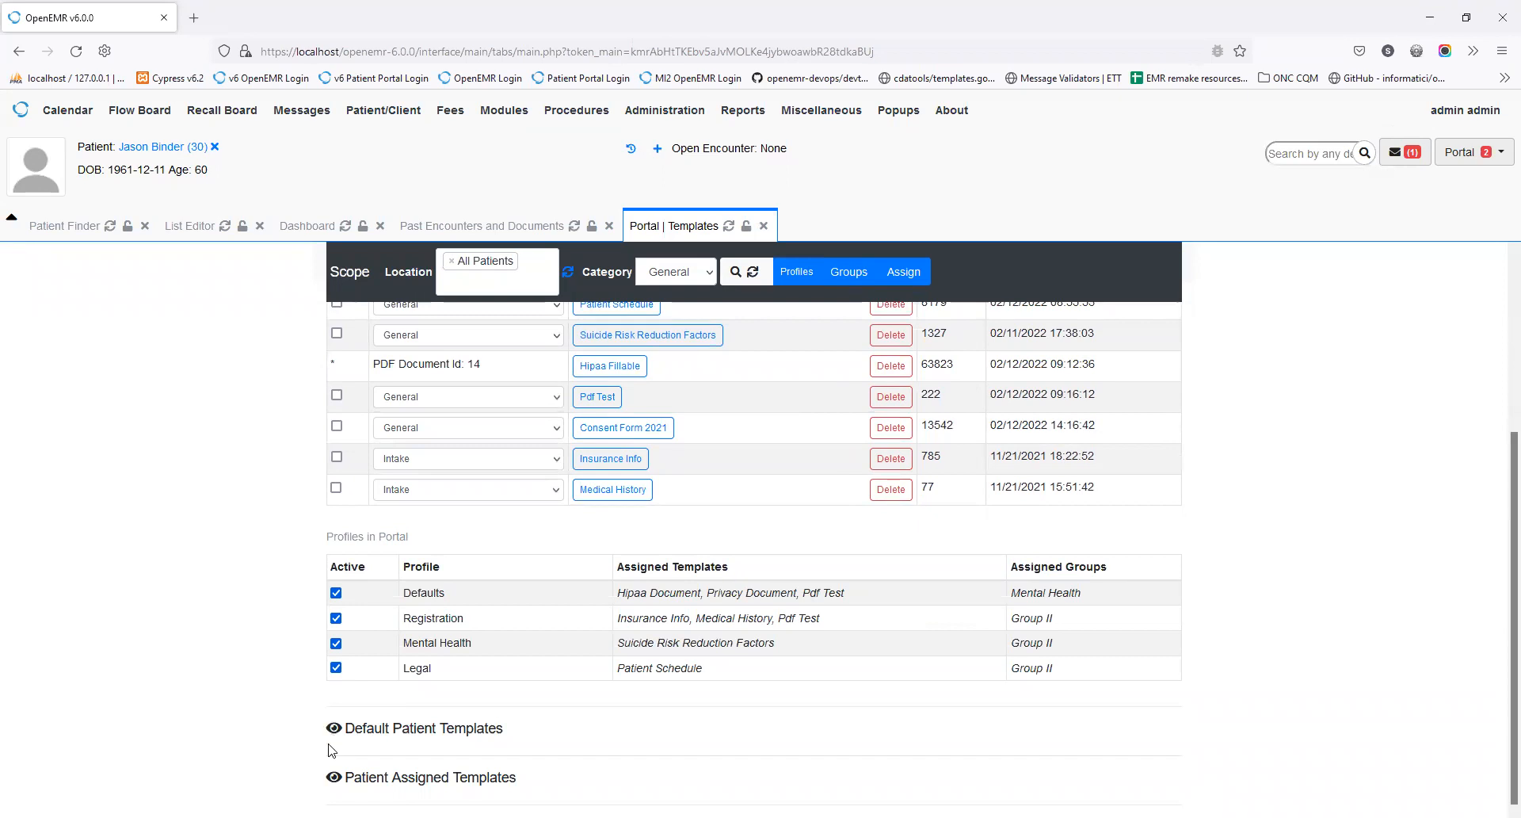
click(334, 777)
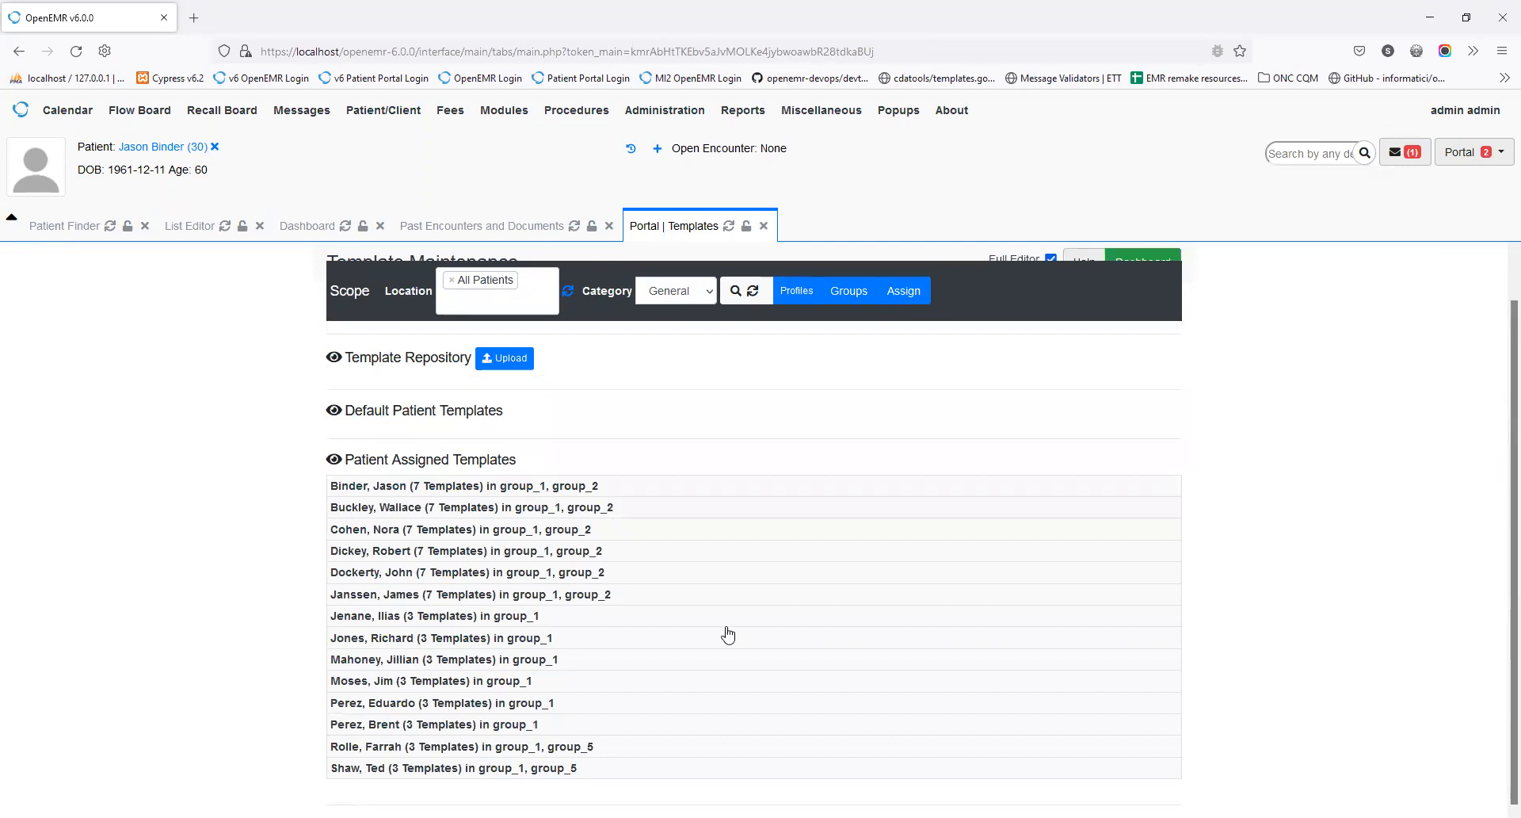
Step: Expand the first patient's seven templates, then reveal the General default patient template (size 1850)
click(465, 494)
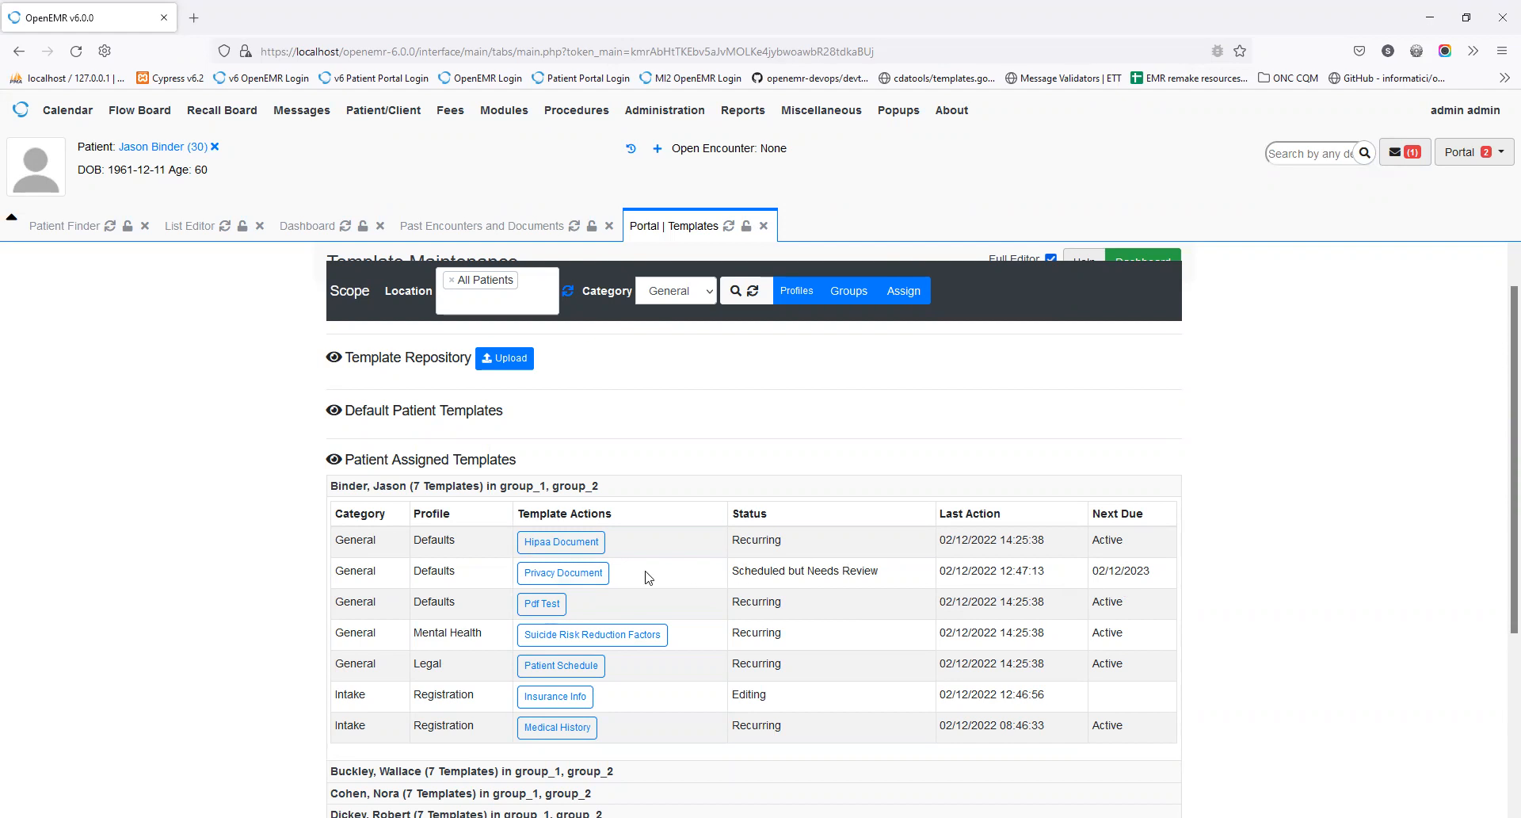
scroll(648, 577, down, 3)
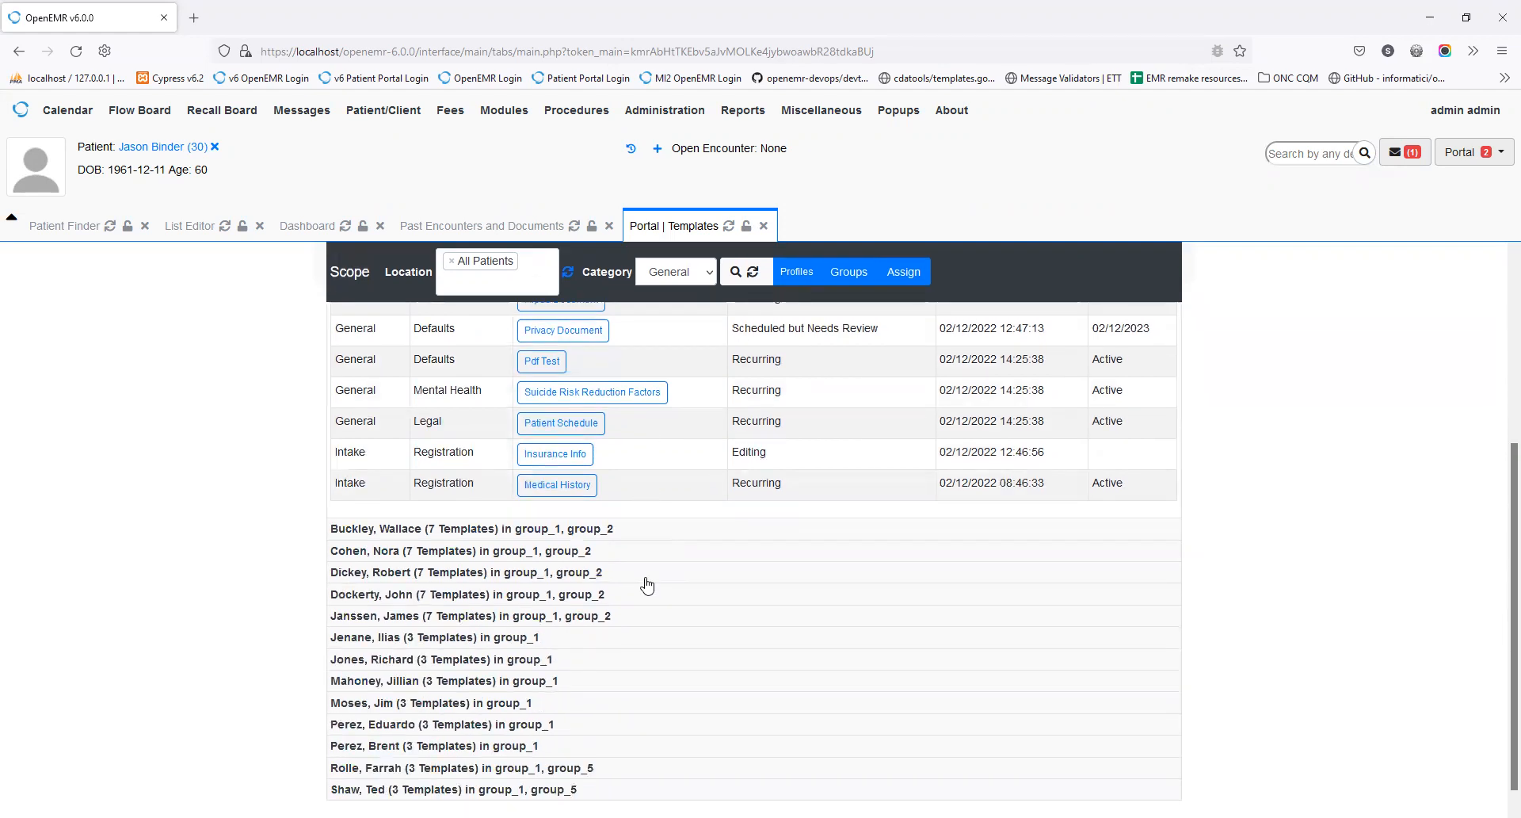
scroll(648, 584, up, 2)
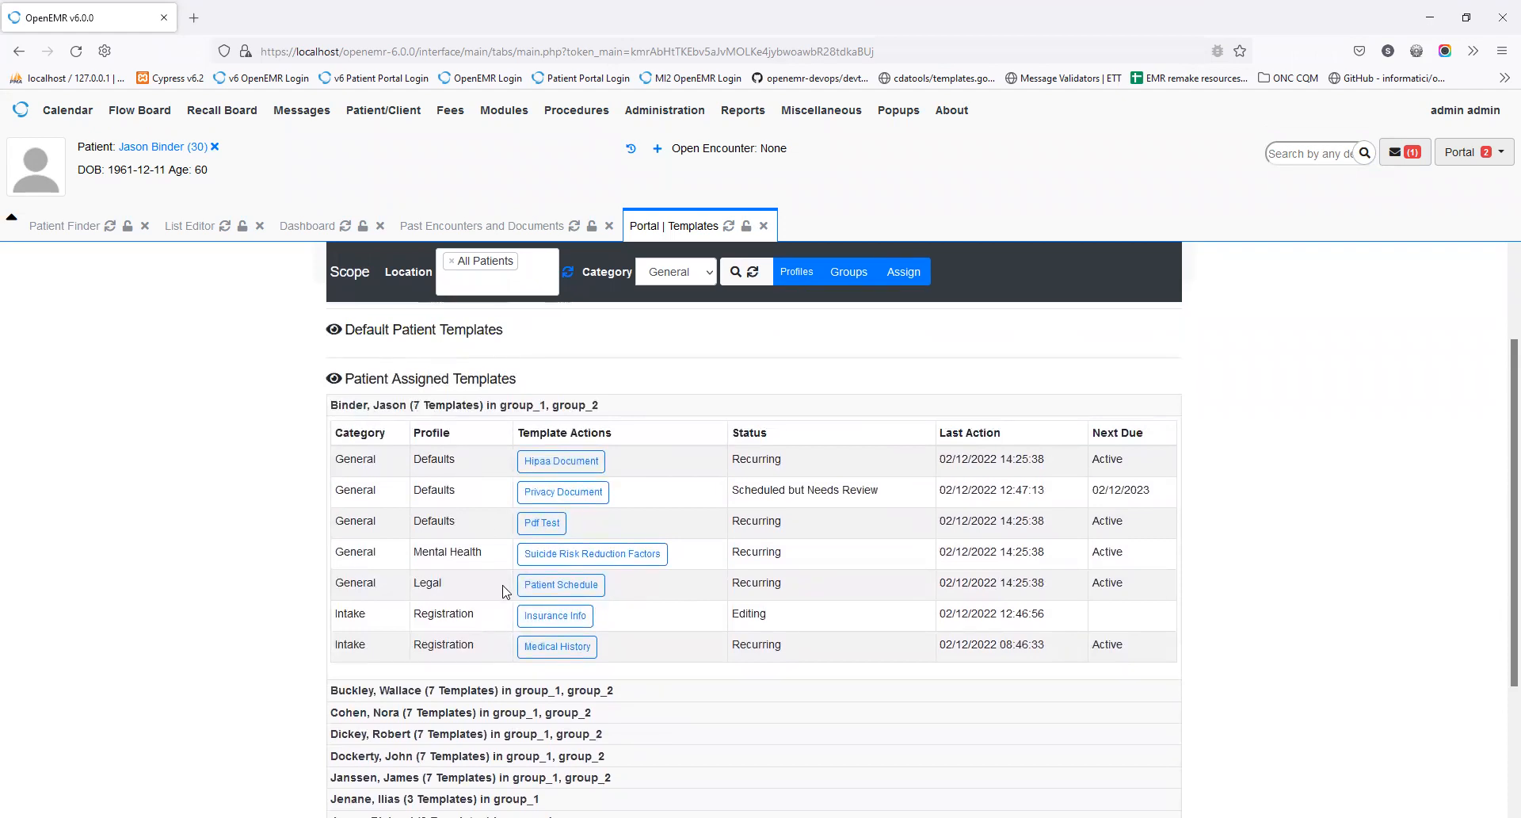
scroll(334, 469, up, 2)
click(333, 463)
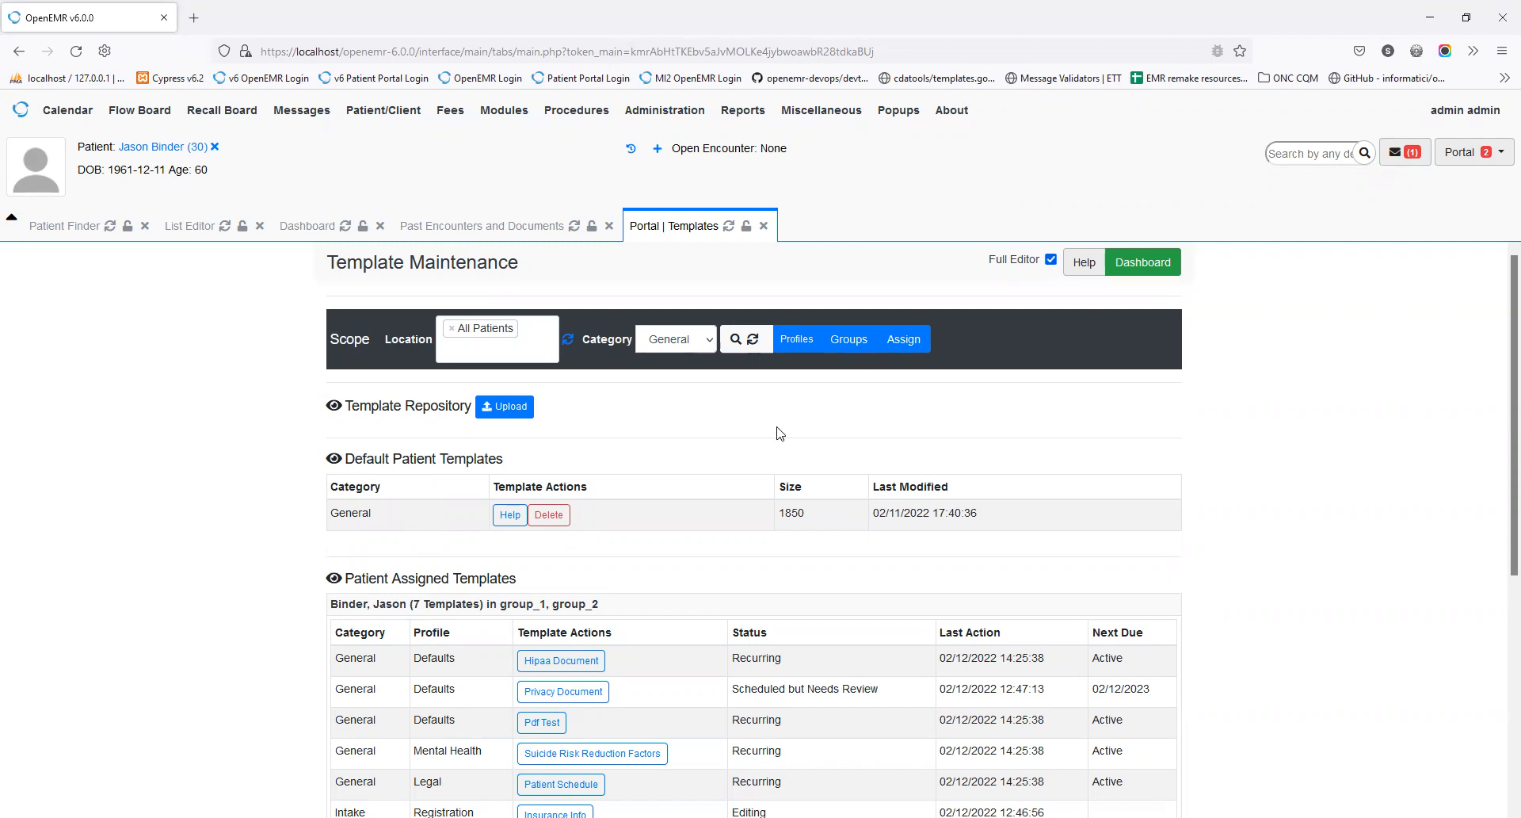
click(796, 345)
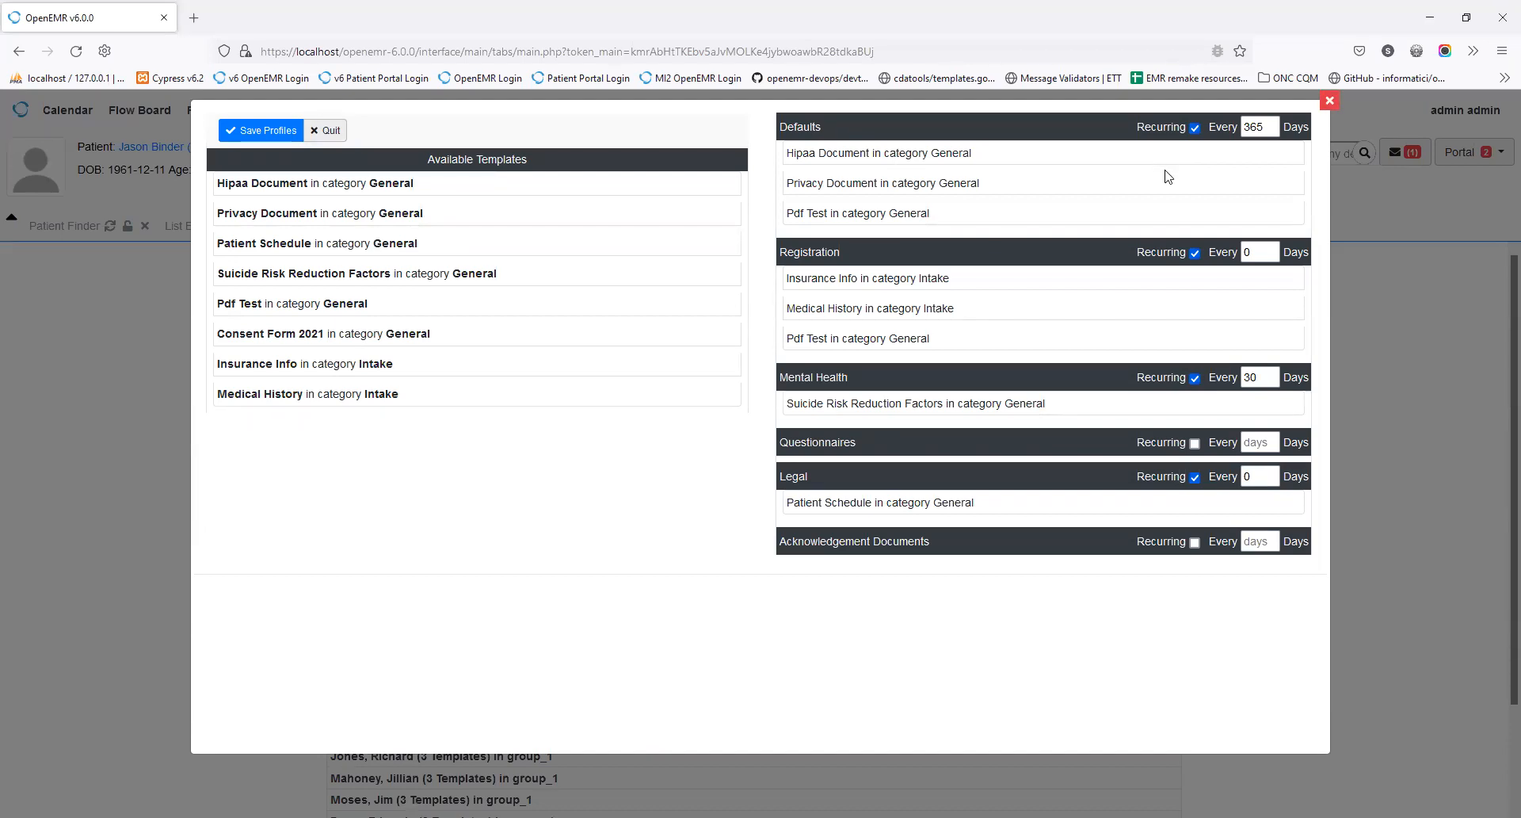
click(328, 137)
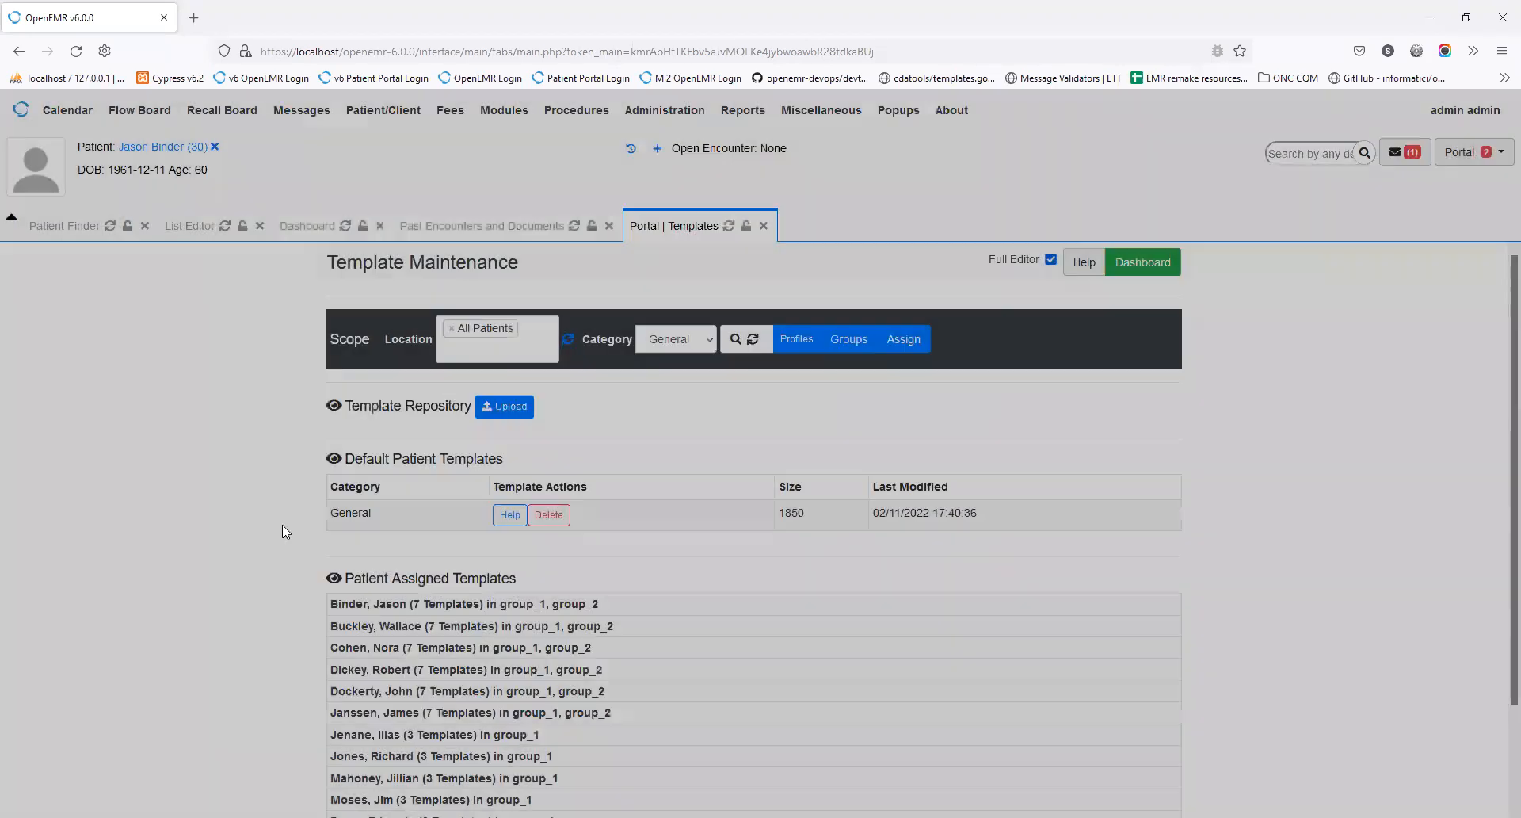
scroll(672, 643, down, 2)
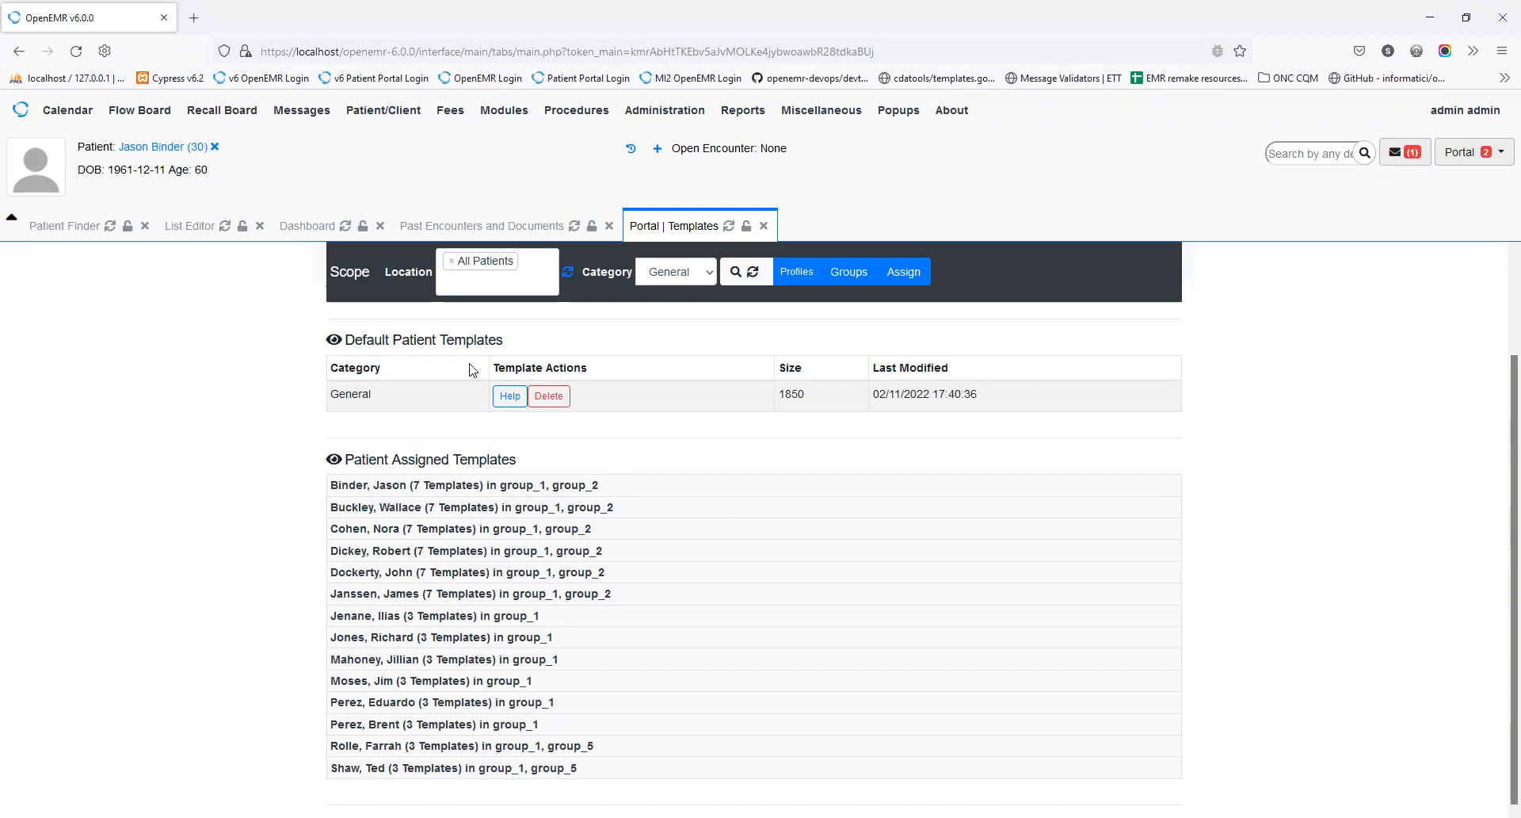
Step: Remove the All Patients tag from Location and show the ten Template Repository templates
click(450, 264)
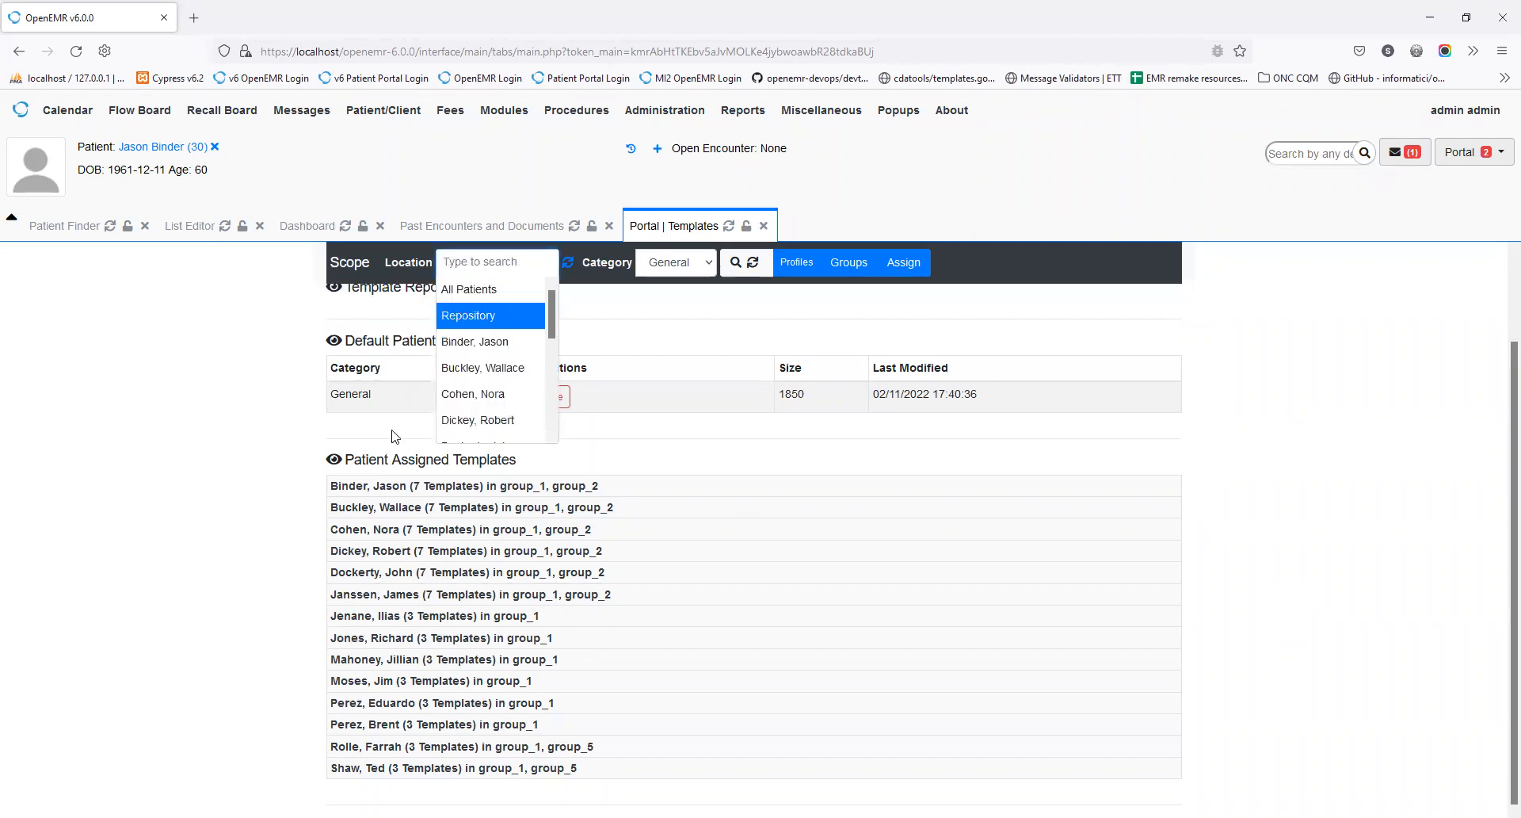
click(245, 356)
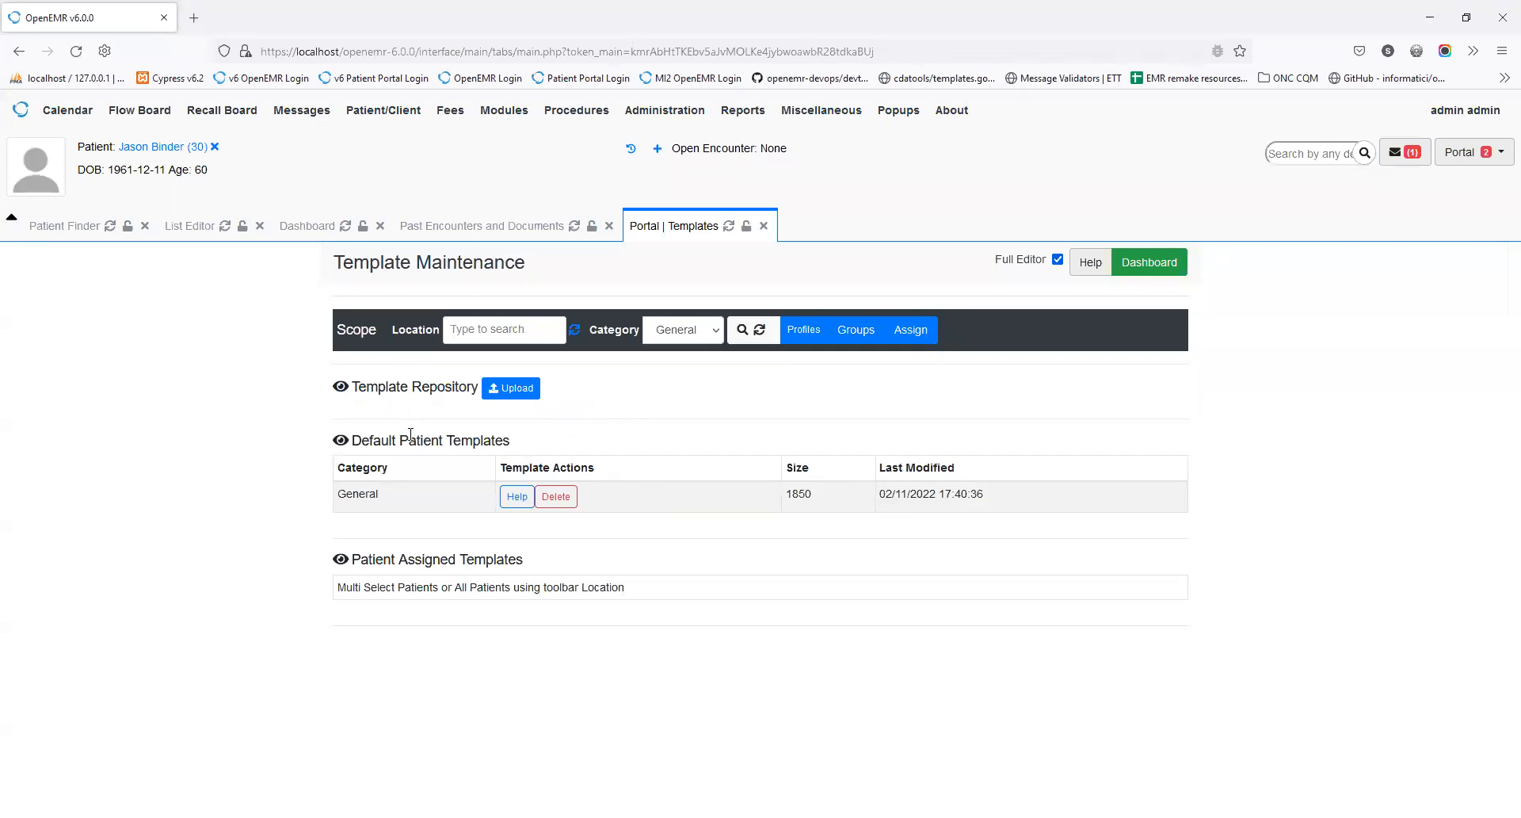
click(340, 388)
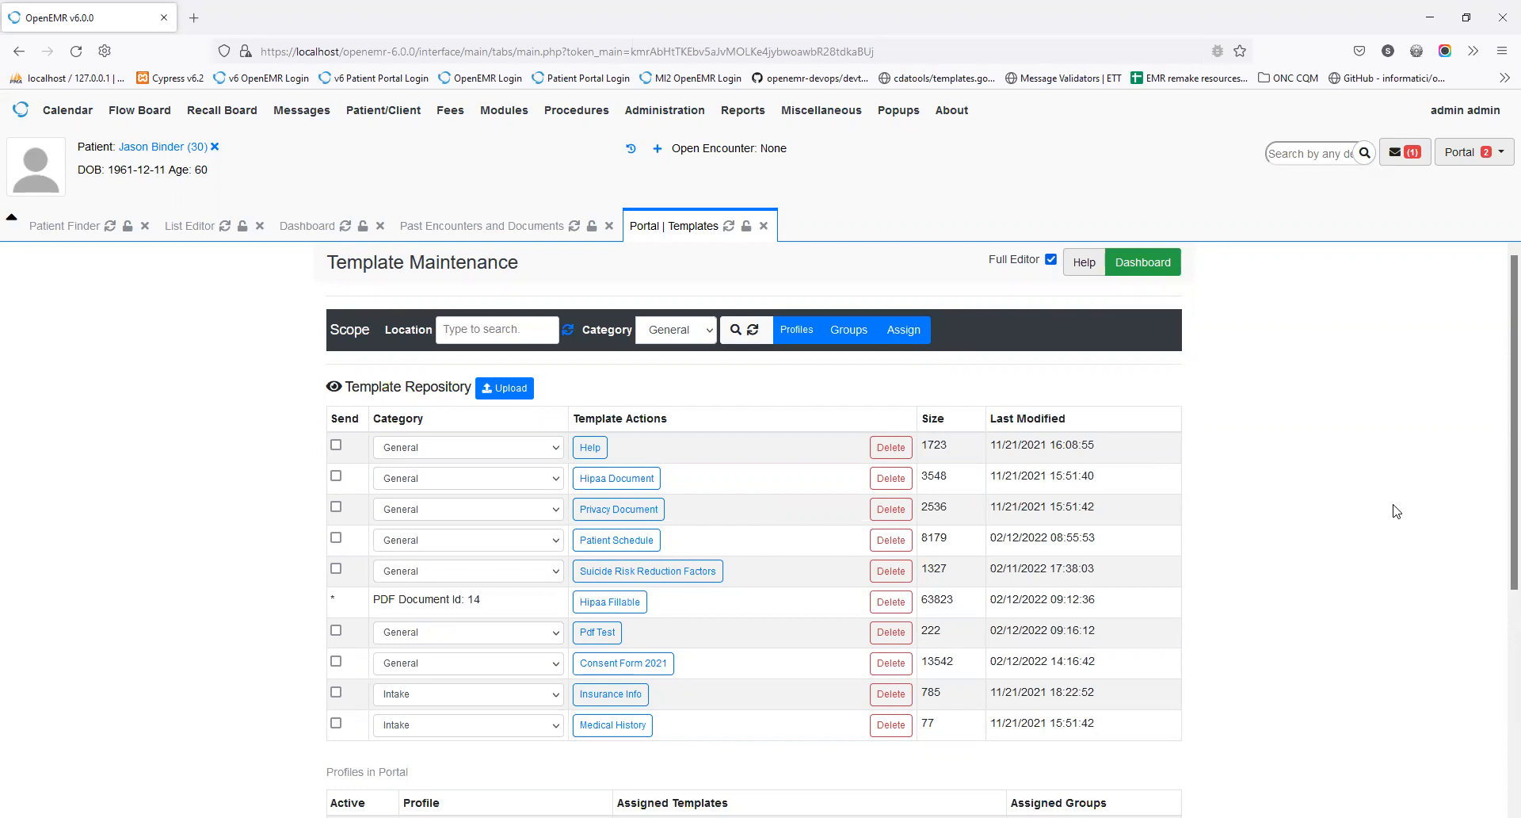
scroll(1396, 511, down, 3)
scroll(1396, 511, up, 3)
click(590, 609)
click(779, 404)
click(597, 640)
click(598, 632)
scroll(728, 653, down, 1)
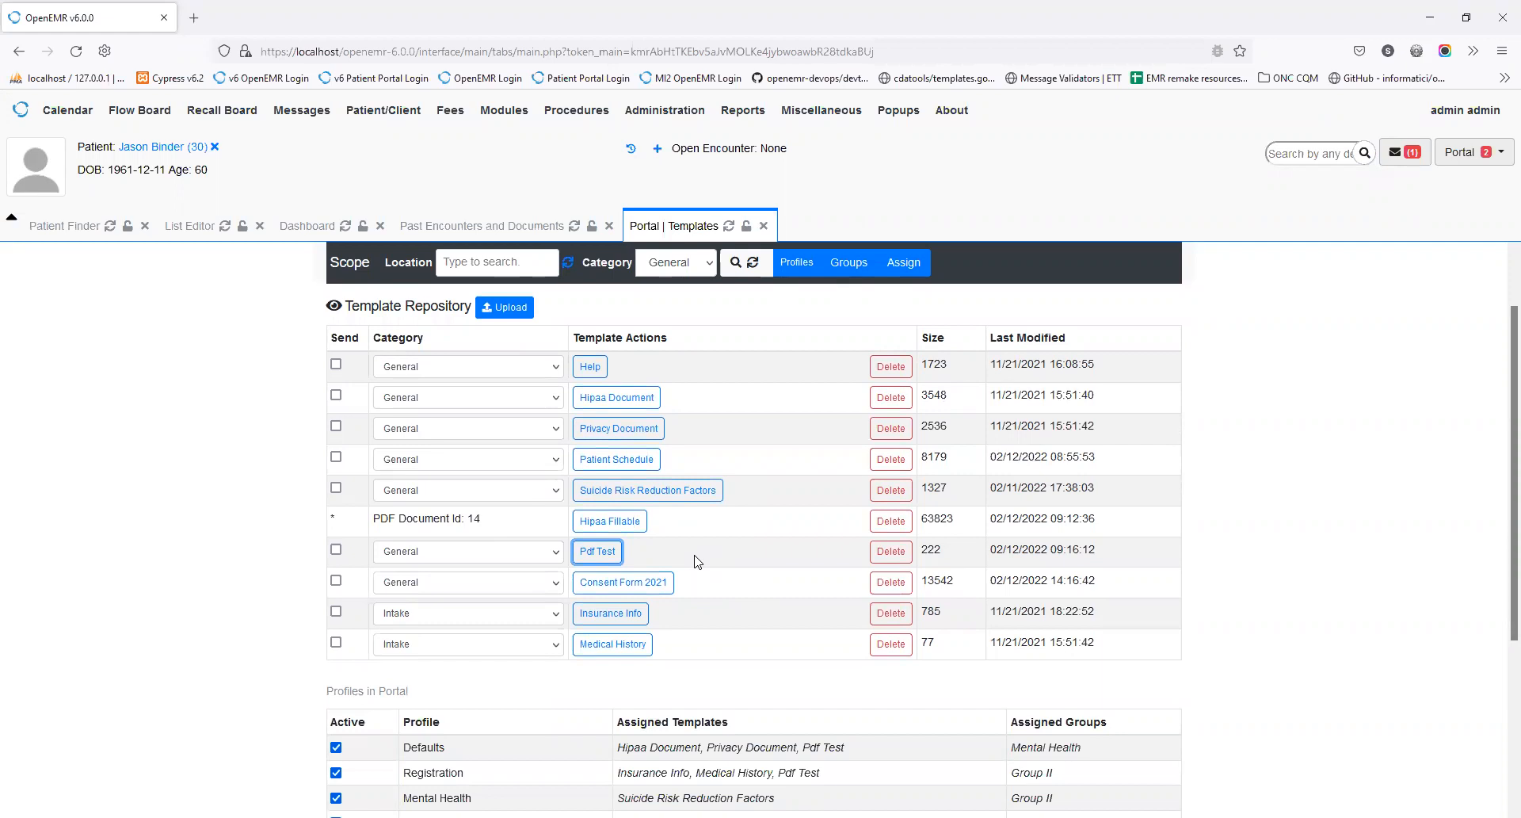
scroll(695, 561, down, 2)
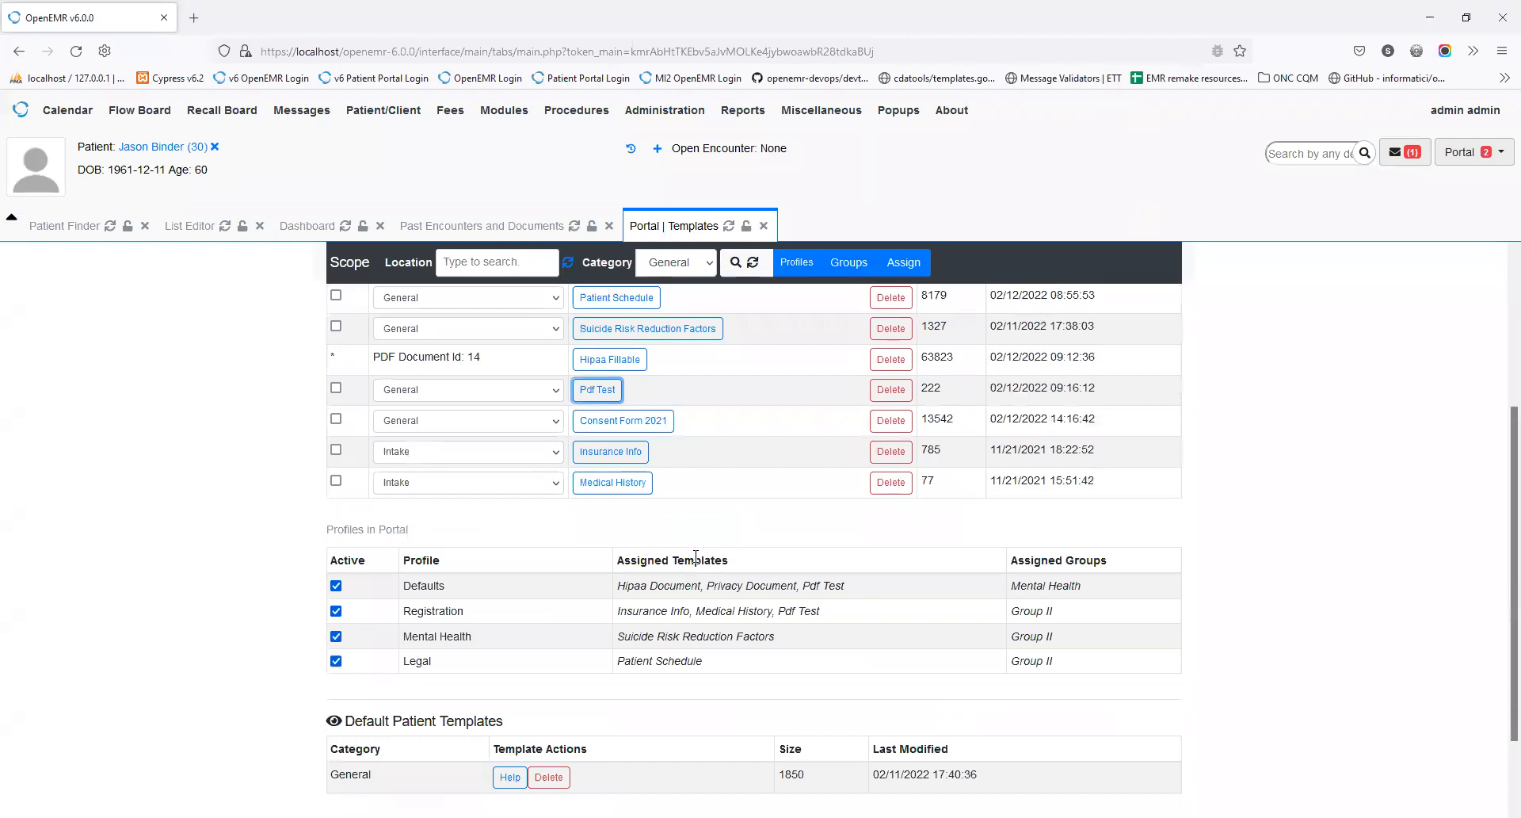
scroll(695, 556, down, 1)
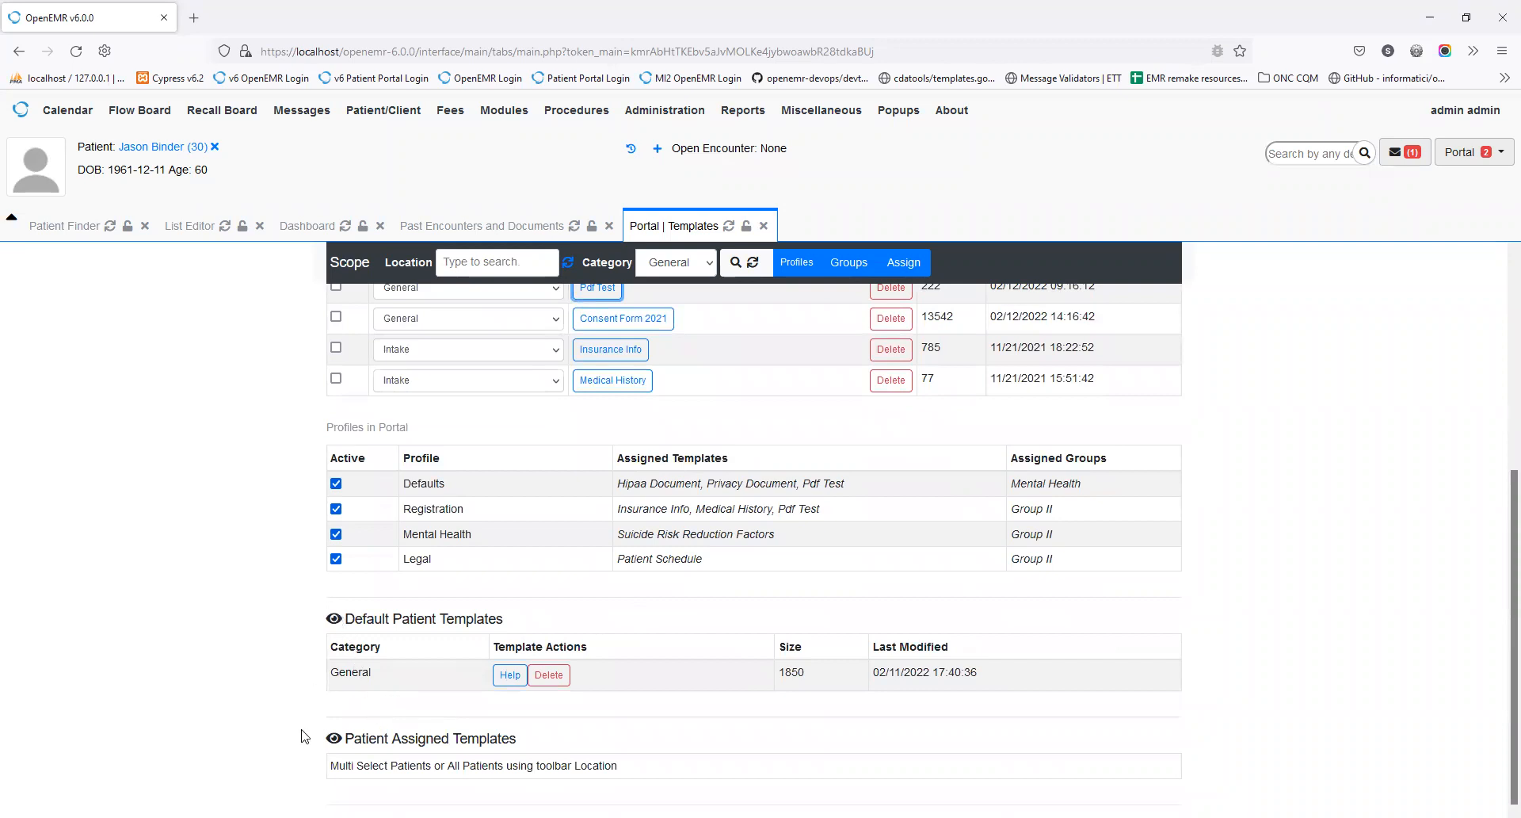
Step: Re-scope Location to All Patients and expand the current patient's seven assigned templates
click(337, 739)
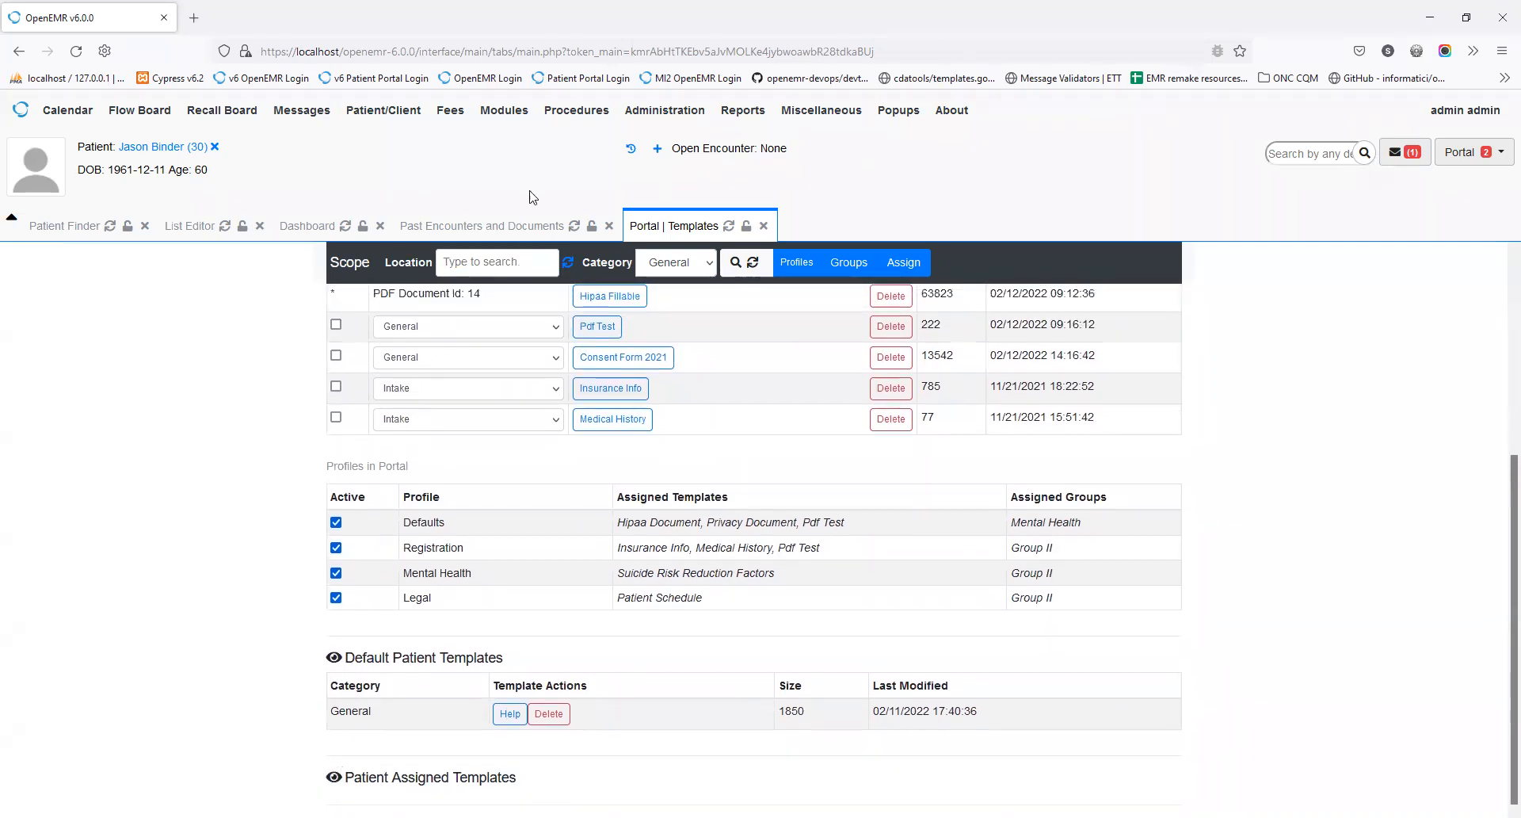
click(495, 261)
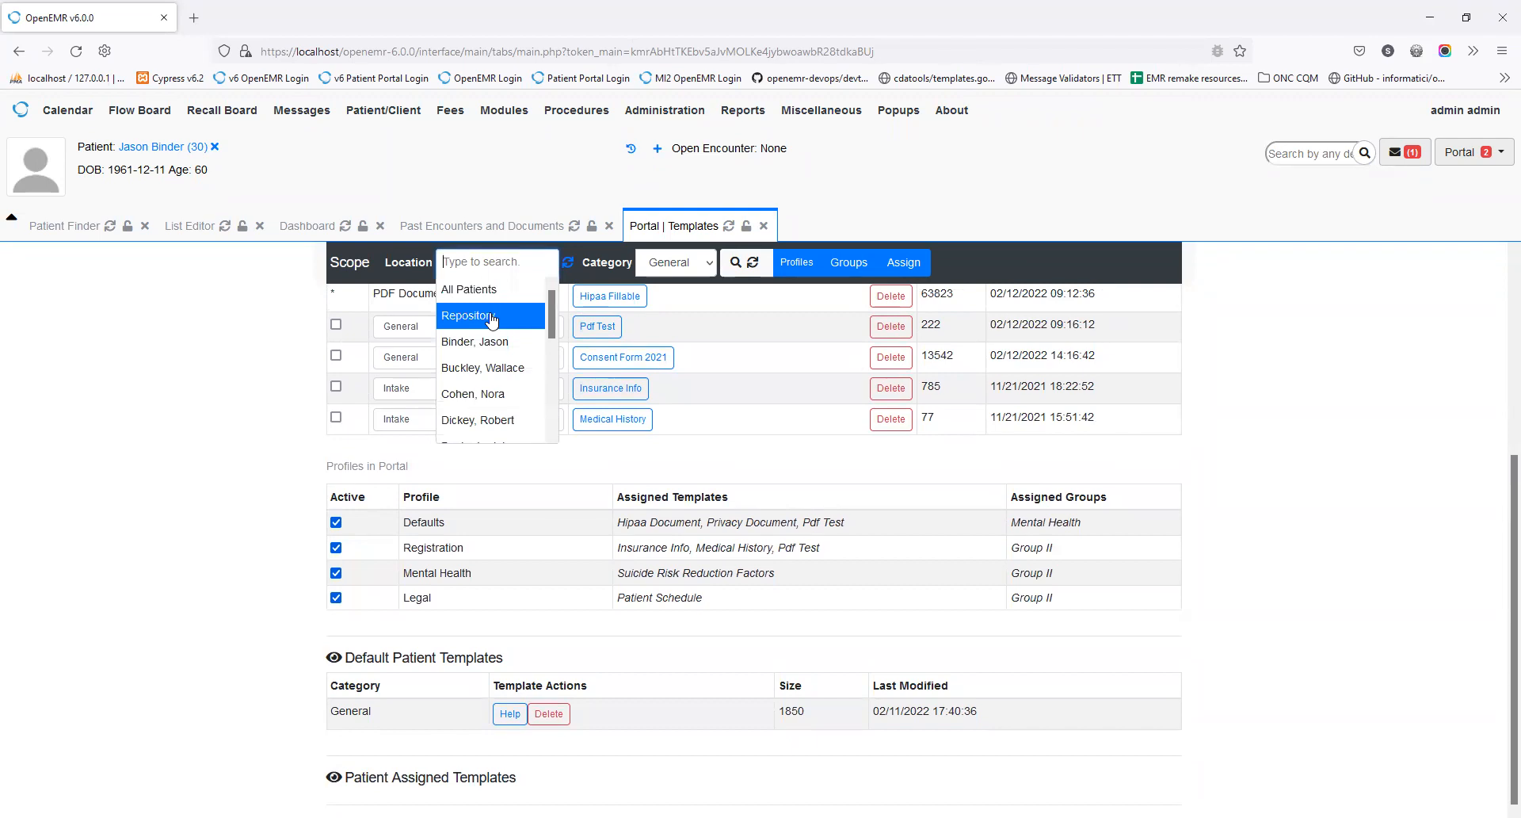
click(487, 295)
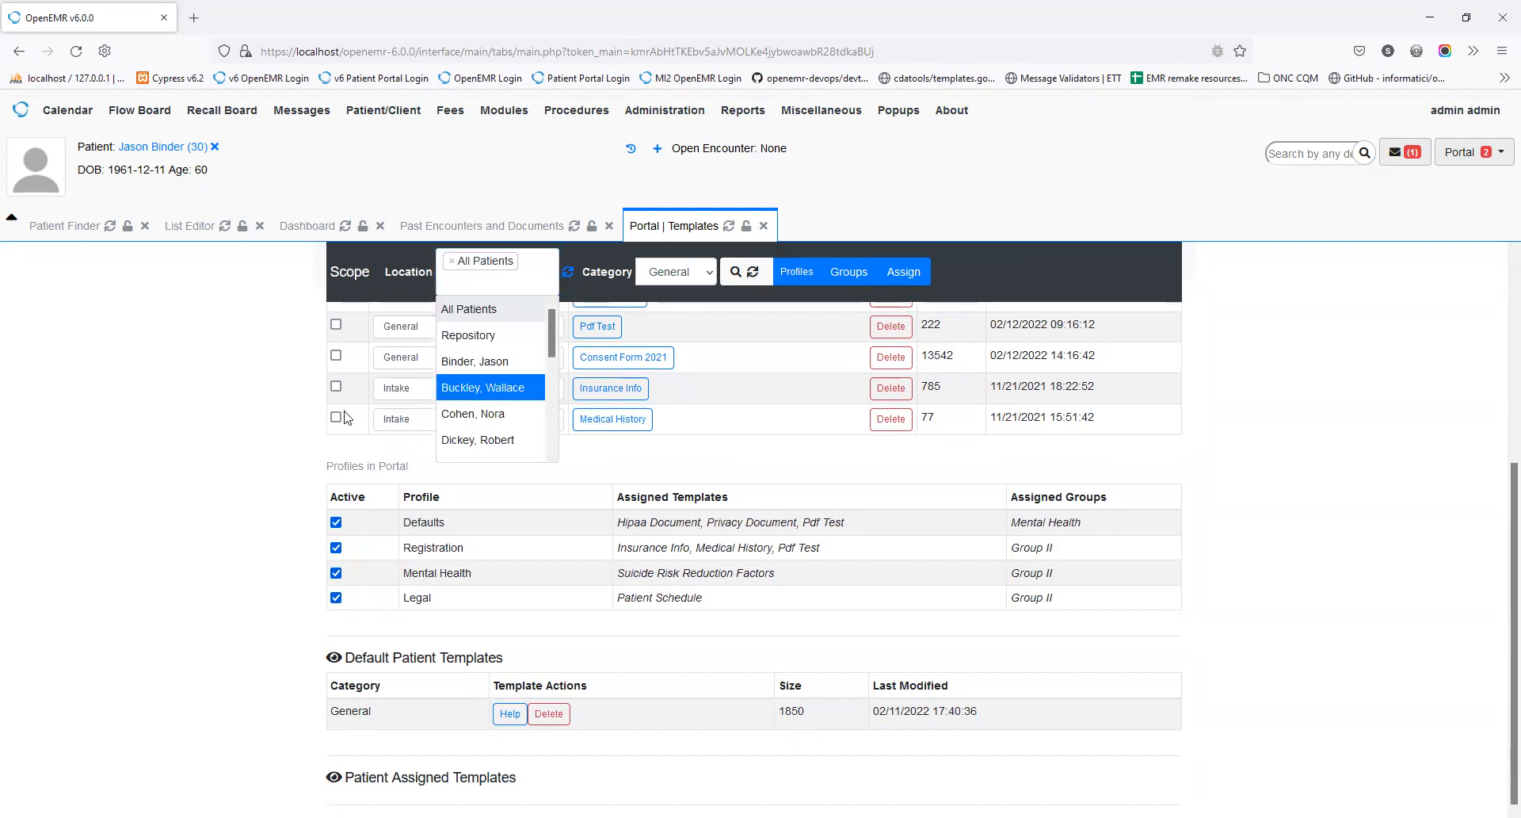
click(710, 354)
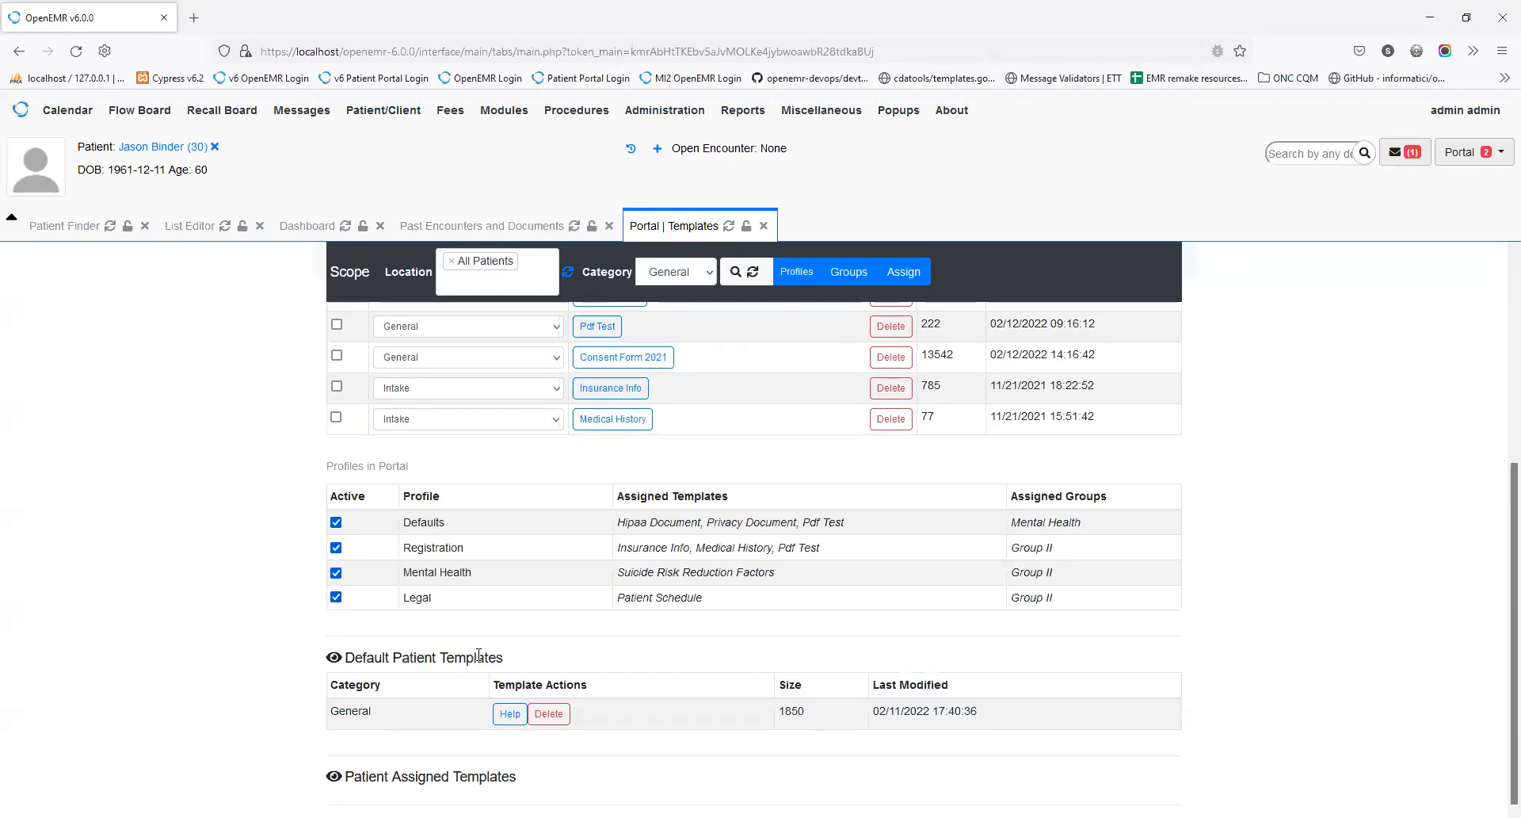
click(333, 777)
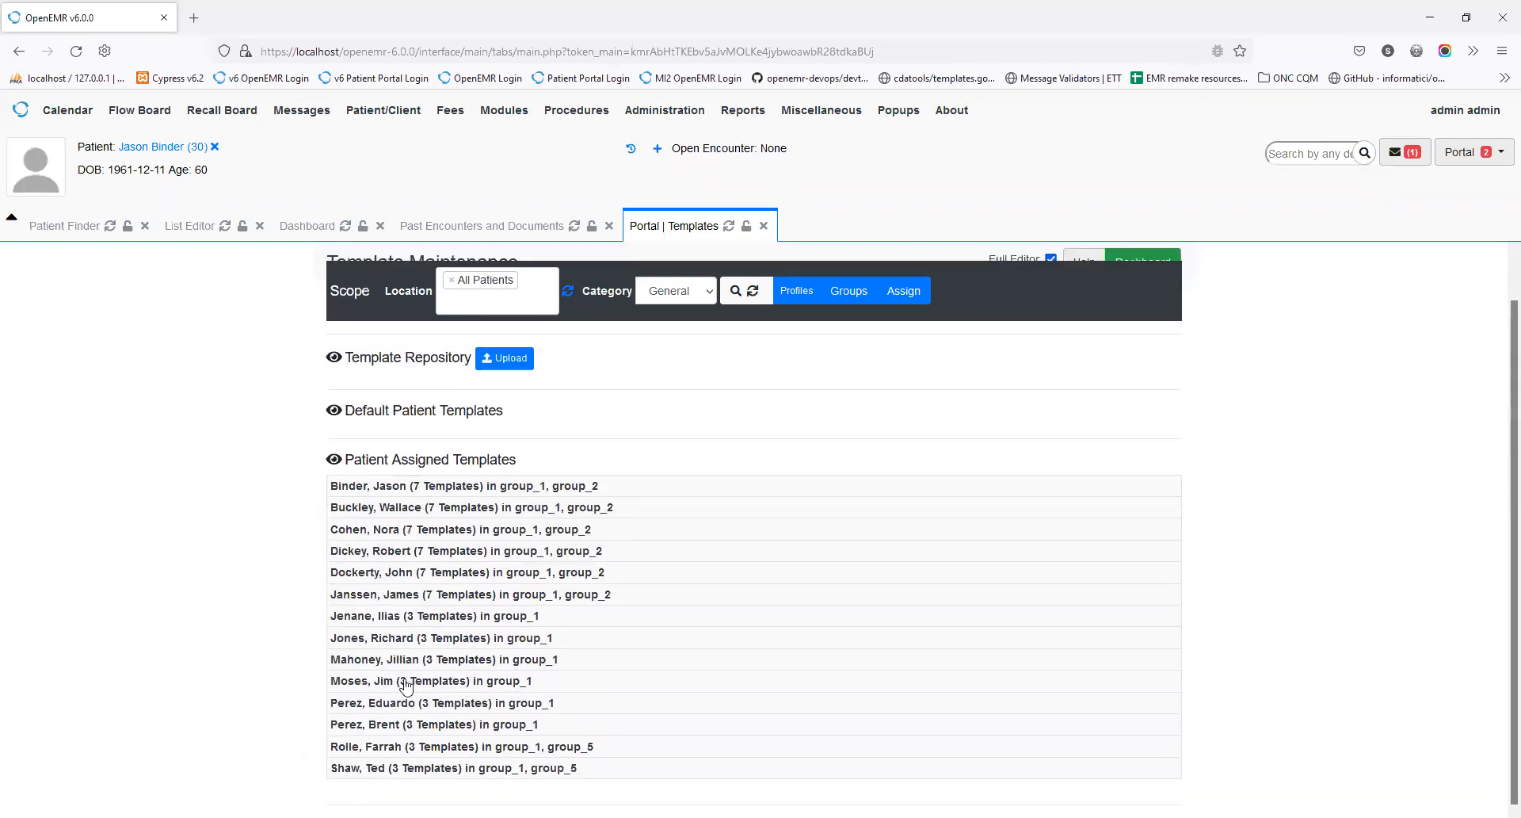
click(504, 486)
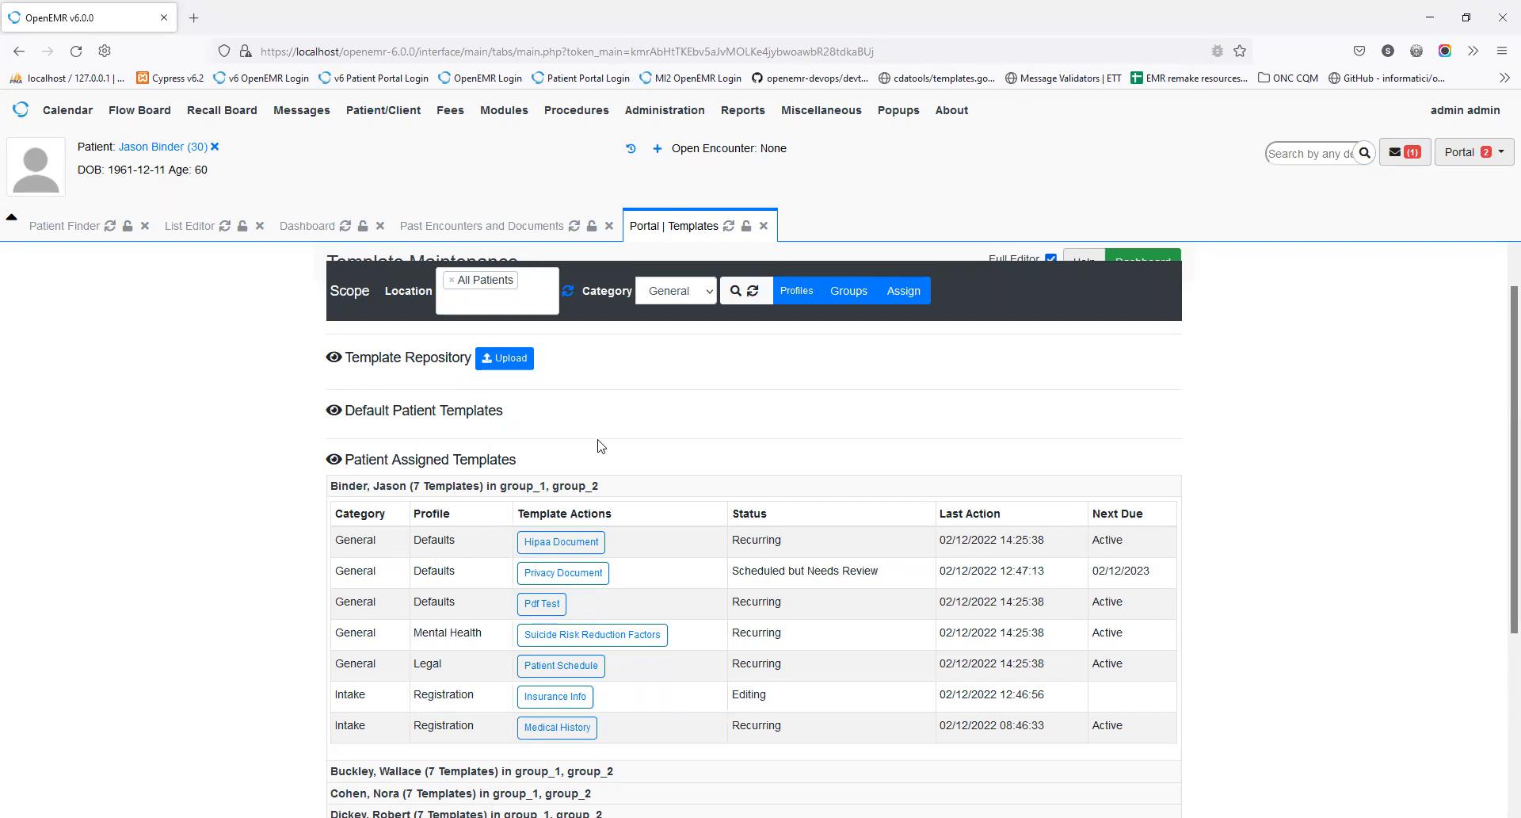
Step: Open the template profiles and groups overview, then close it back to Template Maintenance
scroll(867, 460, up, 1)
click(789, 337)
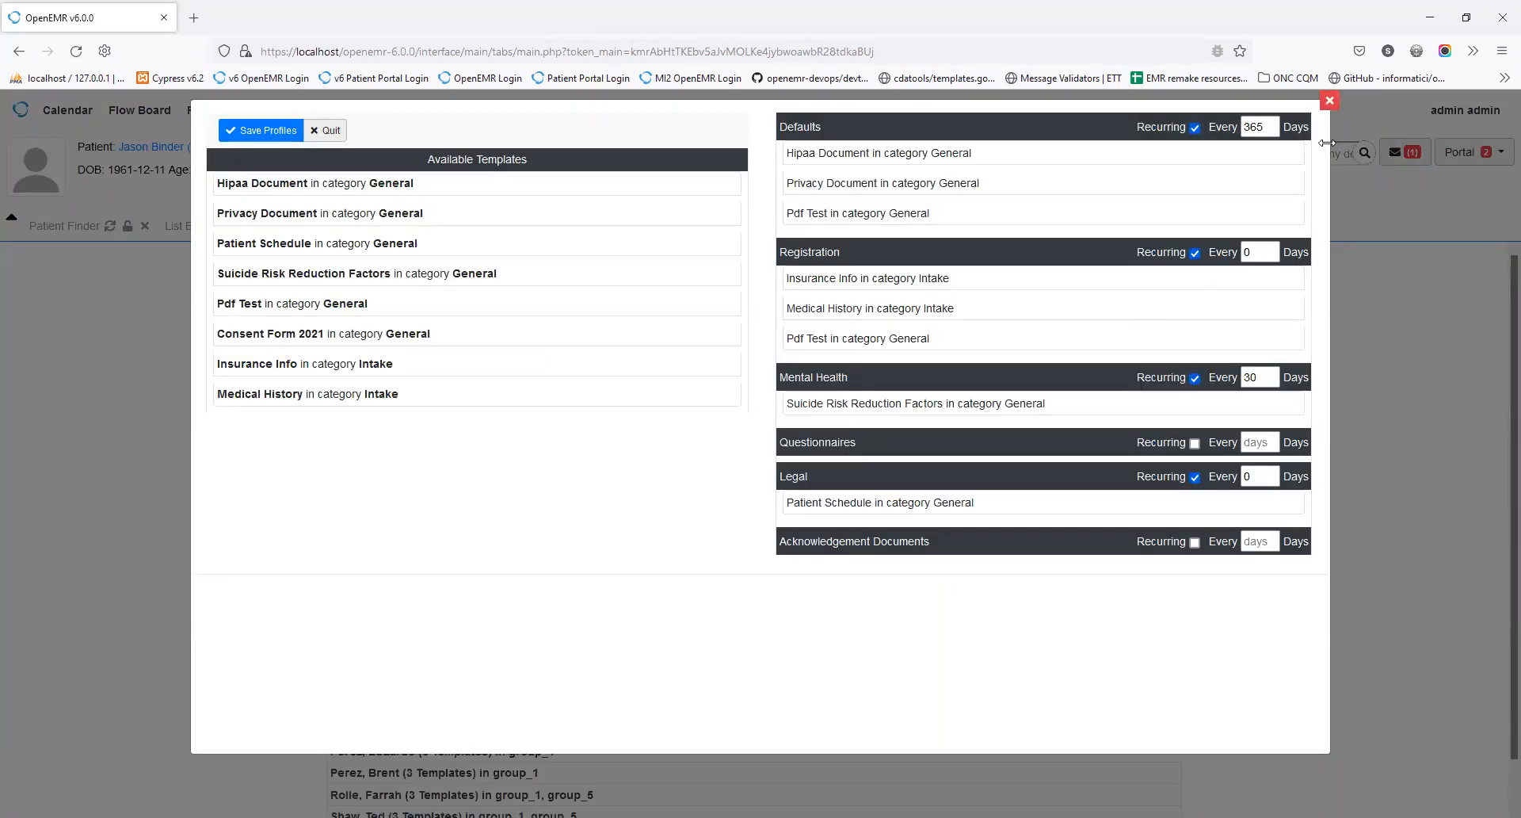
click(1329, 101)
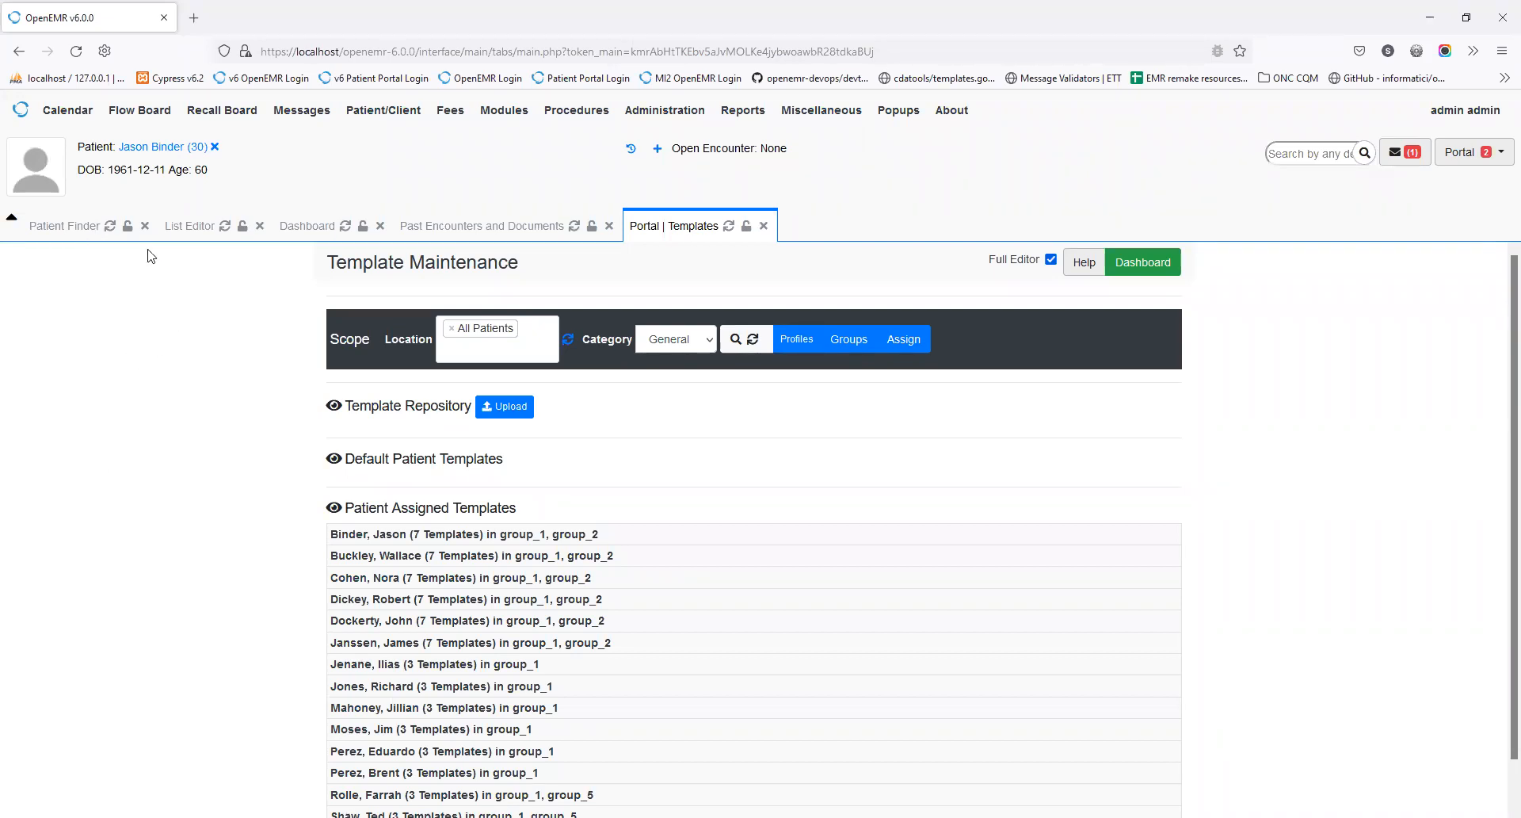
Step: From the patient's dashboard, review the seven assigned portal templates under Assign Documents, then close the window
click(310, 227)
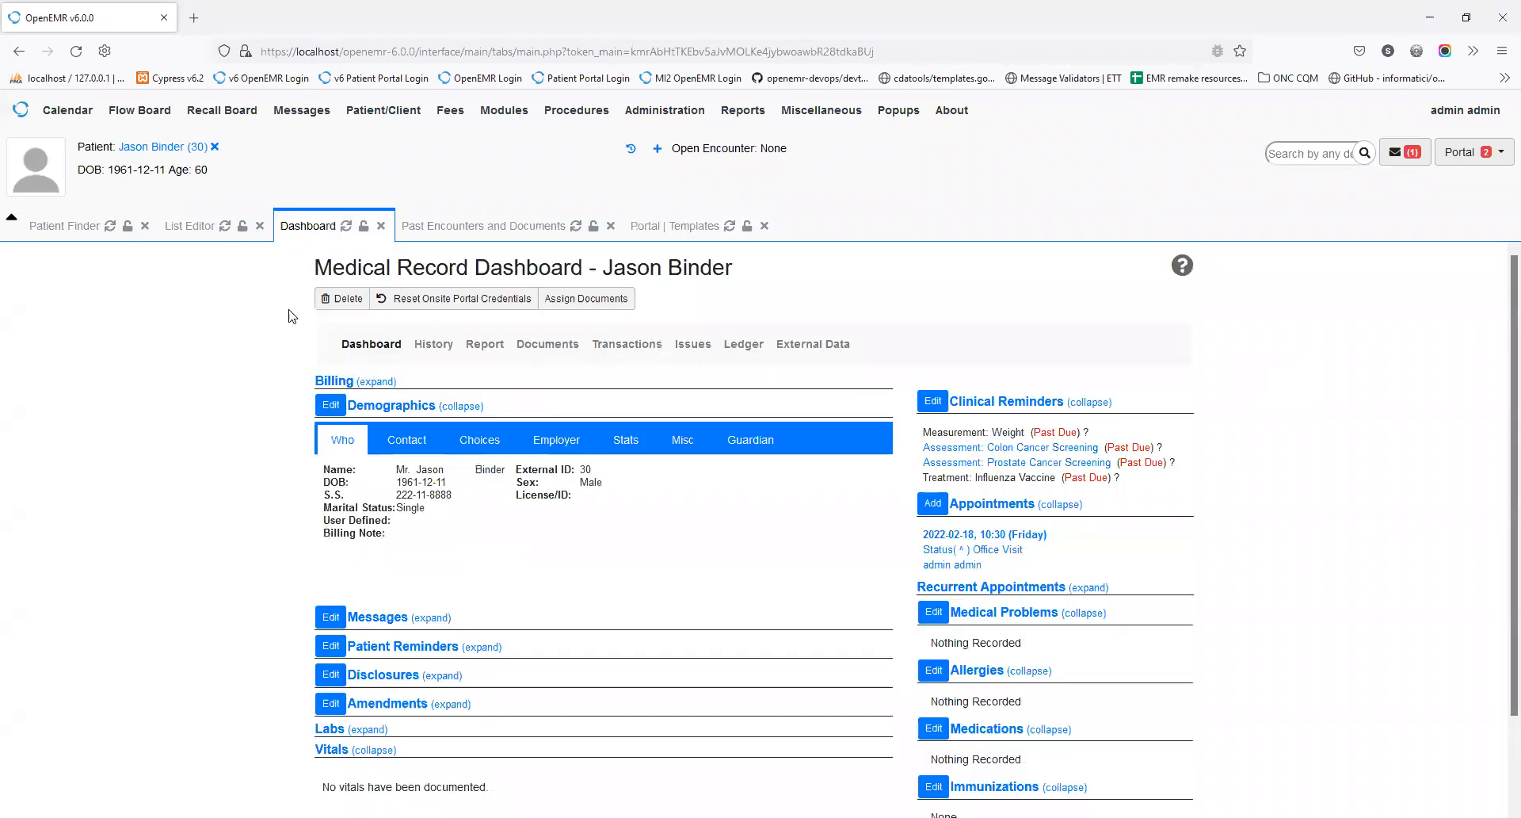
click(624, 299)
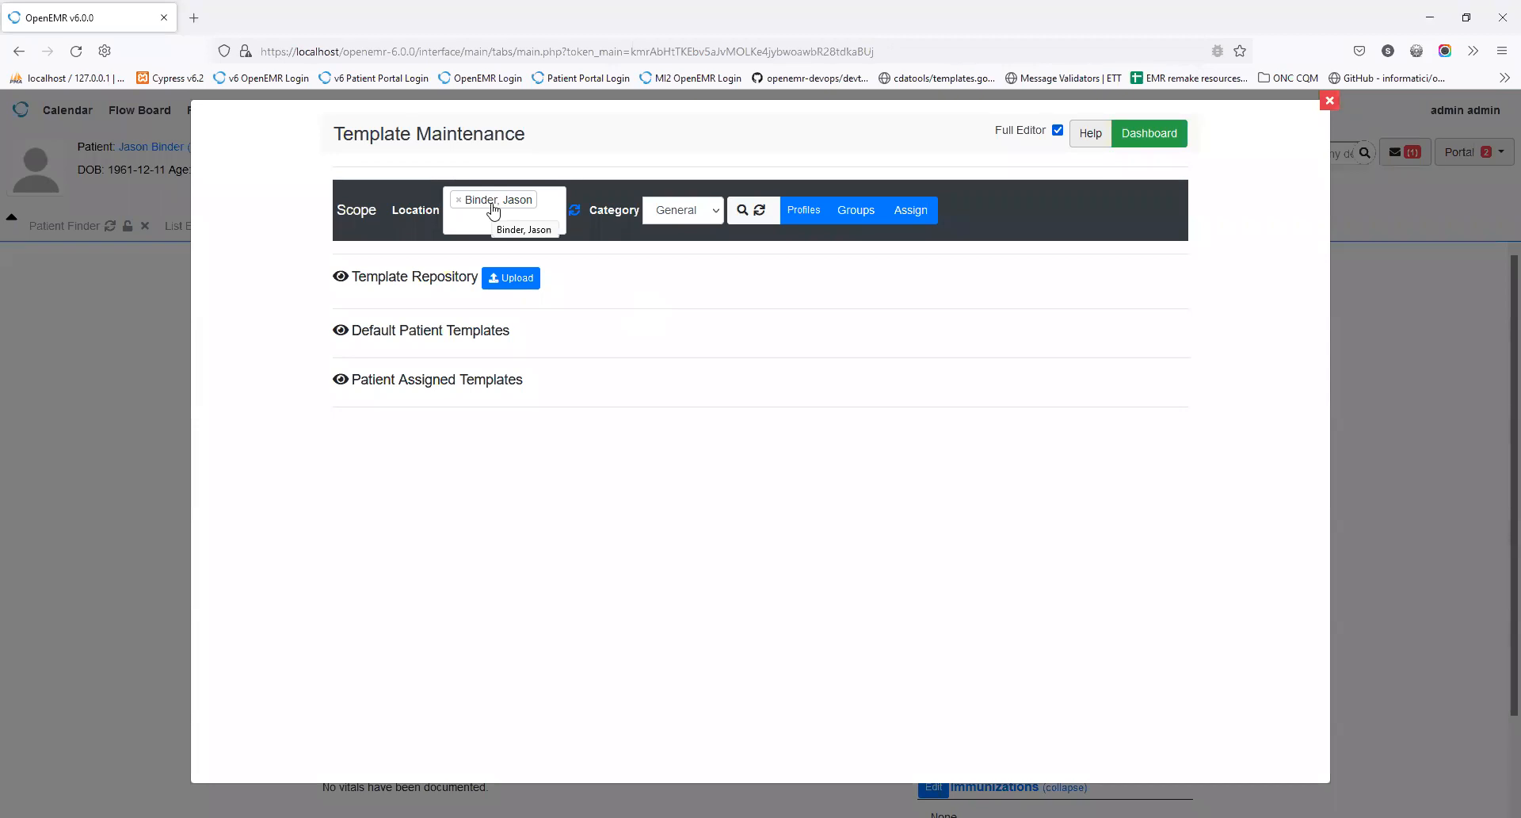
click(340, 382)
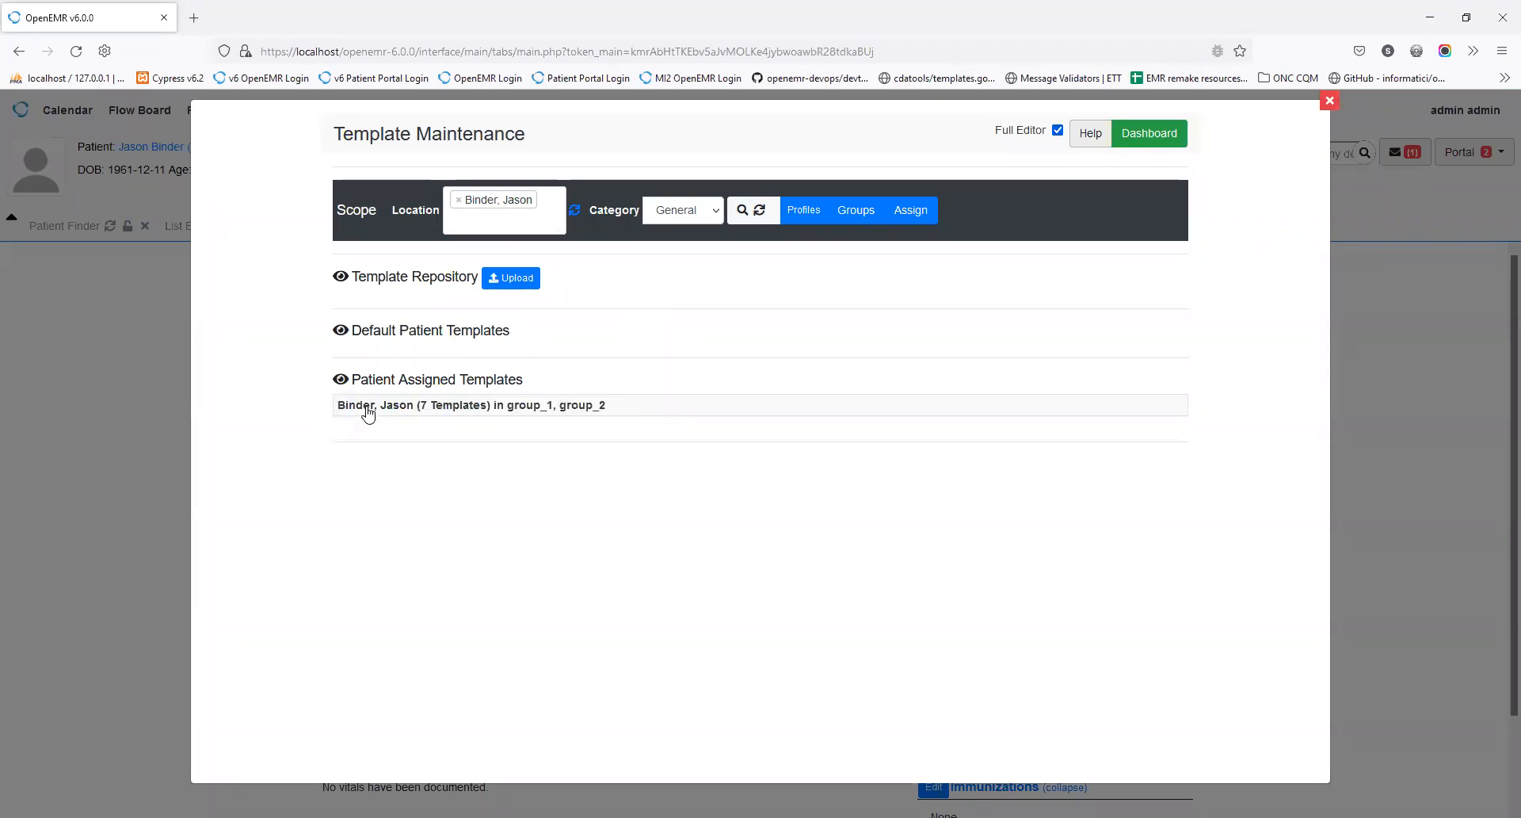
click(368, 408)
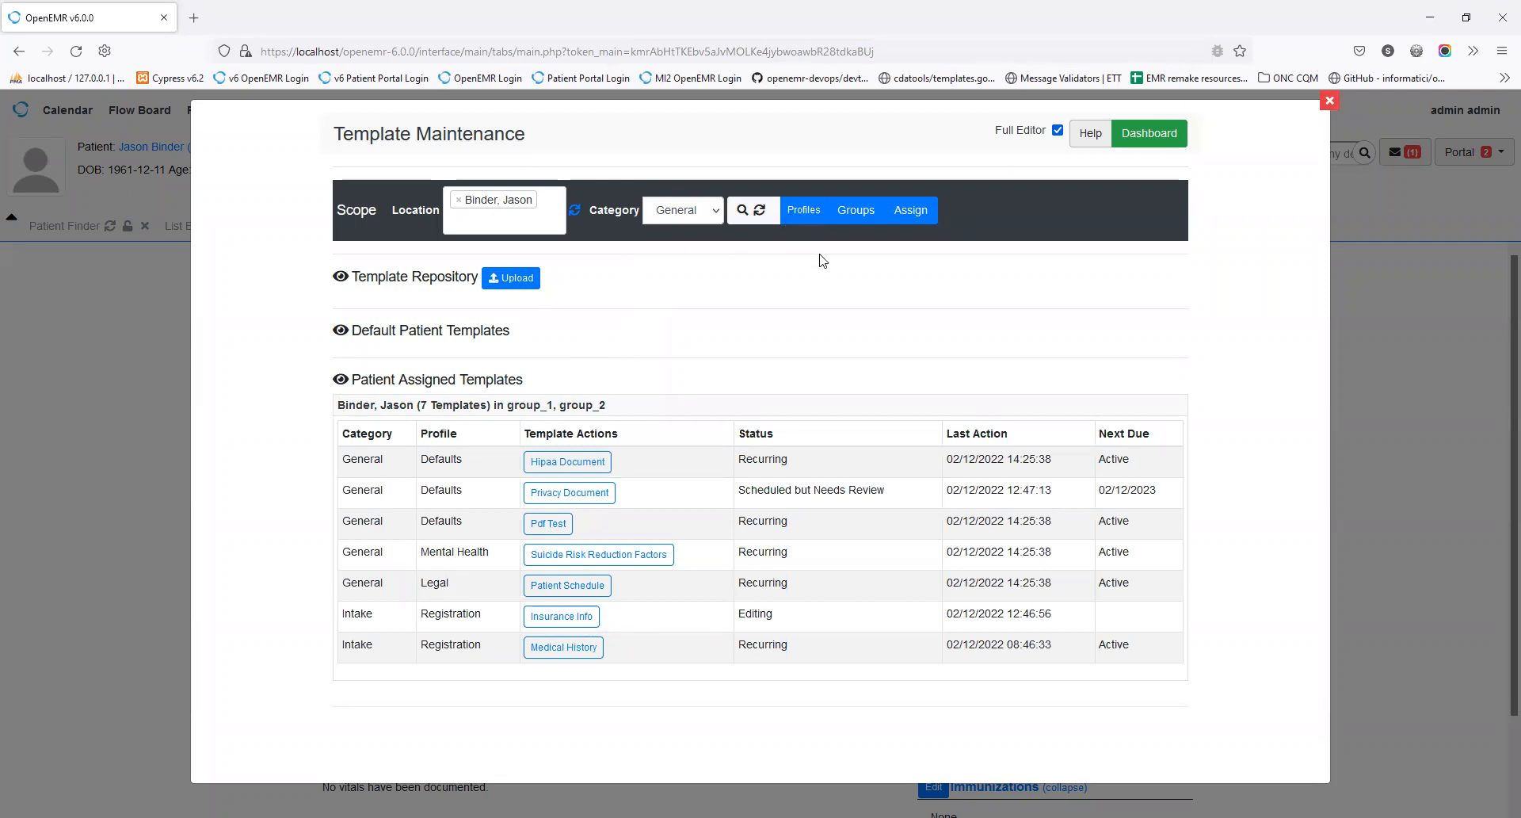
click(1329, 104)
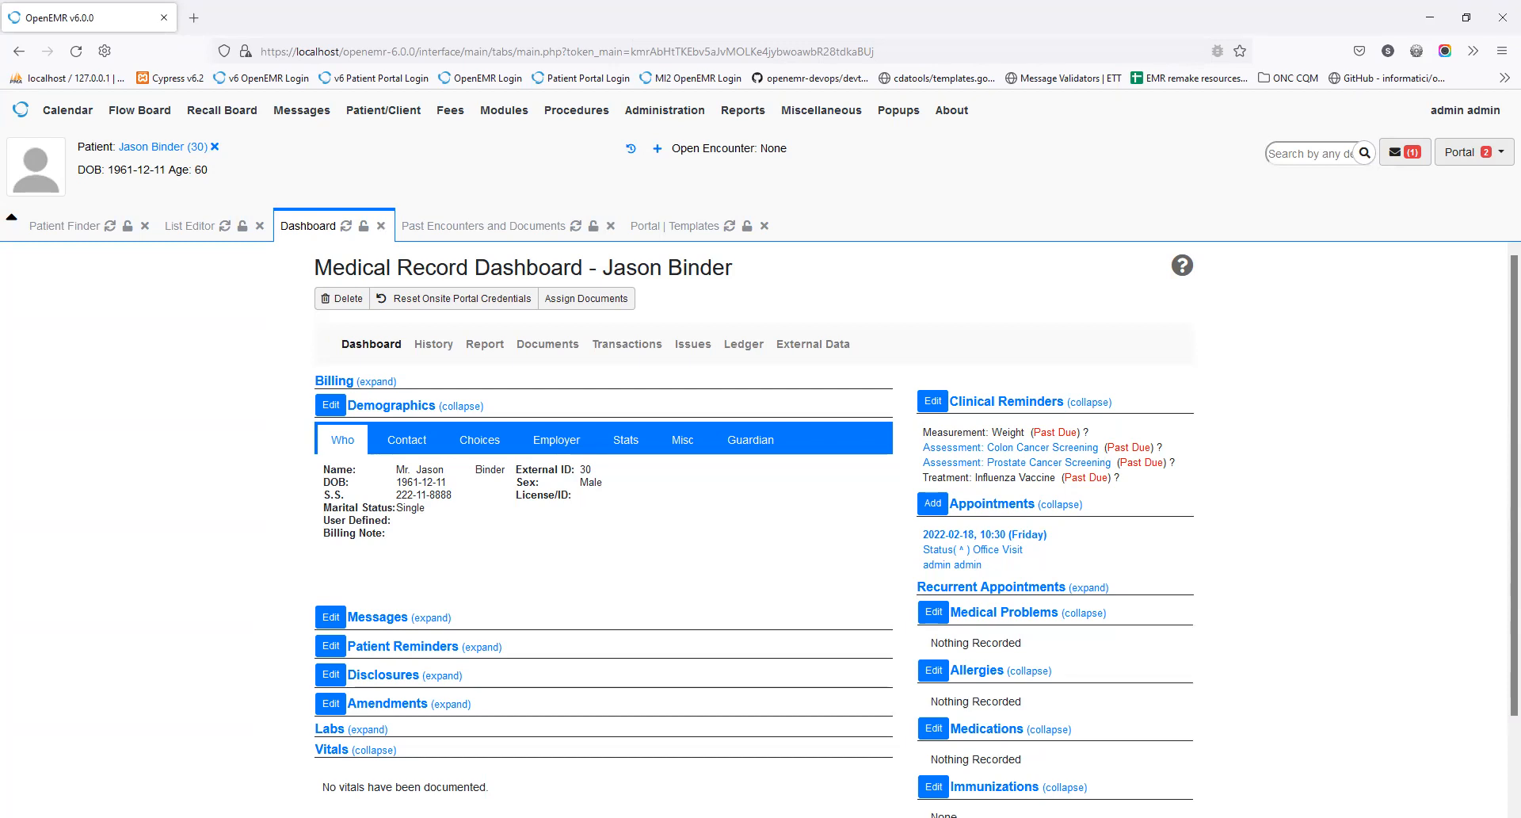
key(alt+Tab)
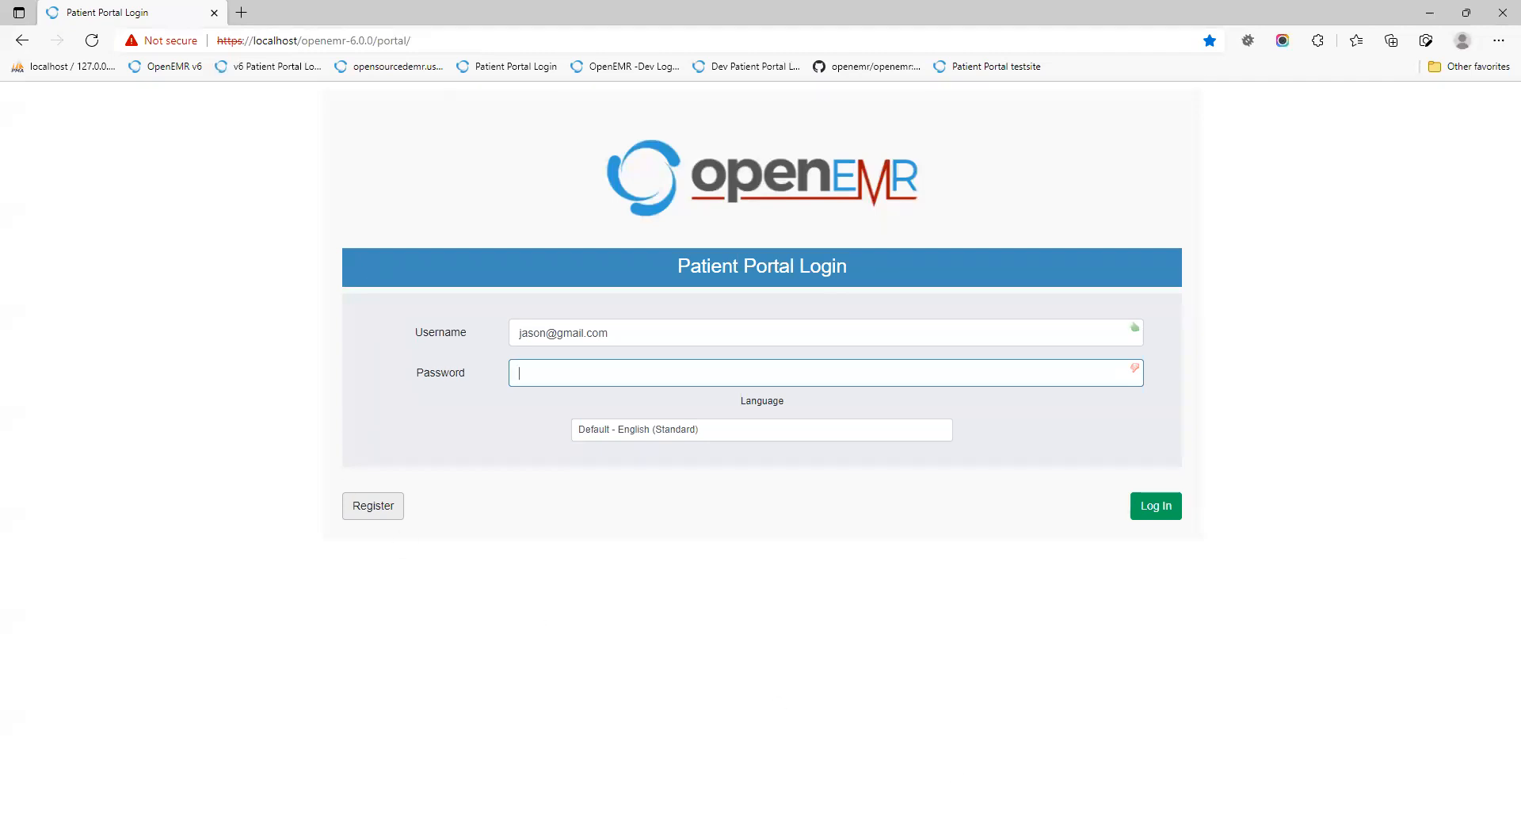
key(alt+Tab)
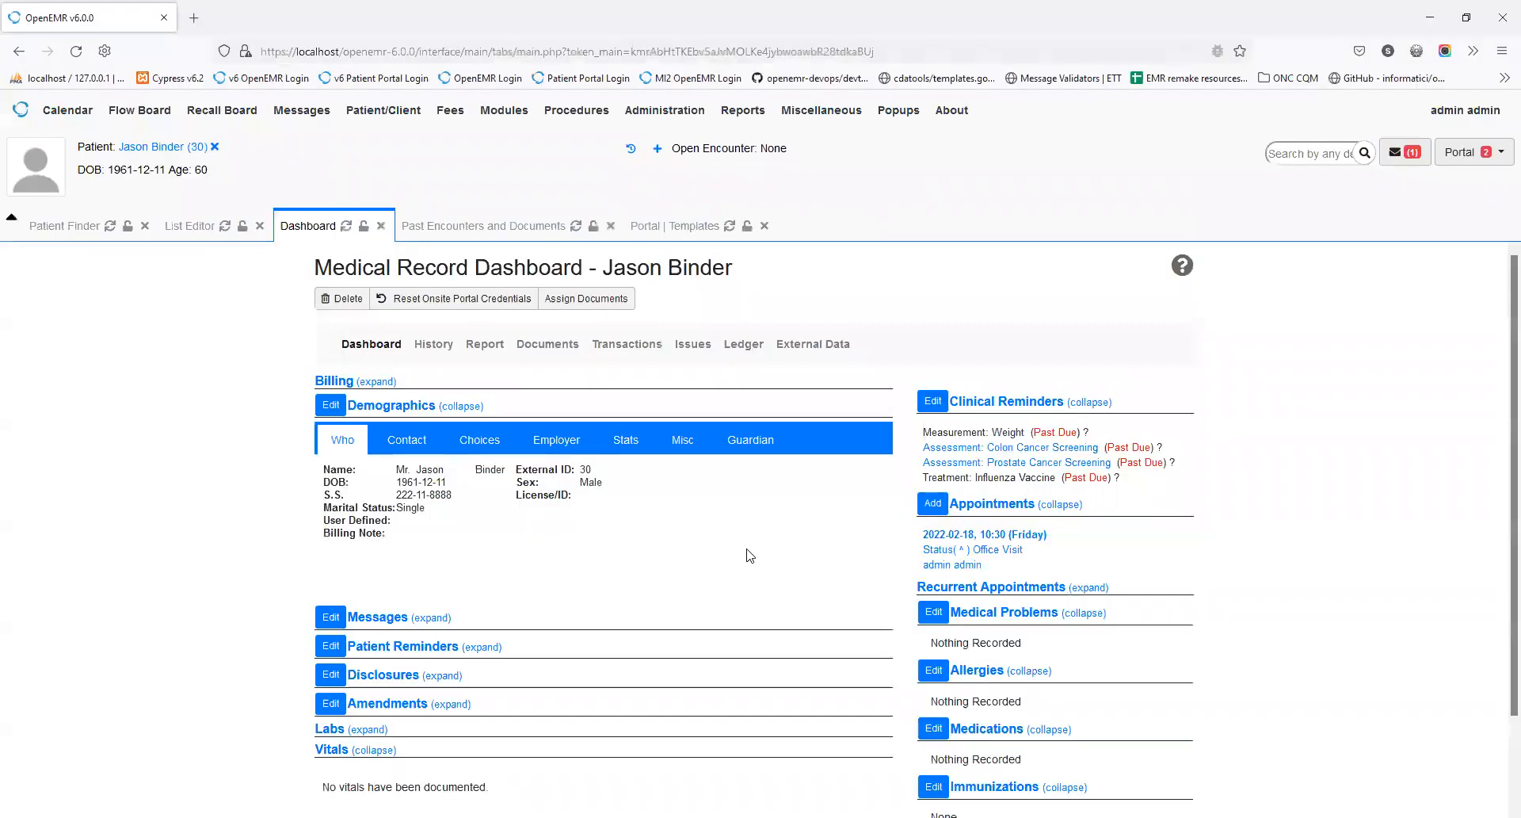
Step: In Portal Templates Profiles, drag Insurance Info below Medical History in Registration, then quit the editor
click(686, 228)
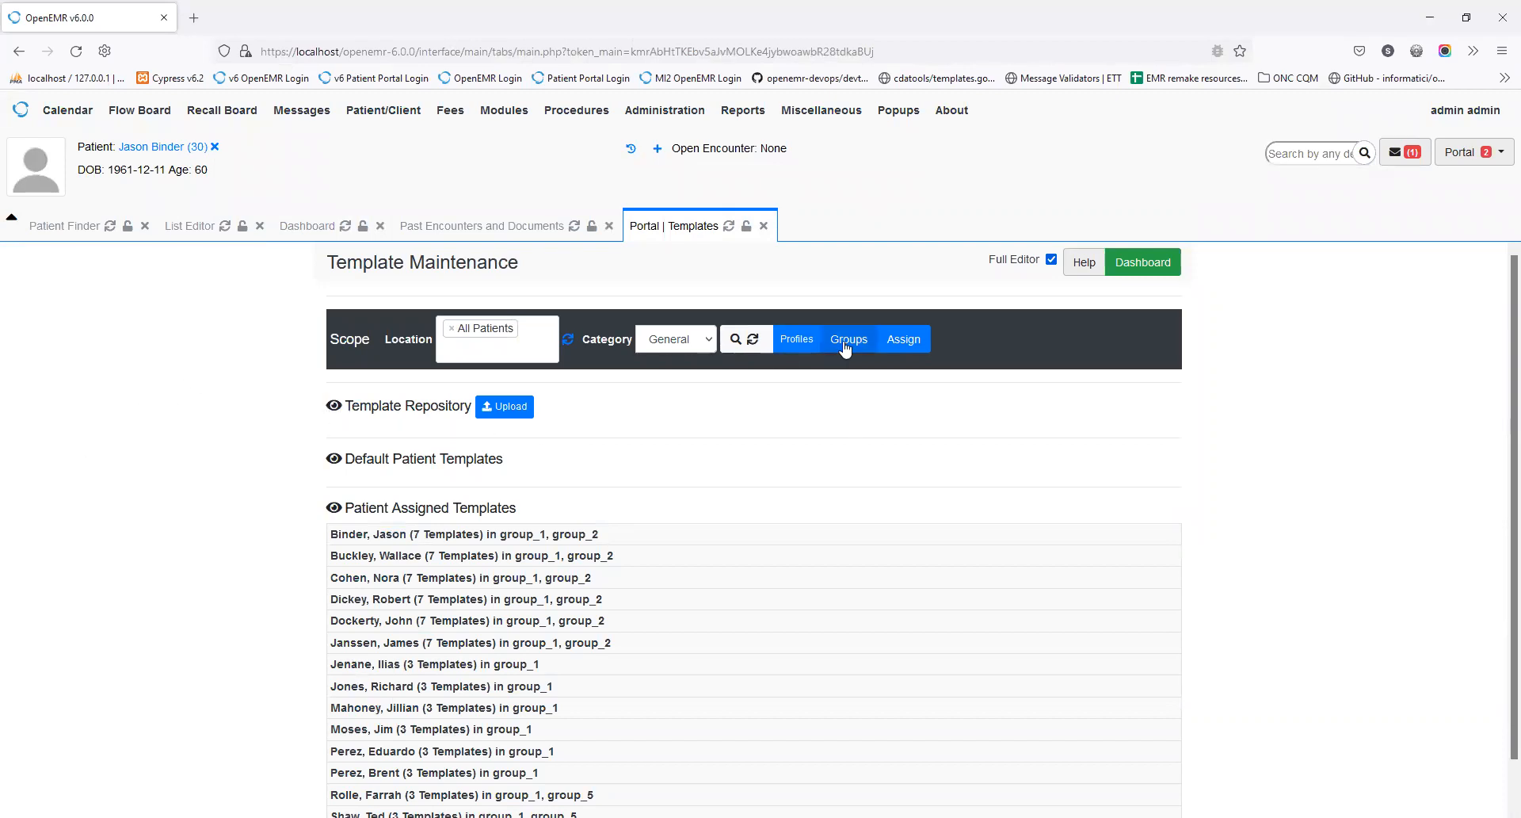
click(800, 339)
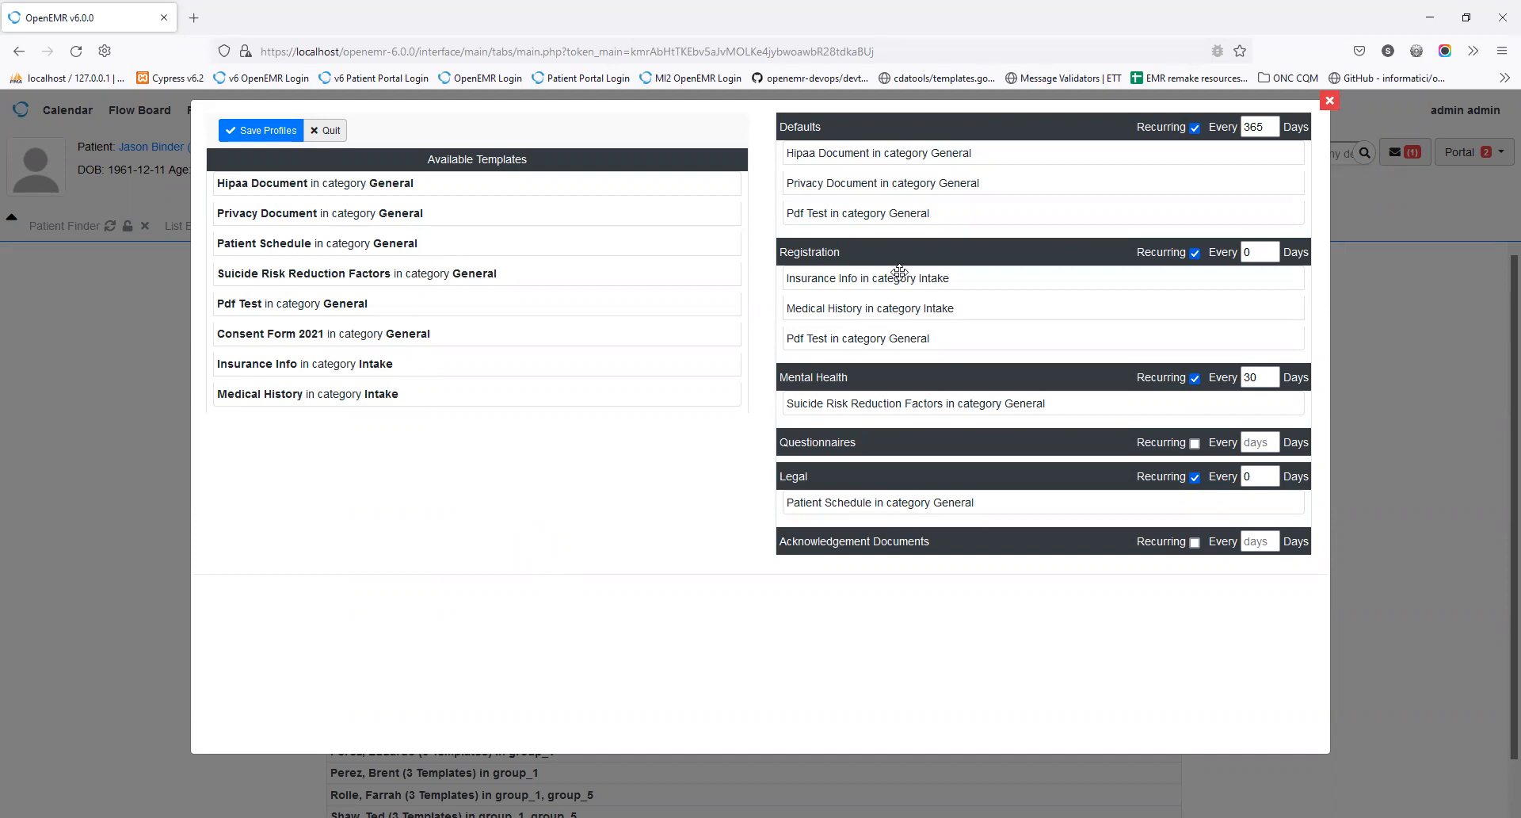
drag(881, 273, 546, 262)
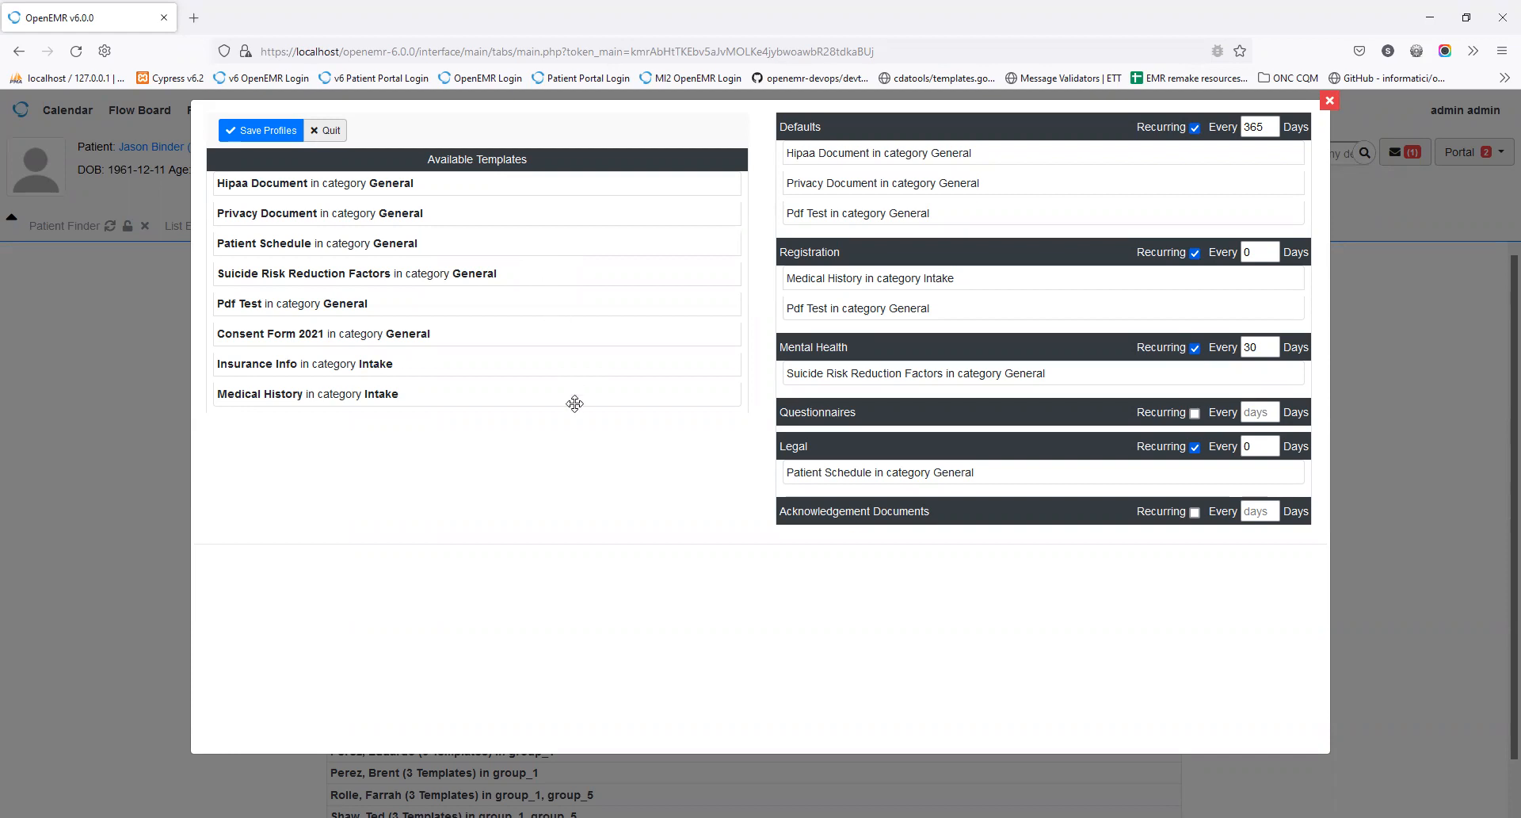
drag(576, 365, 840, 464)
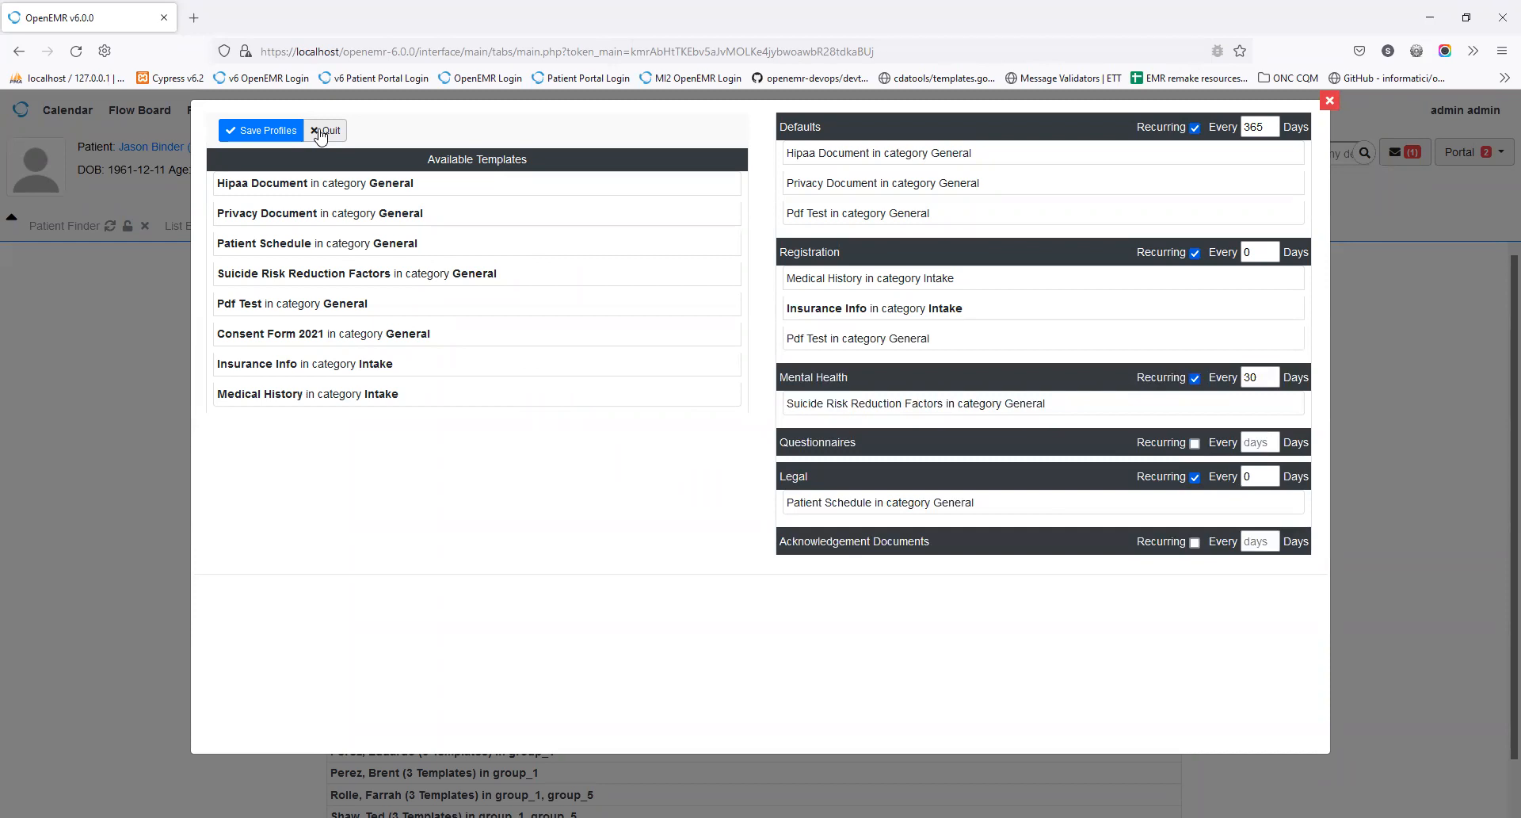
click(325, 130)
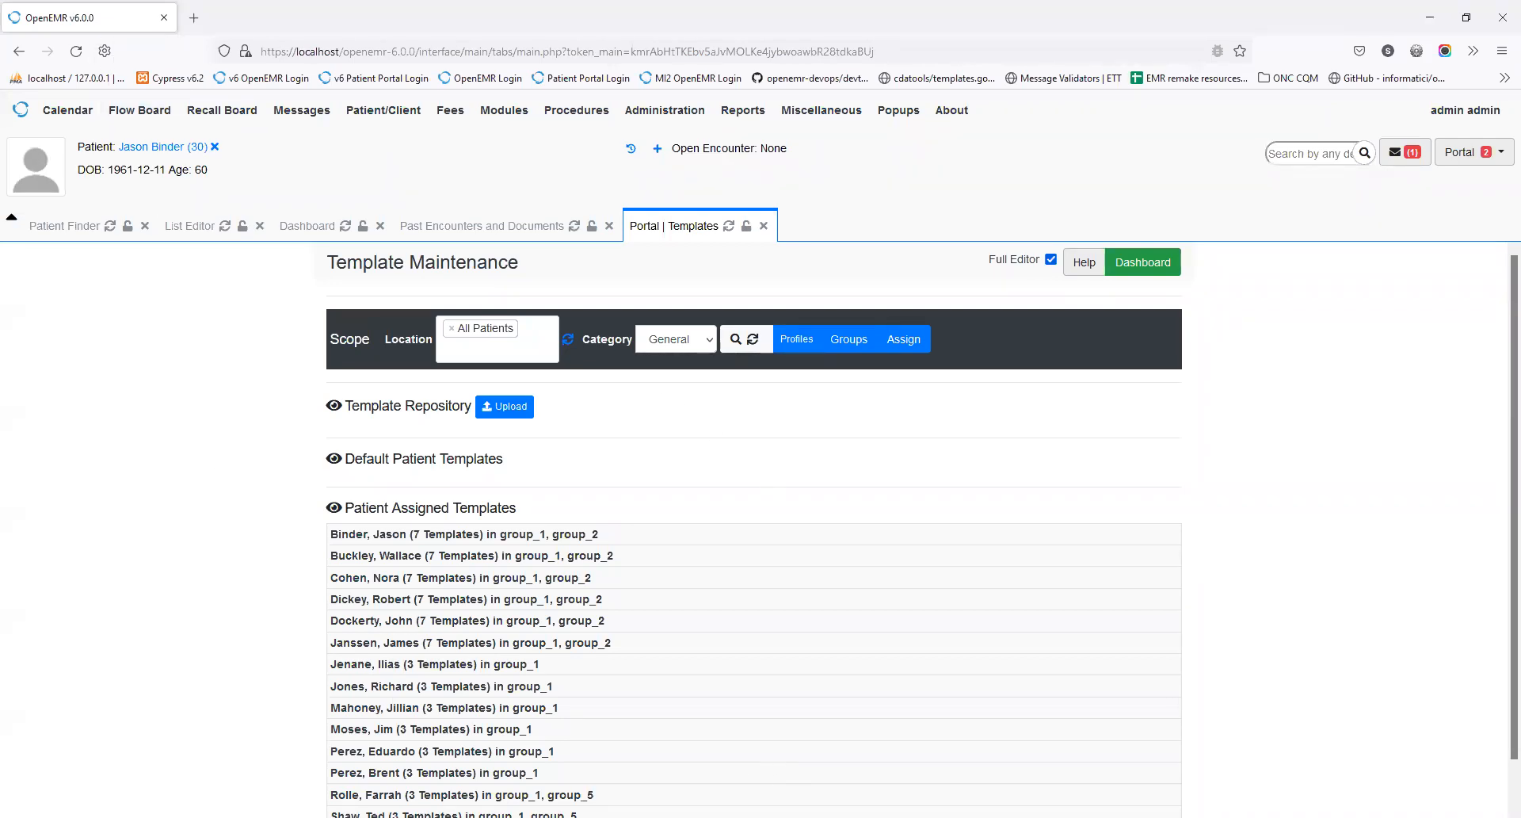
Step: Log in to the Patient Portal with the patient's e-mail username and password
key(alt+Tab)
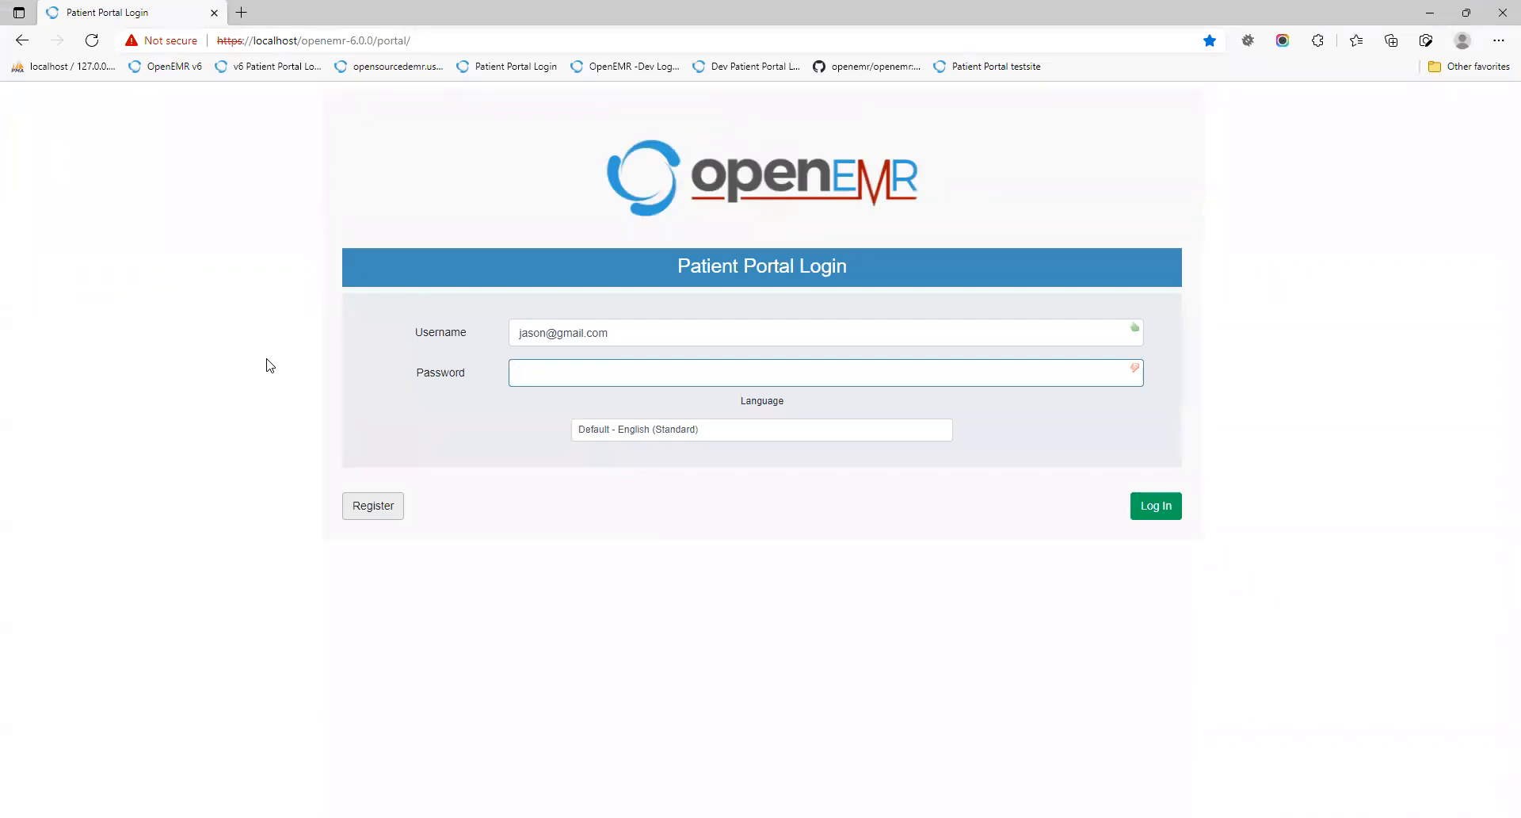
text(********)
click(1145, 521)
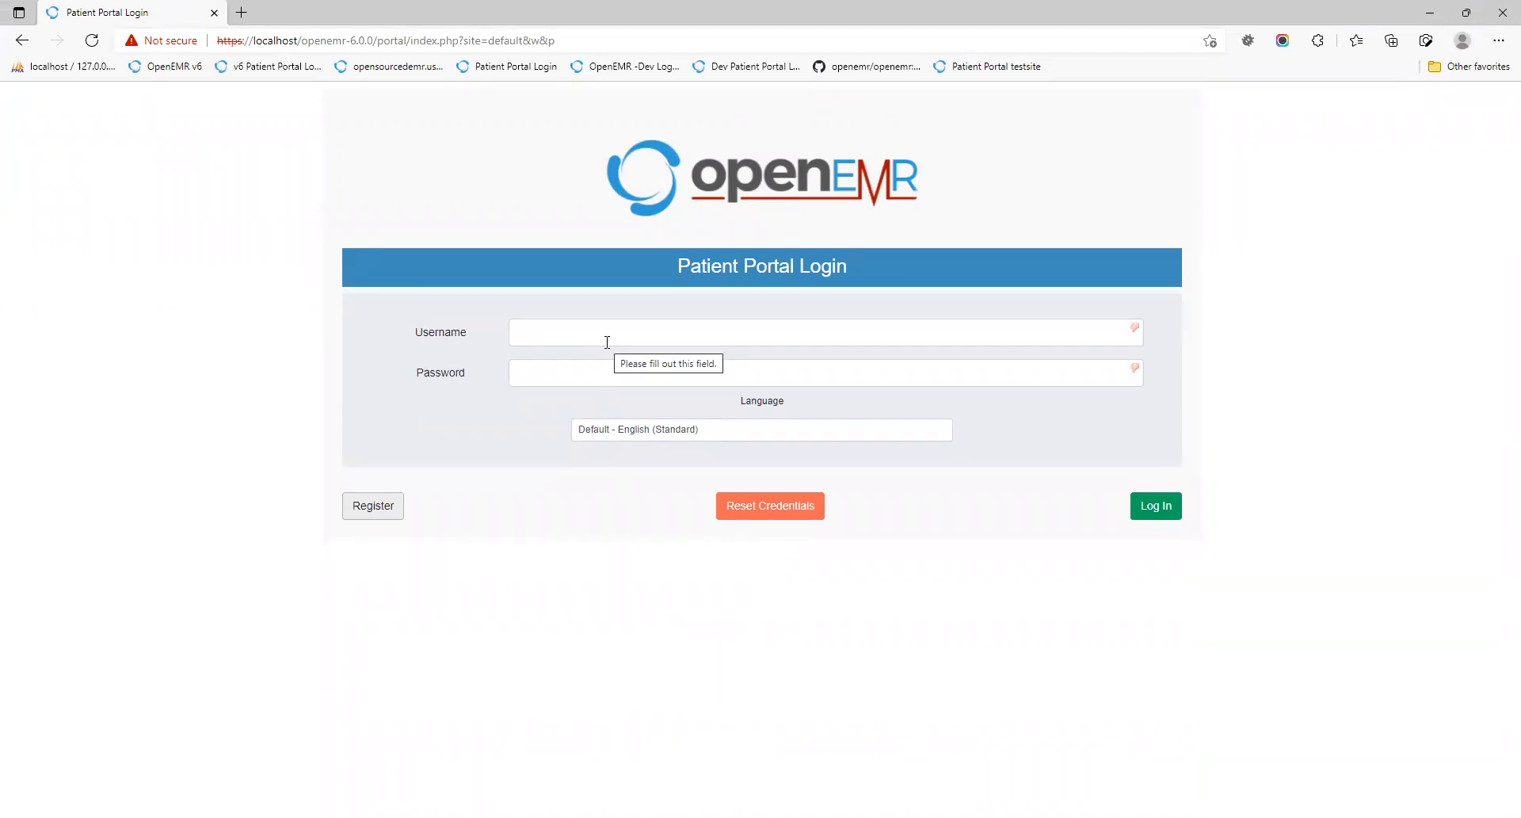
click(610, 342)
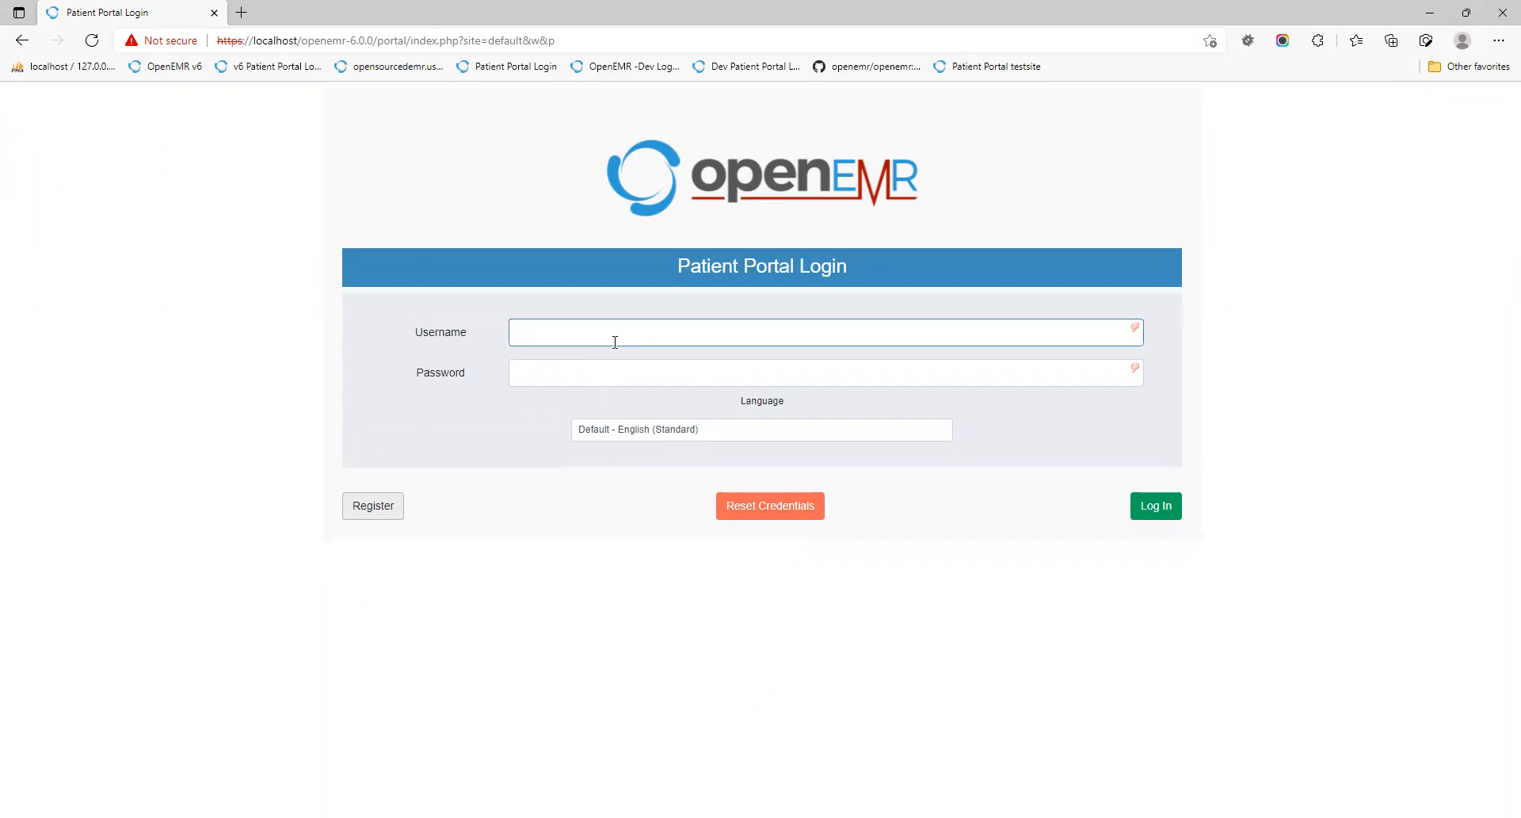
key(Tab)
key(Return)
text(•••••••)
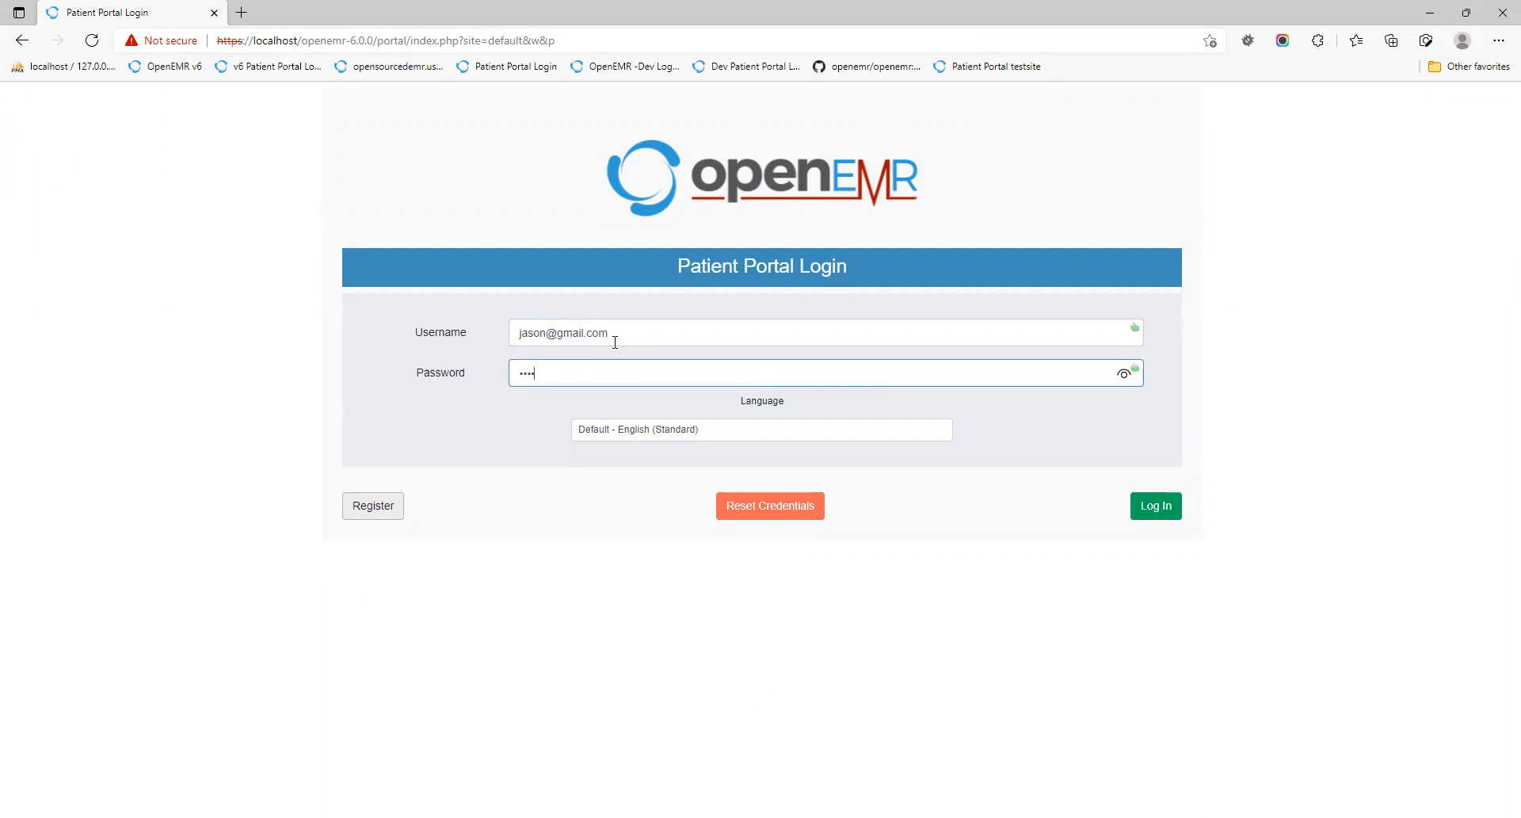
text(••)
click(1156, 511)
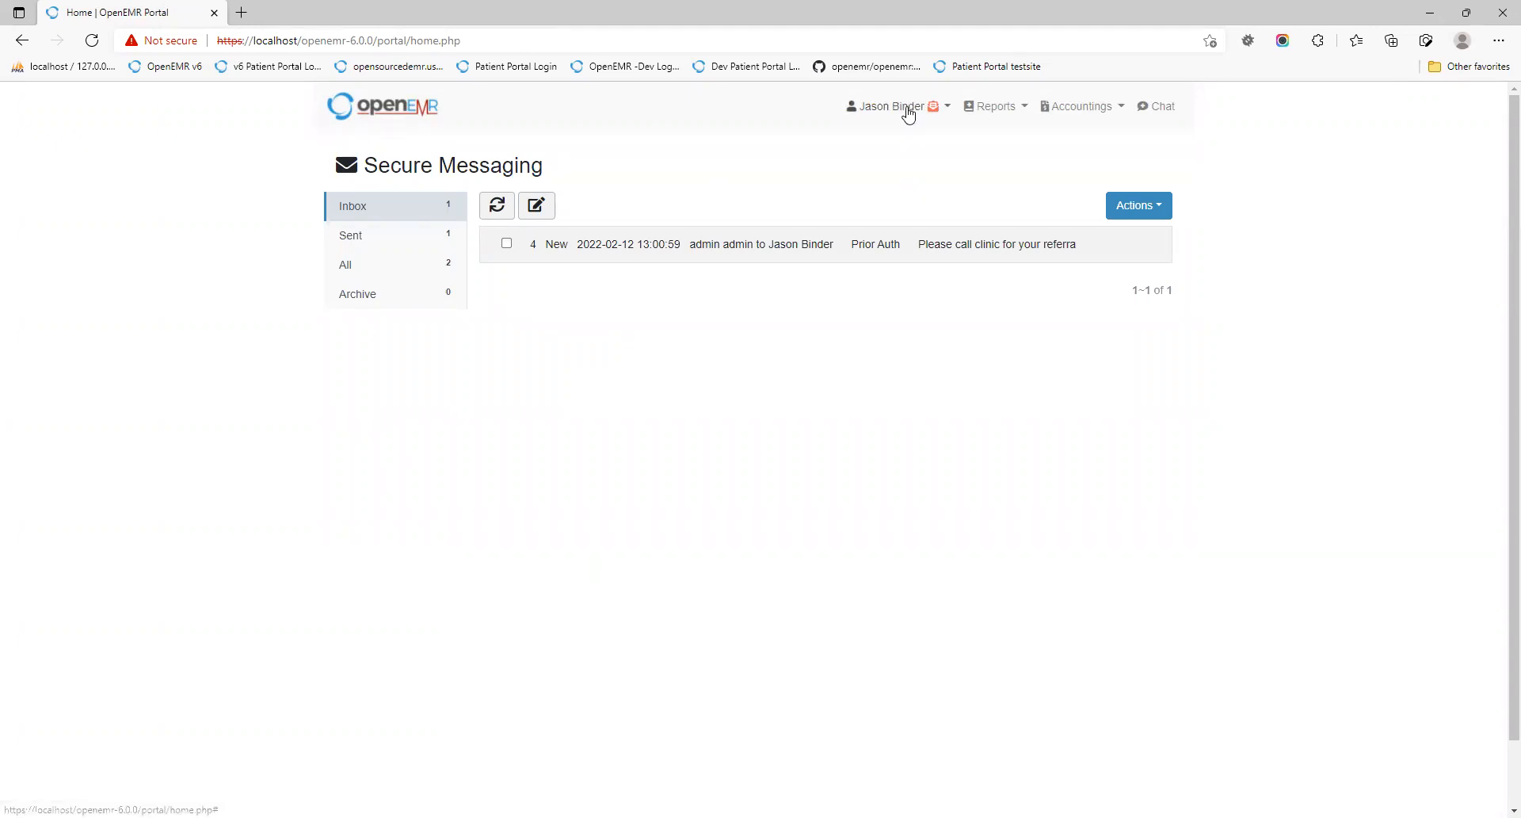
Step: Go to My Documents from the patient's account menu in the top bar
click(948, 111)
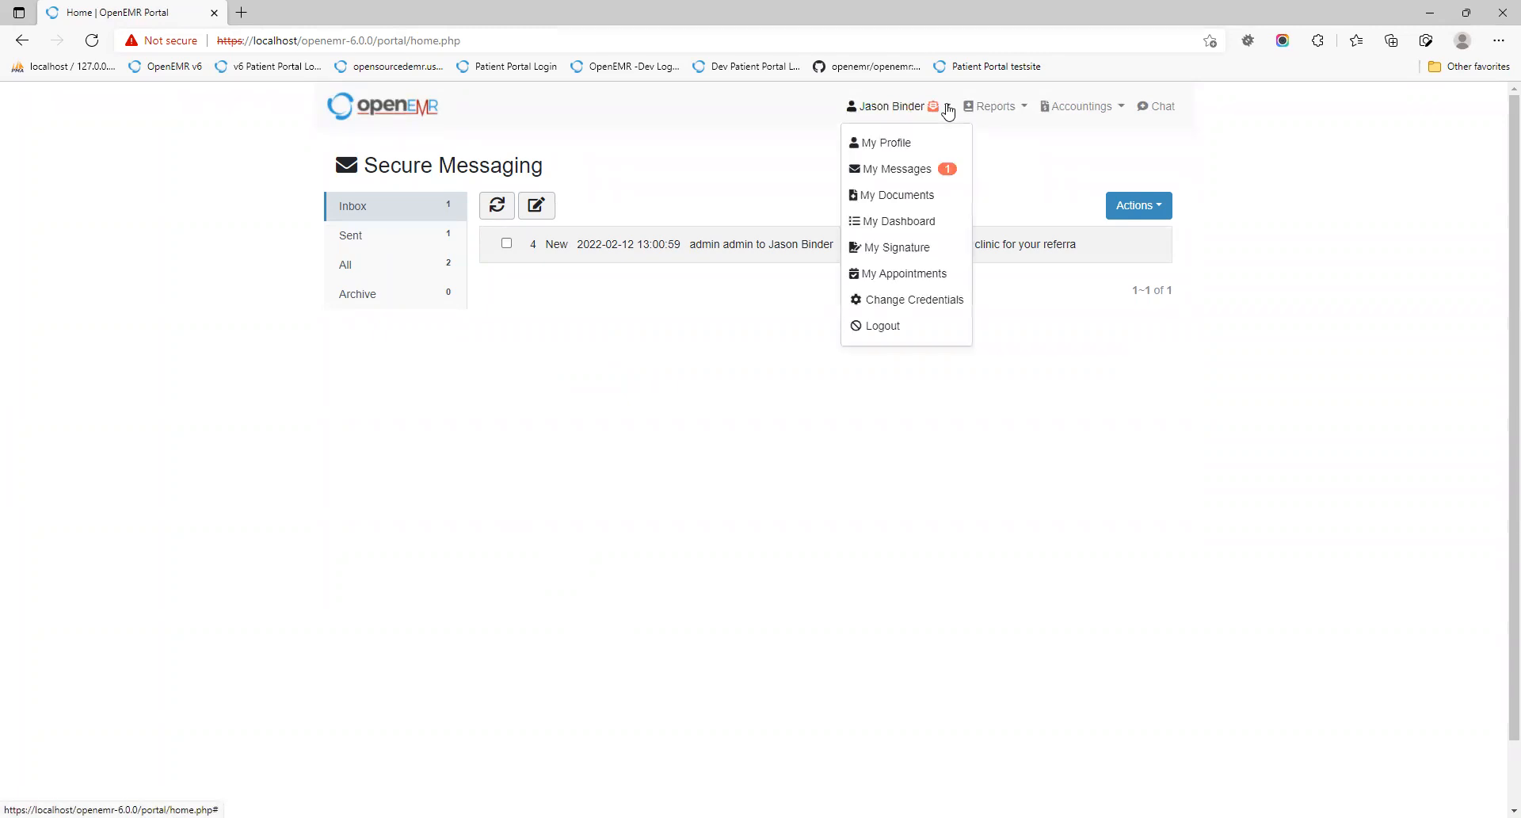
click(948, 111)
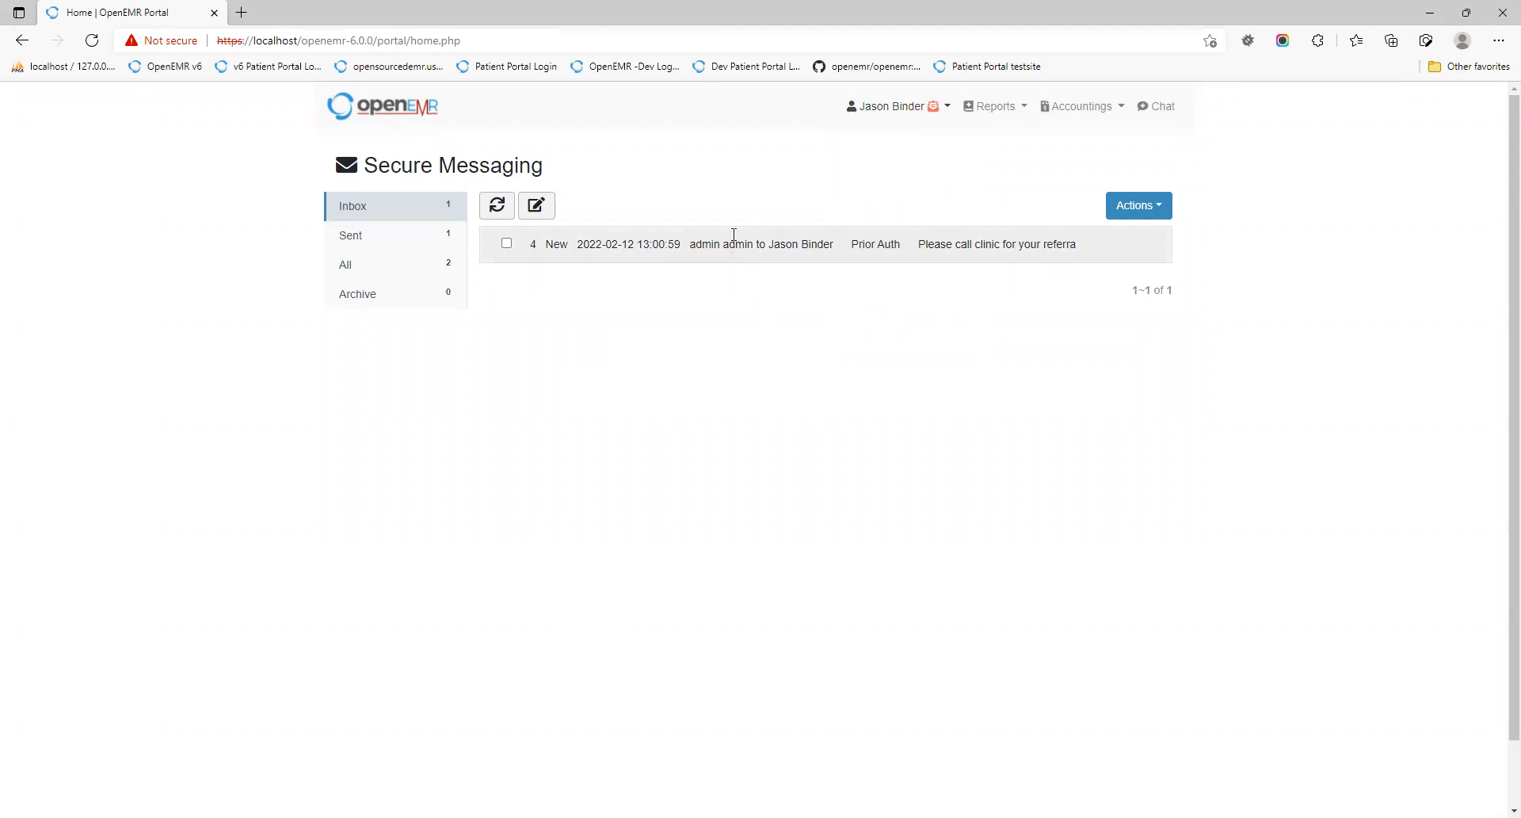
click(869, 117)
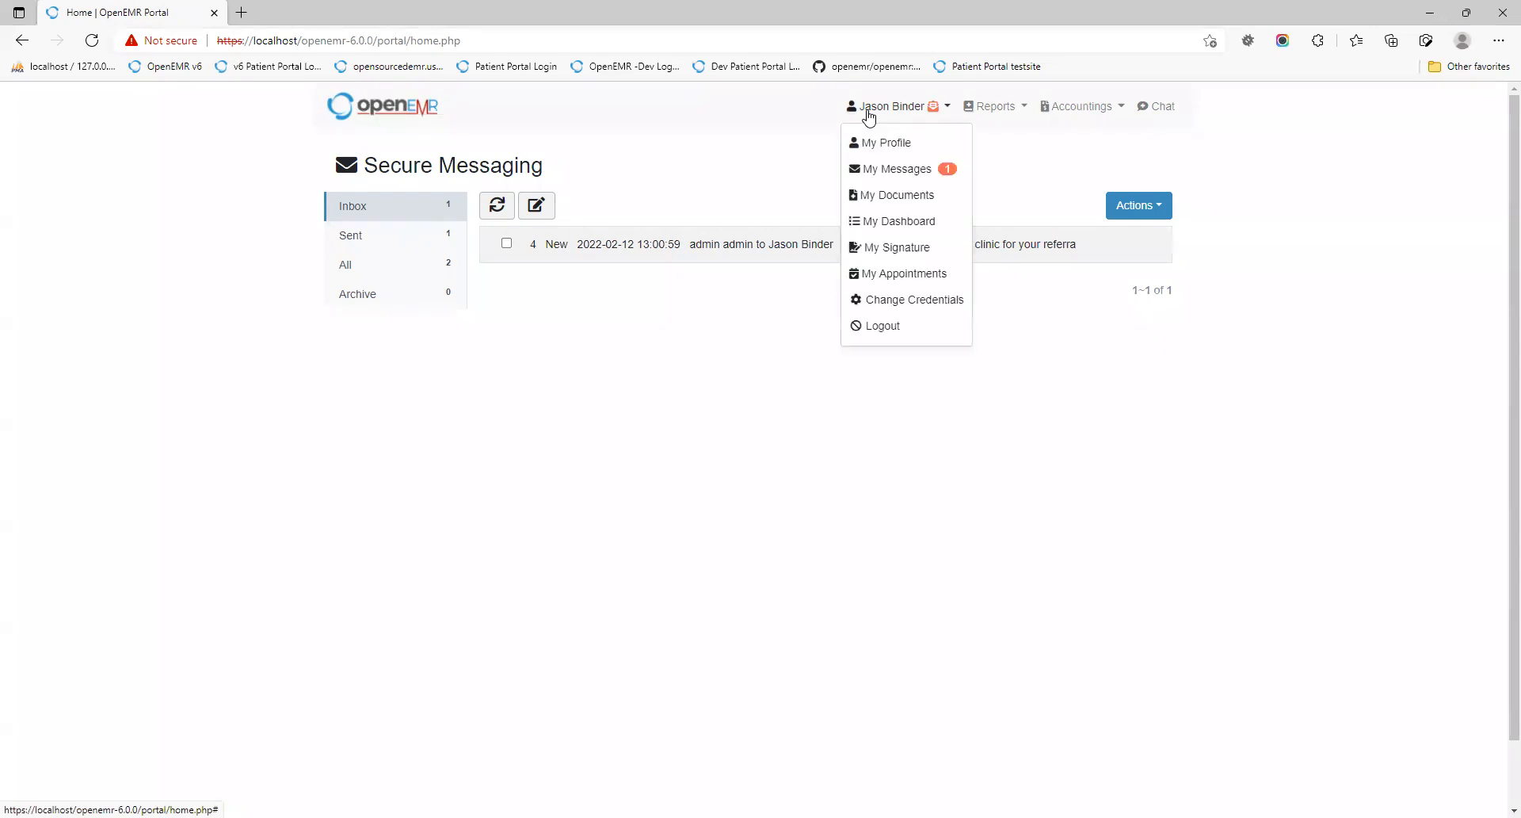
click(879, 193)
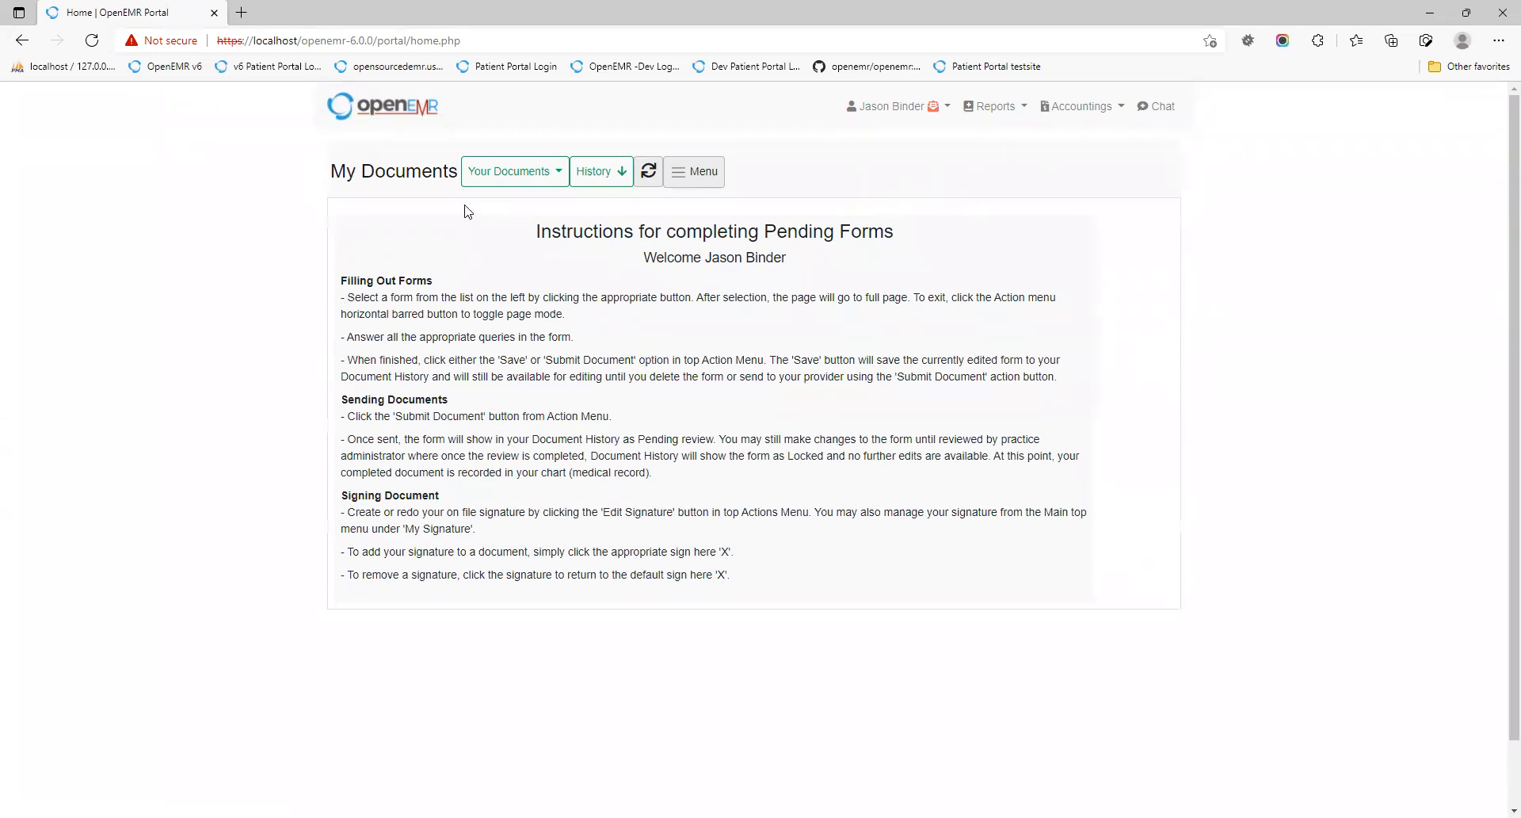
Step: Open the Hipaa Document from Your Documents, add the patient's signature, and dismiss the form
click(478, 176)
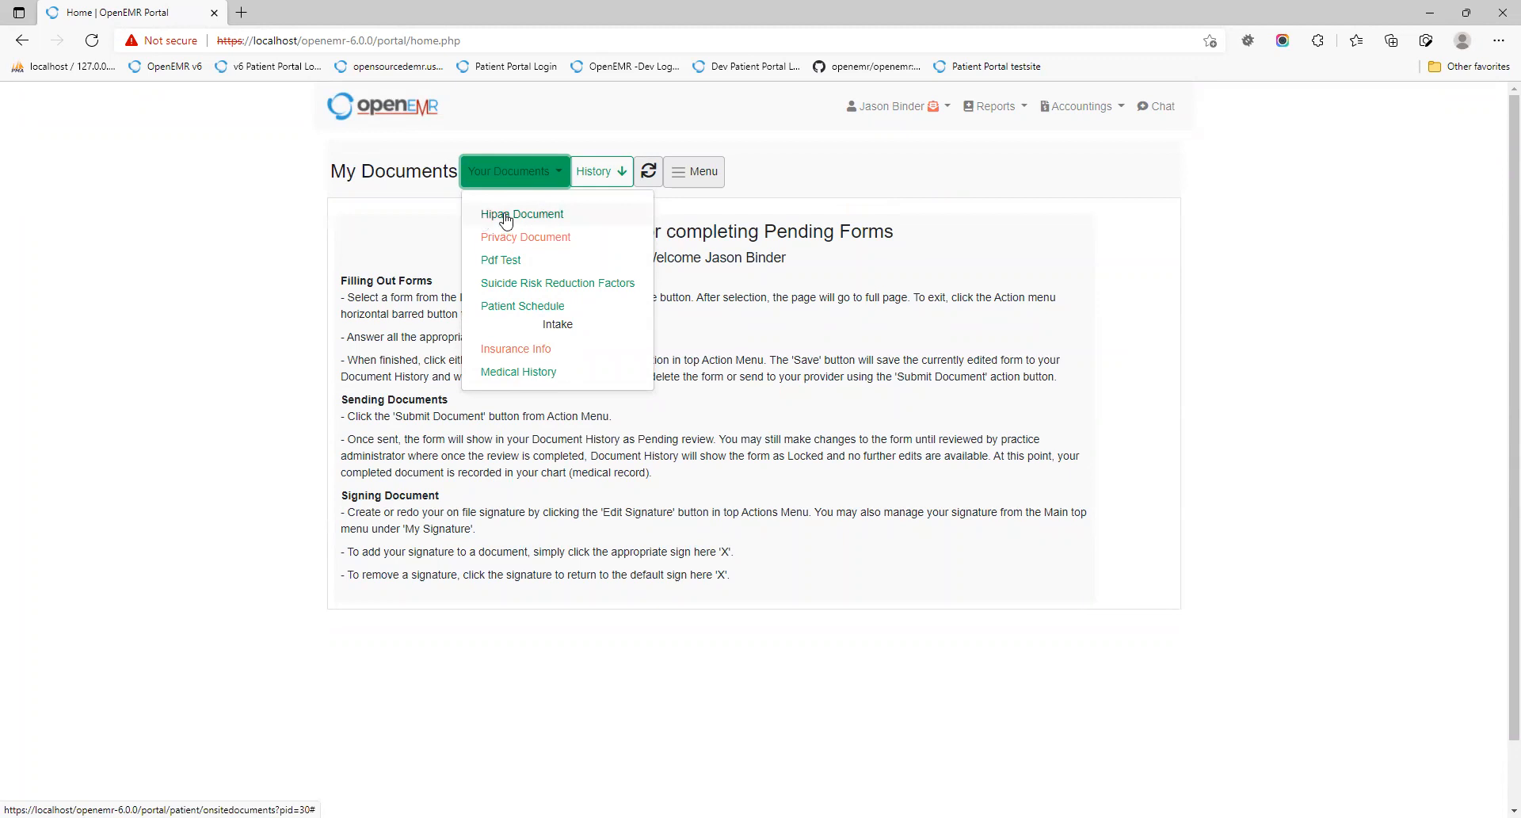
click(507, 220)
scroll(591, 495, down, 2)
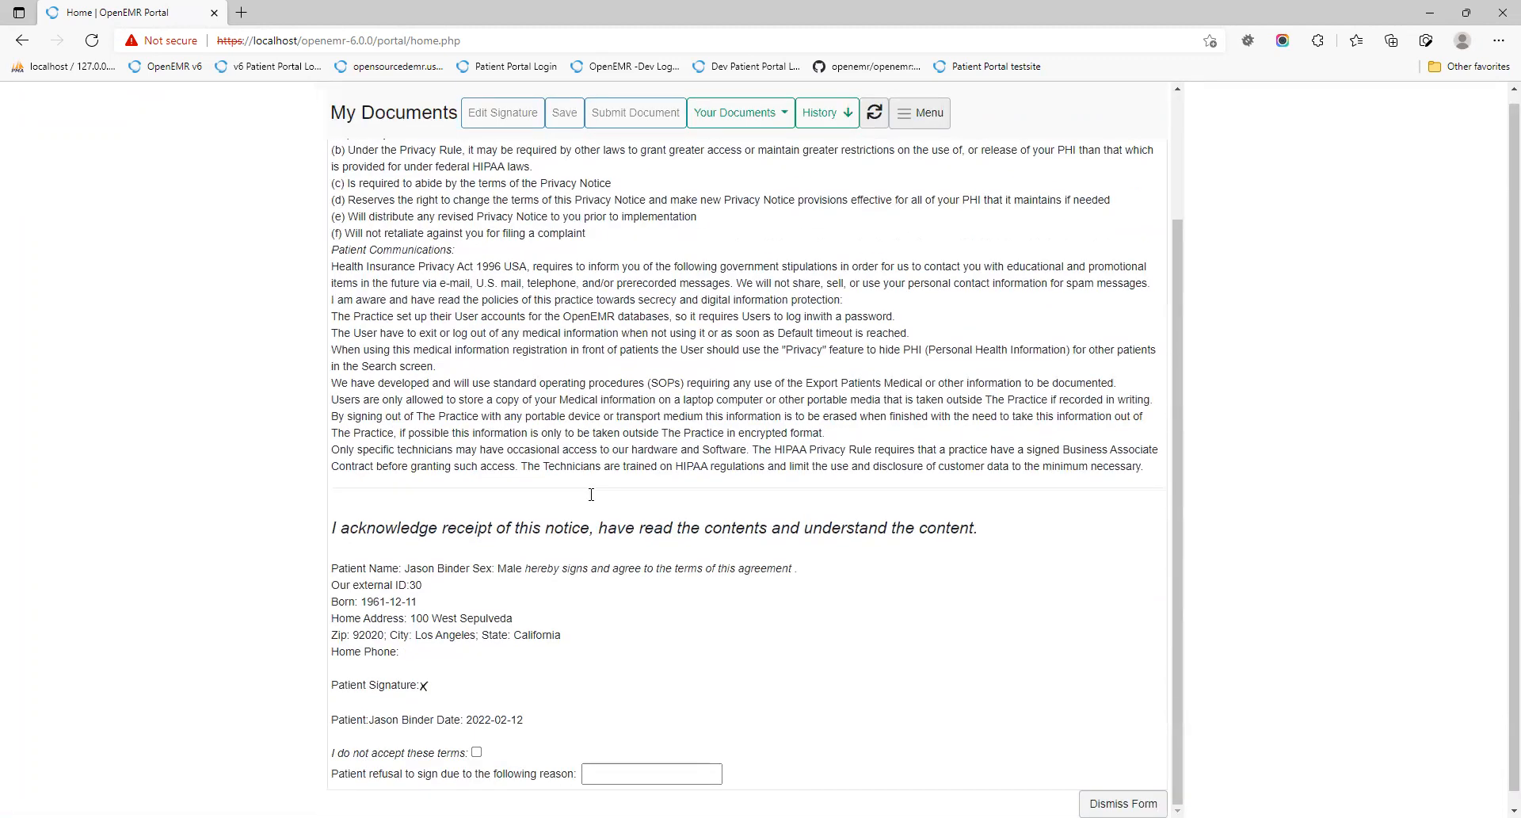
scroll(591, 494, down, 1)
click(424, 672)
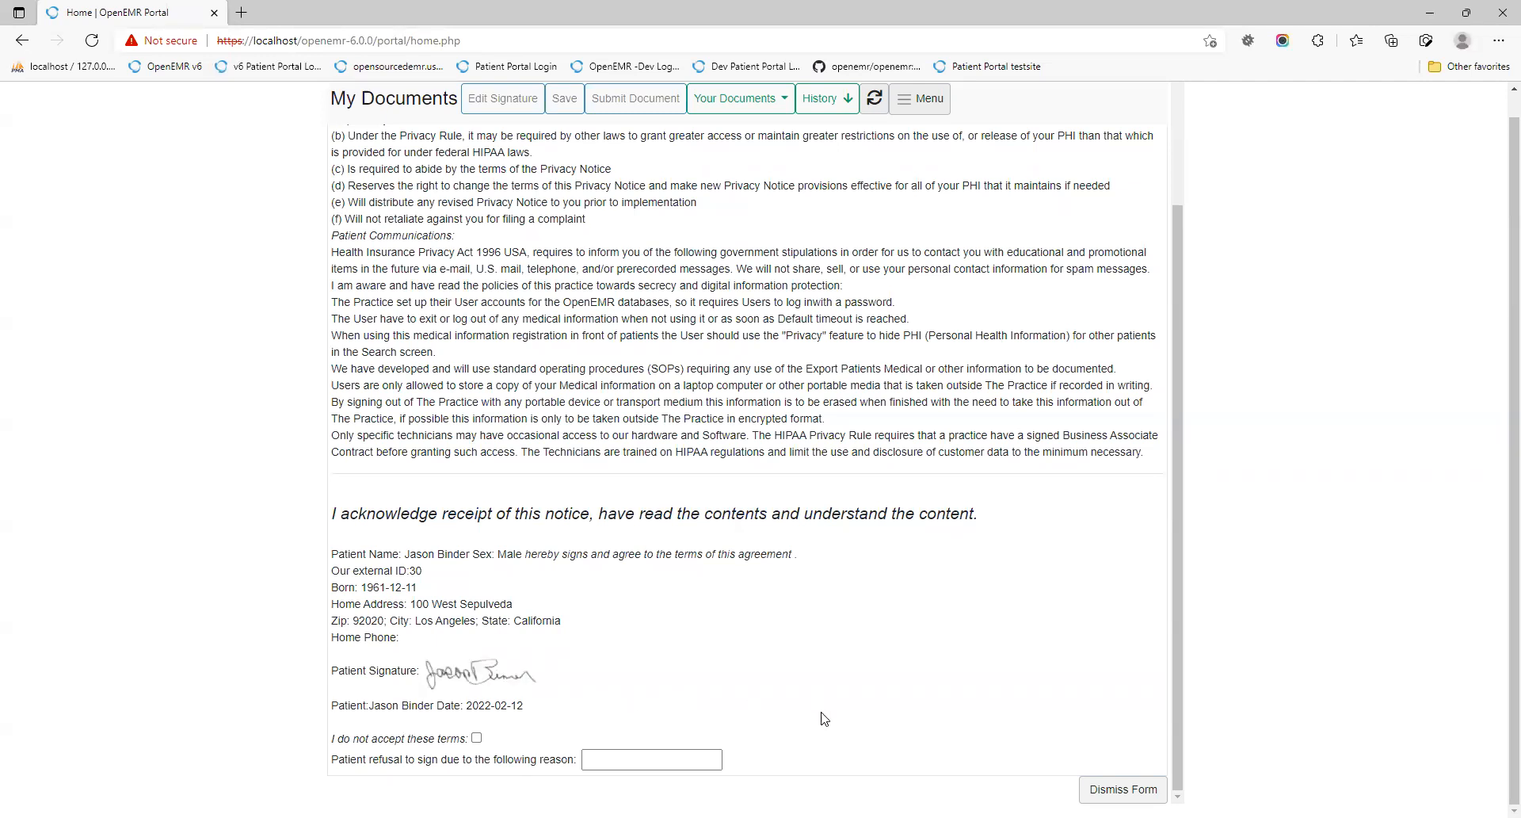
click(1117, 789)
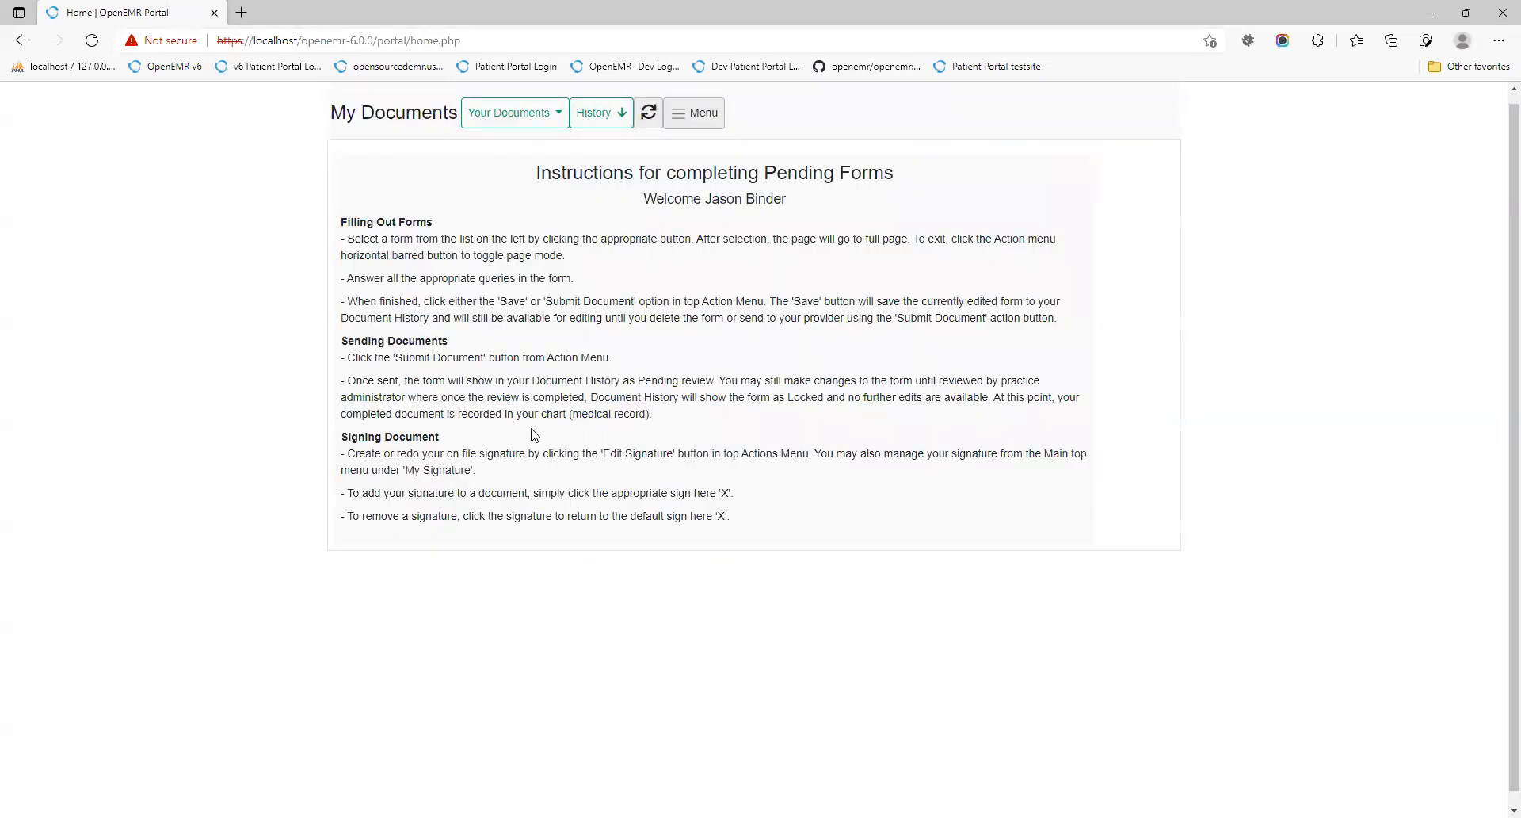
Step: Open the signed Insurance Info form, scroll through it, and dismiss it
click(493, 111)
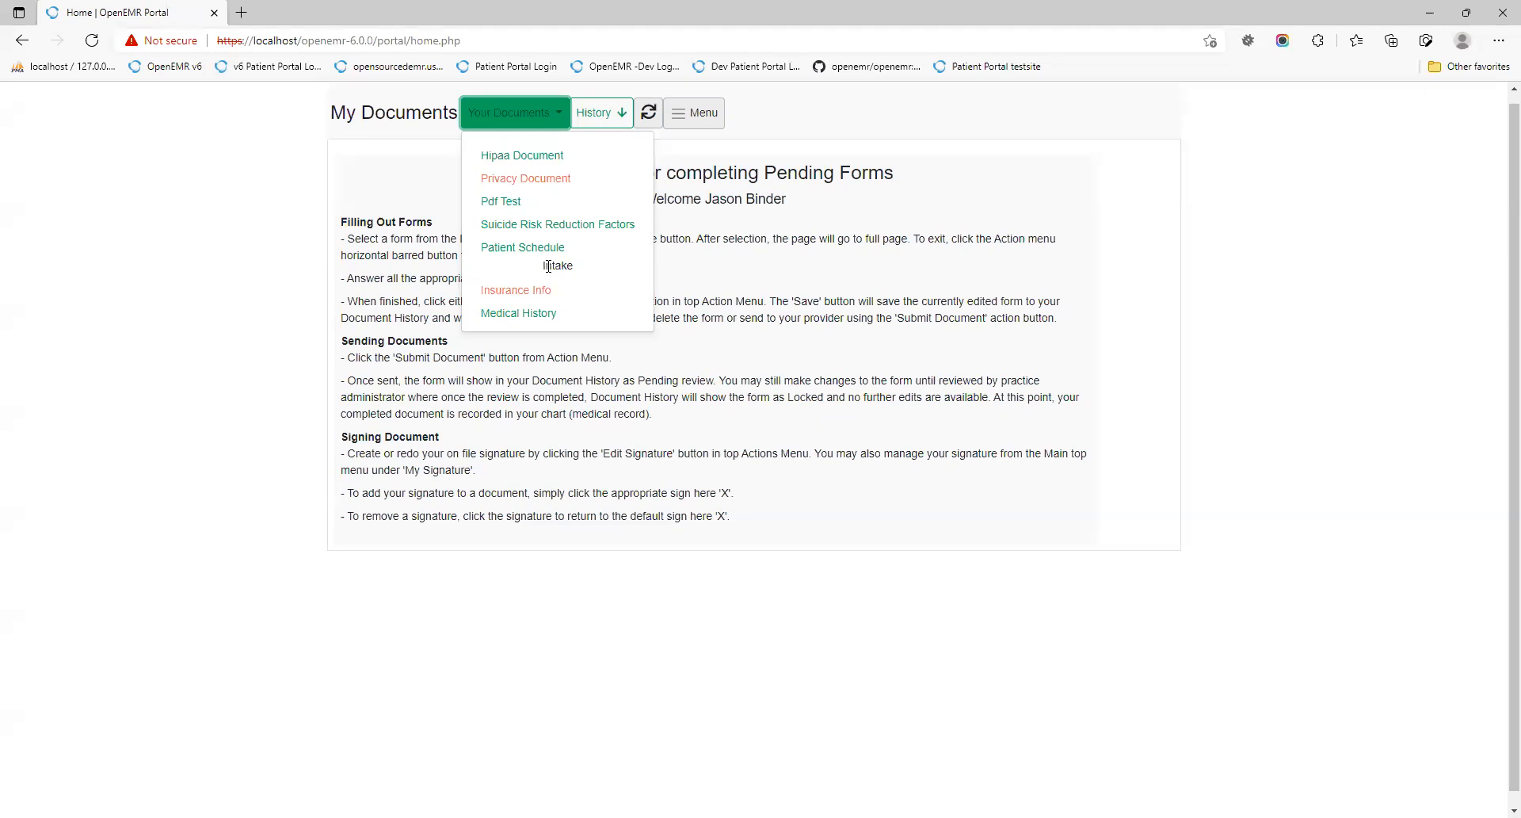
click(539, 291)
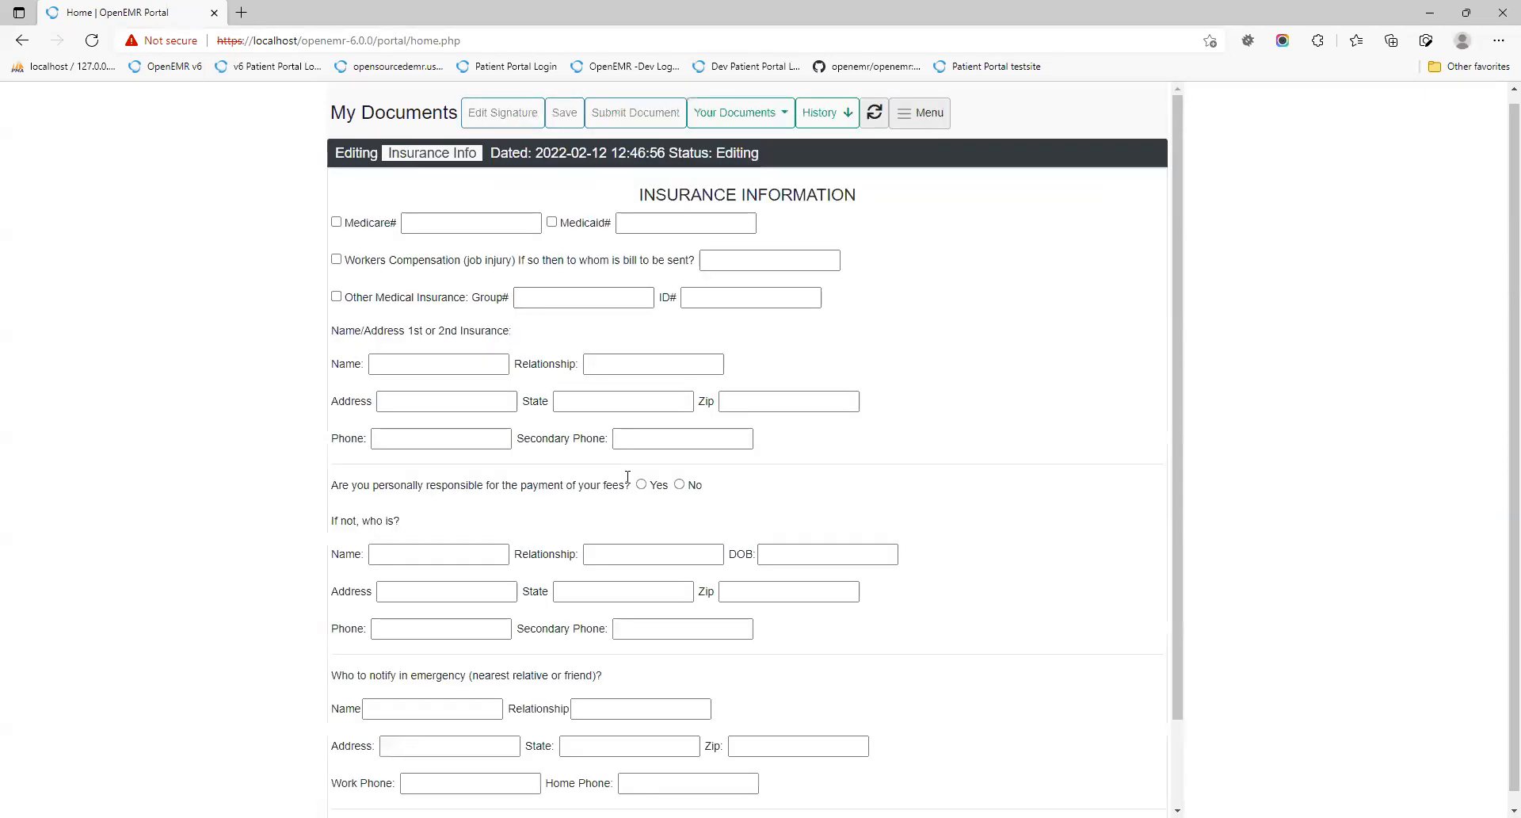
scroll(634, 483, down, 2)
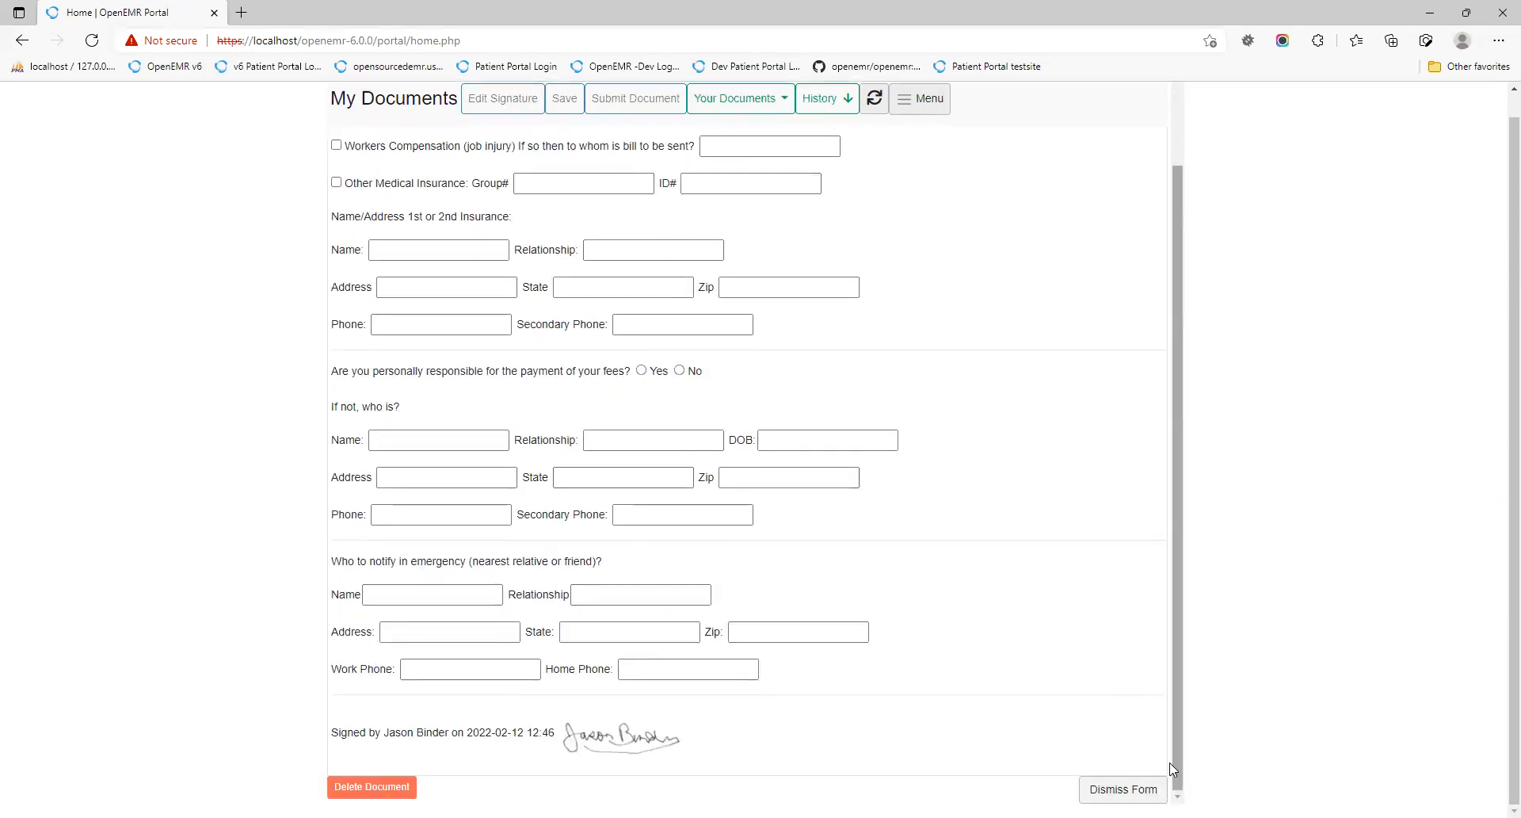
click(1124, 789)
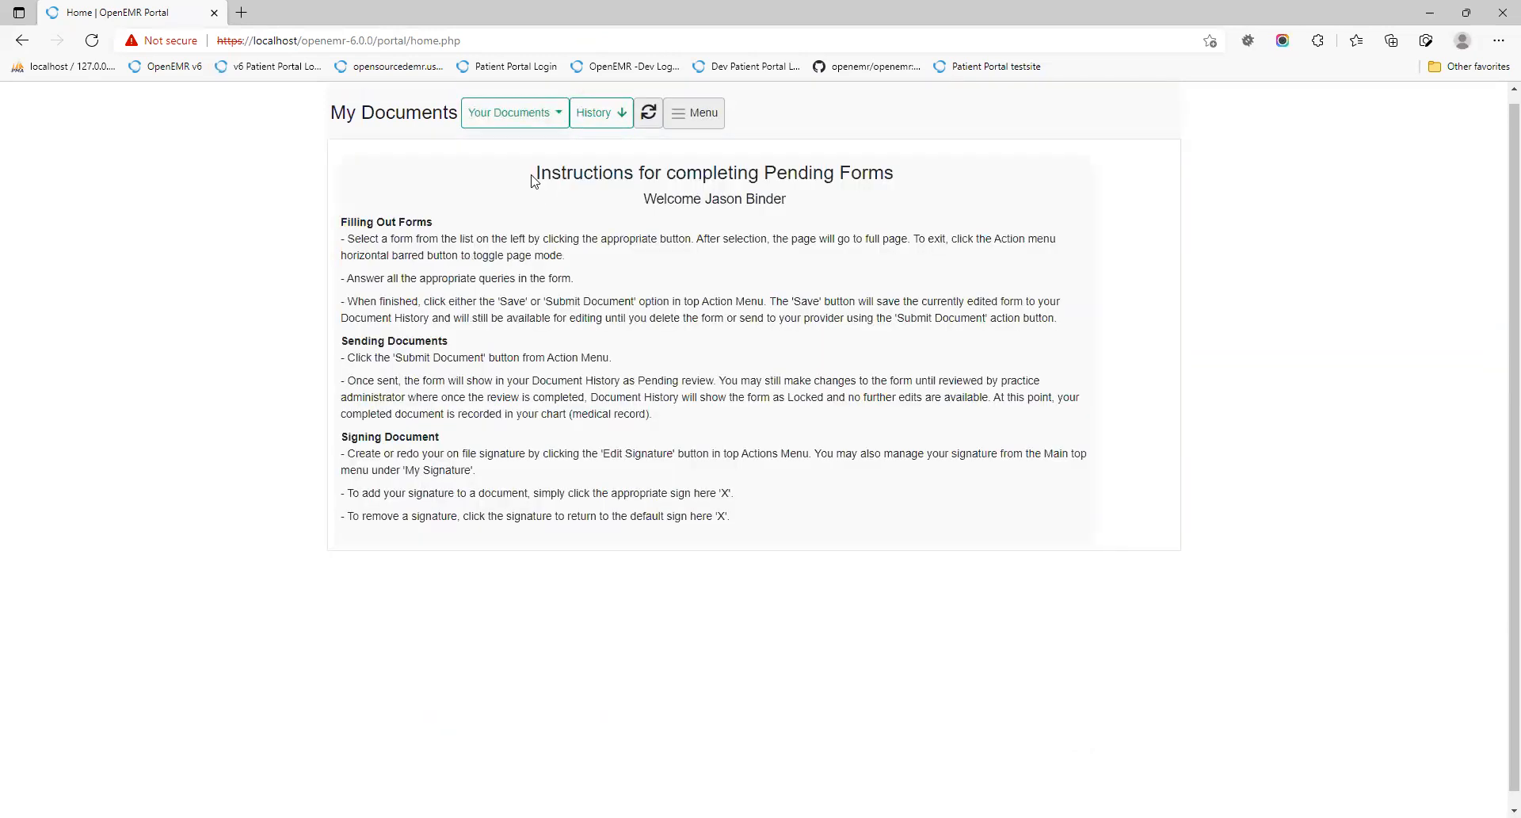
Step: Show the Document History table with Medical History, Privacy Document and Insurance Info statuses
click(515, 116)
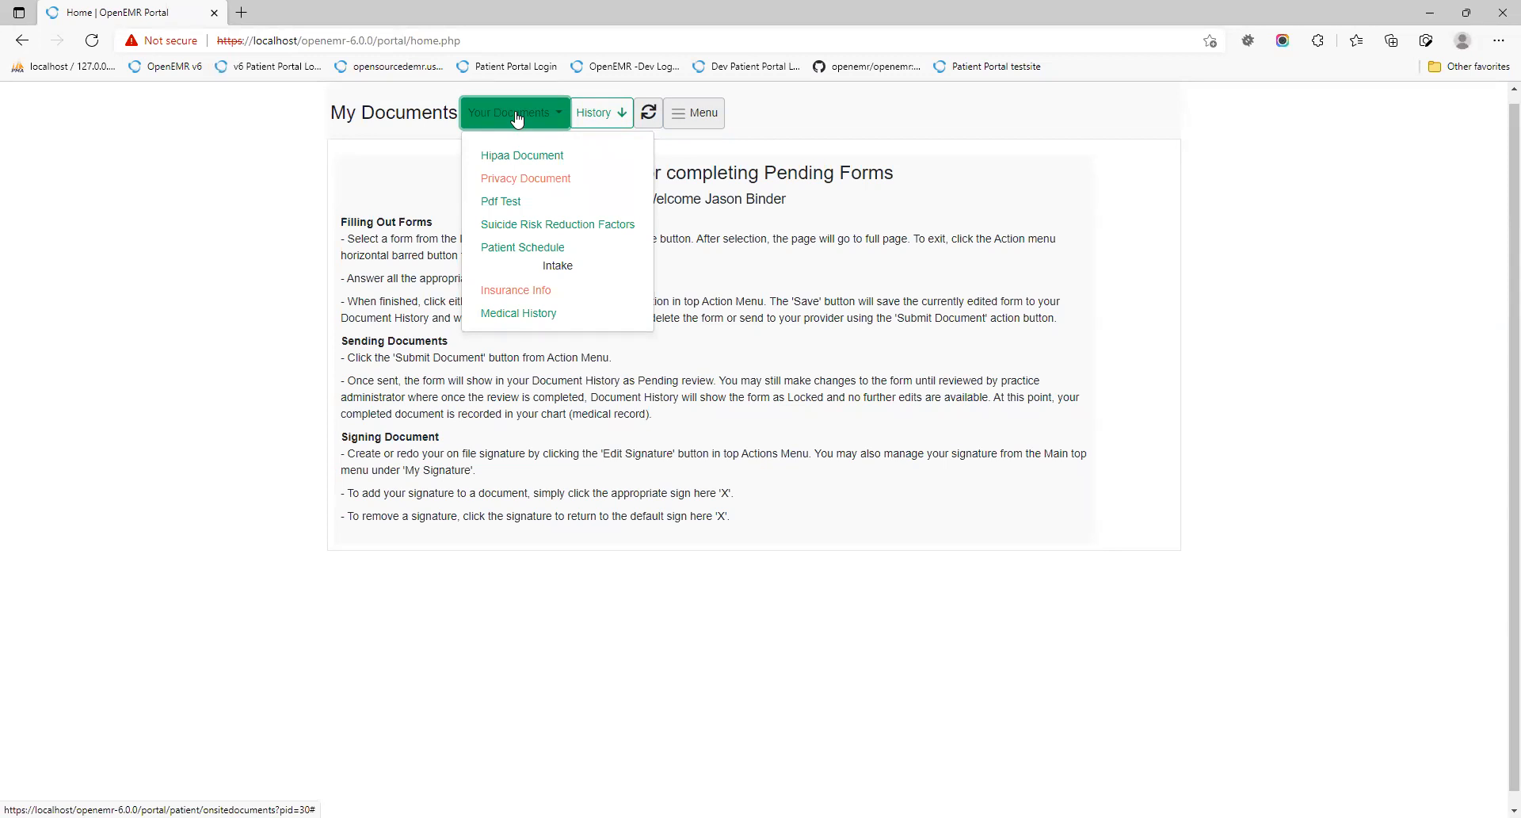
click(516, 118)
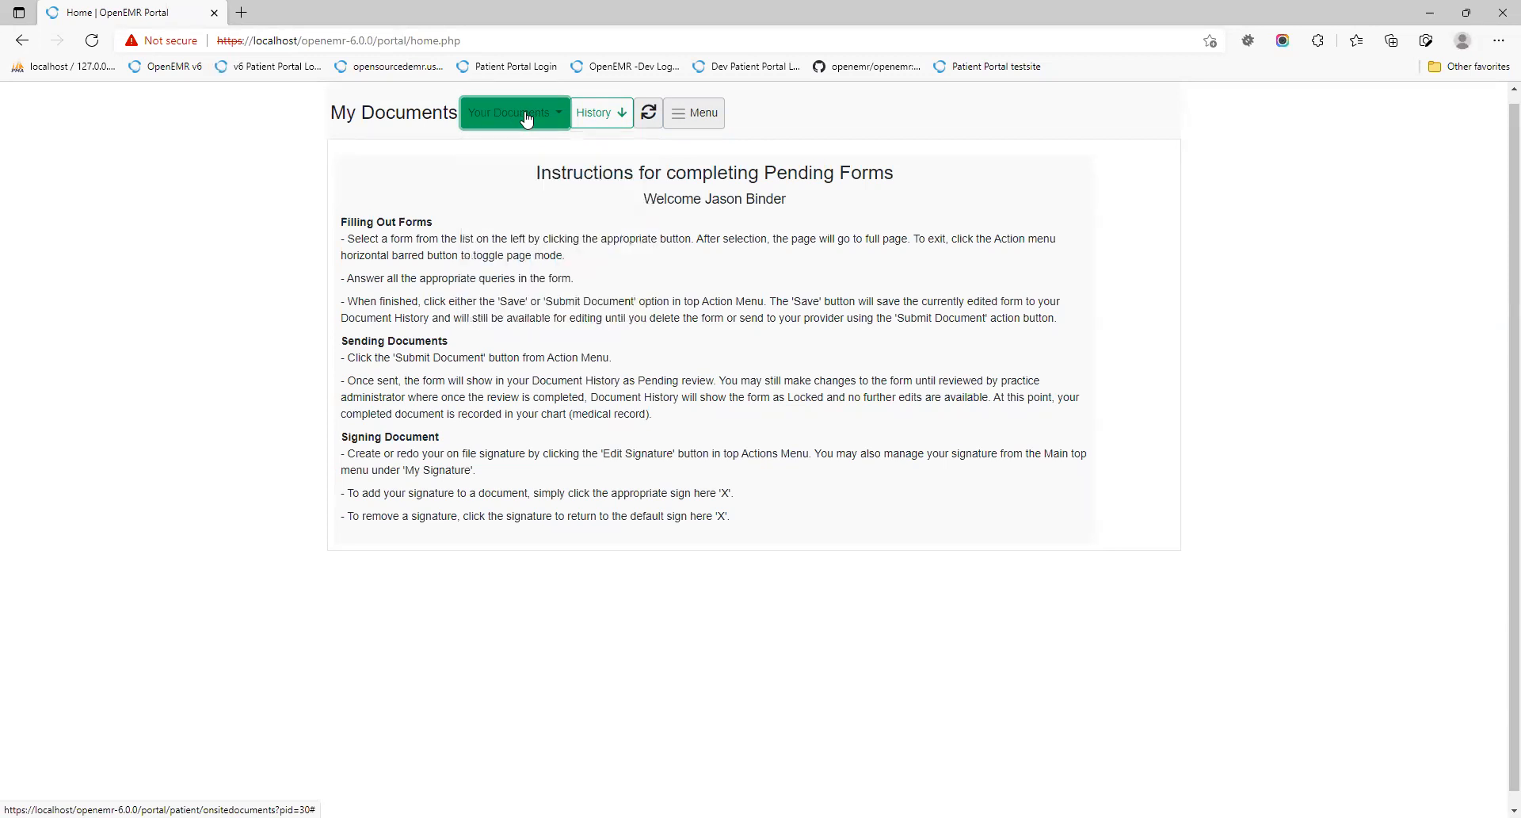
click(594, 115)
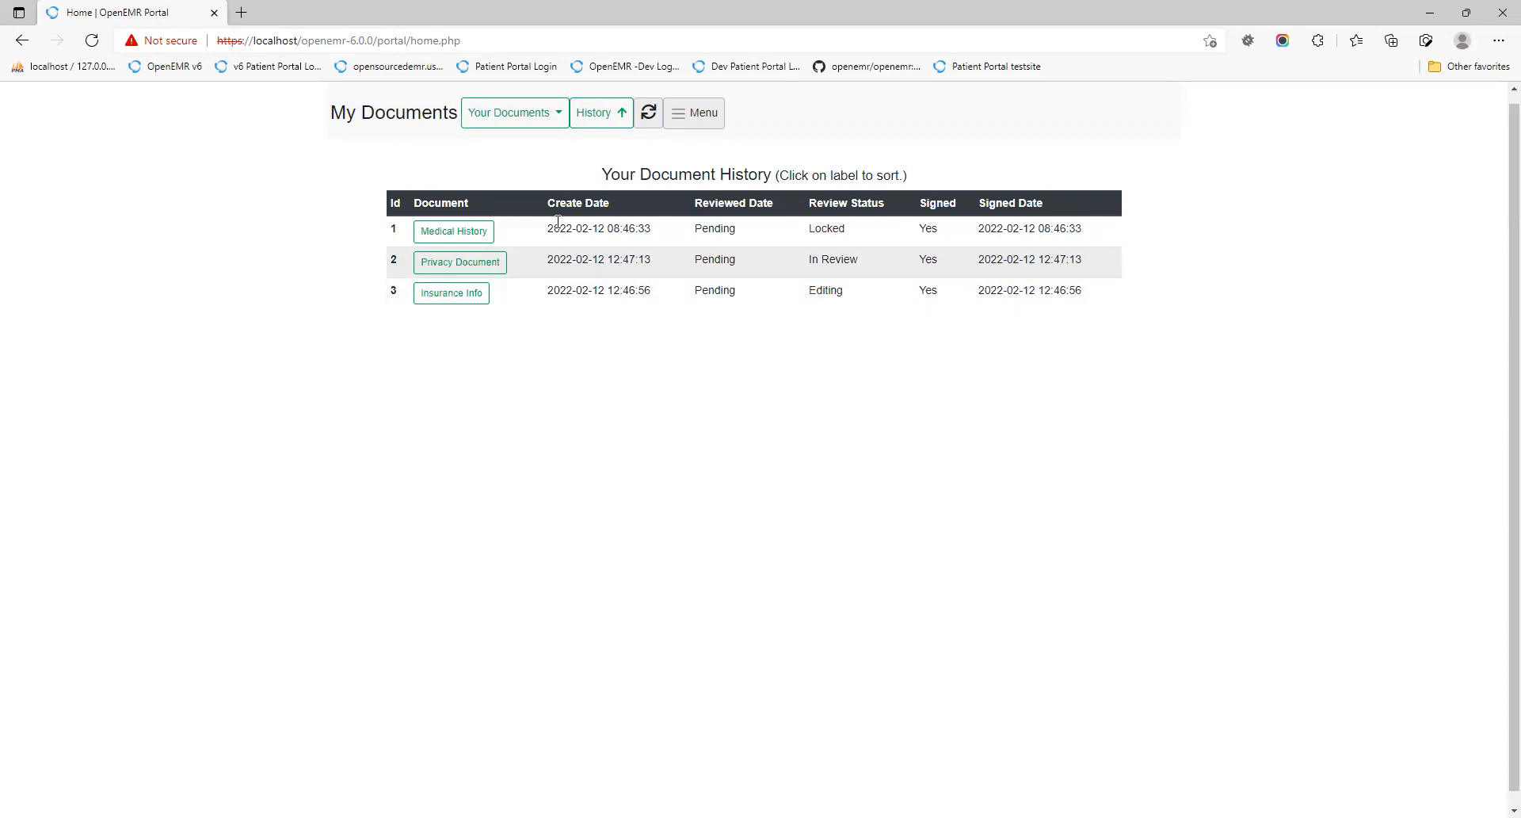
Step: Look through the Insurance Info form and then the Hipaa Document from Your Documents
click(500, 115)
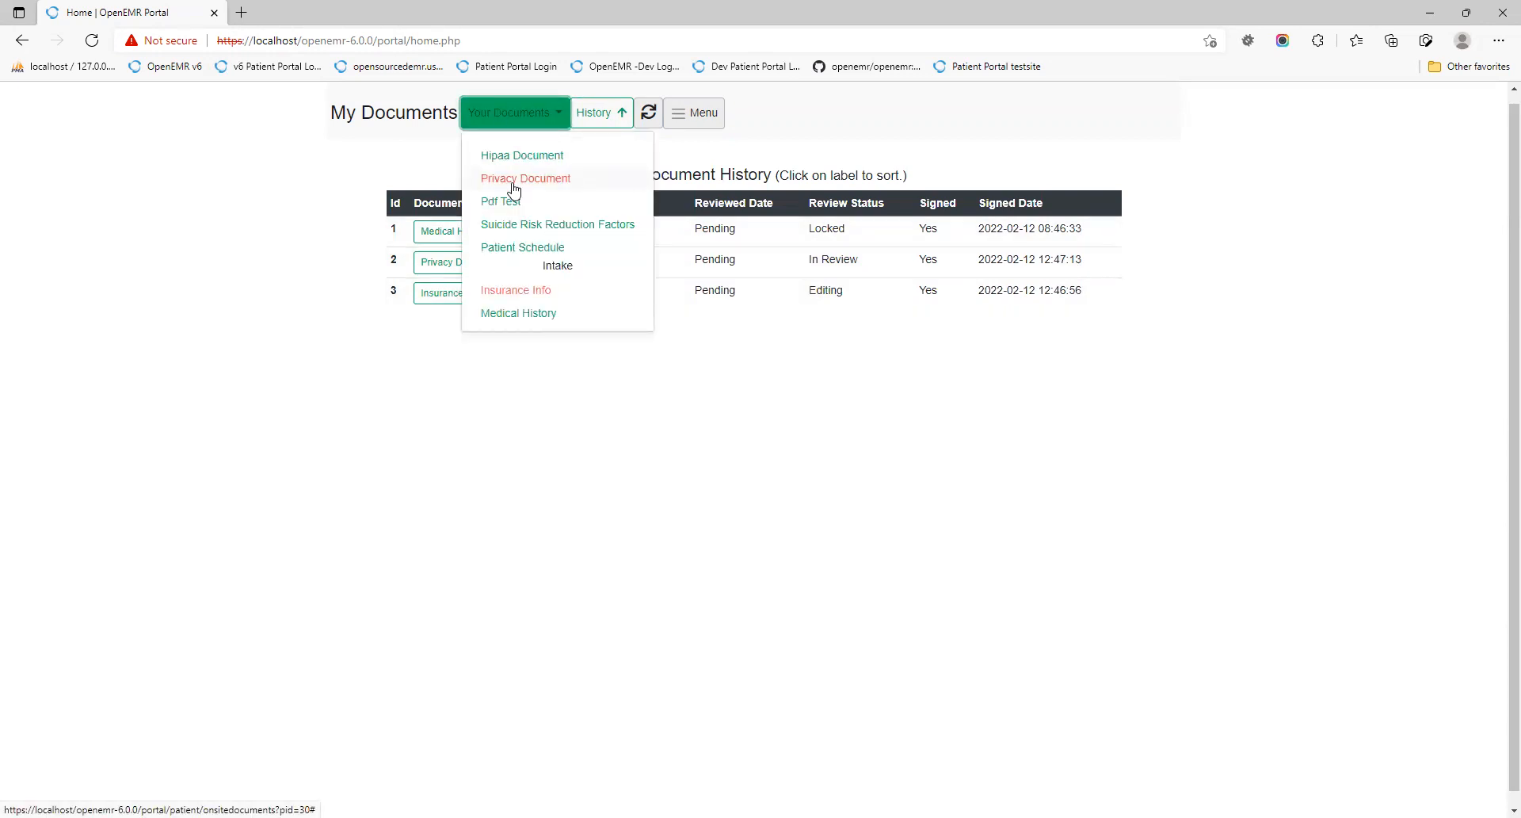
click(516, 292)
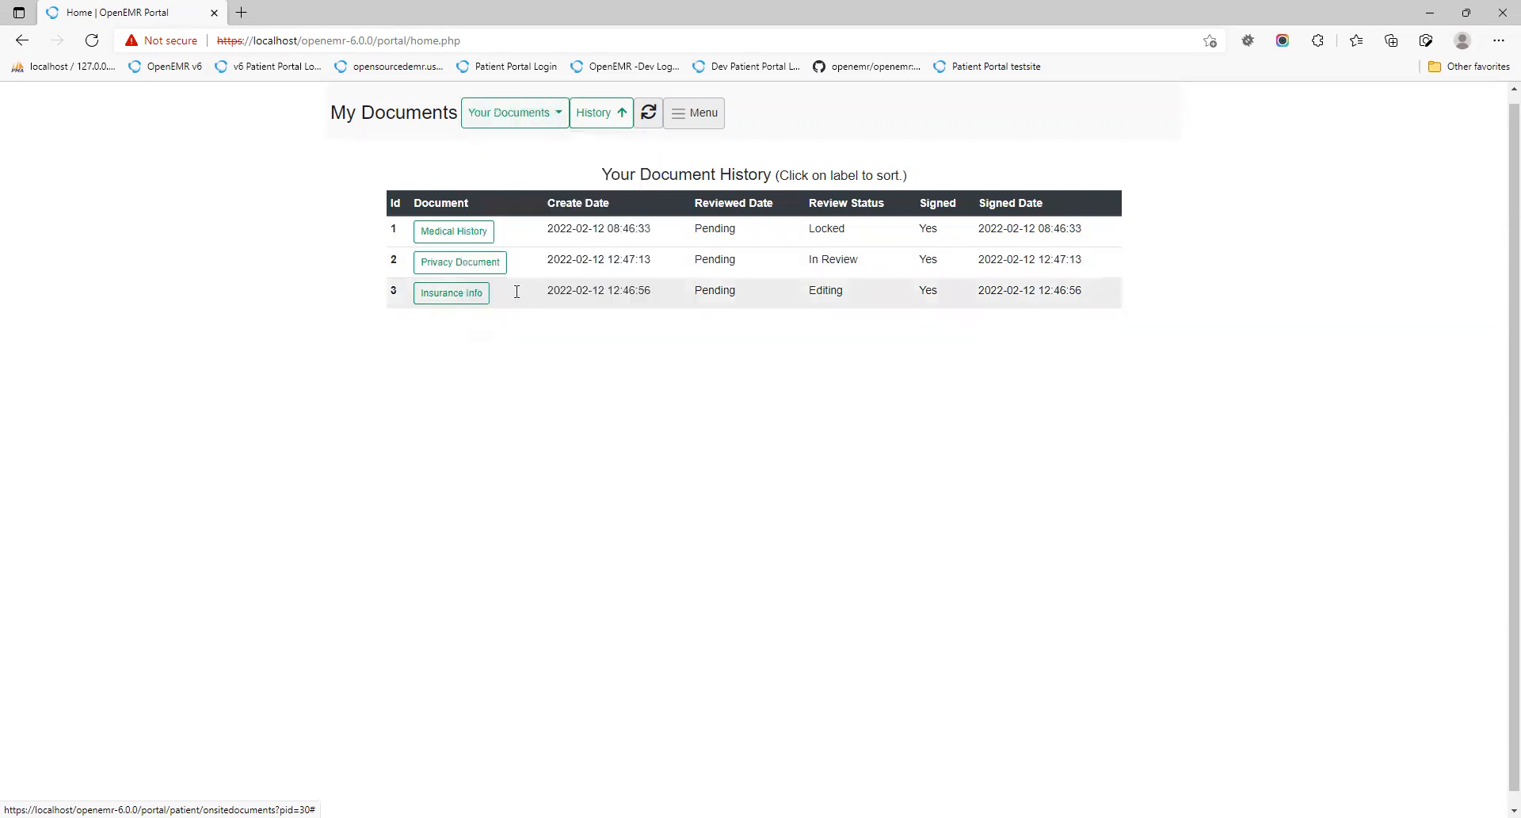
scroll(809, 455, down, 3)
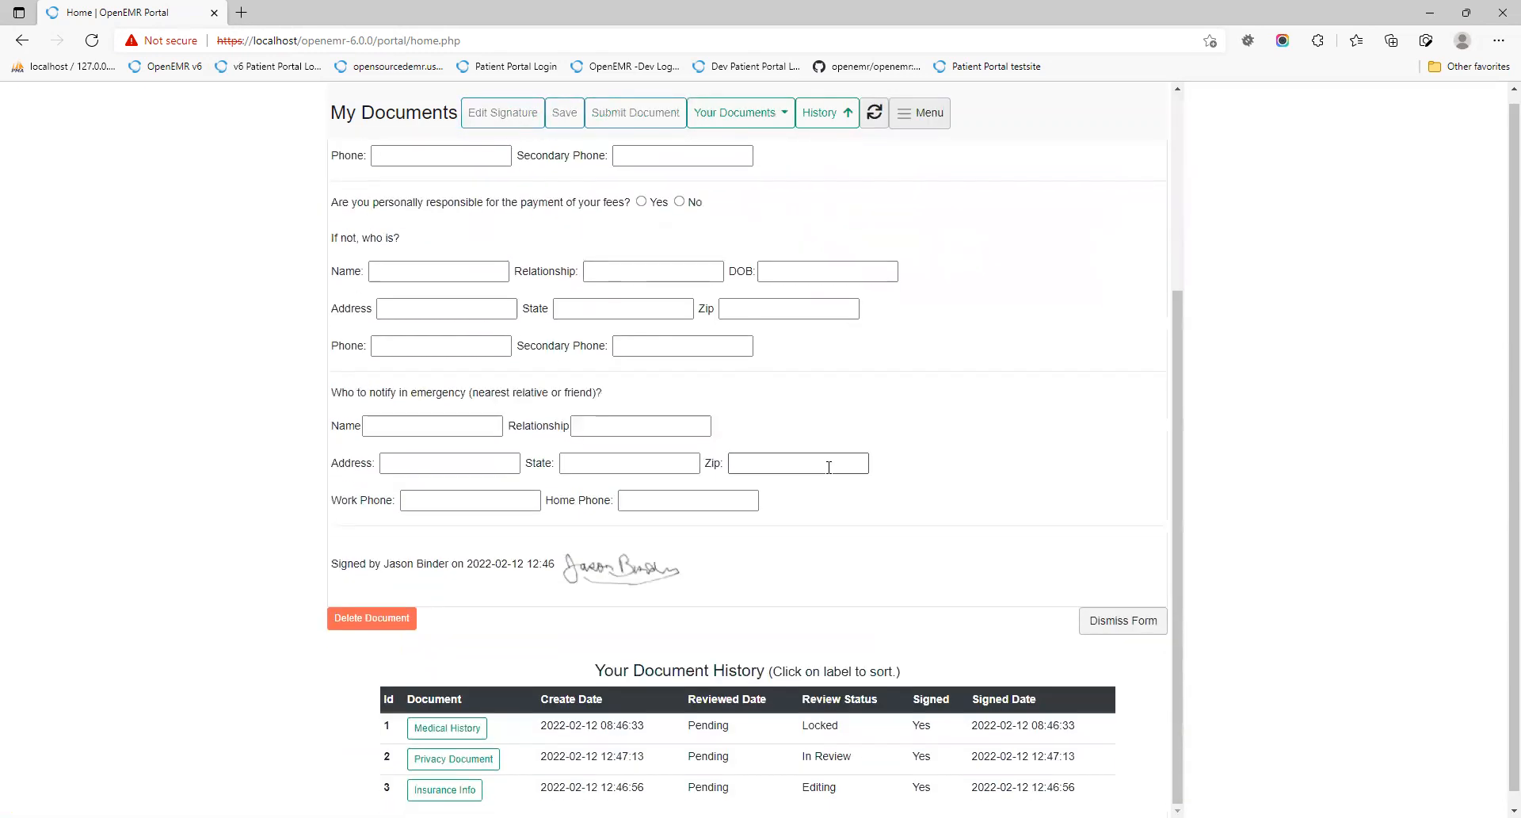
scroll(854, 515, up, 3)
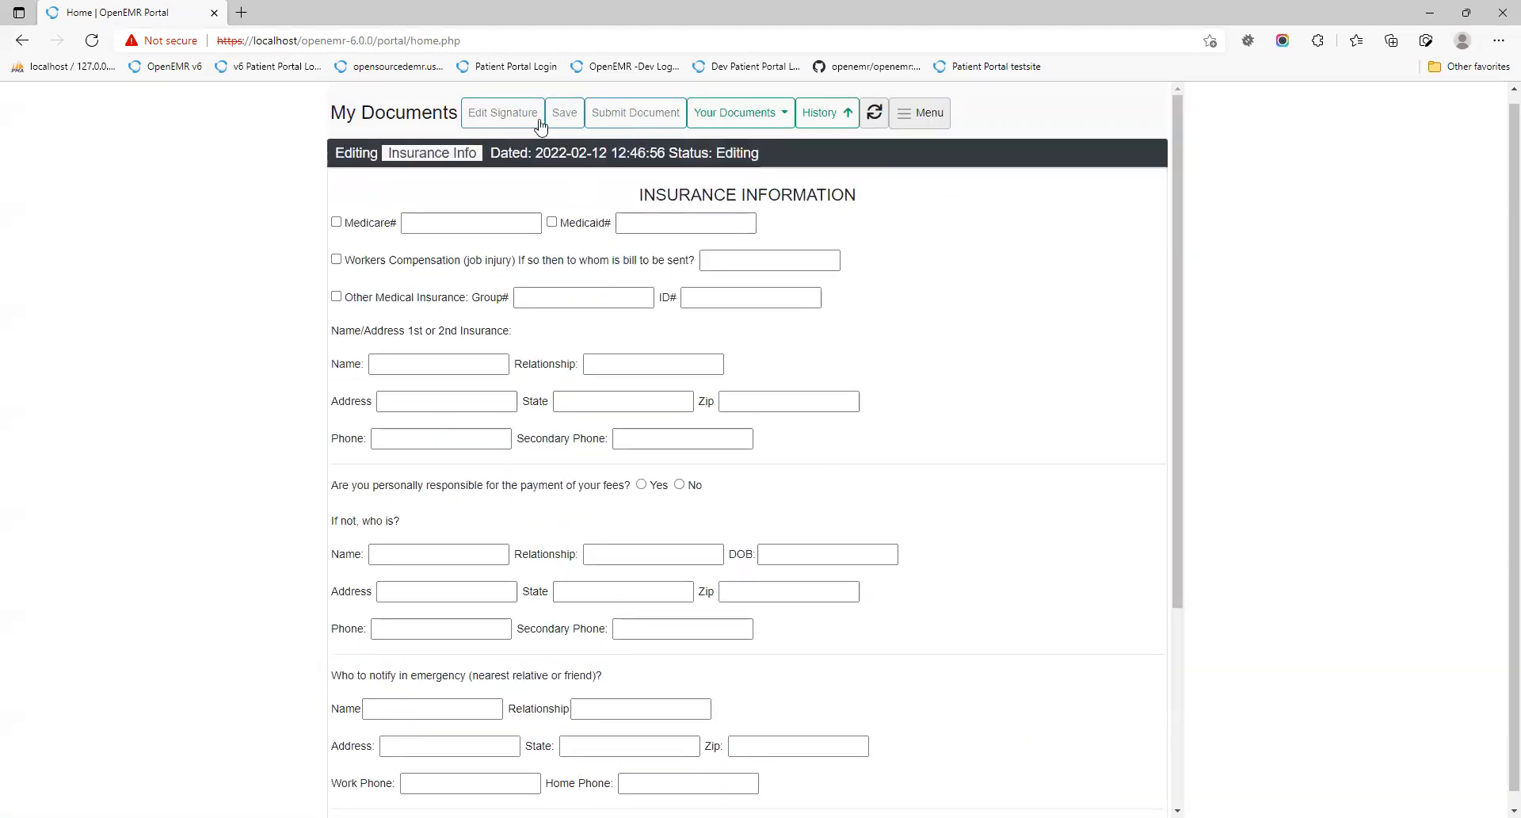
click(727, 120)
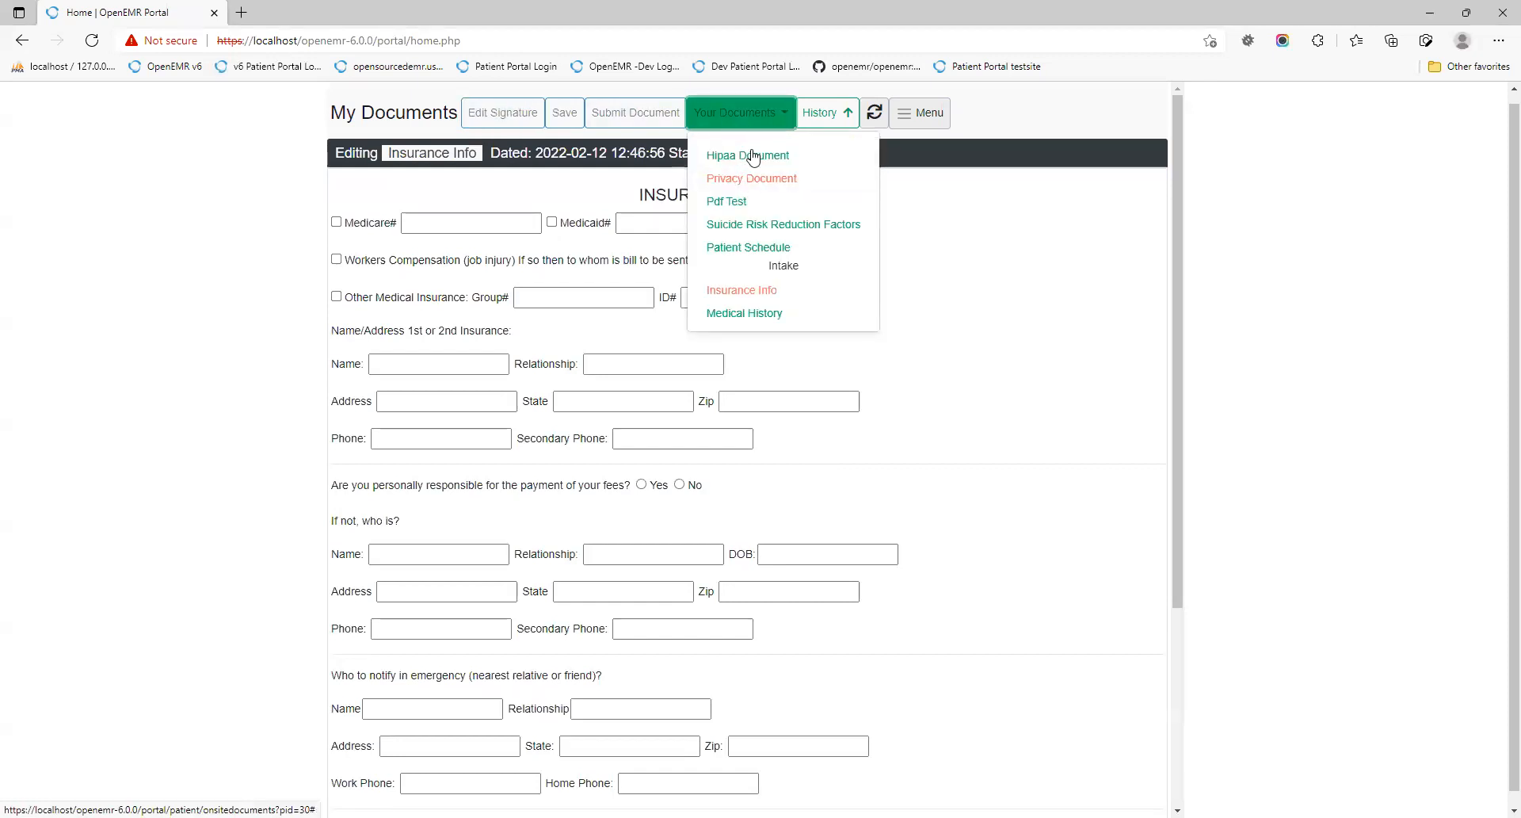
click(740, 157)
scroll(554, 520, down, 10)
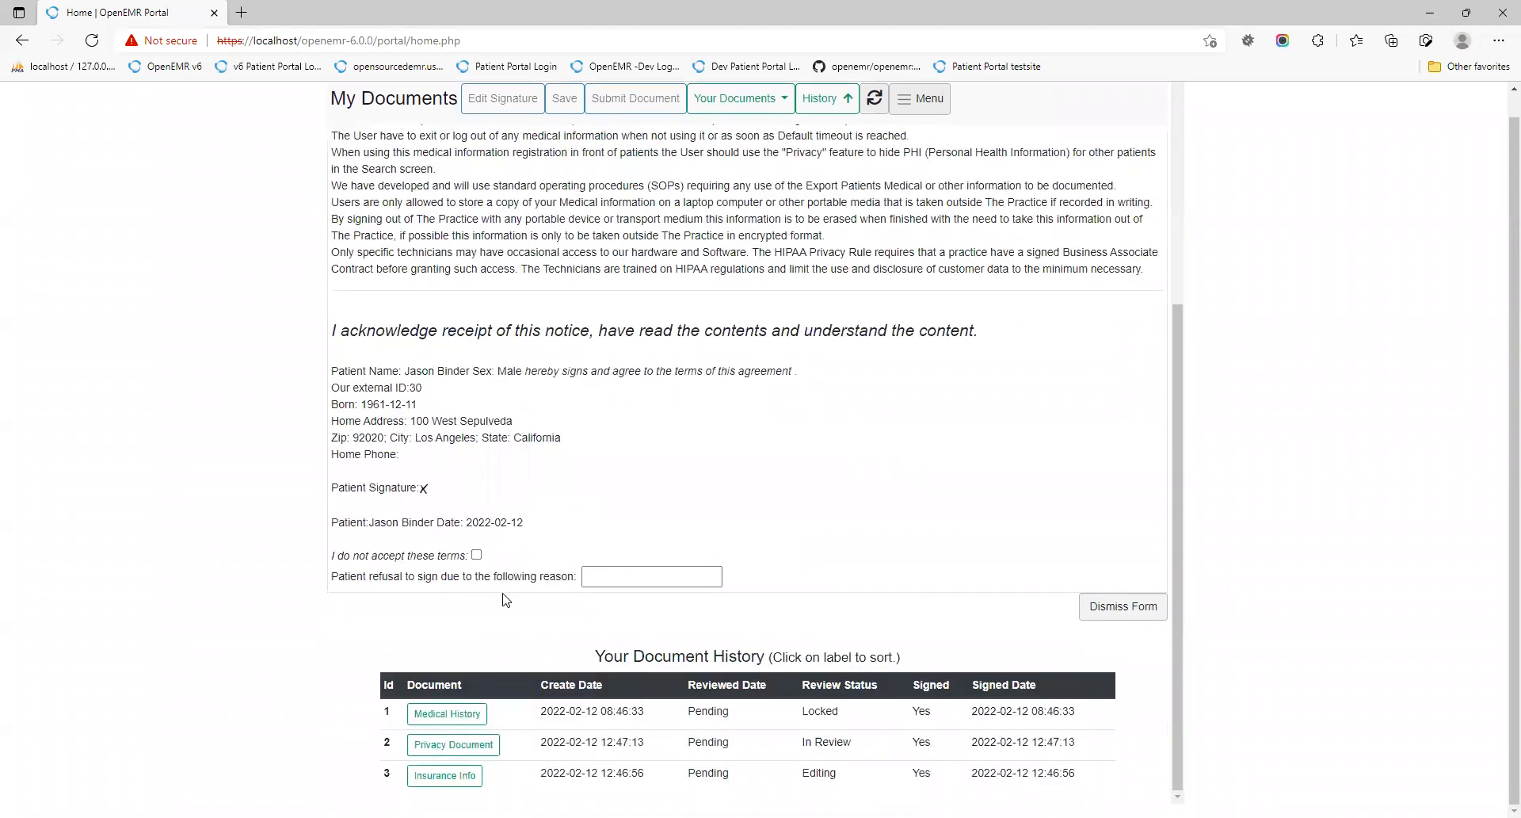
Step: Open the locked Medical History document from the History table, then close it
click(804, 101)
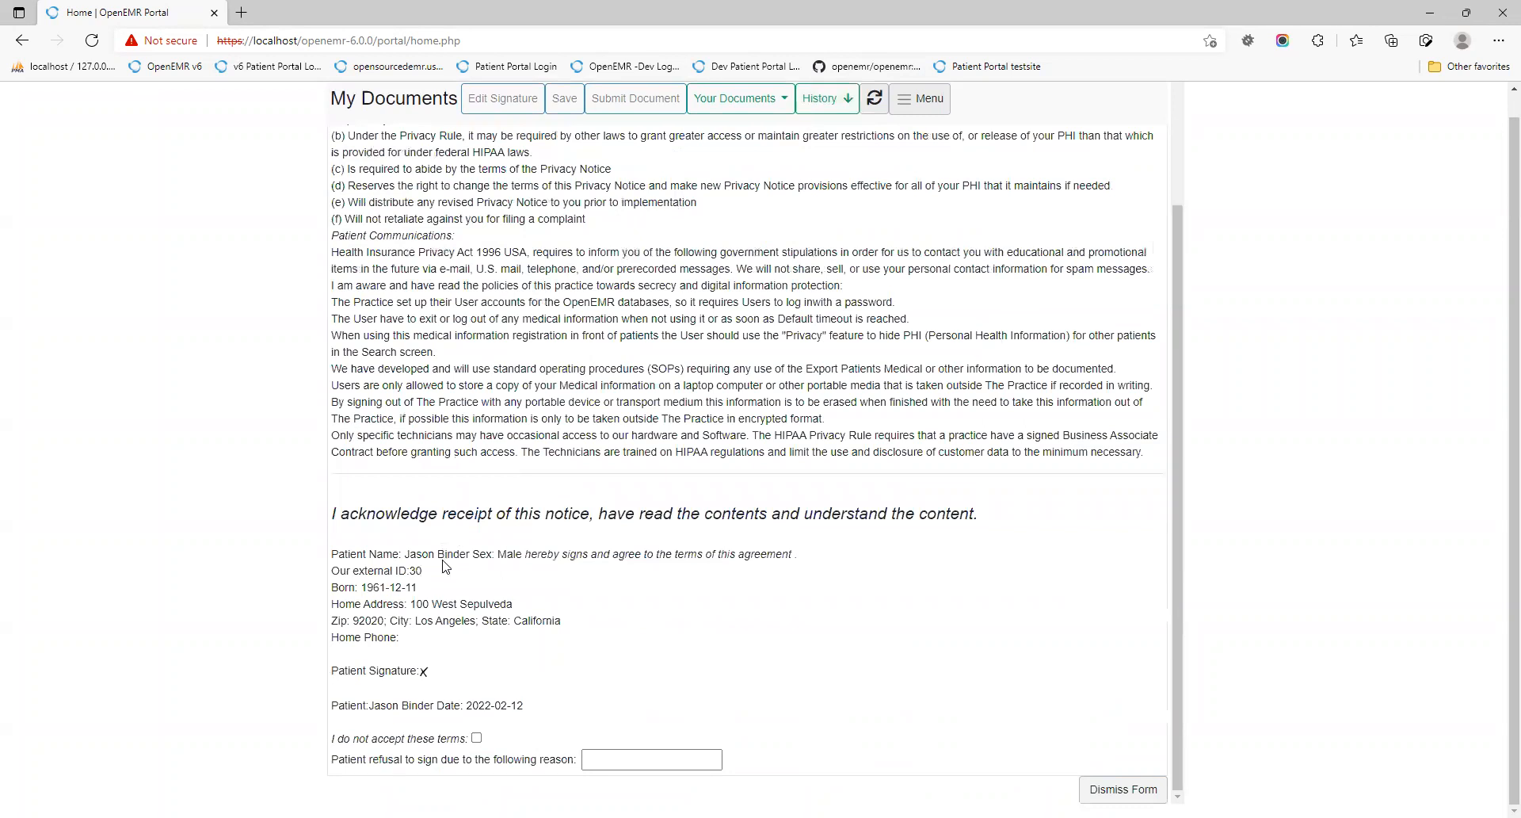
click(833, 103)
click(462, 218)
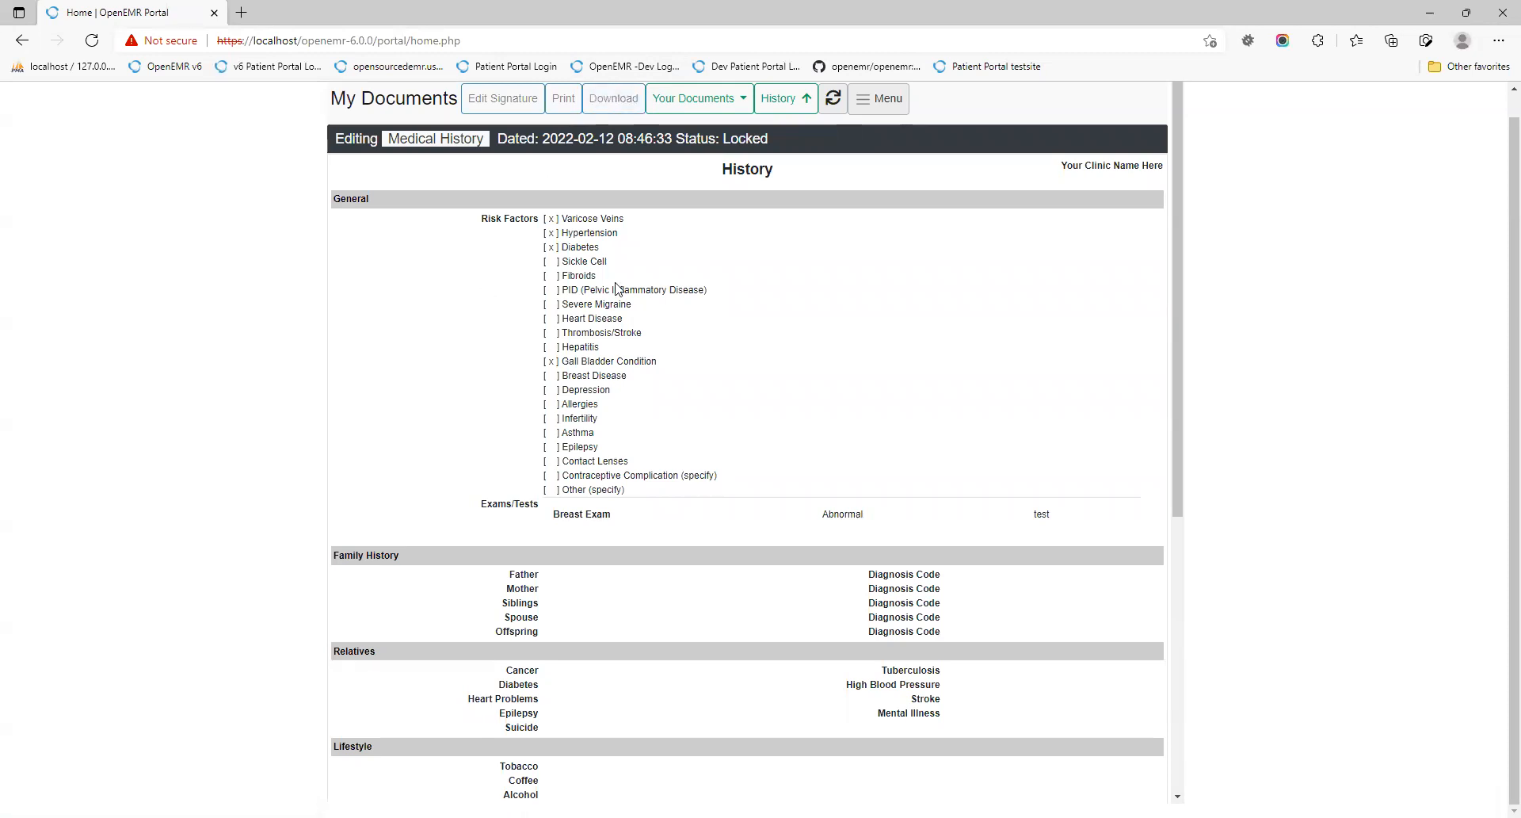
click(783, 95)
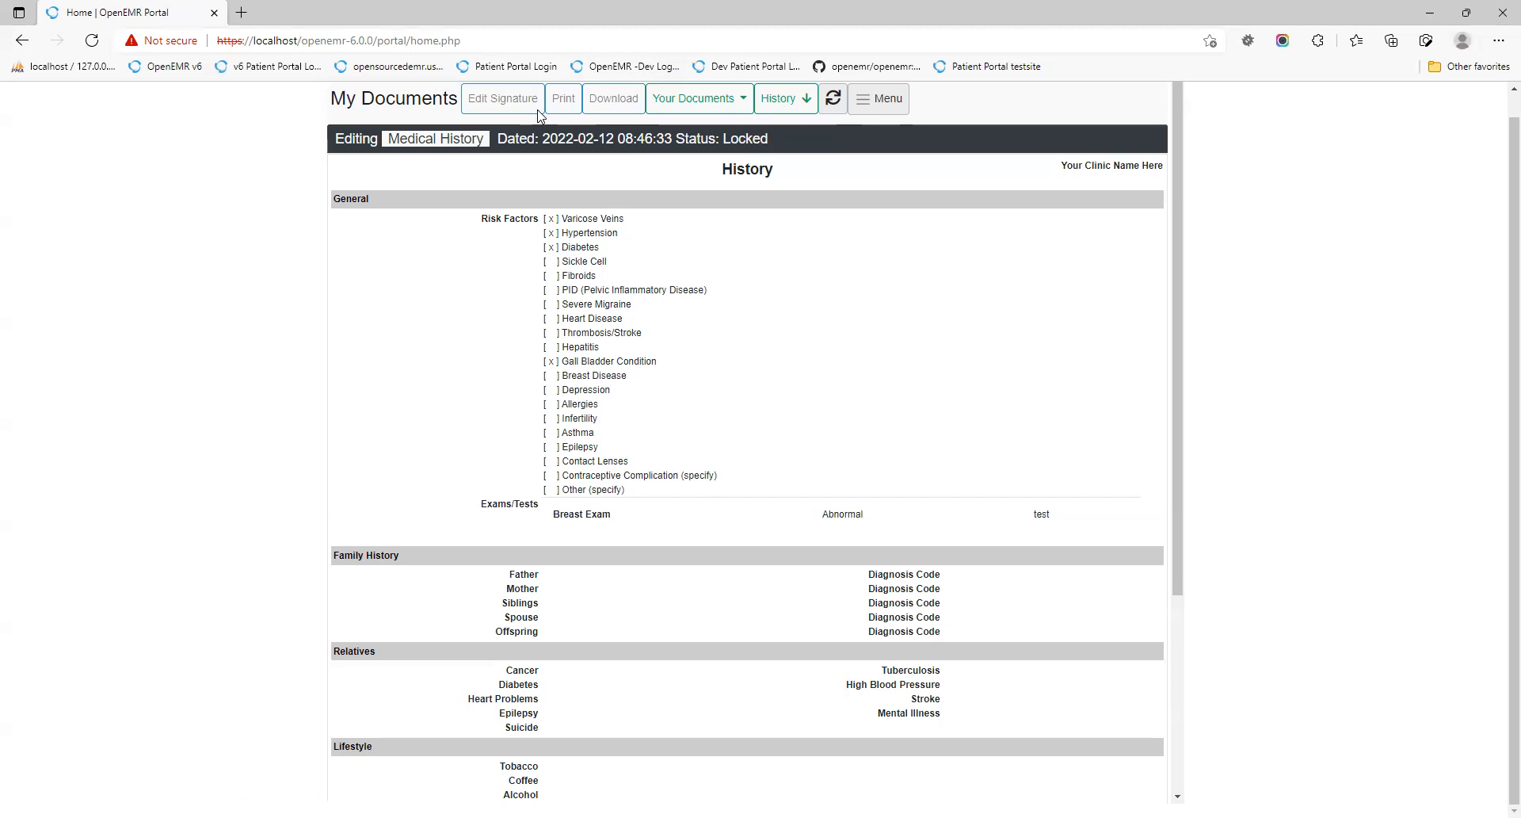
click(834, 102)
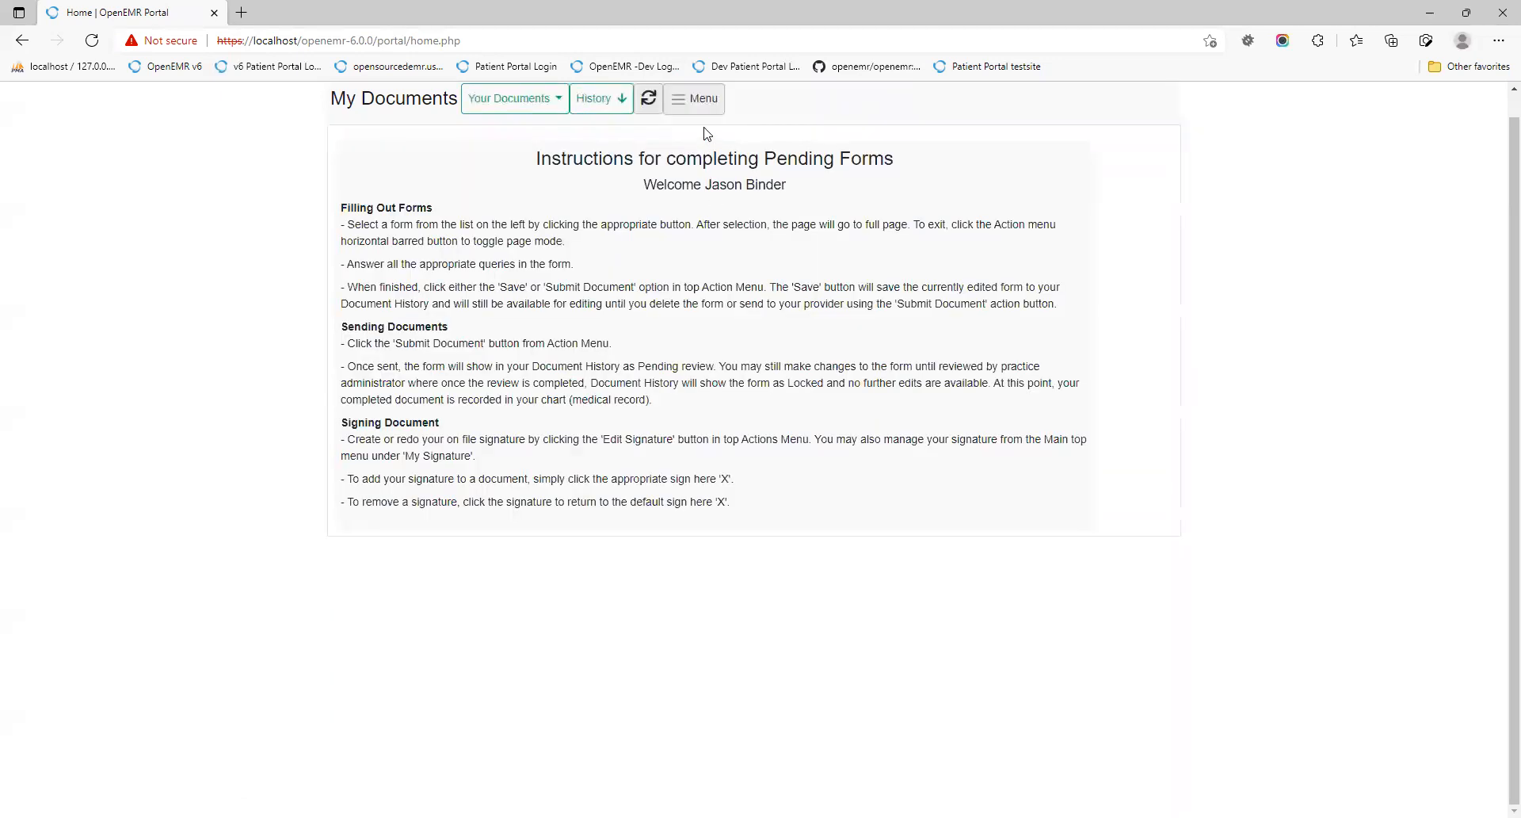
Step: Toggle Menu to restore the top navigation bar, then open and close the Your Documents list
click(703, 107)
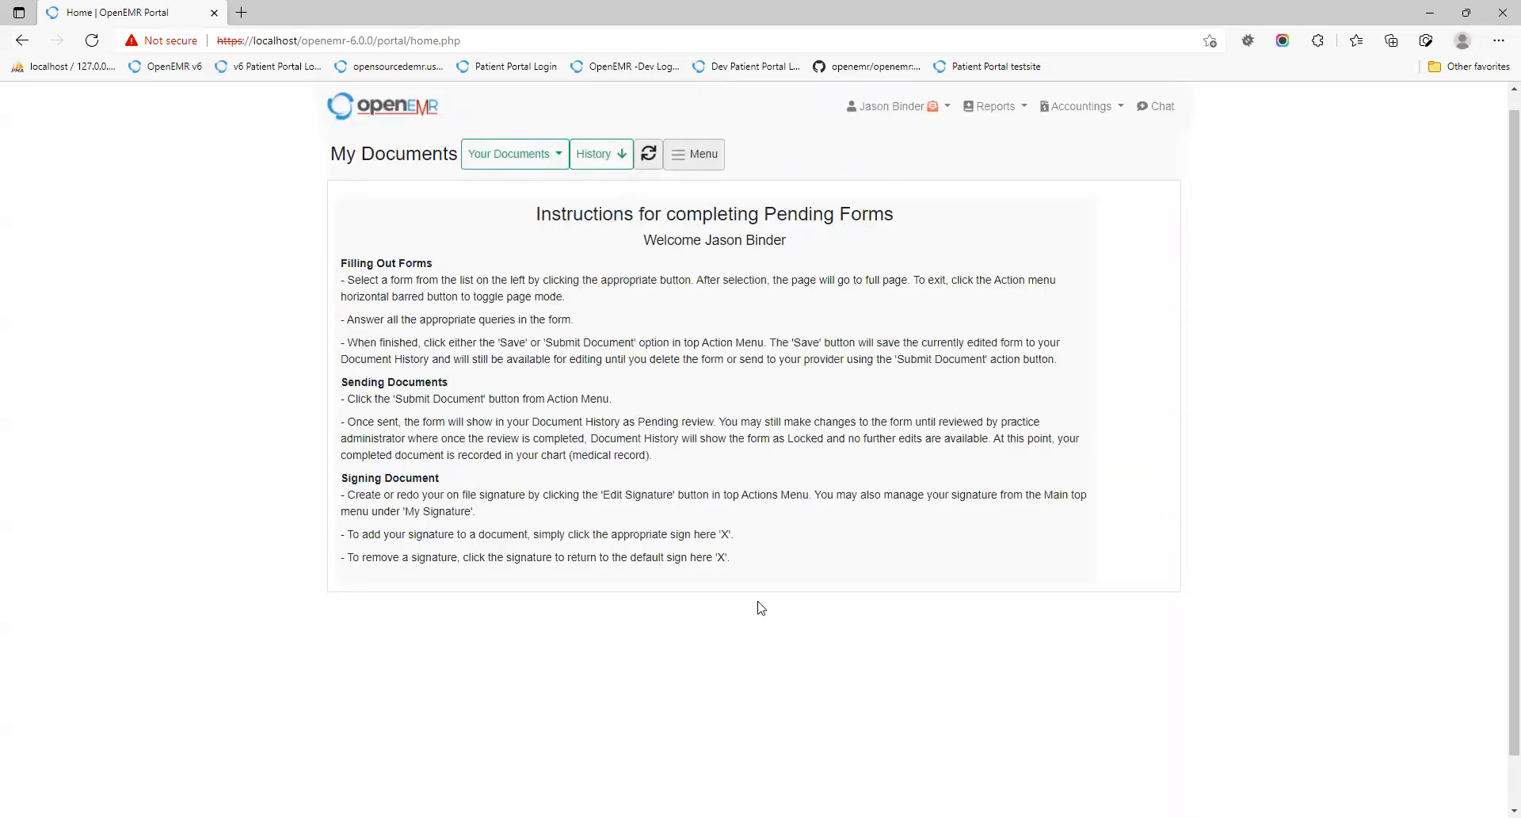
click(493, 156)
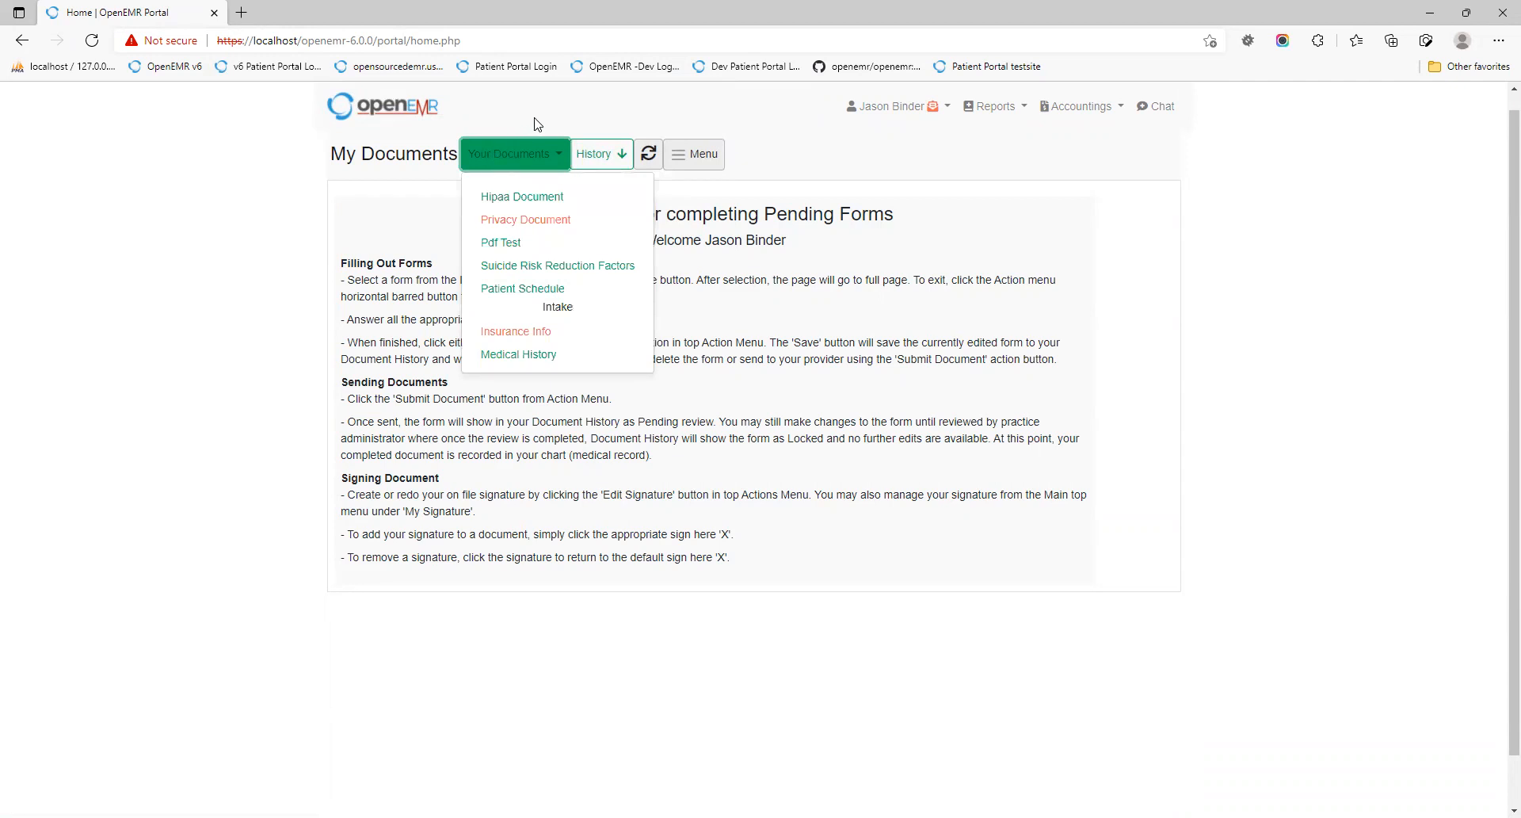
click(780, 169)
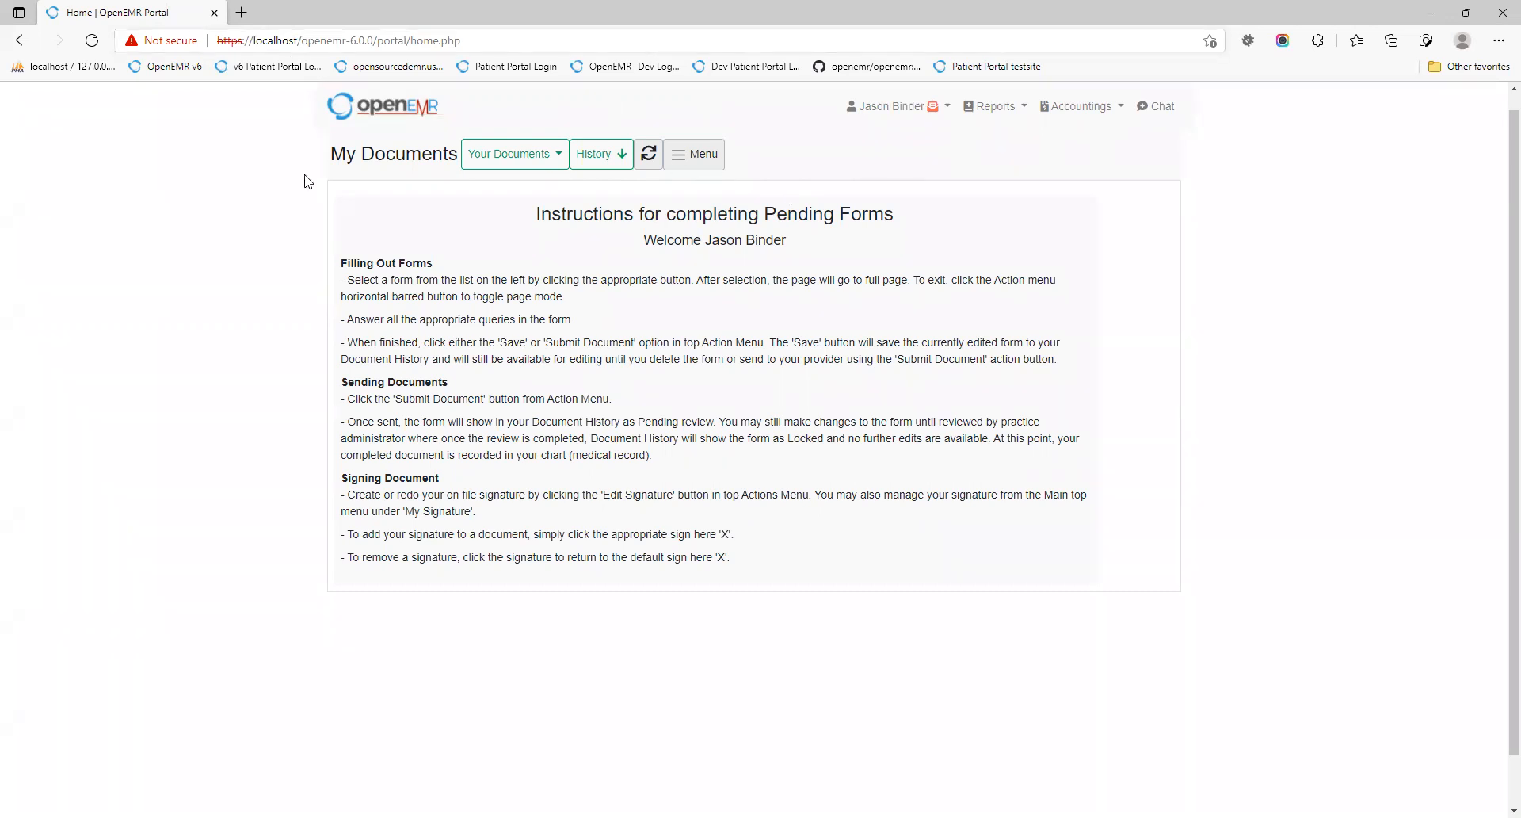
Step: Display the Document History table showing the three signed documents still pending review
click(490, 158)
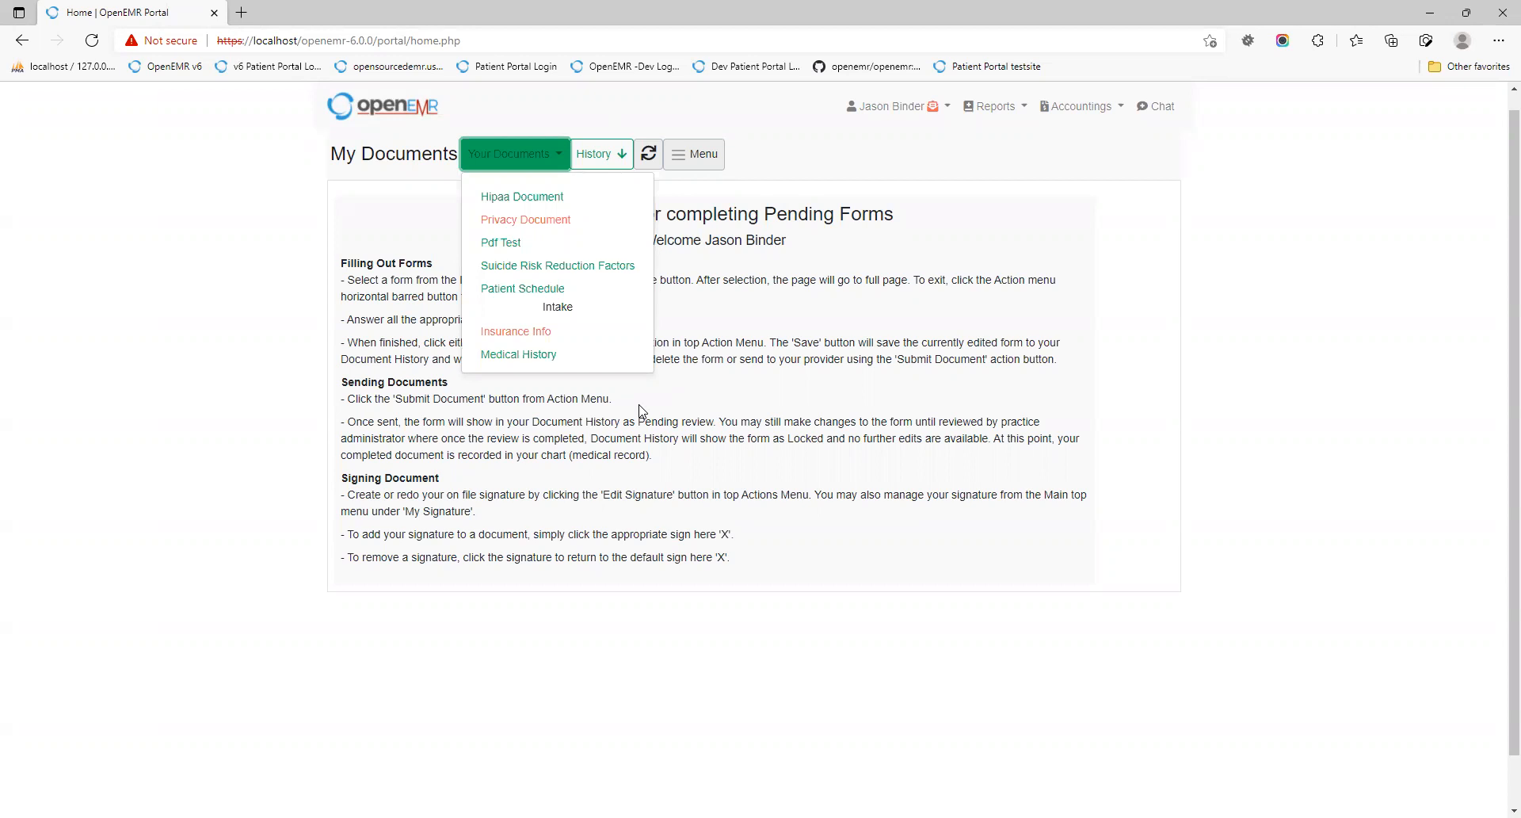
click(642, 410)
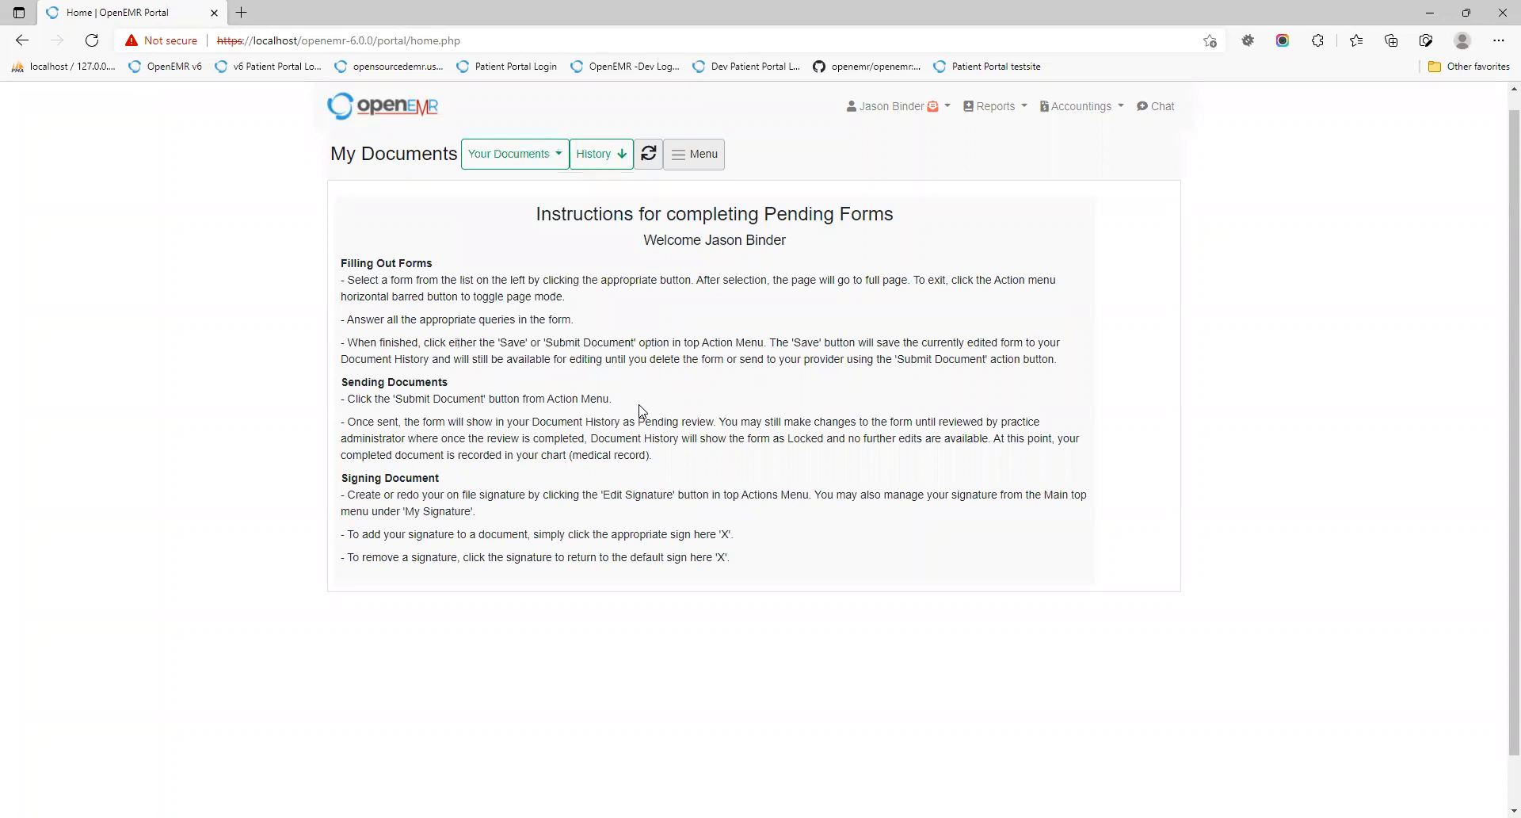
click(527, 157)
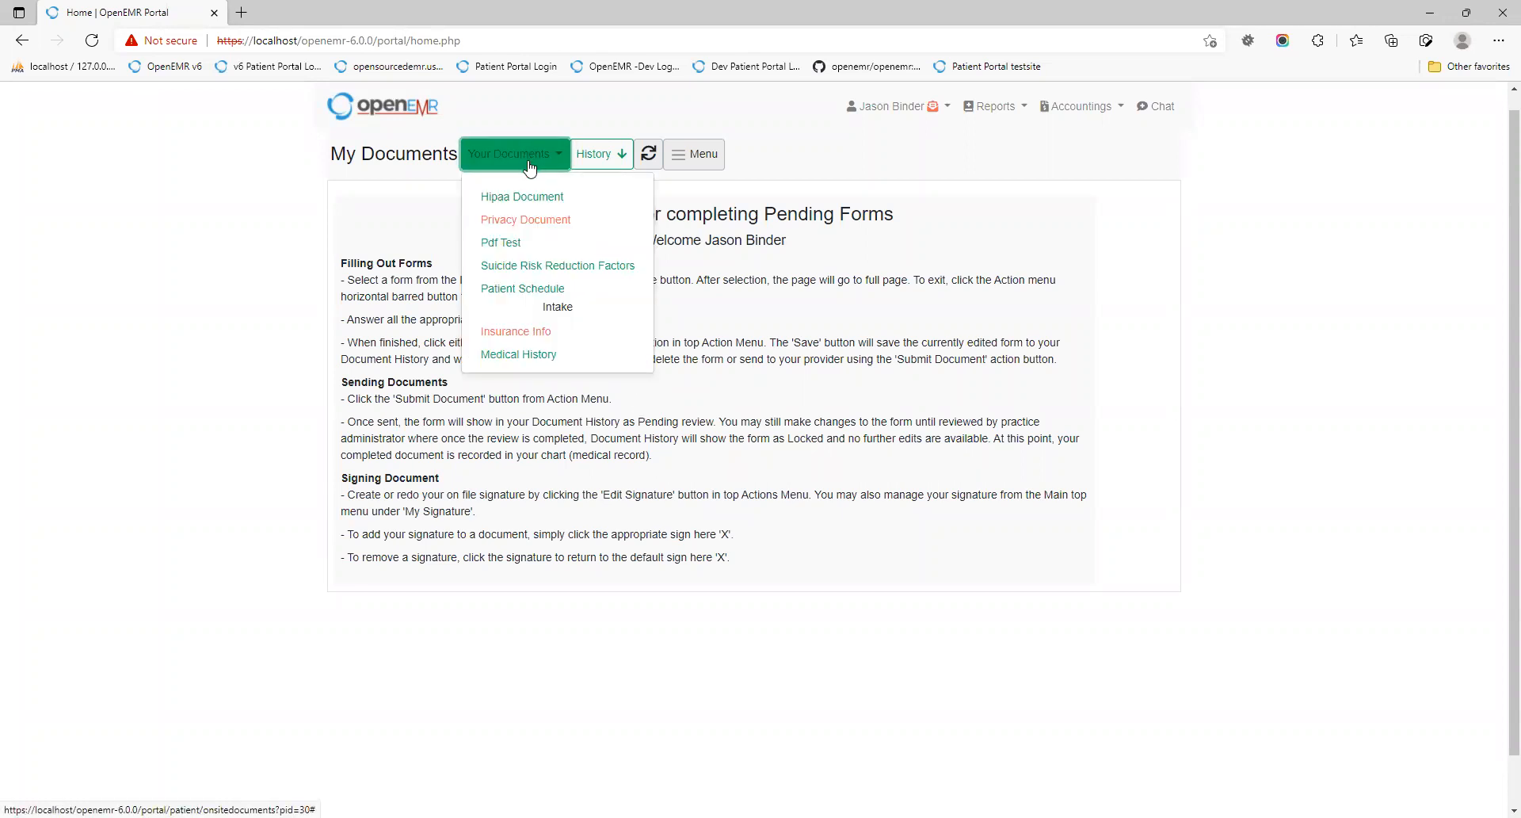
click(527, 159)
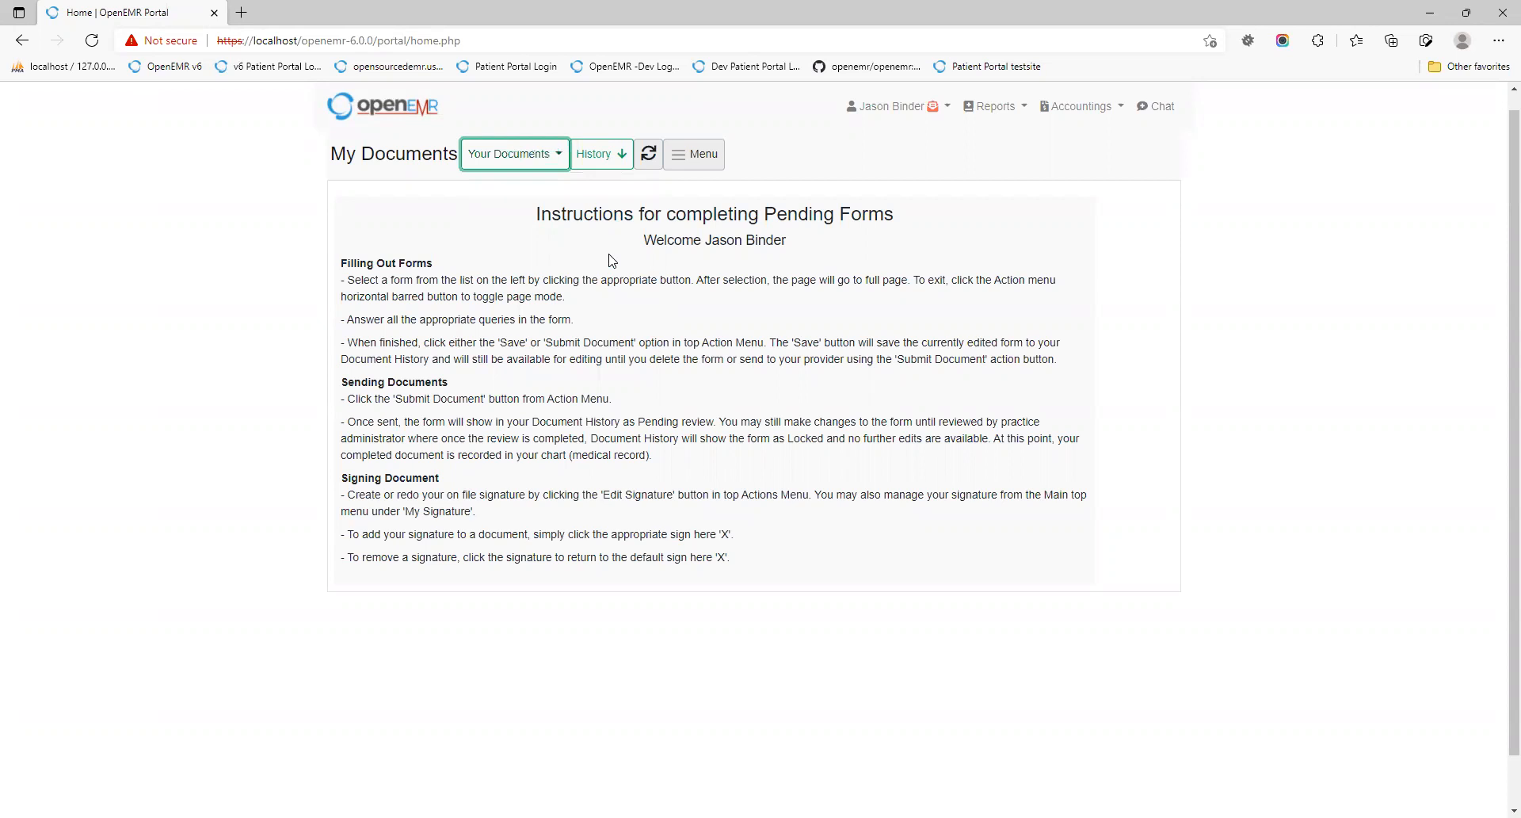
click(533, 163)
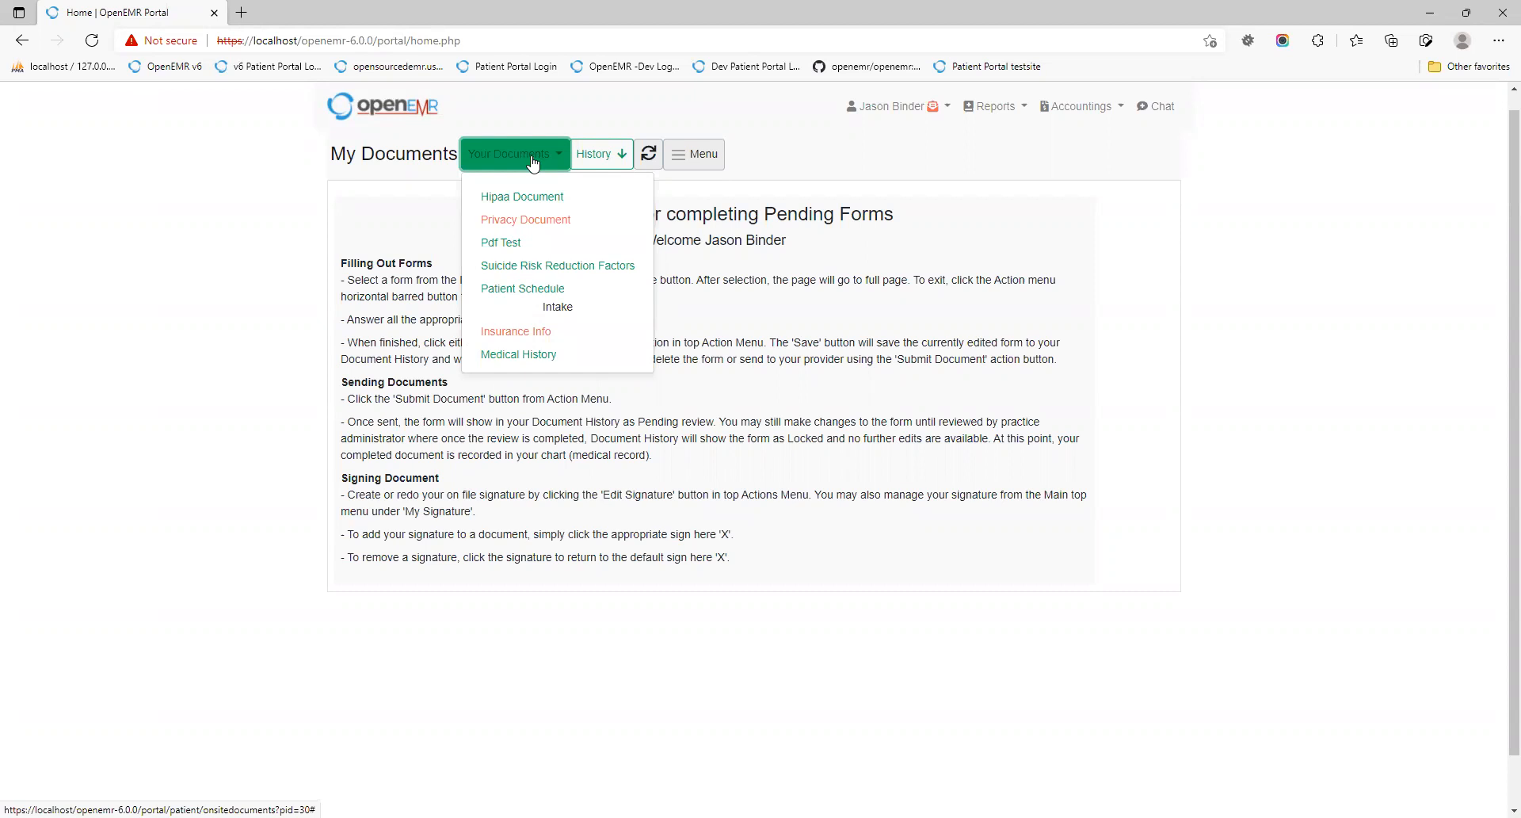
click(532, 162)
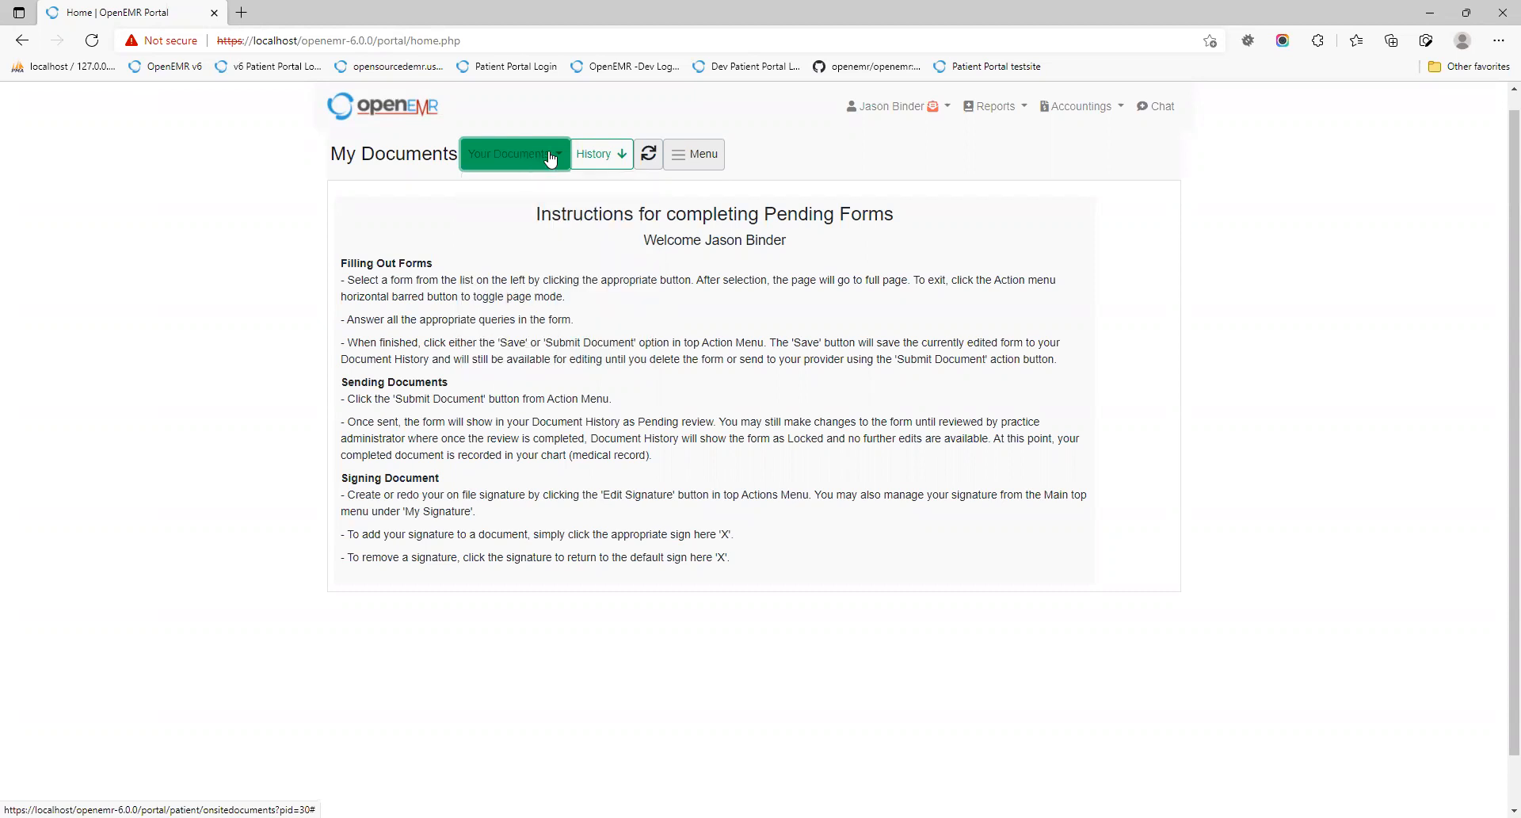
click(584, 156)
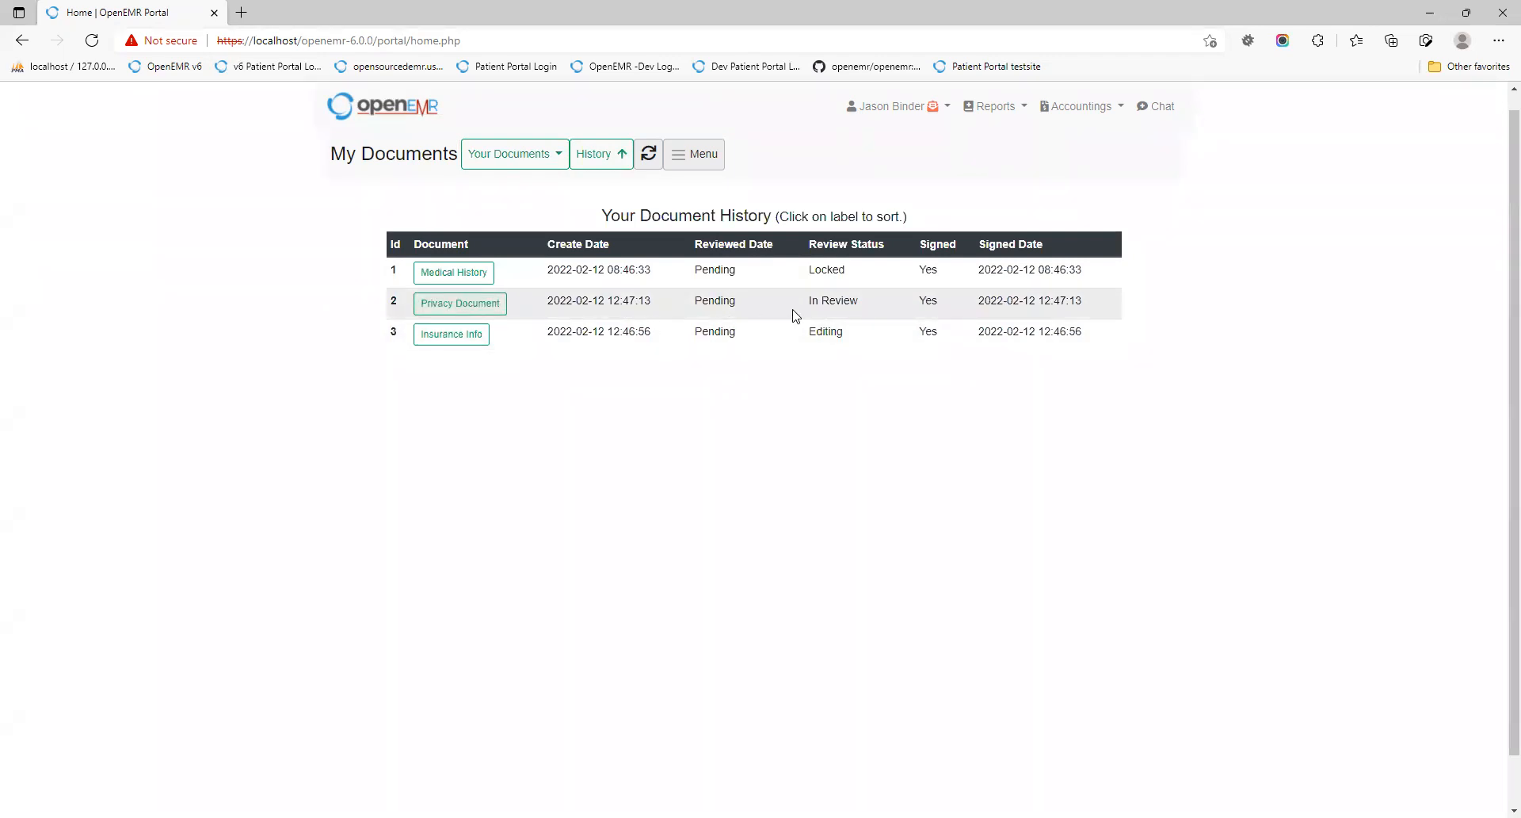
Step: Submit the Privacy Document, then reopen it, clear the signature, and submit it again unsigned
click(471, 306)
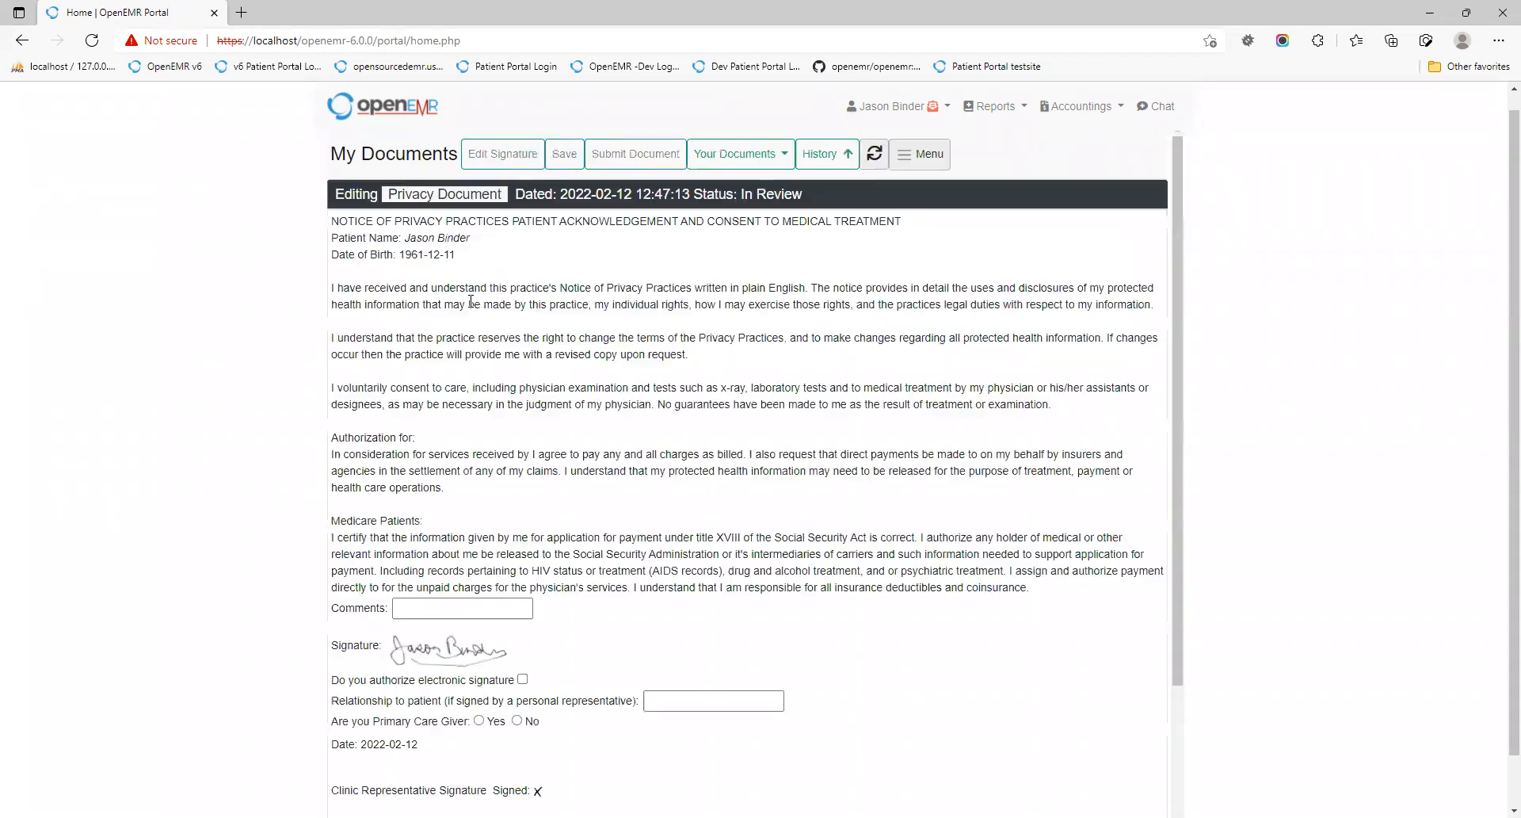
click(623, 154)
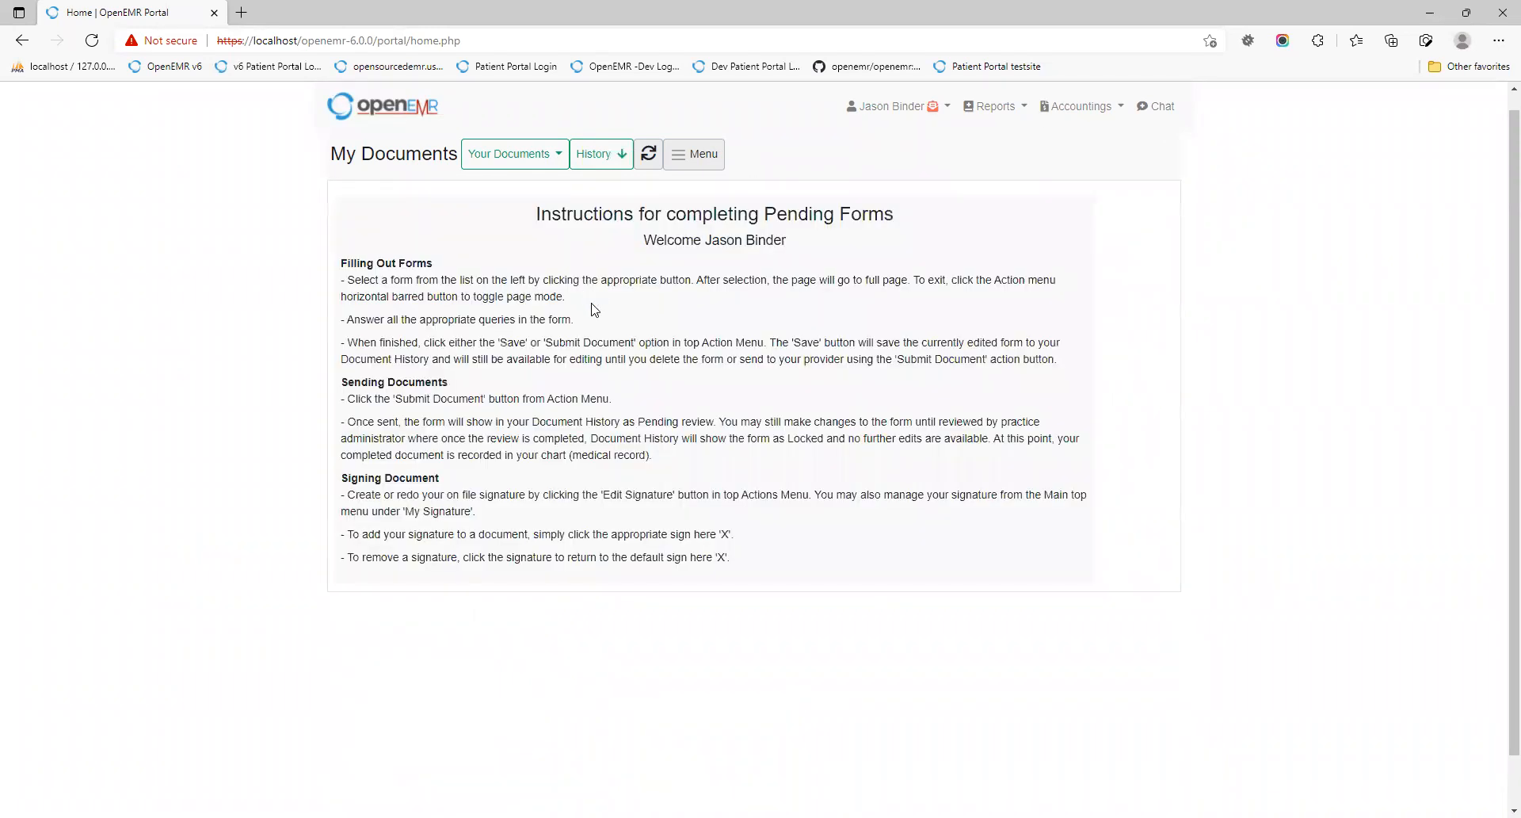
click(535, 157)
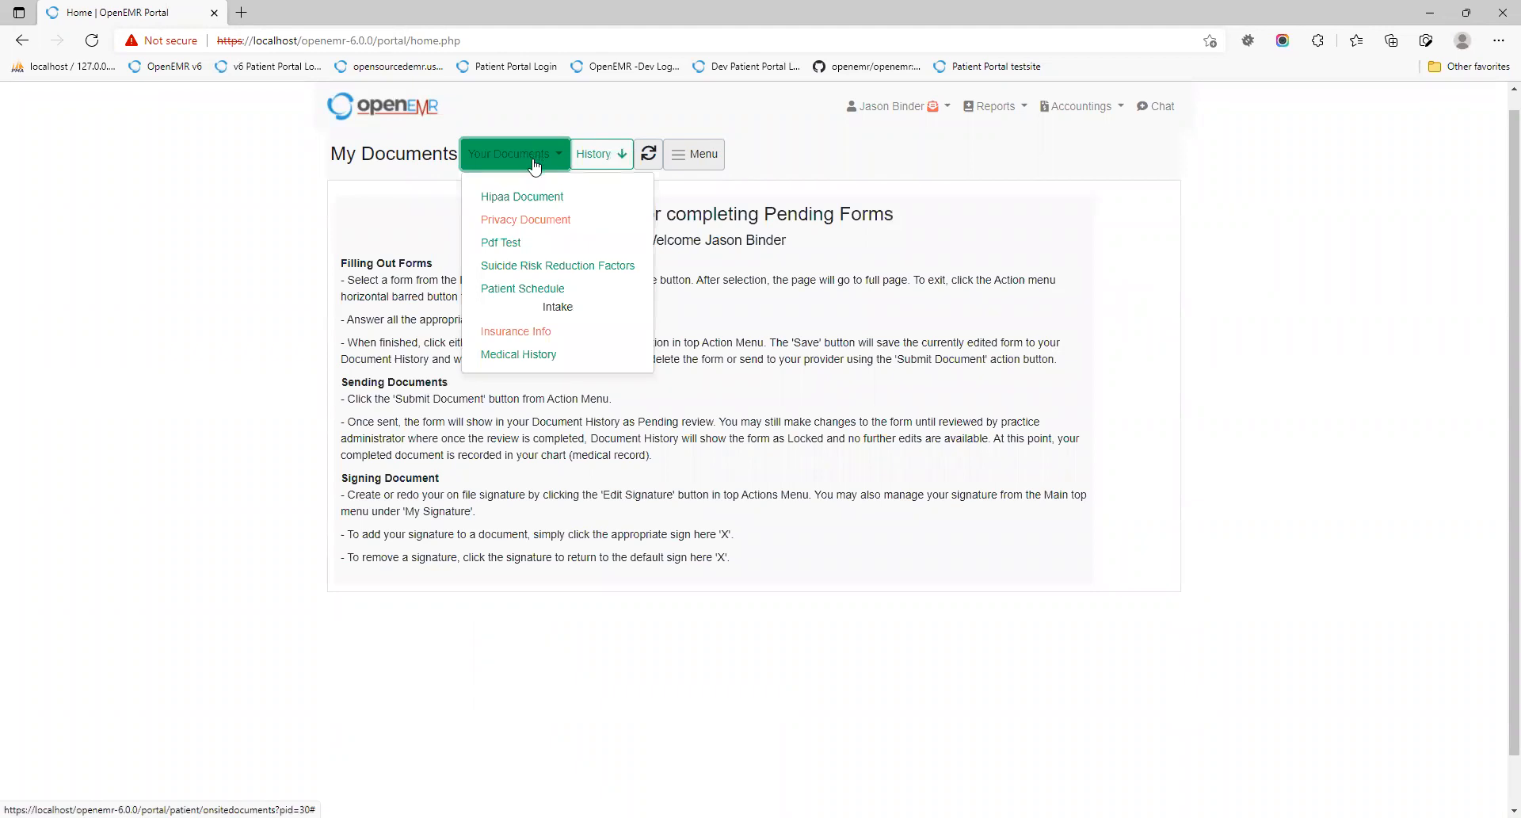
click(543, 227)
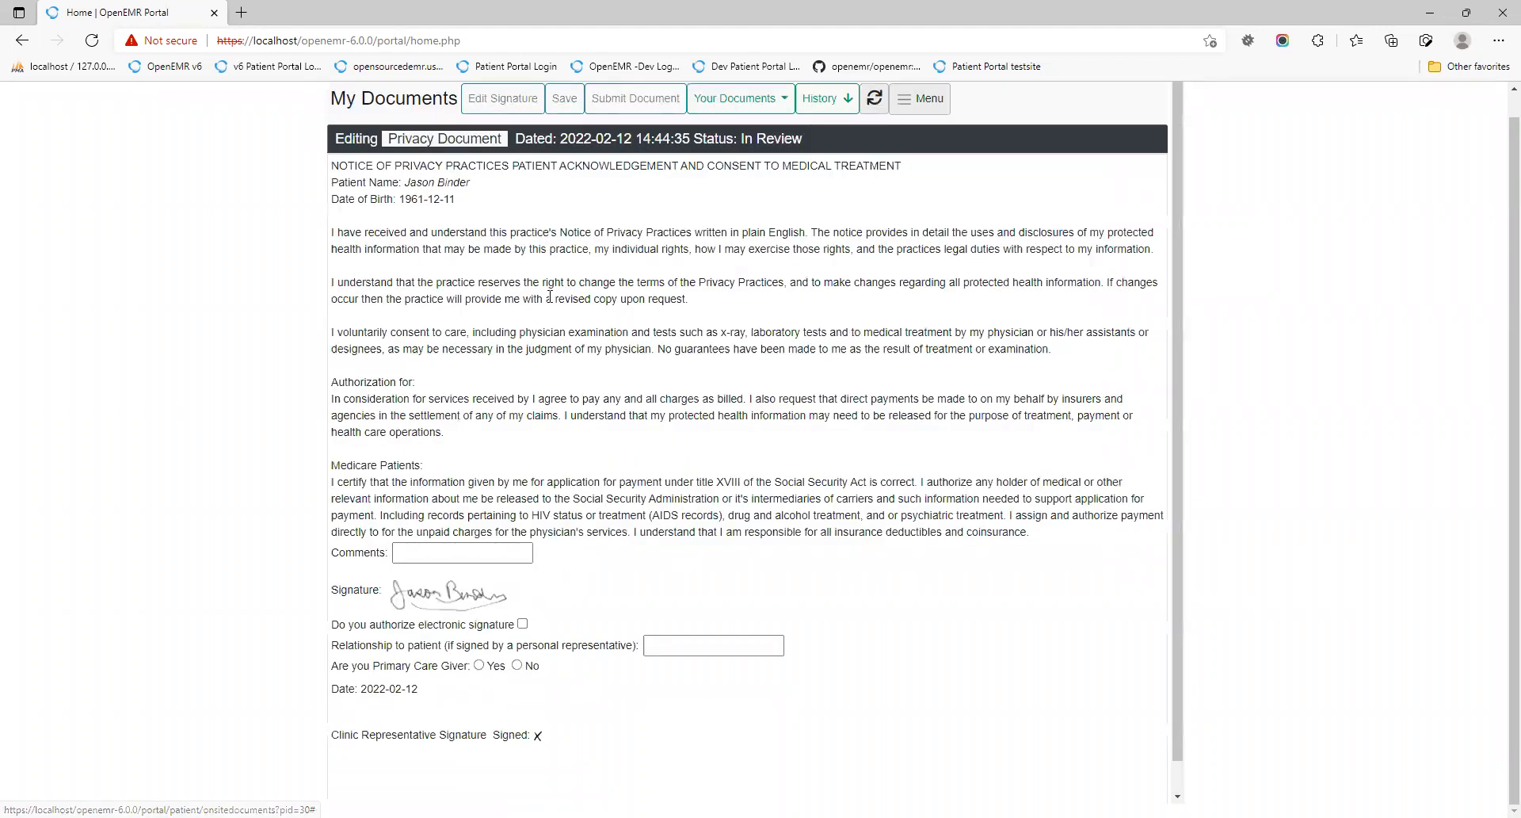
click(490, 596)
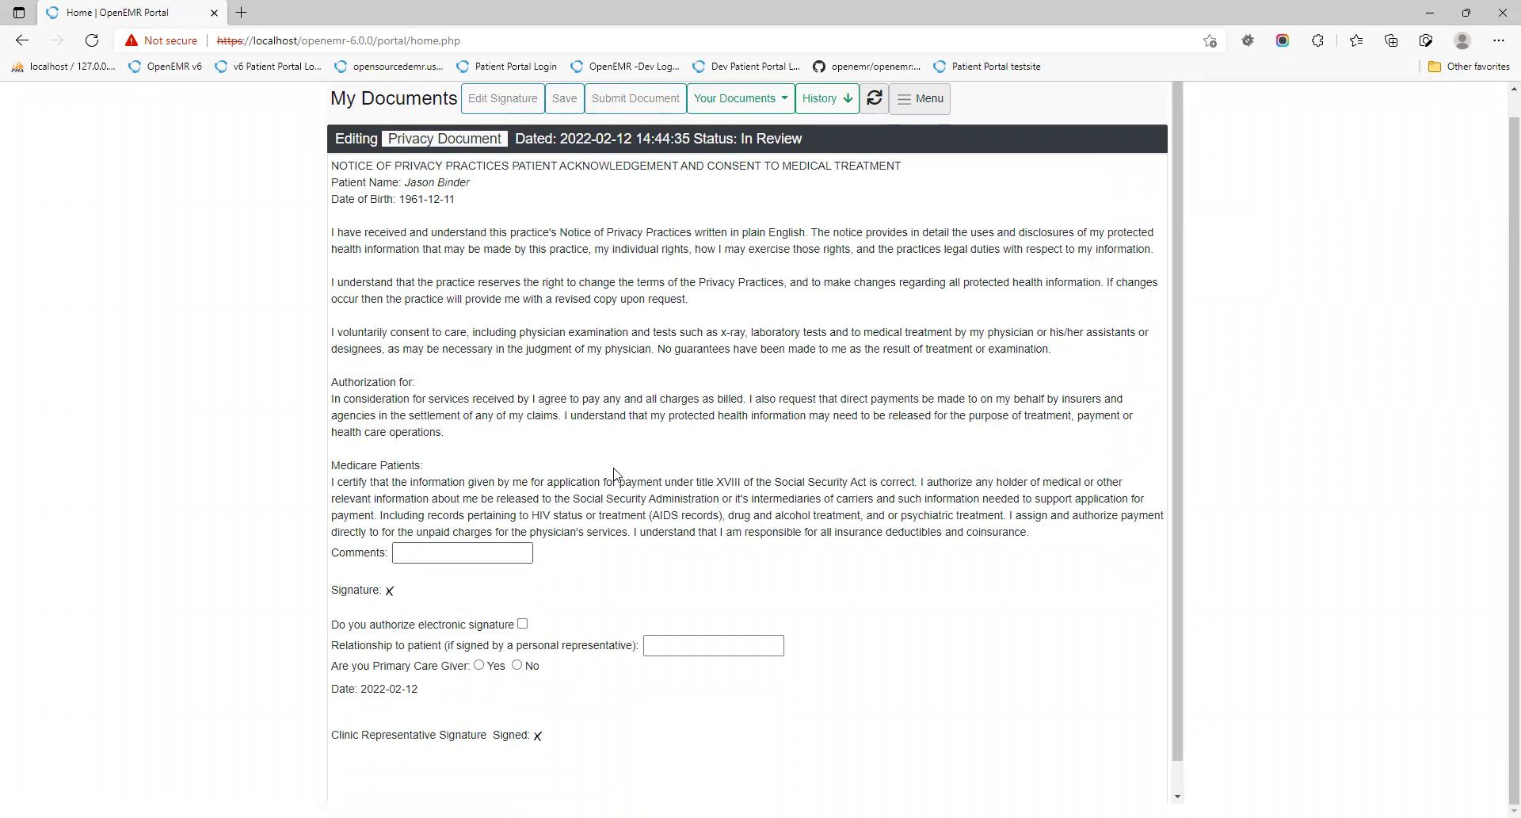
click(636, 99)
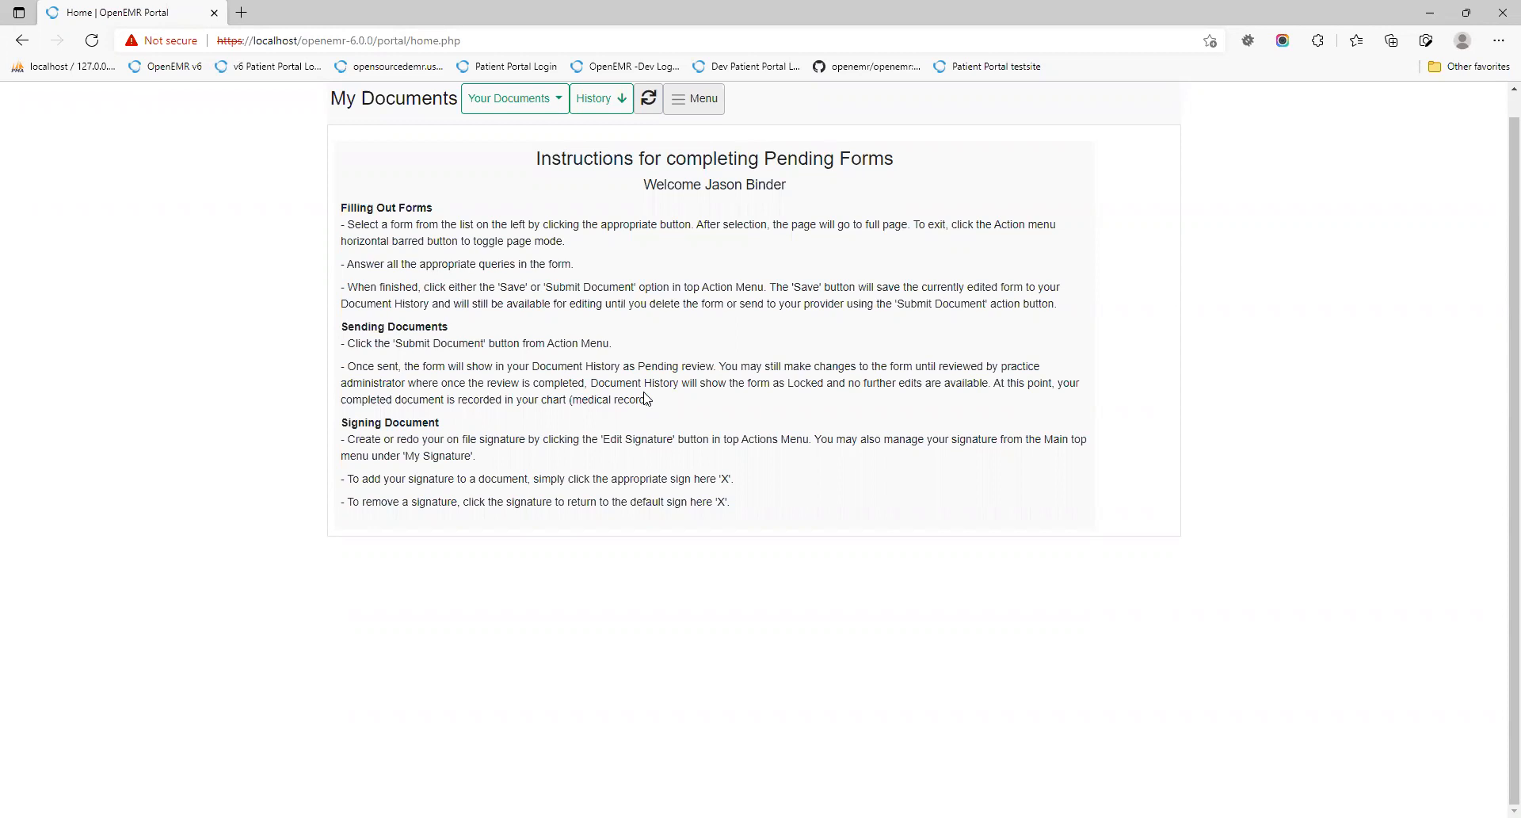
Step: Open Medical History from Your Documents and scroll through its risk factors and exams
click(491, 111)
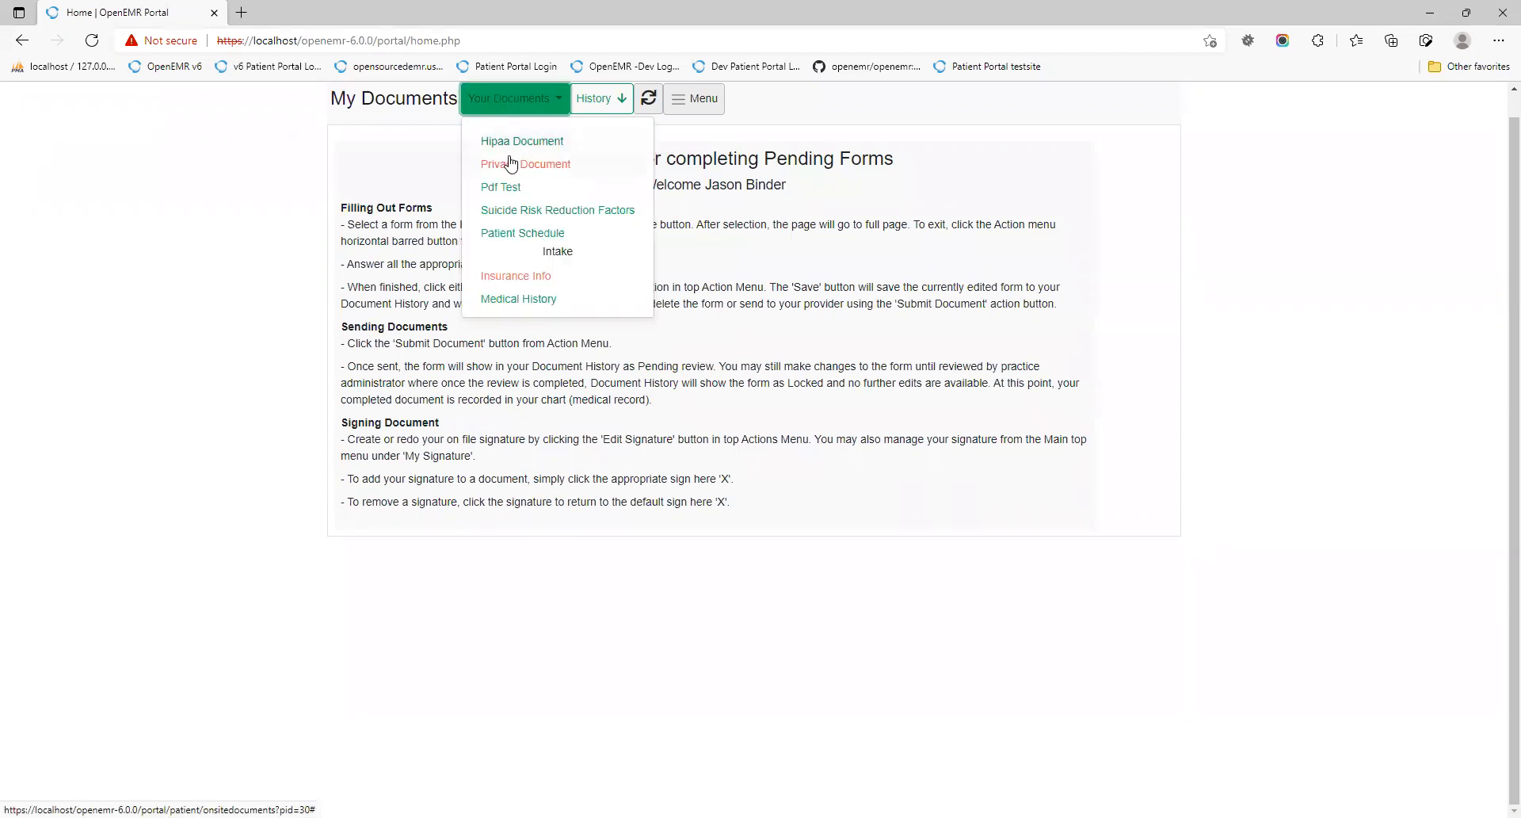
click(530, 308)
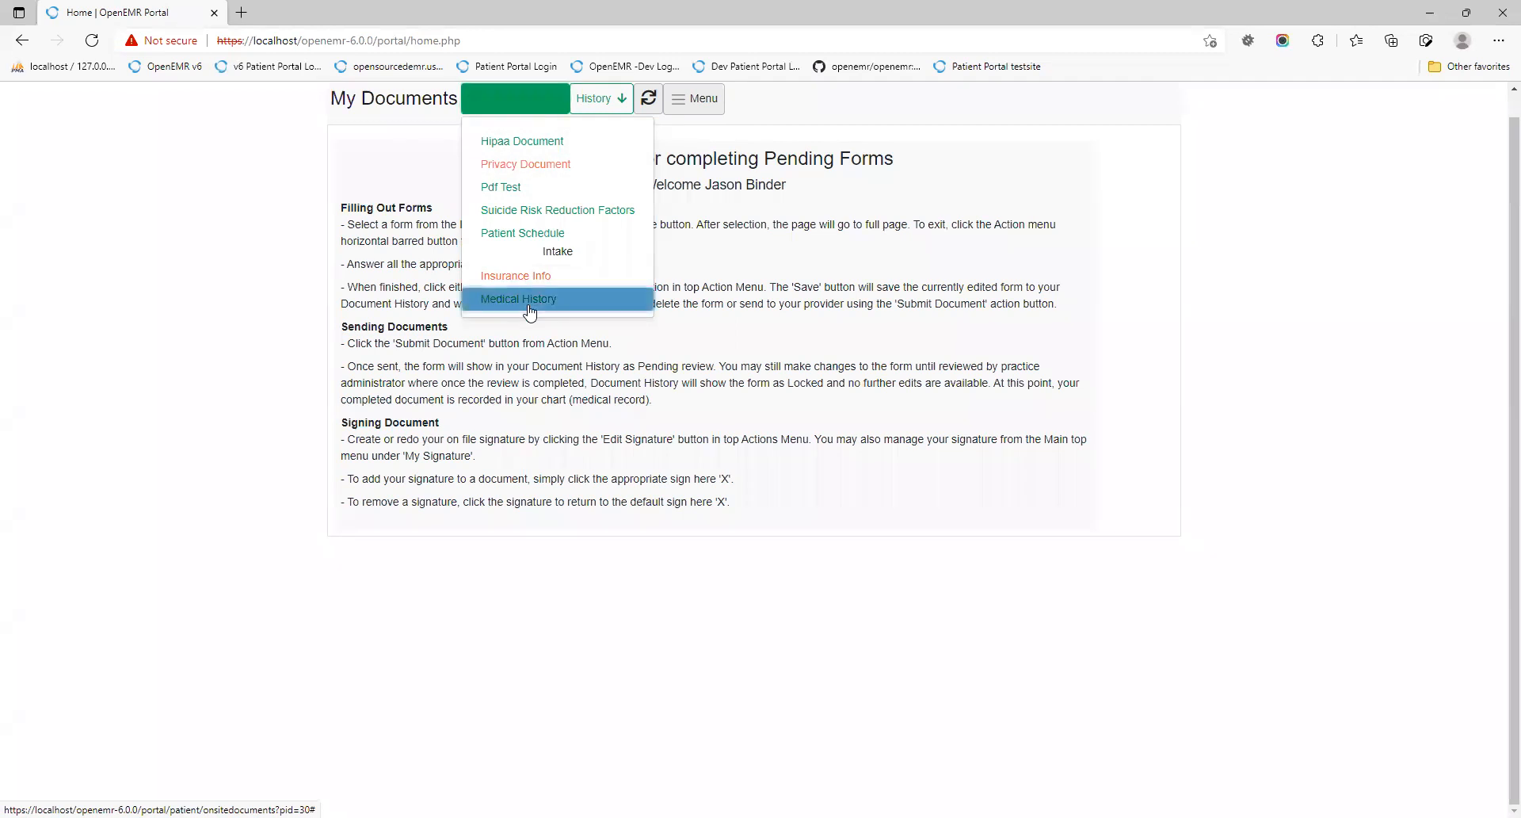
scroll(707, 594, down, 10)
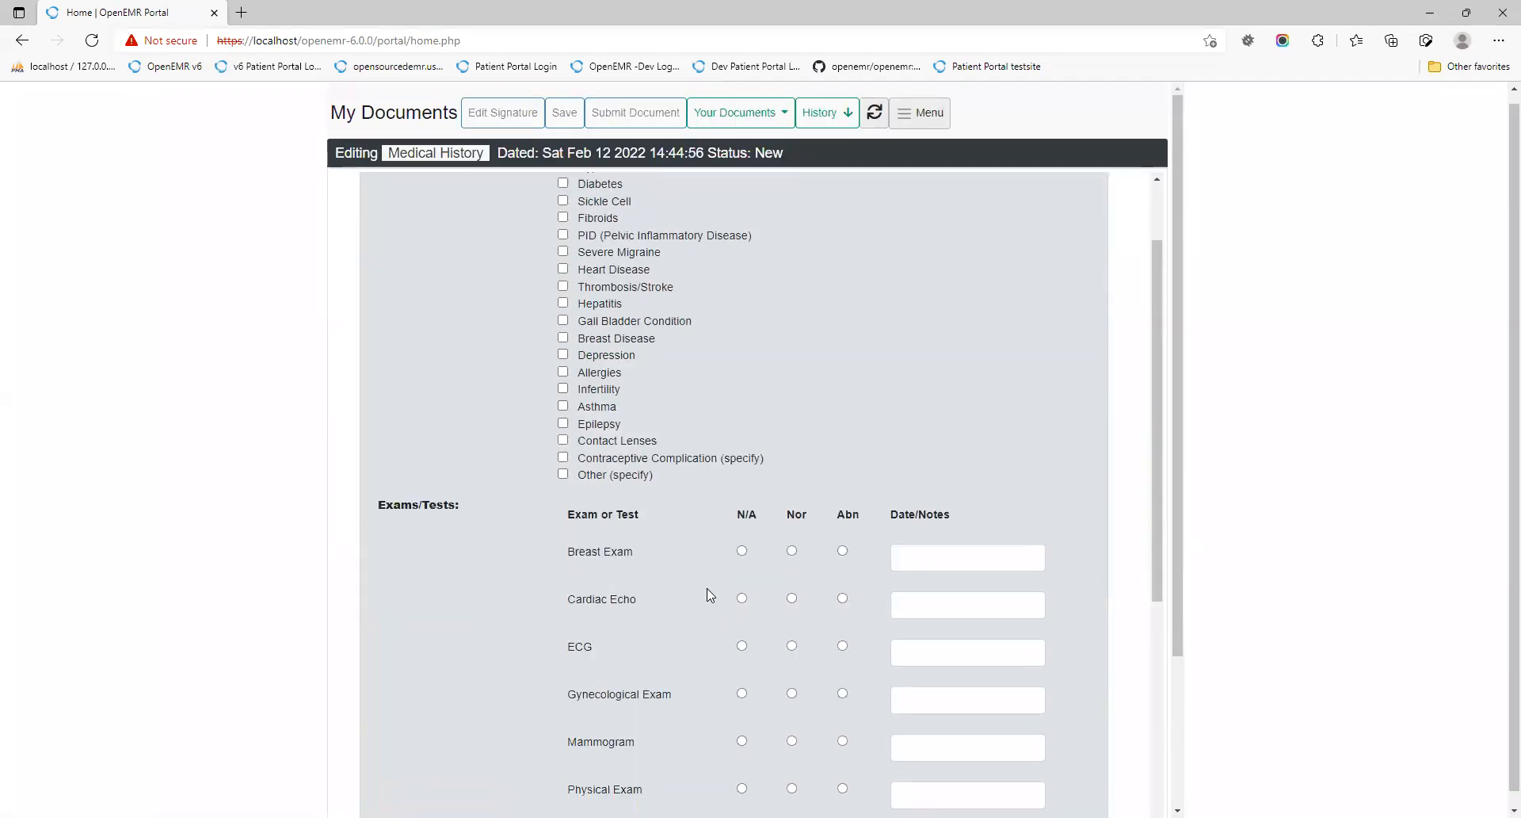
scroll(713, 614, up, 10)
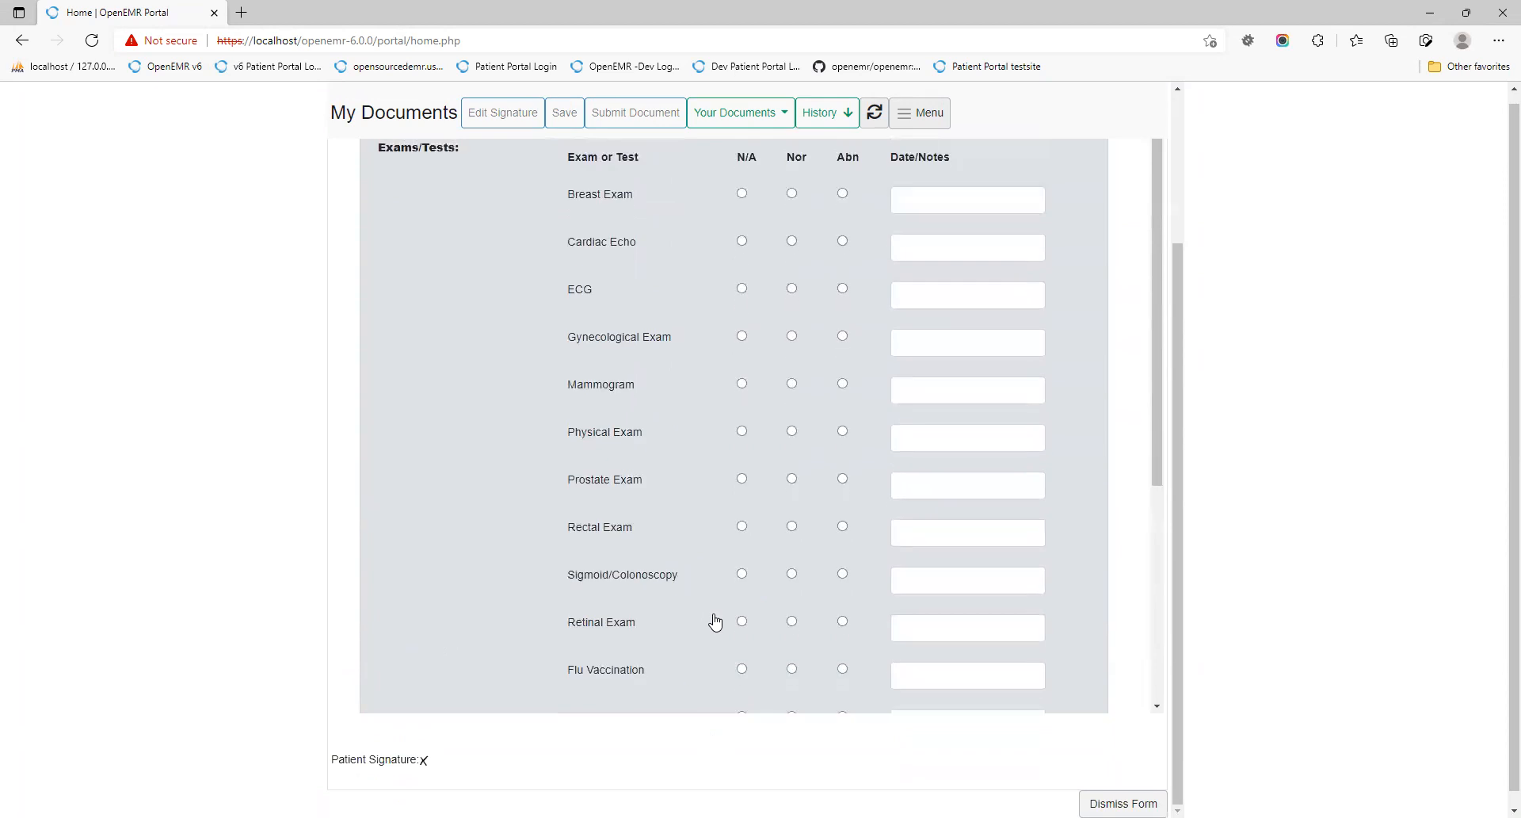
scroll(753, 490, up, 5)
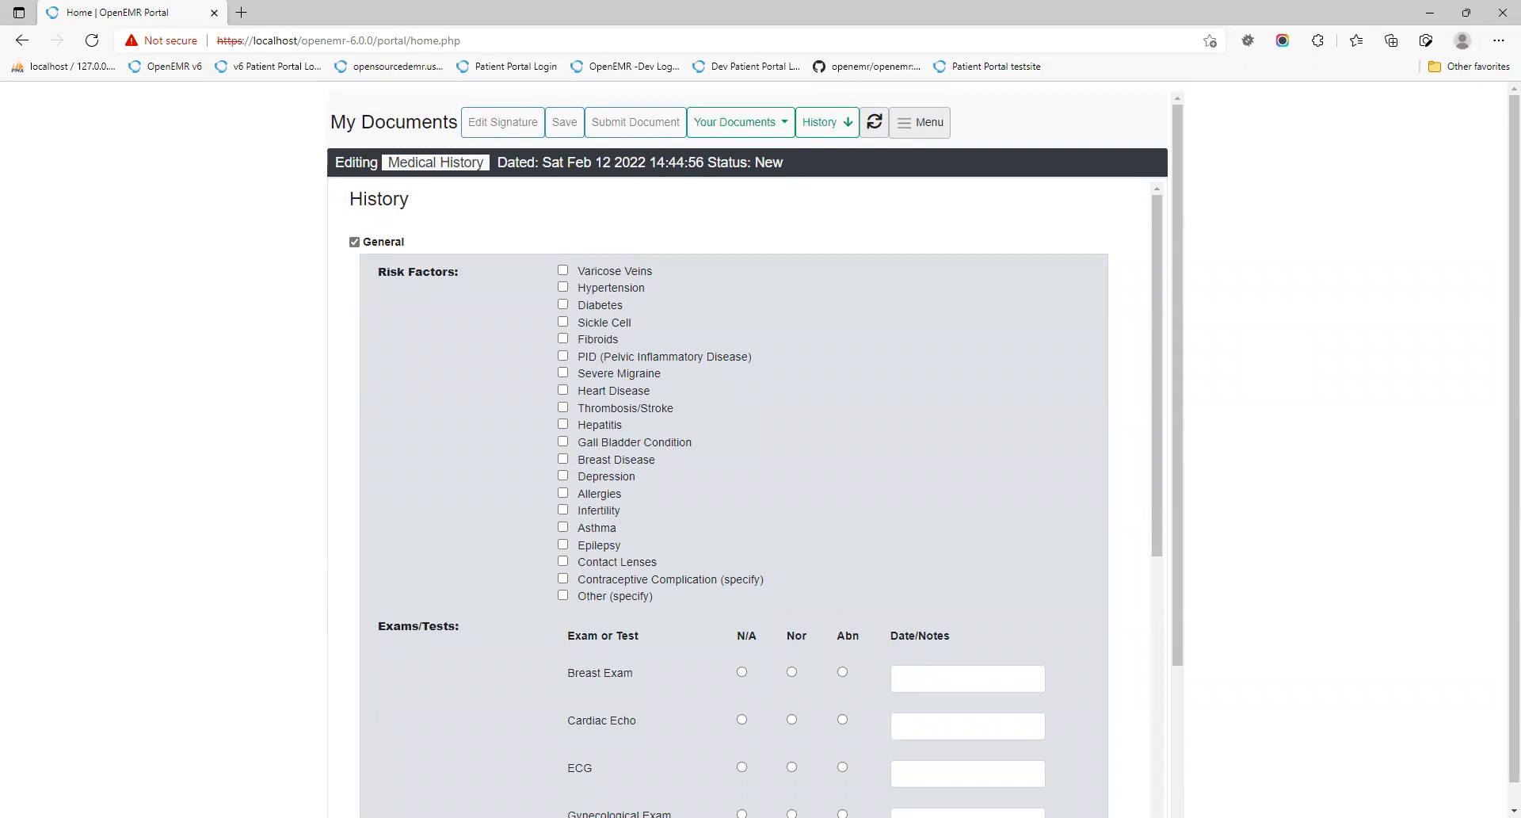
key(F12)
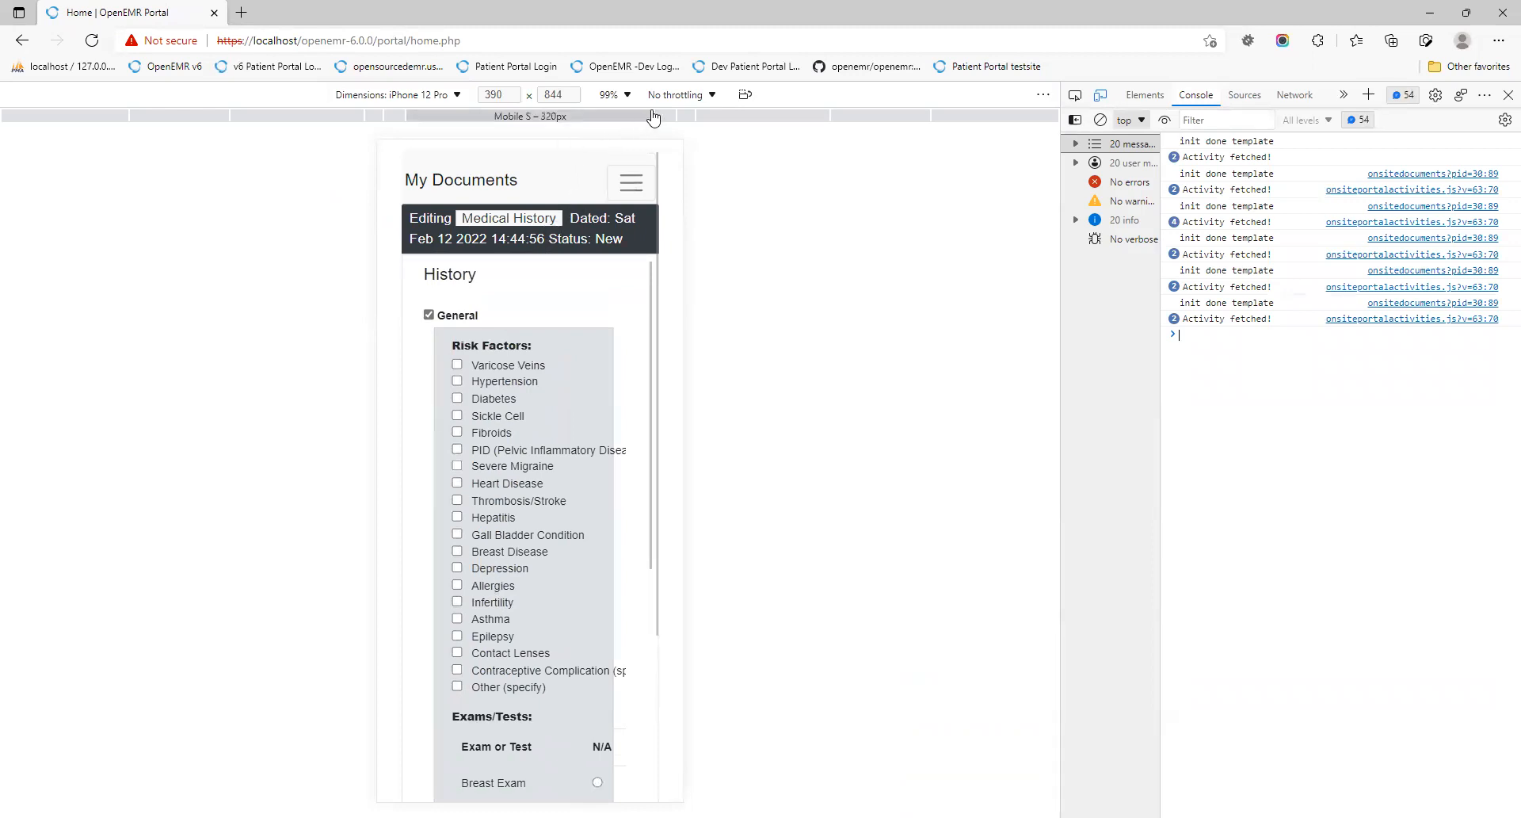
click(745, 95)
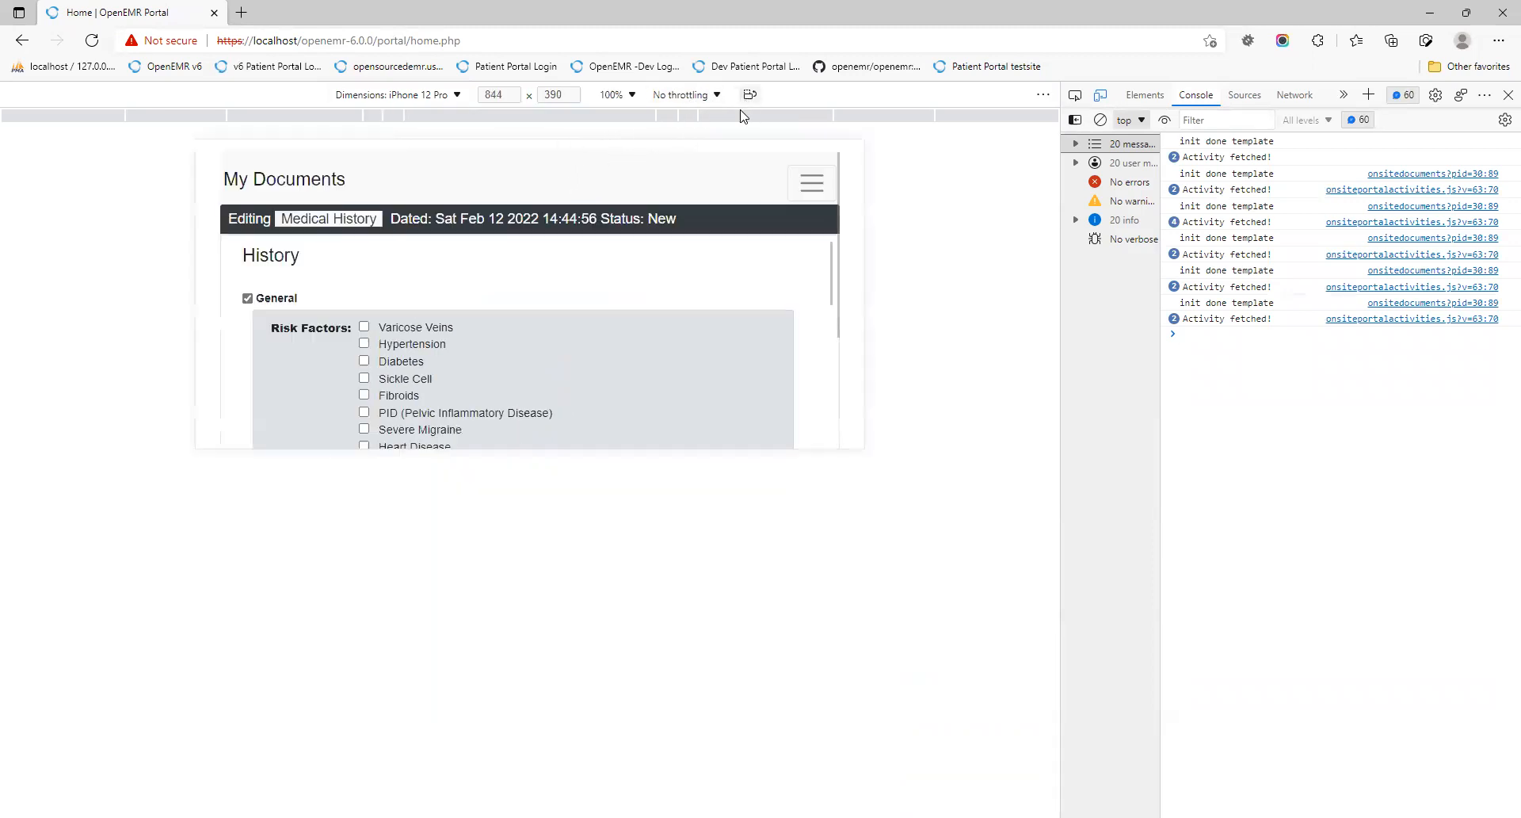
scroll(649, 350, down, 10)
scroll(649, 350, up, 10)
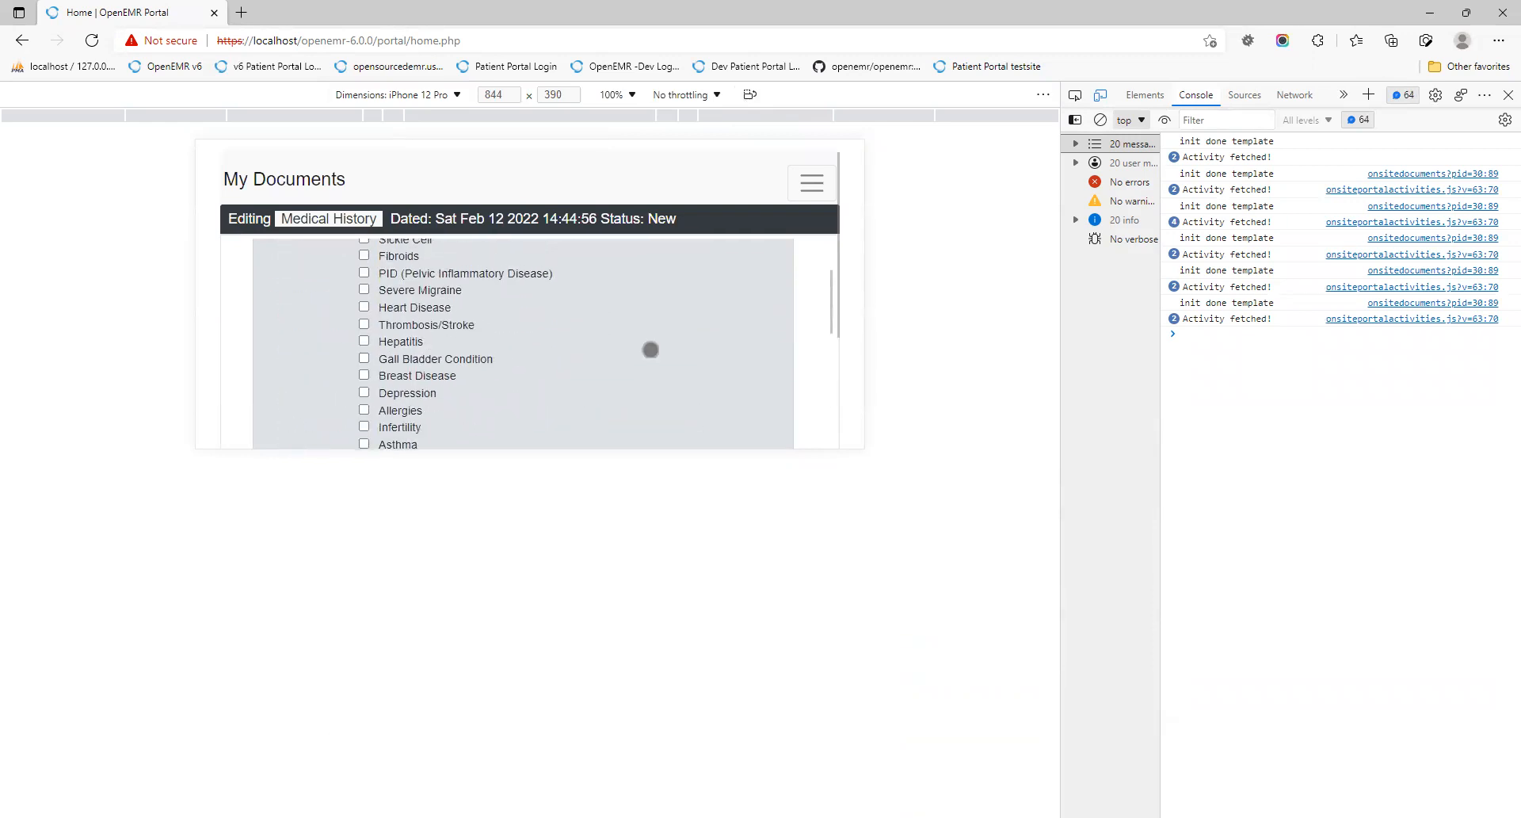
scroll(651, 350, up, 2)
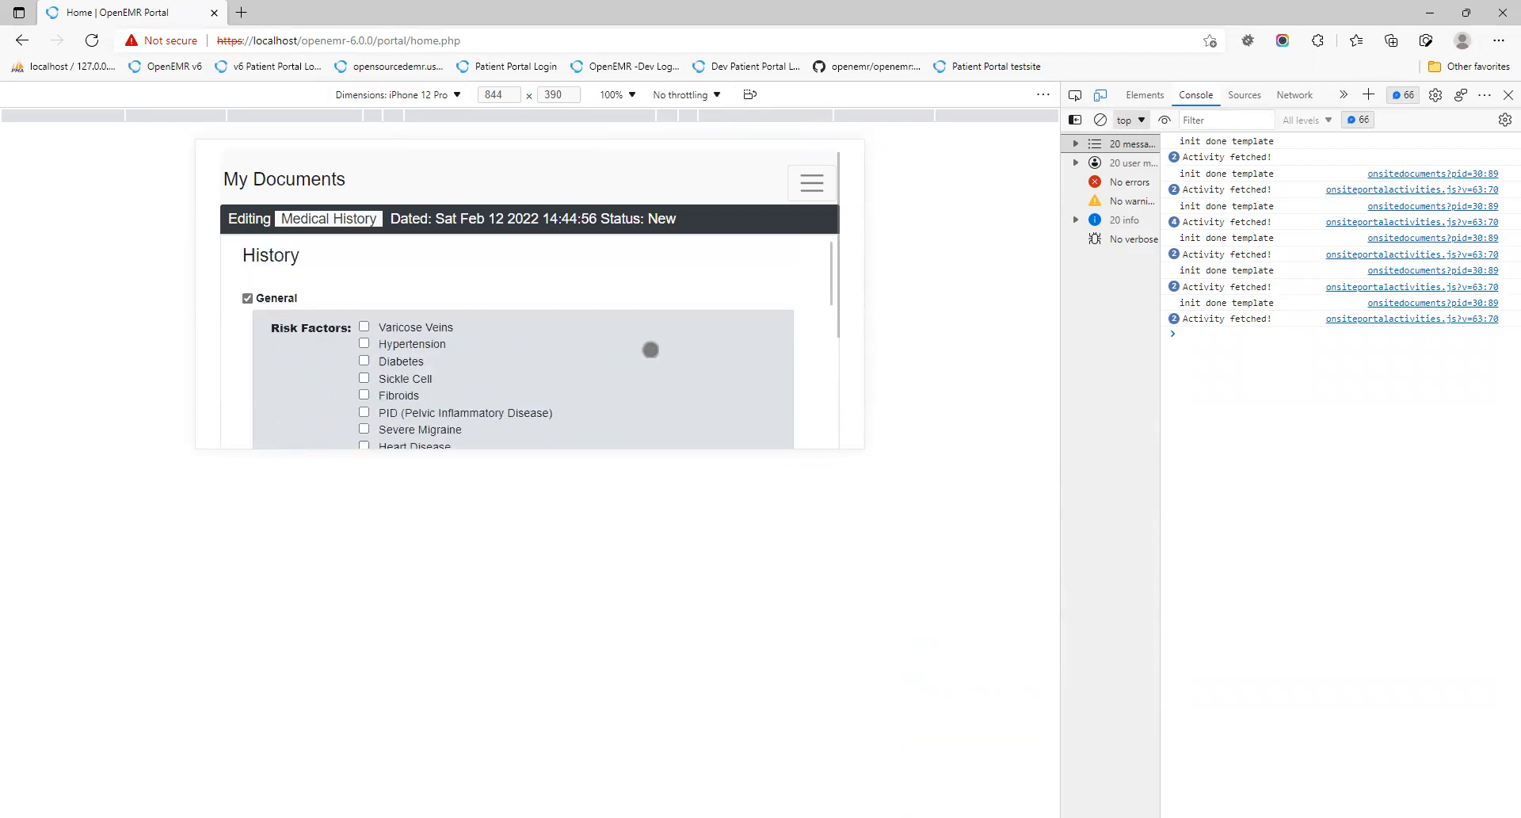
click(749, 94)
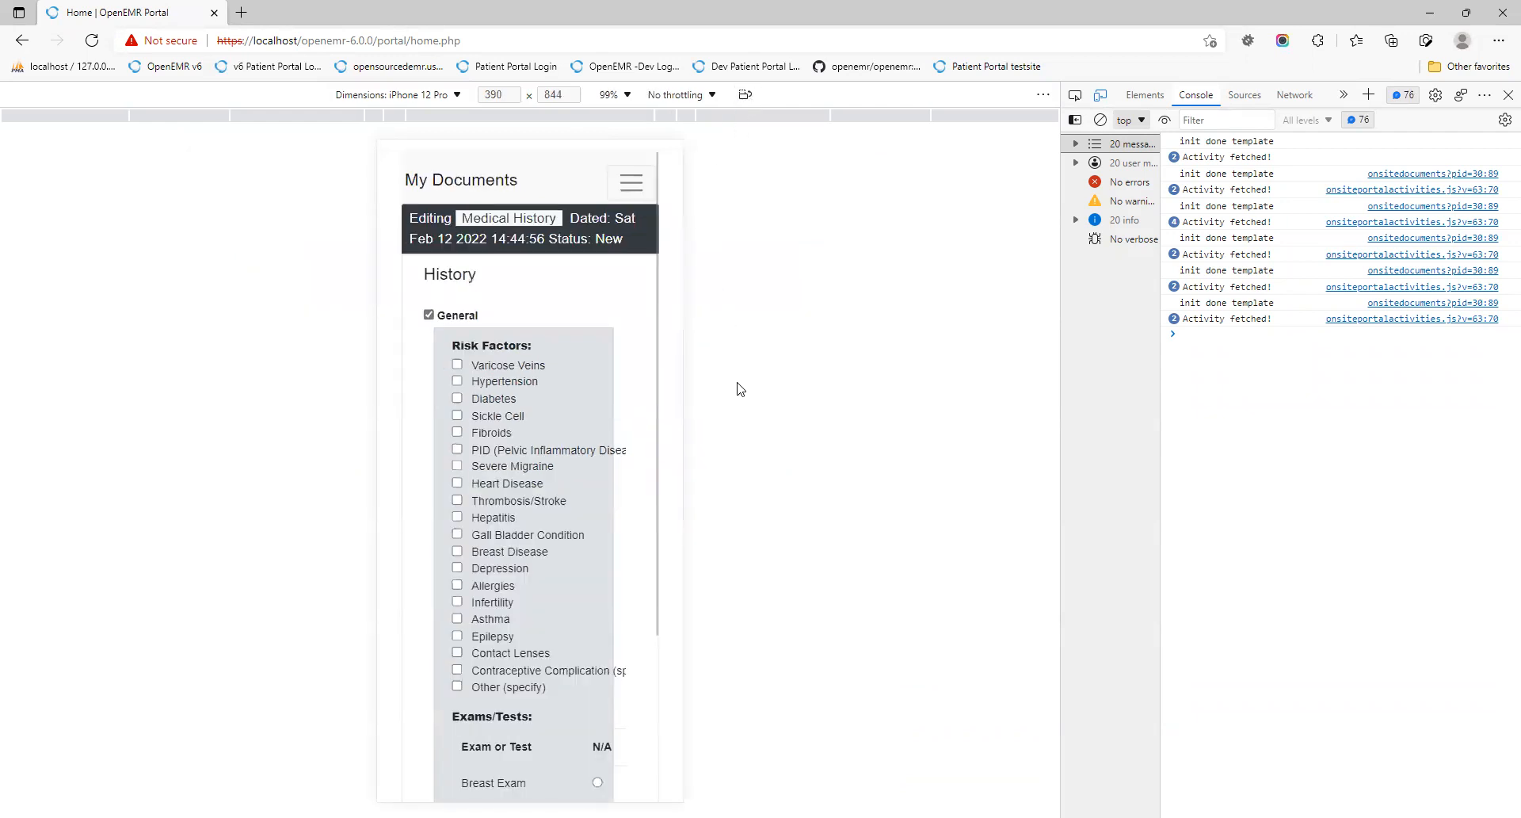
scroll(588, 538, down, 5)
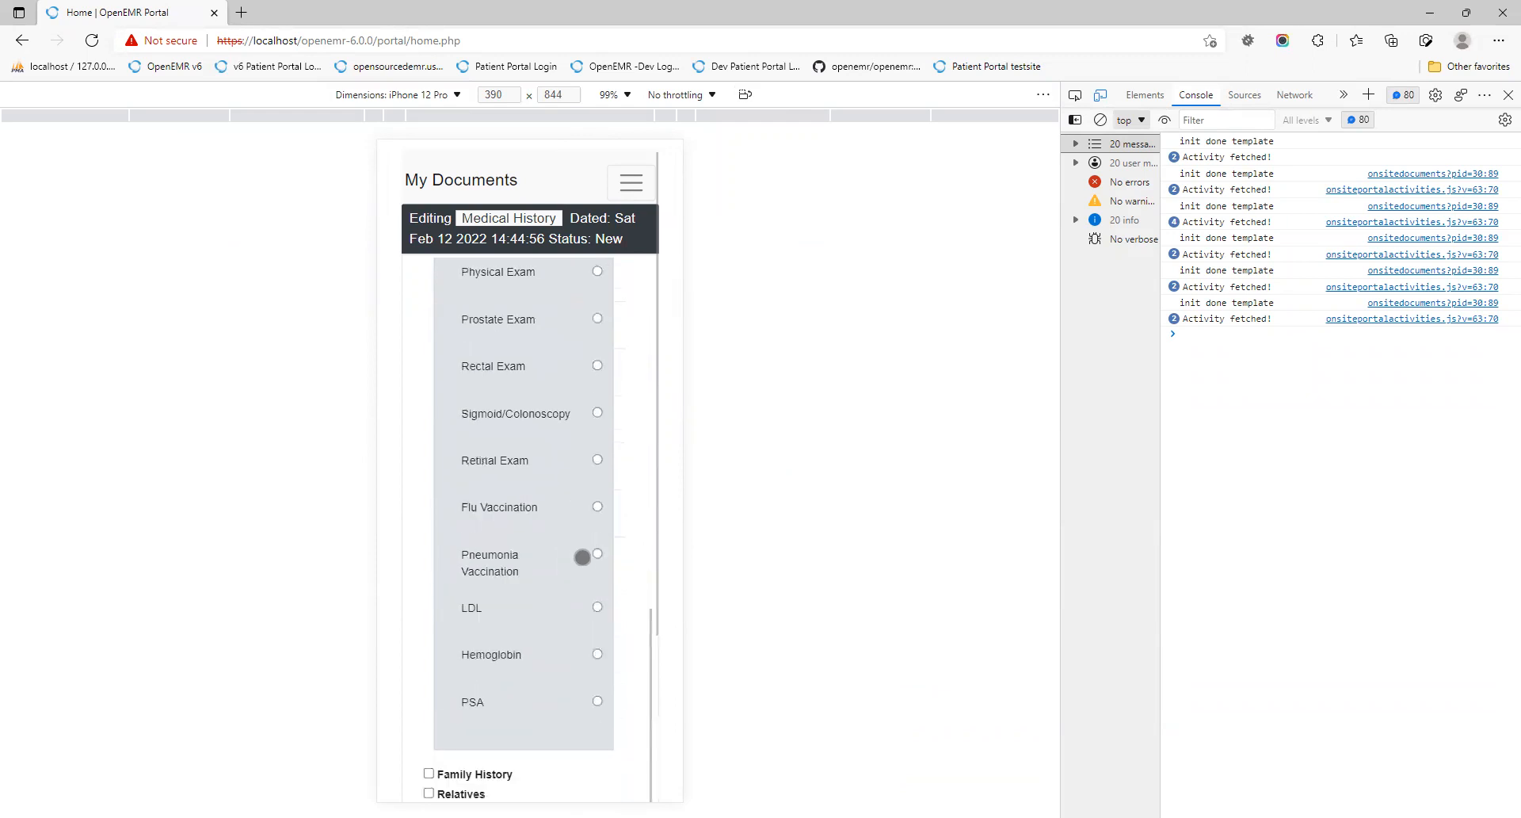
scroll(582, 557, up, 5)
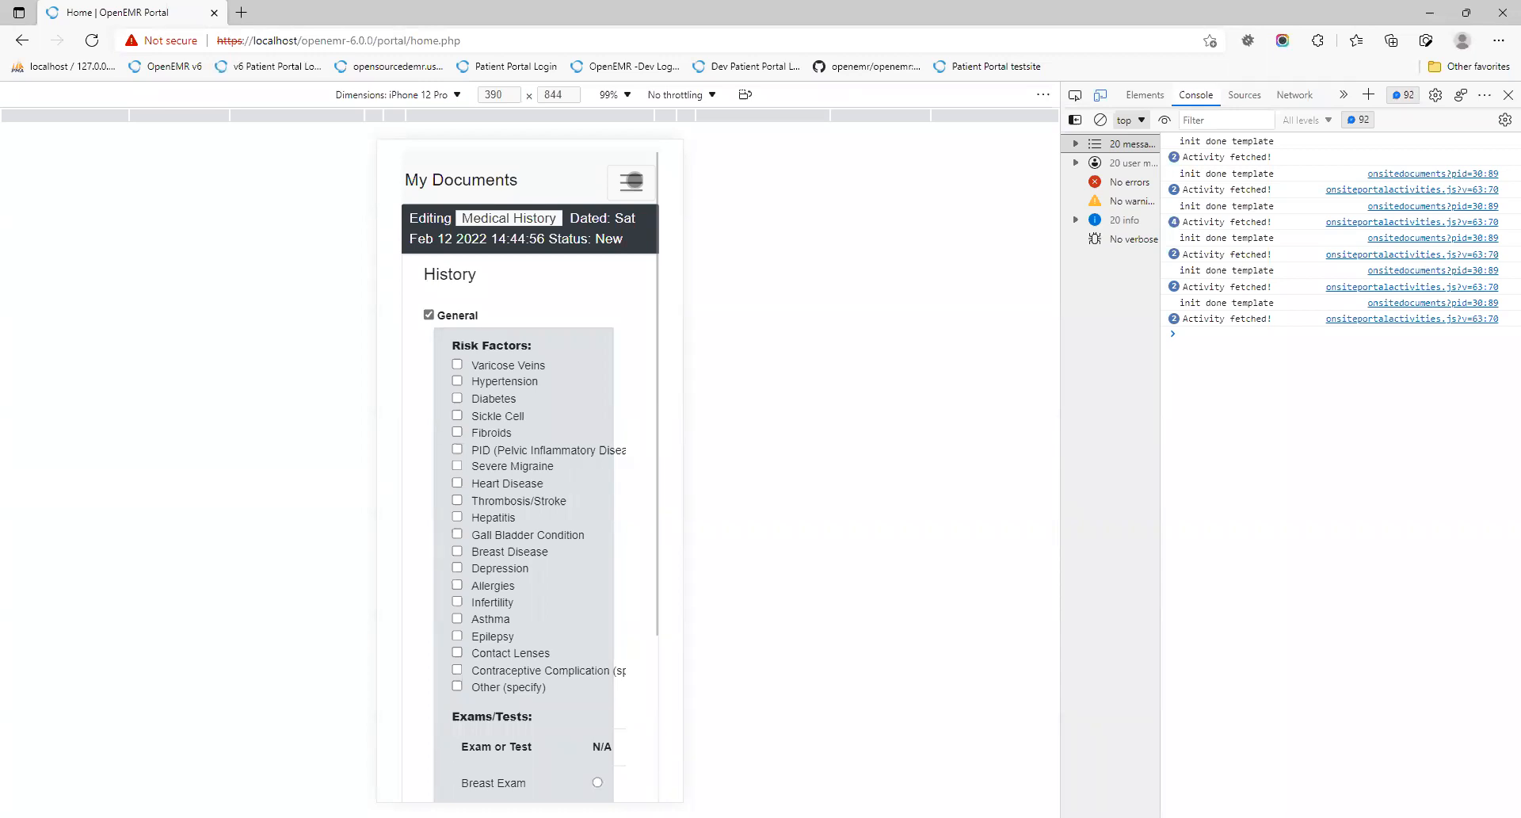
click(632, 181)
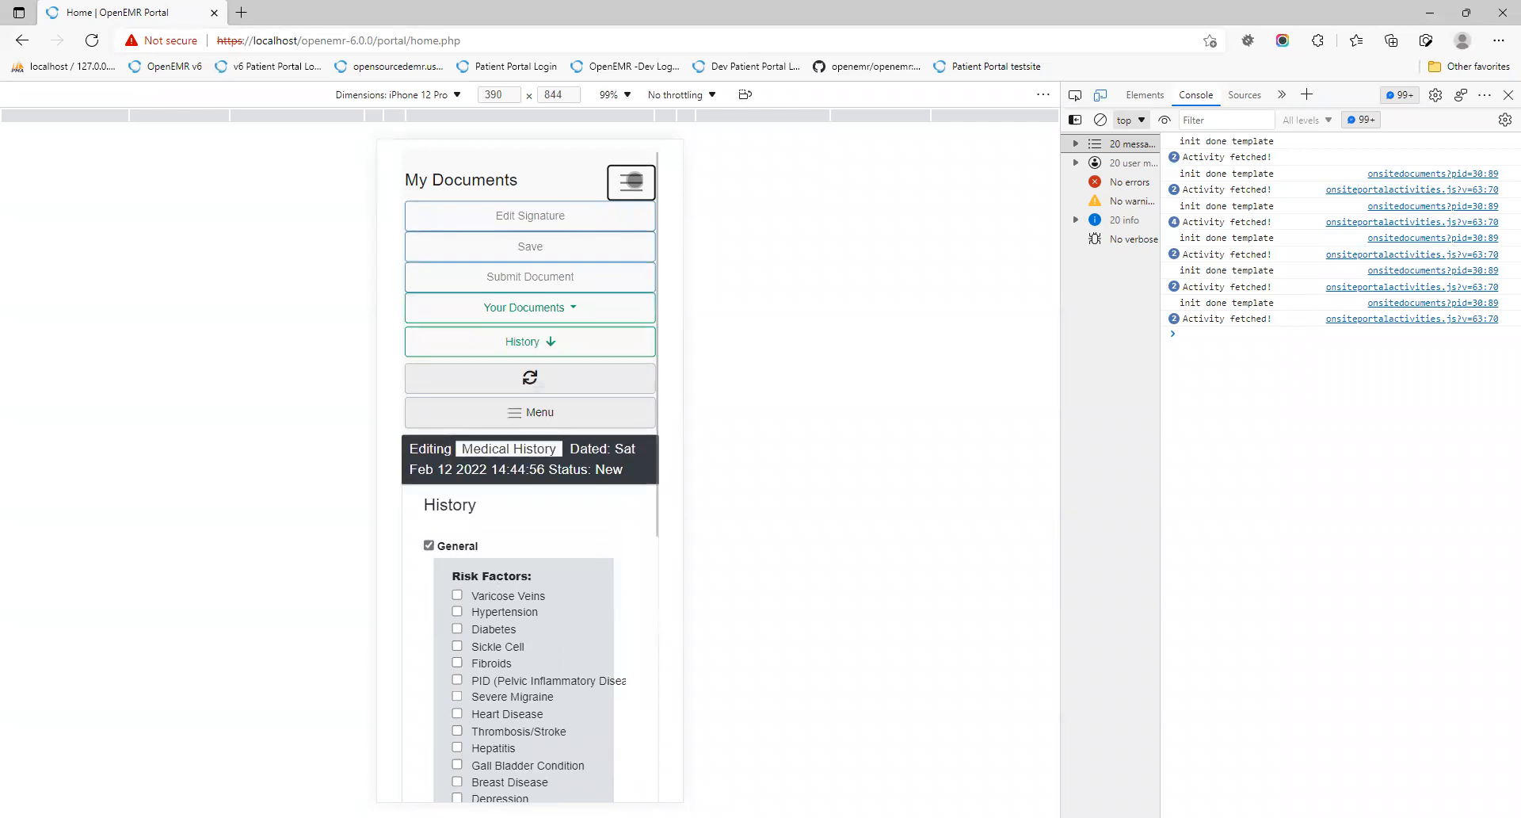
click(631, 180)
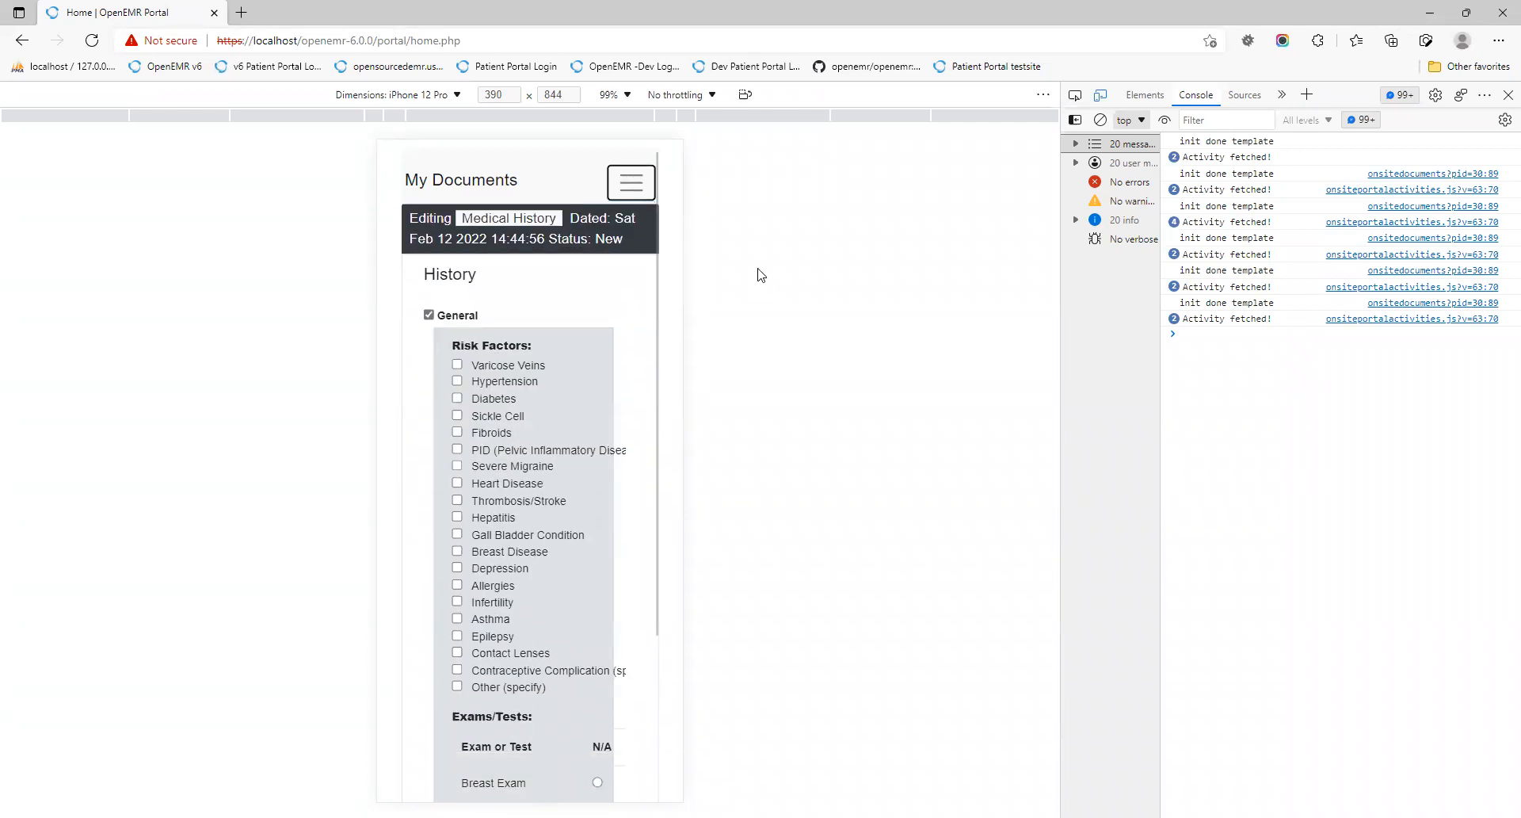
key(F12)
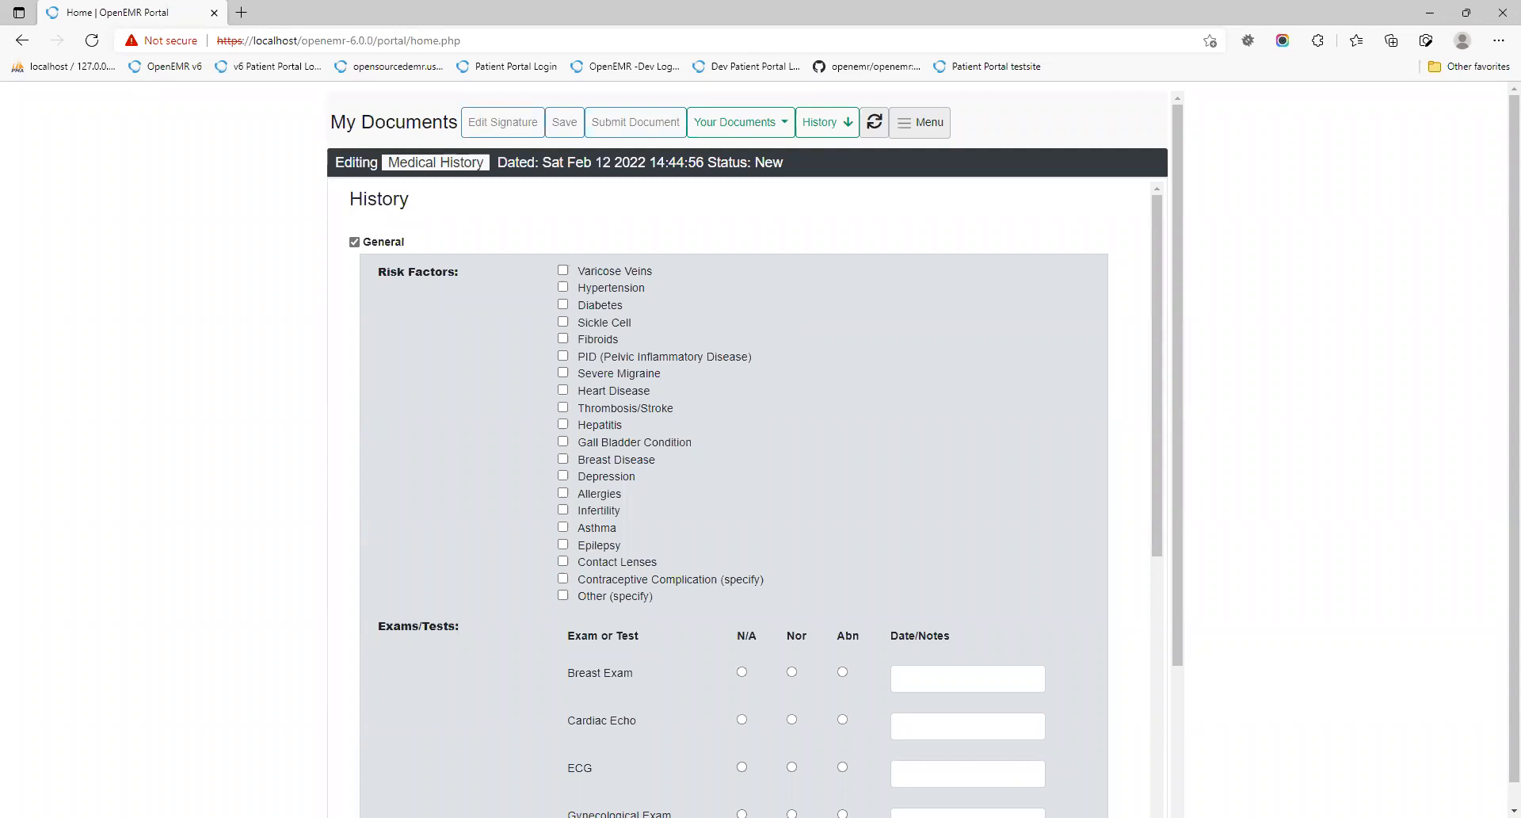
key(alt+Tab)
Step: Open the Medical History template from the Template Repository and uncheck Full Editor
click(333, 407)
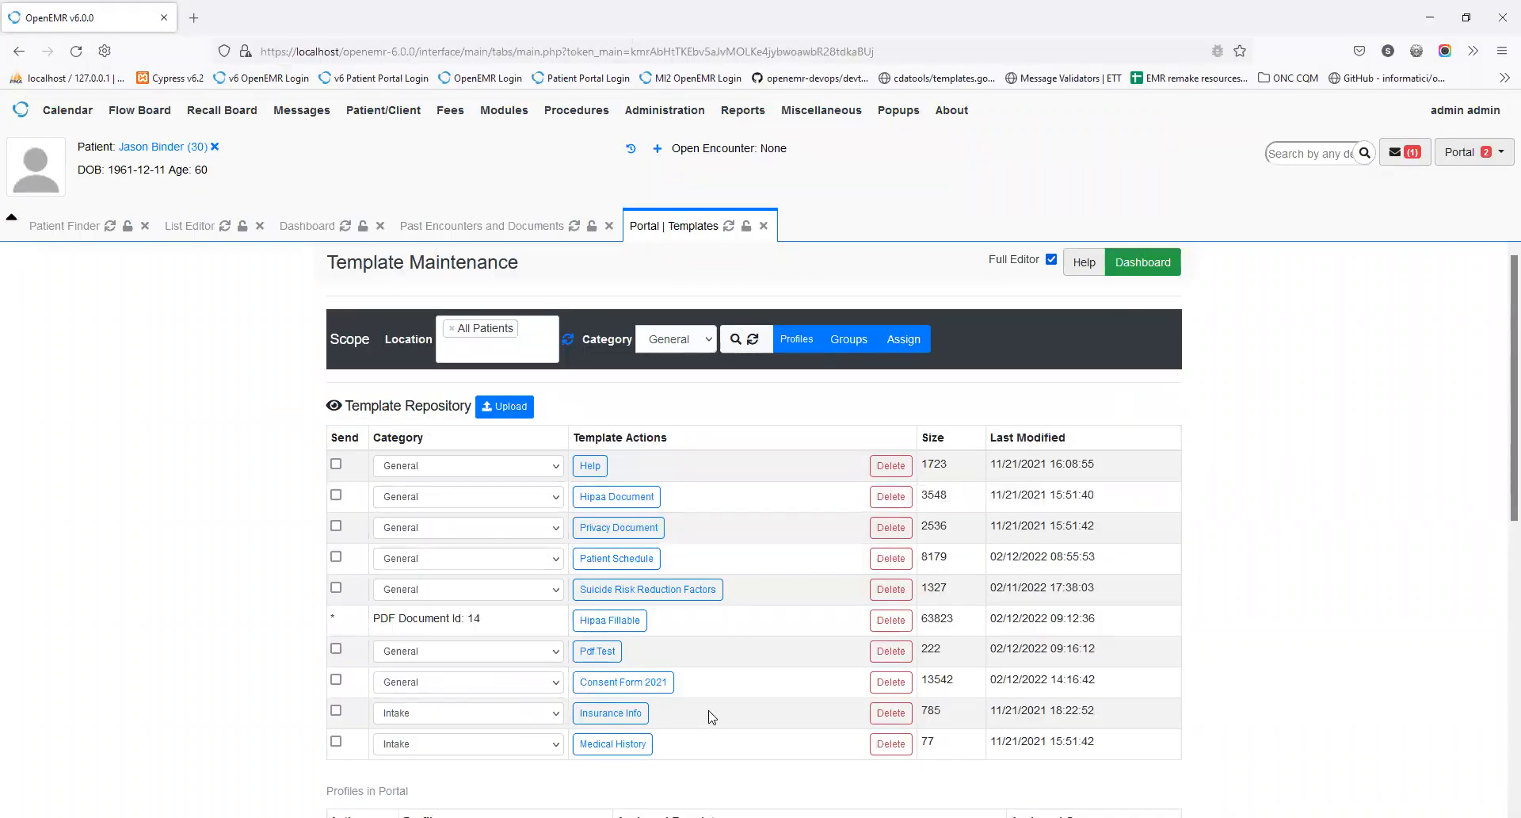
click(633, 745)
click(1338, 26)
click(1051, 259)
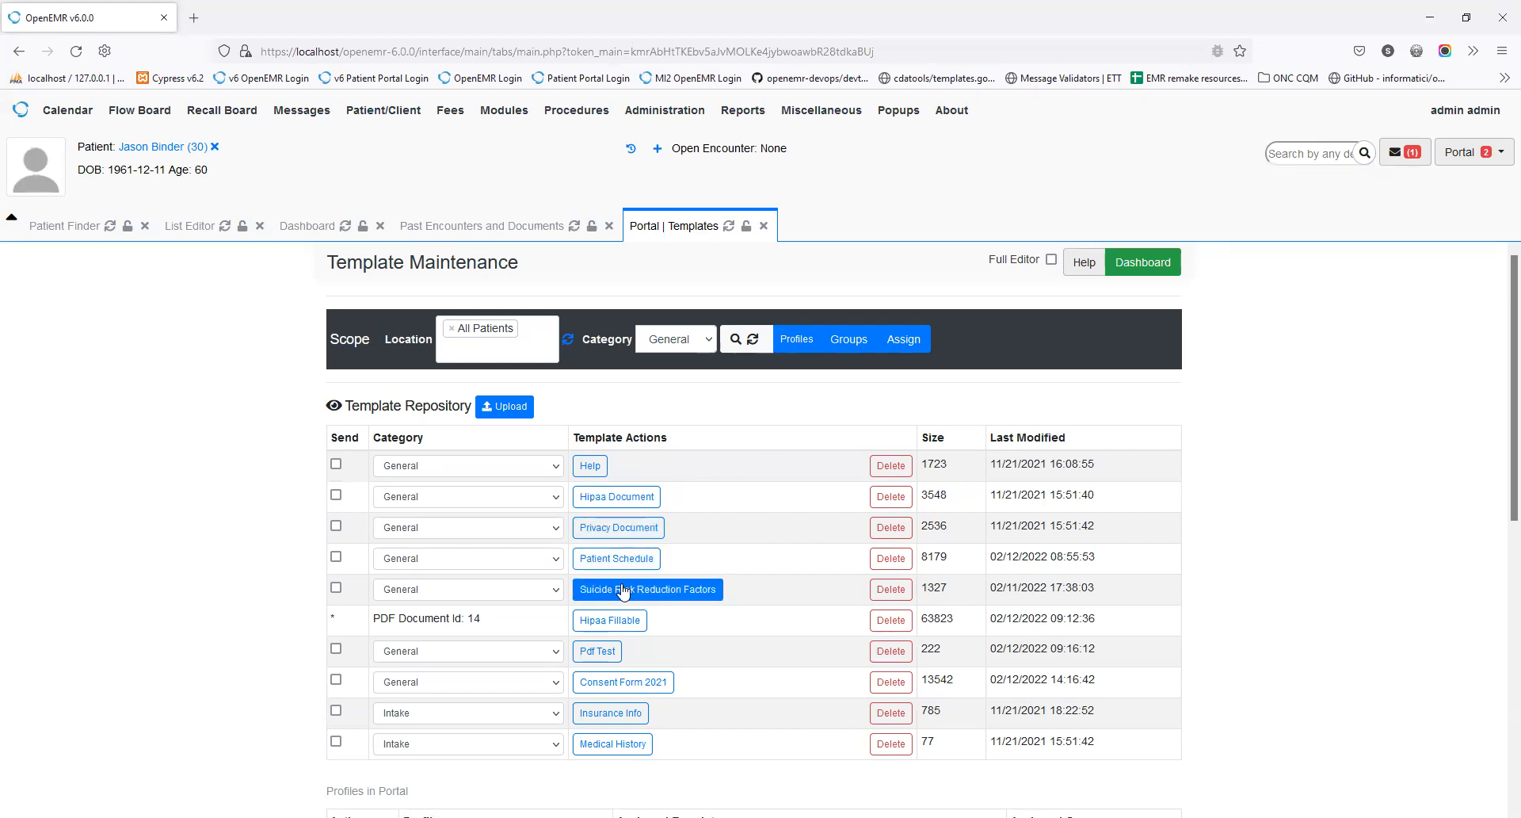
click(618, 743)
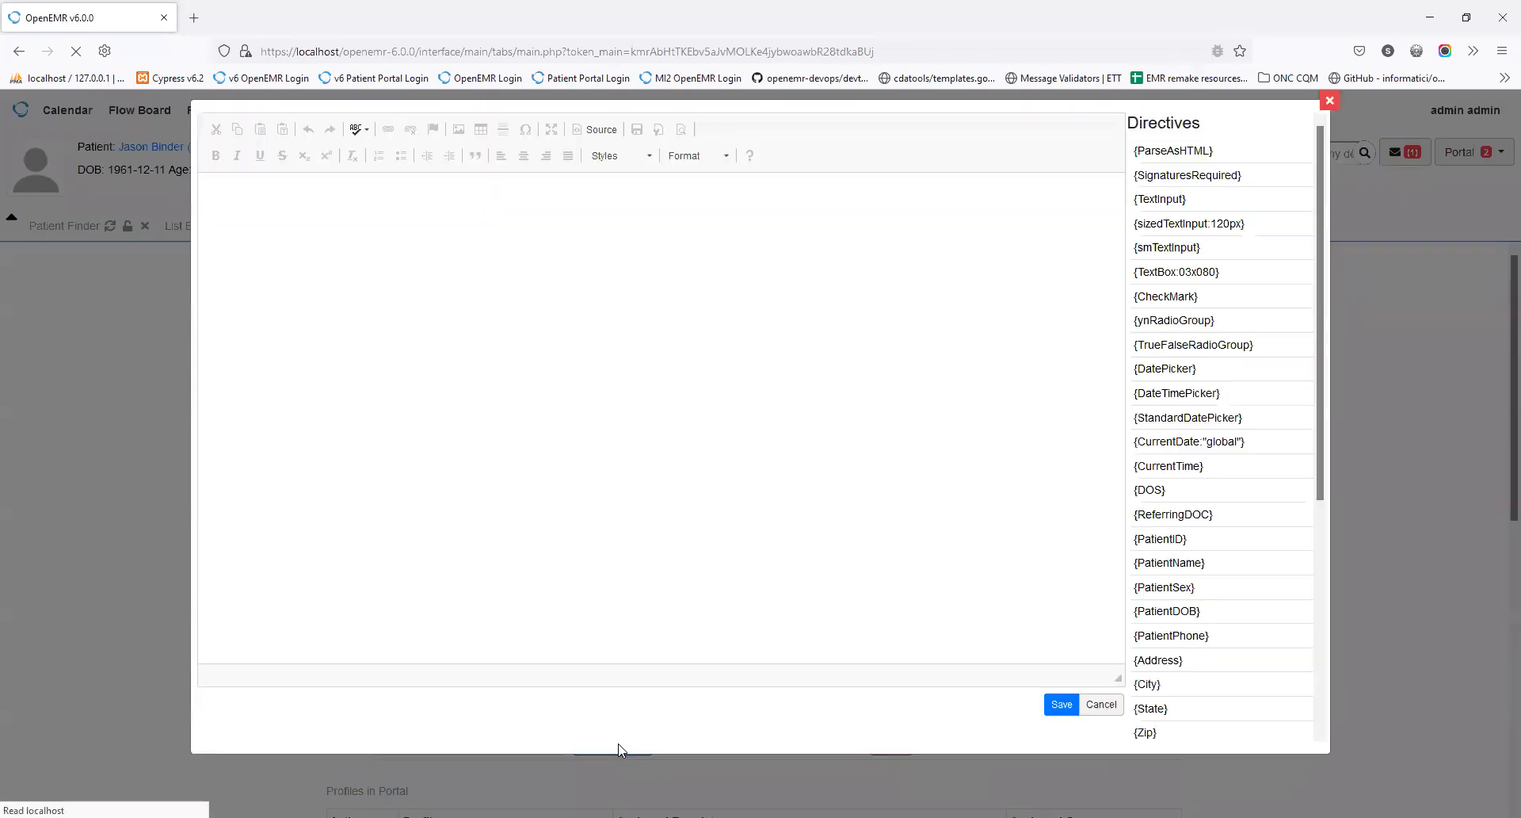
drag(216, 196, 290, 208)
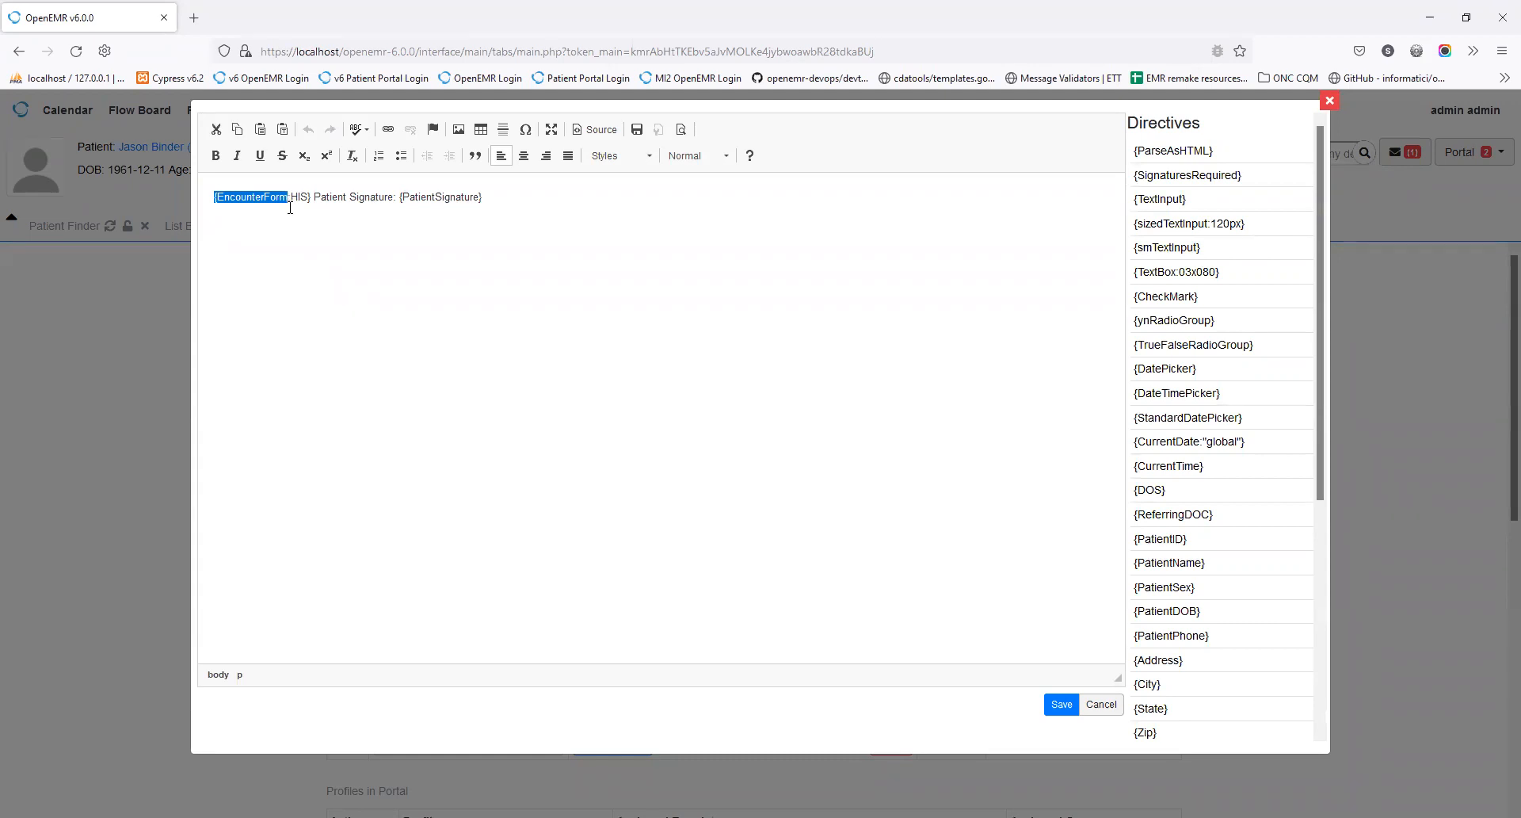
click(295, 199)
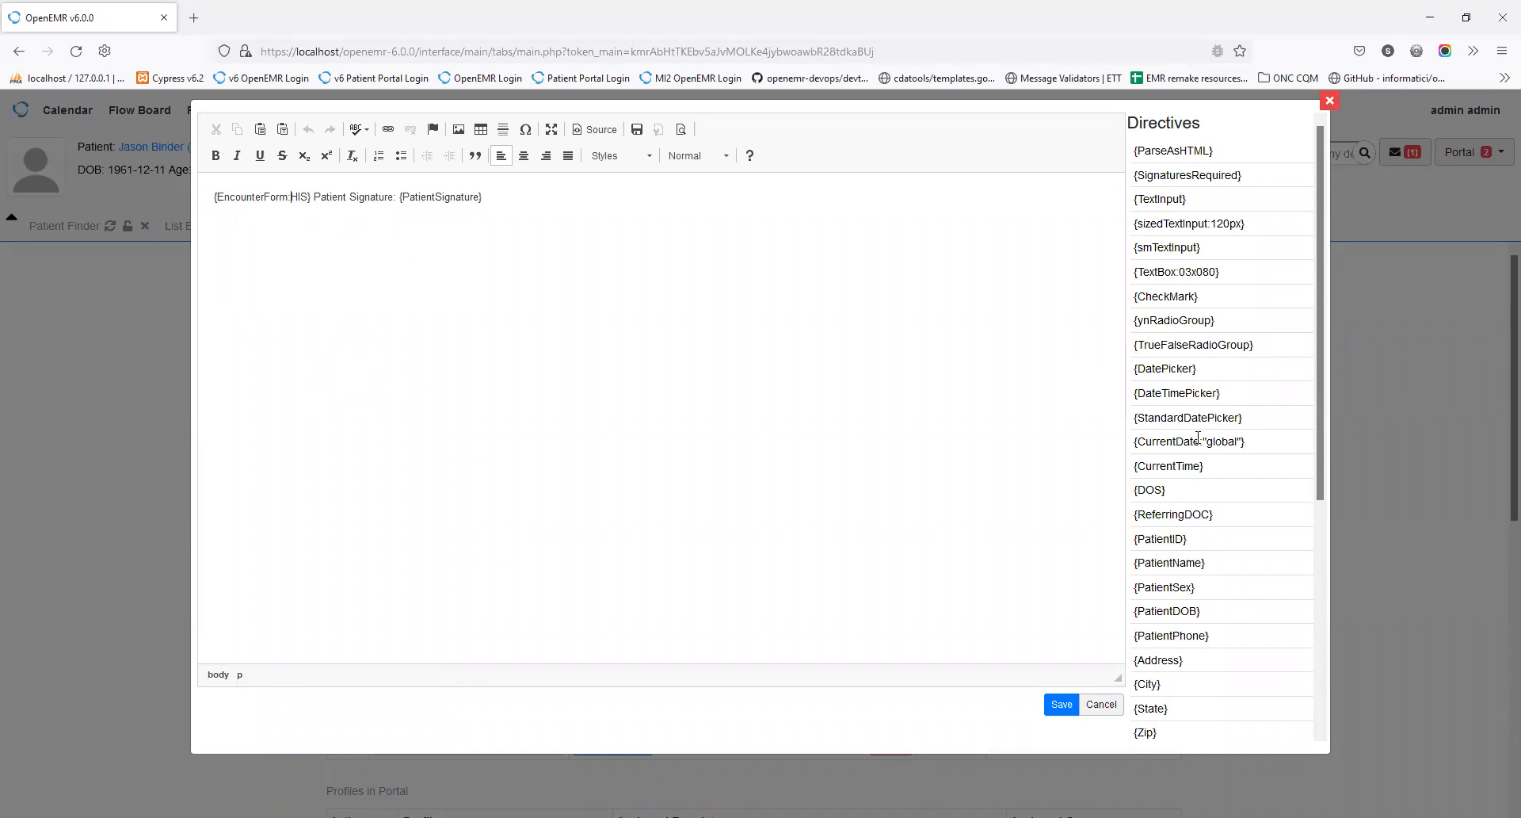
scroll(1207, 524, down, 5)
scroll(1185, 626, up, 2)
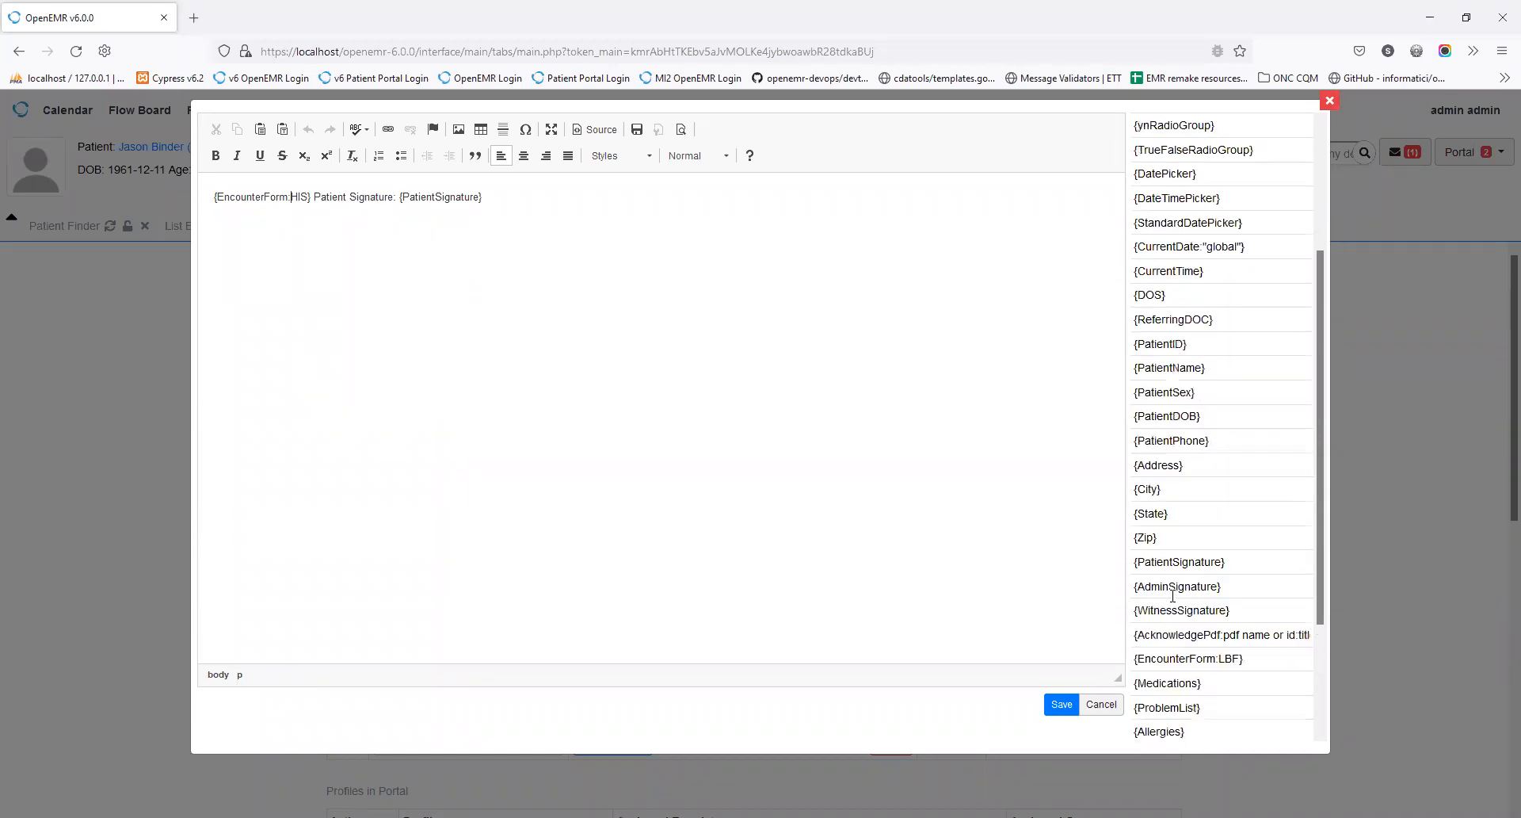
click(1162, 610)
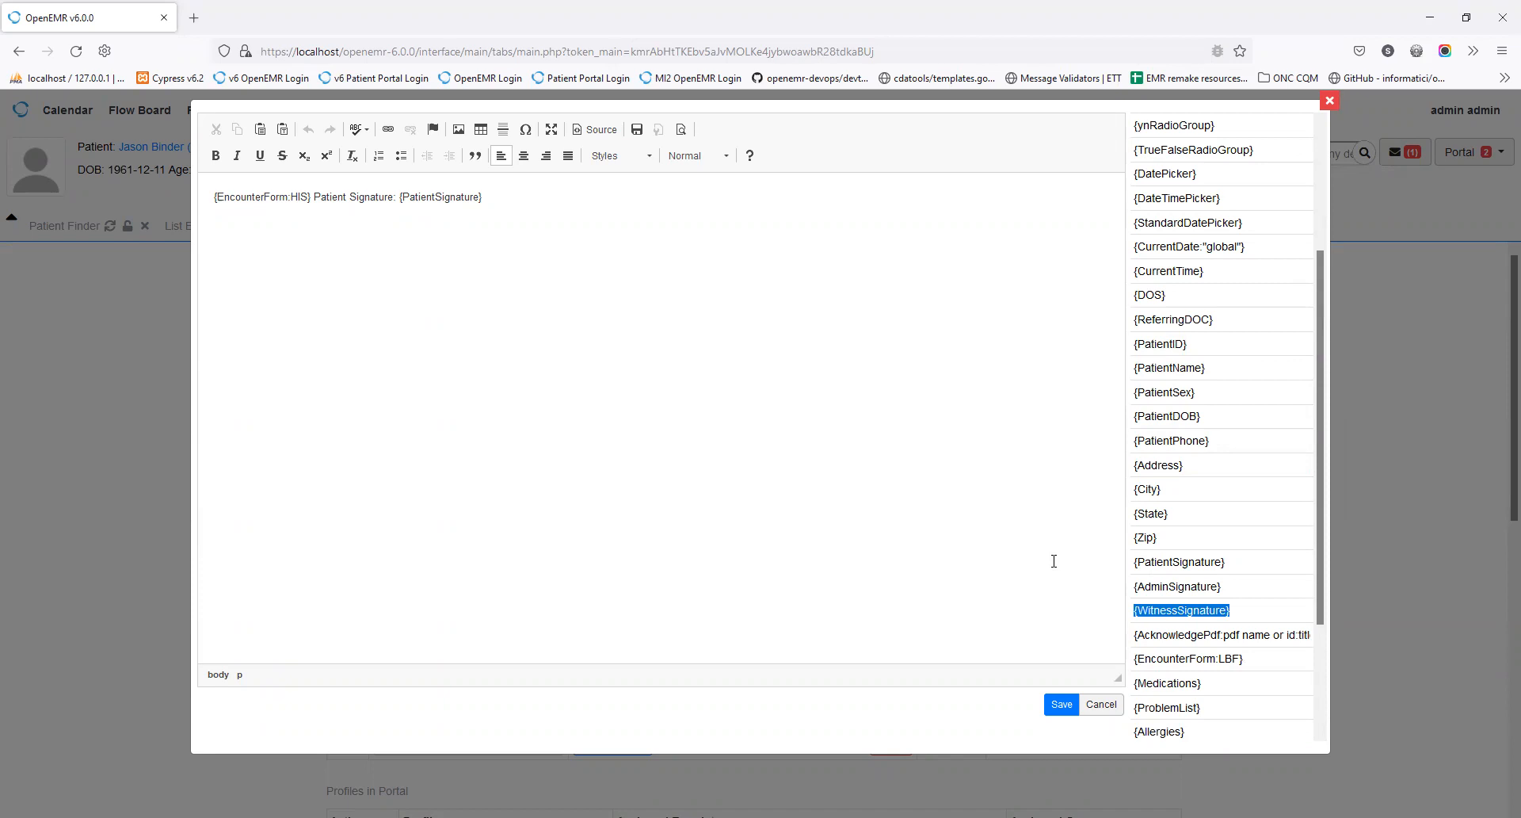
scroll(1158, 549, up, 3)
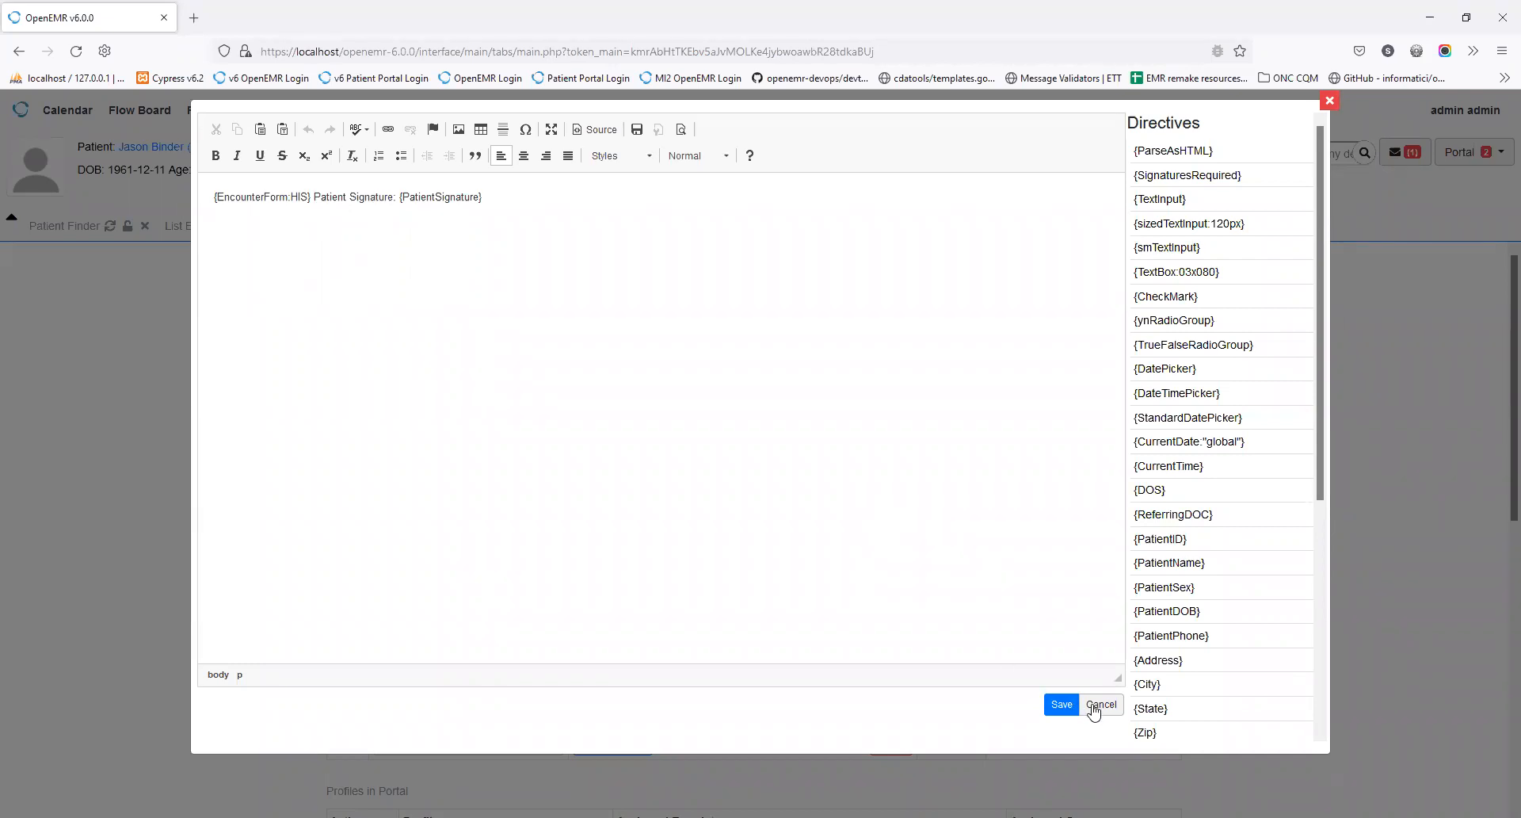
click(1100, 704)
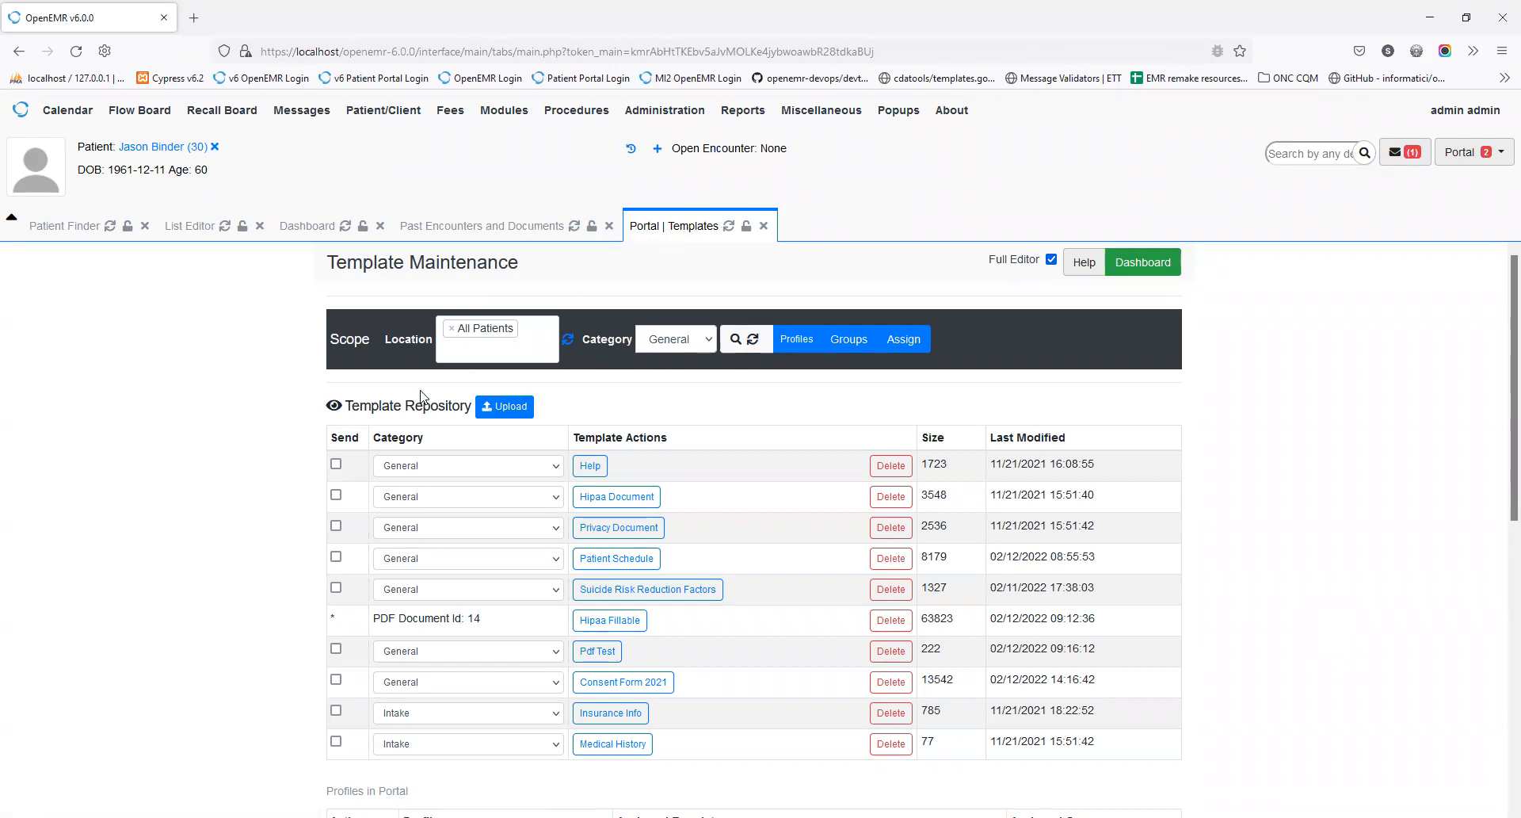
Step: From the Dashboard's Review Audits, open the waiting Privacy Document, skim it, and cancel
click(1149, 266)
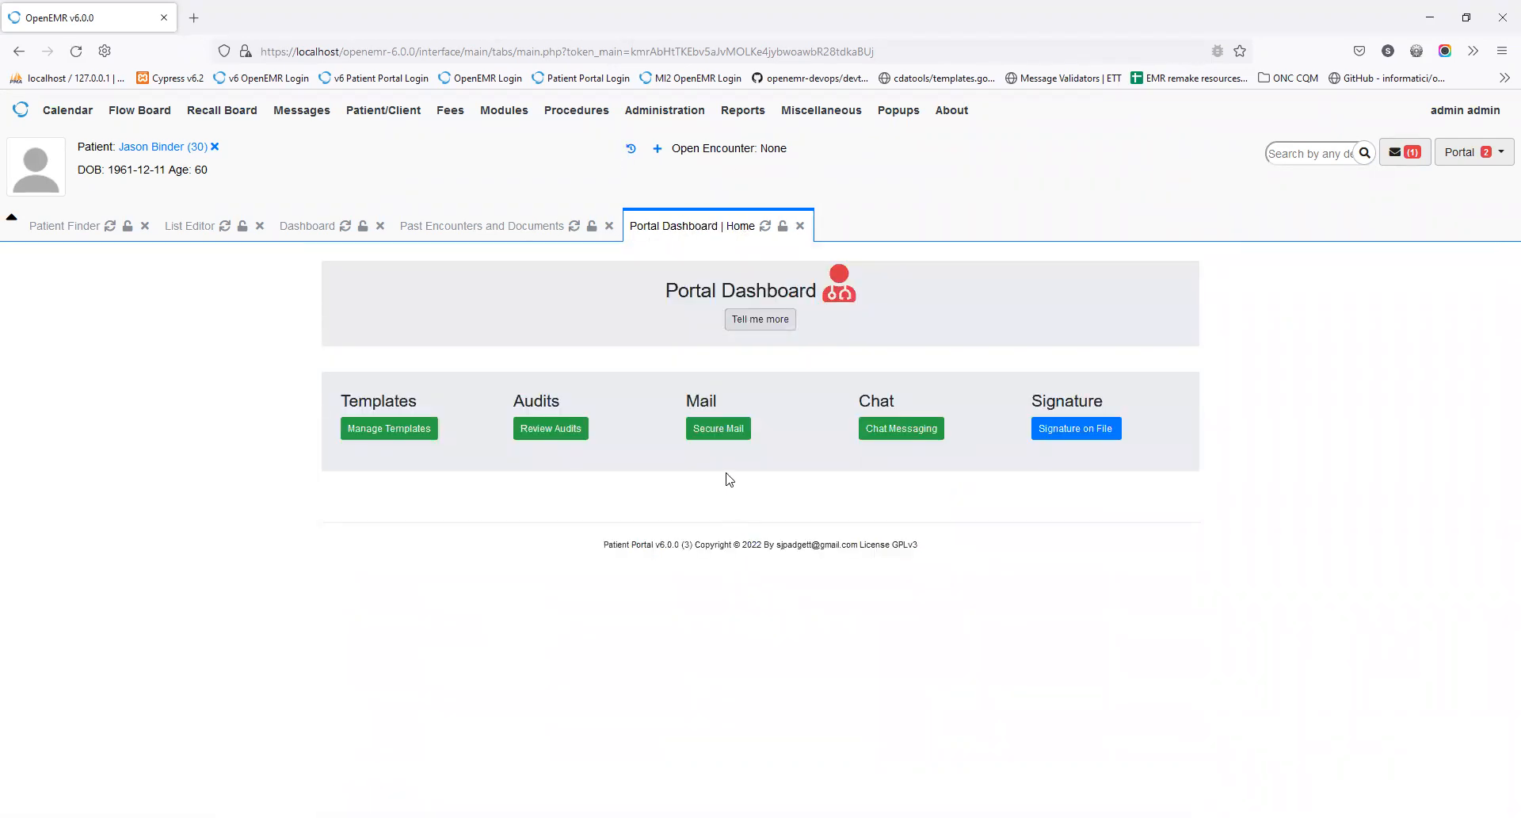
click(572, 439)
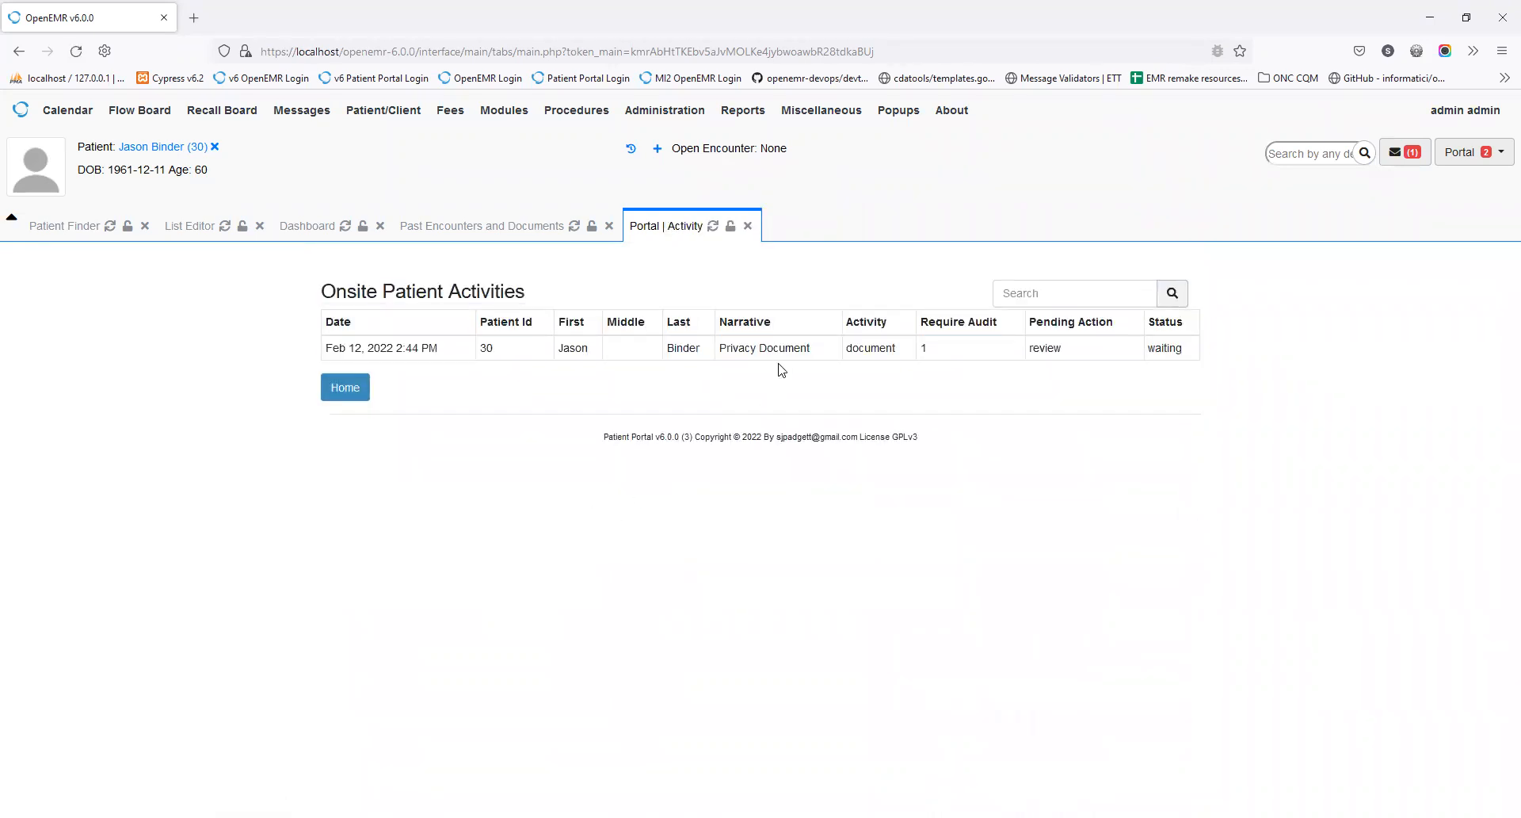
click(780, 350)
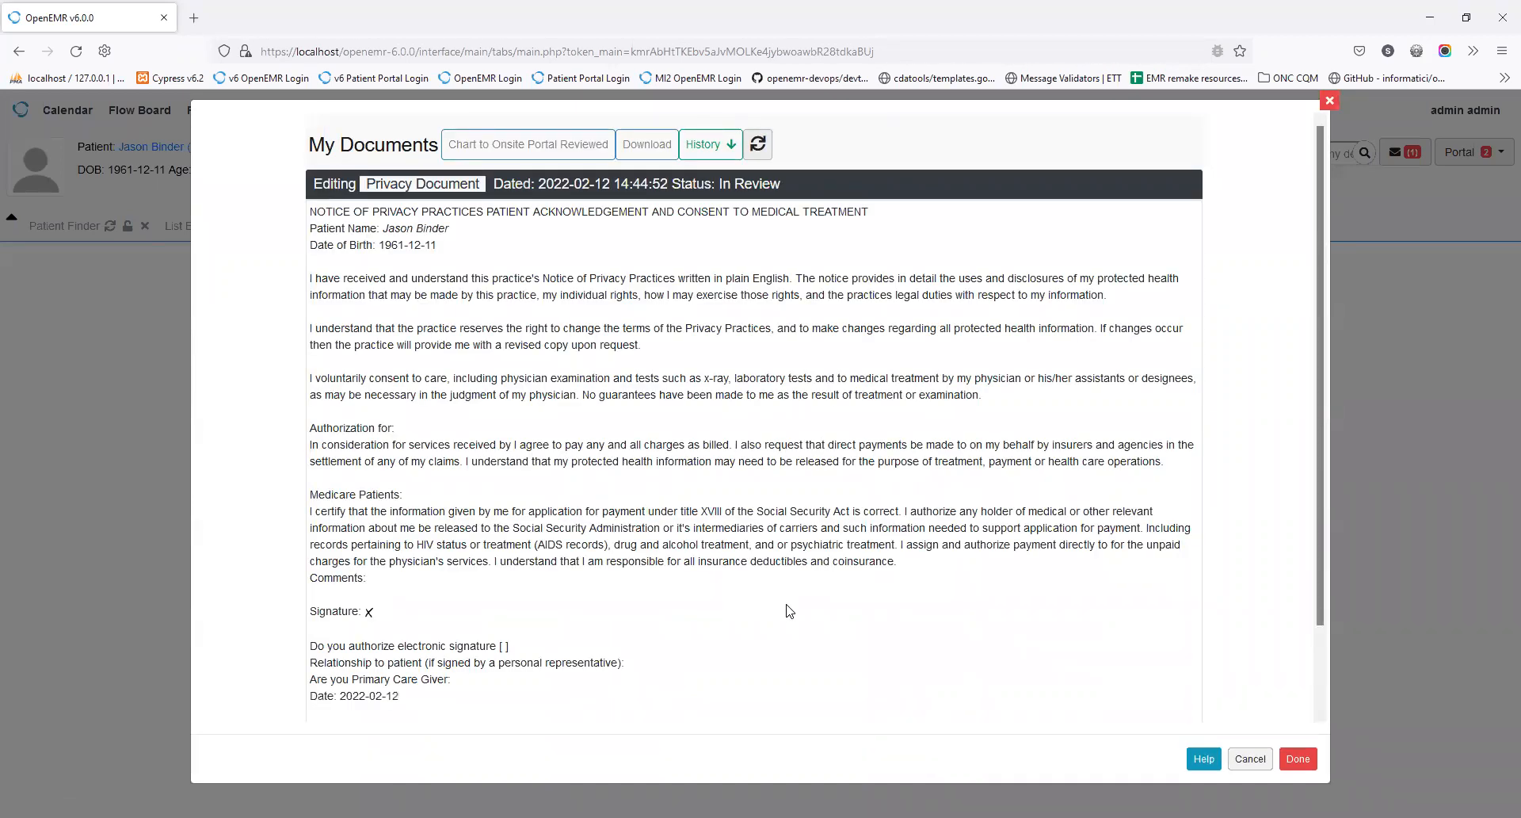
scroll(790, 611, down, 2)
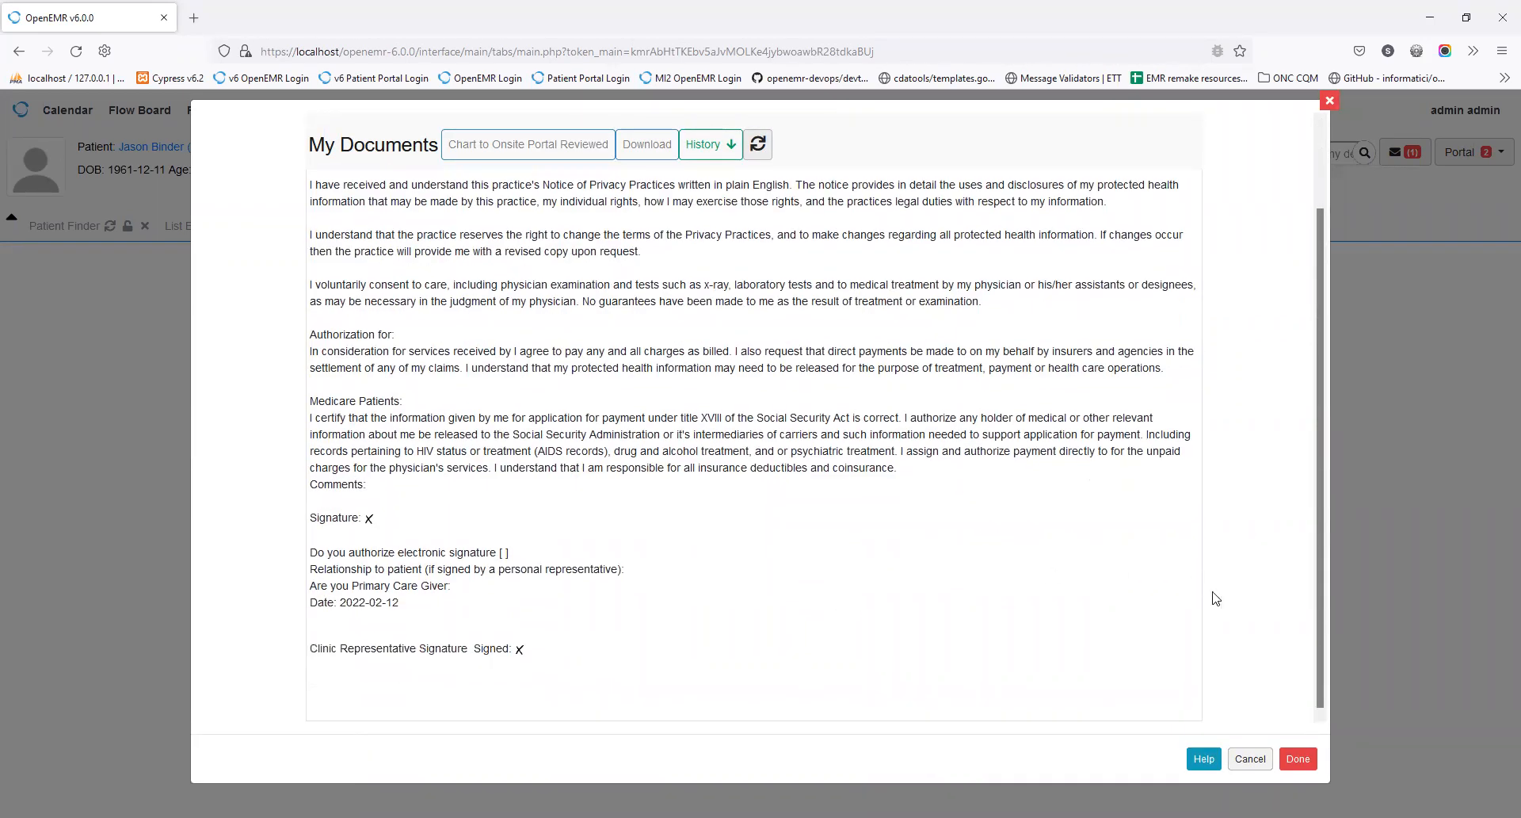
click(1265, 760)
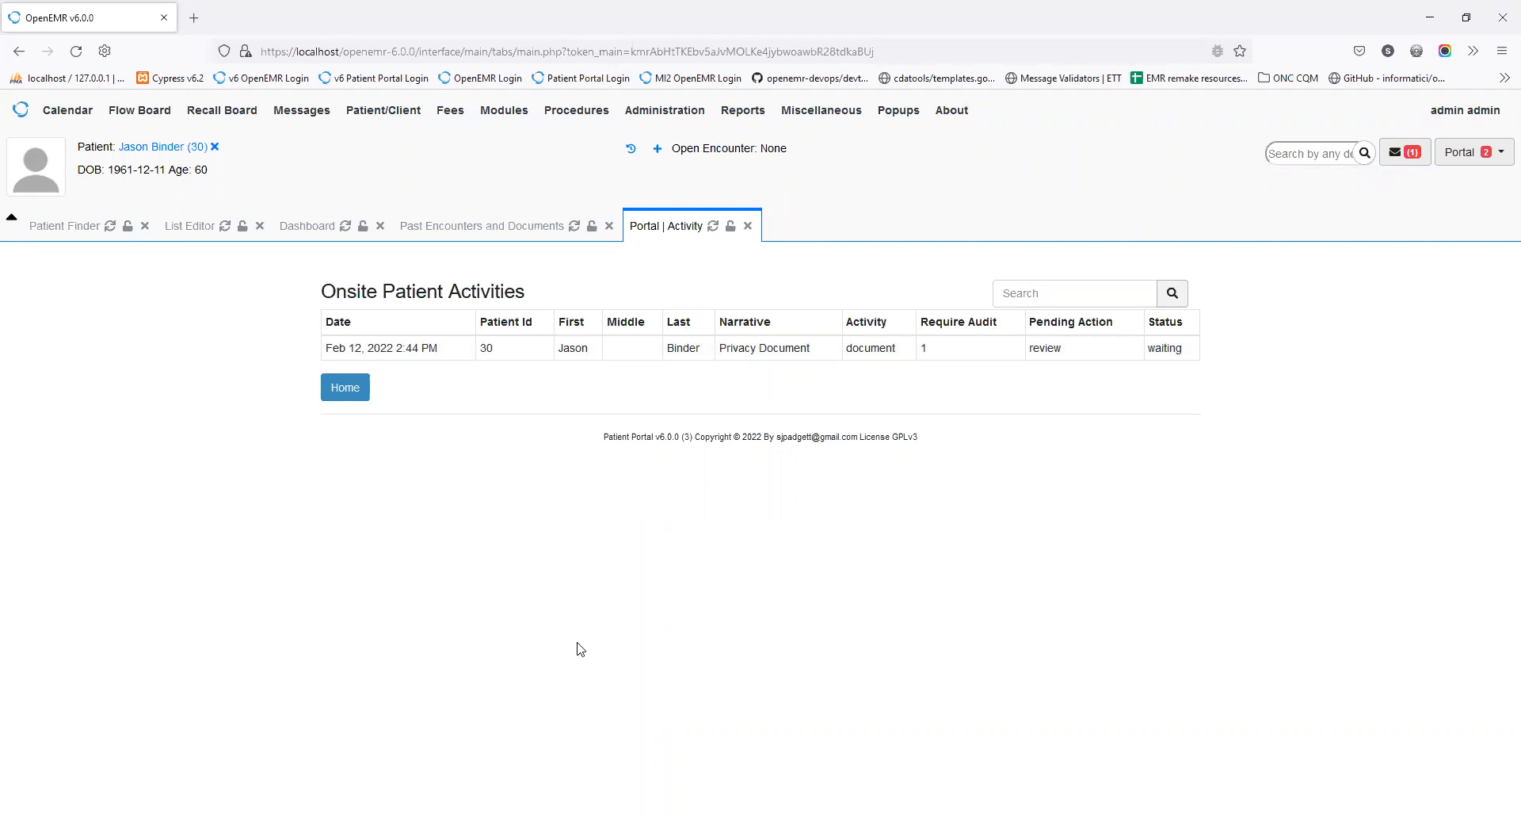
Step: Go to the patient's Documents and expand the Onsite Portal > Reviewed folder
click(171, 150)
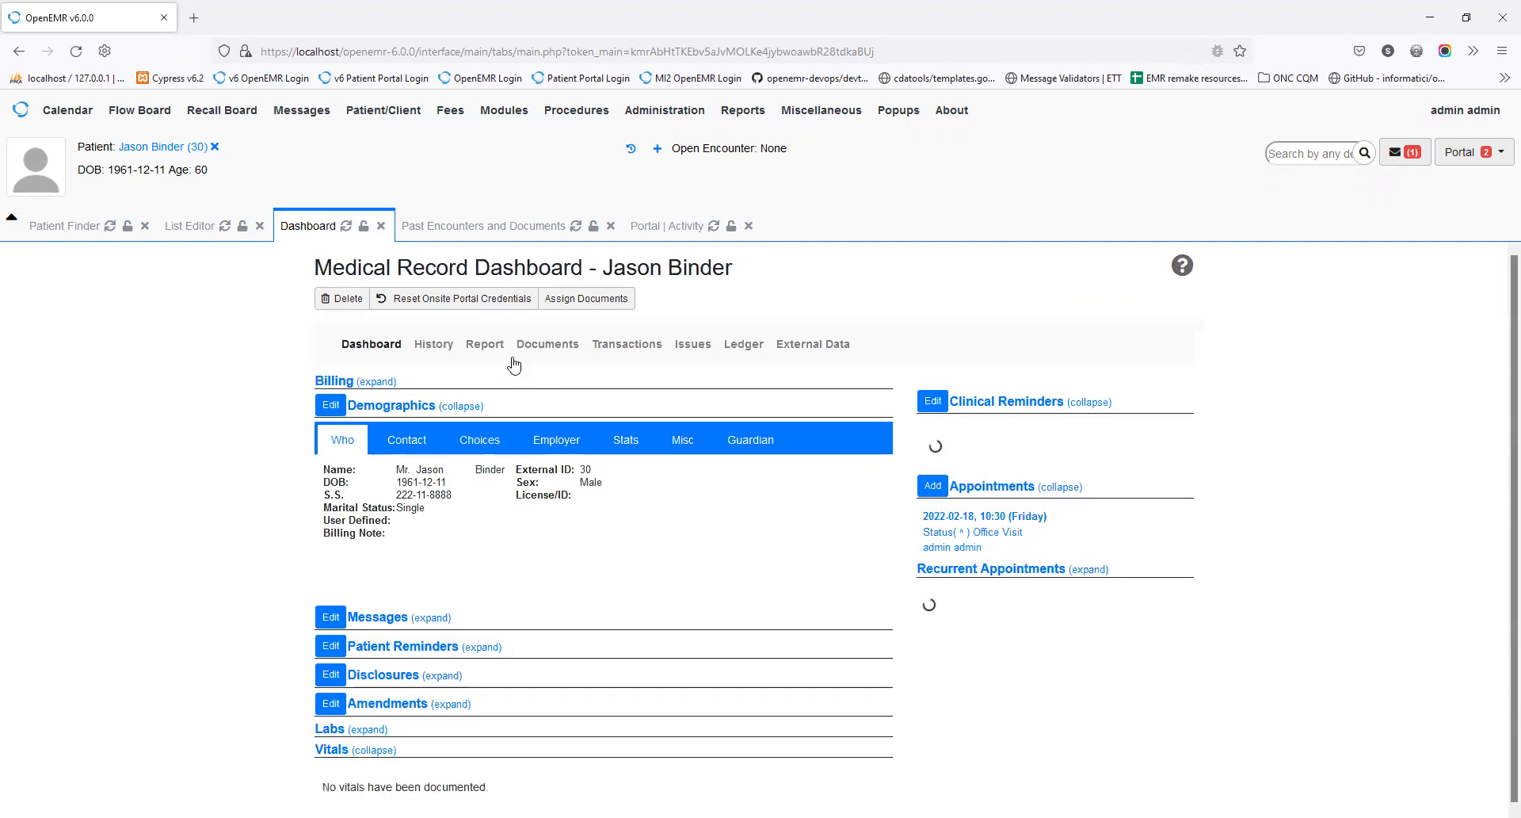
click(546, 344)
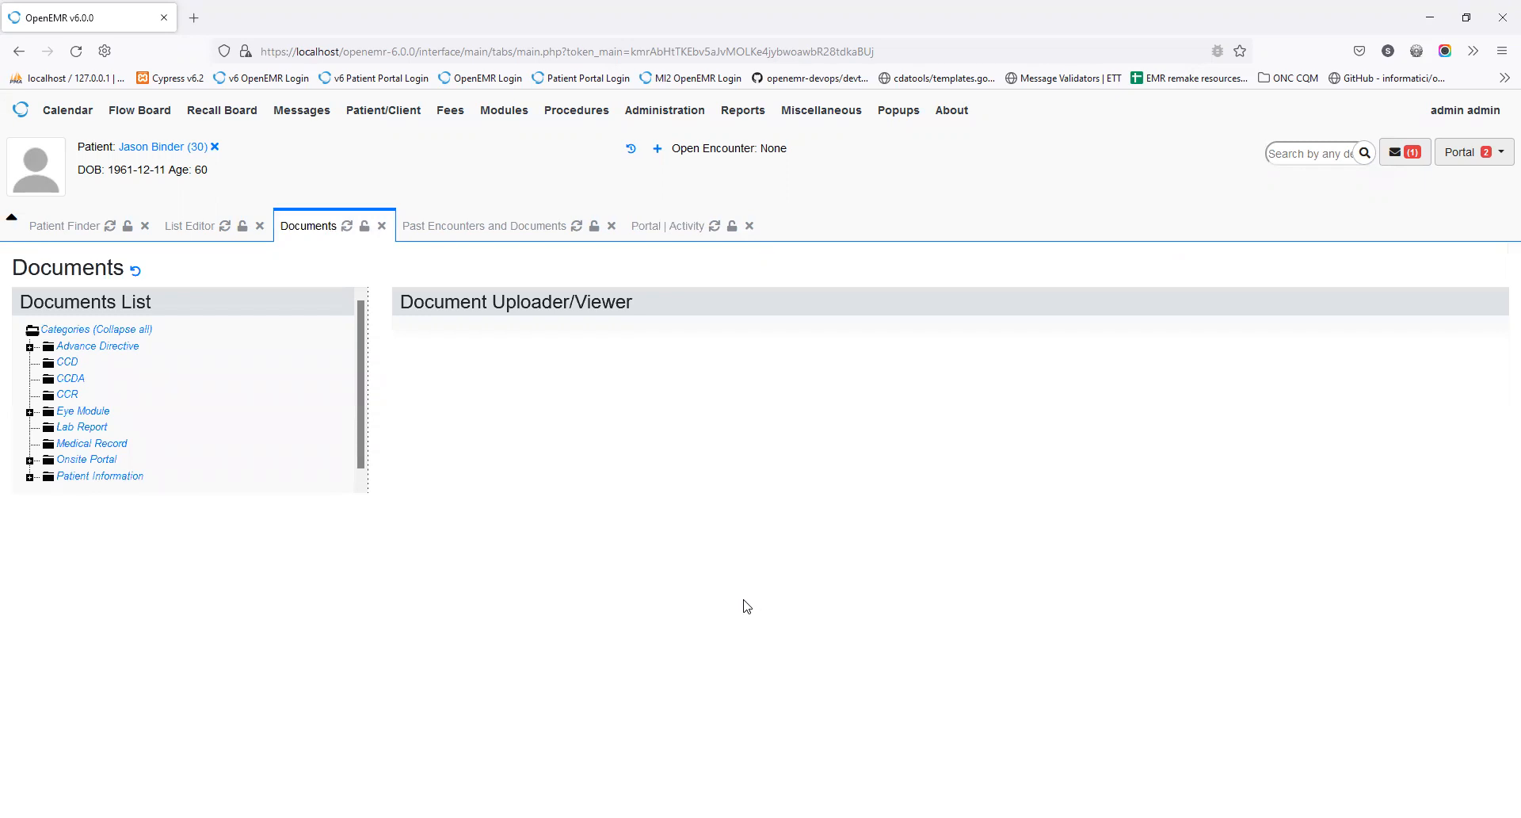
click(29, 460)
click(44, 492)
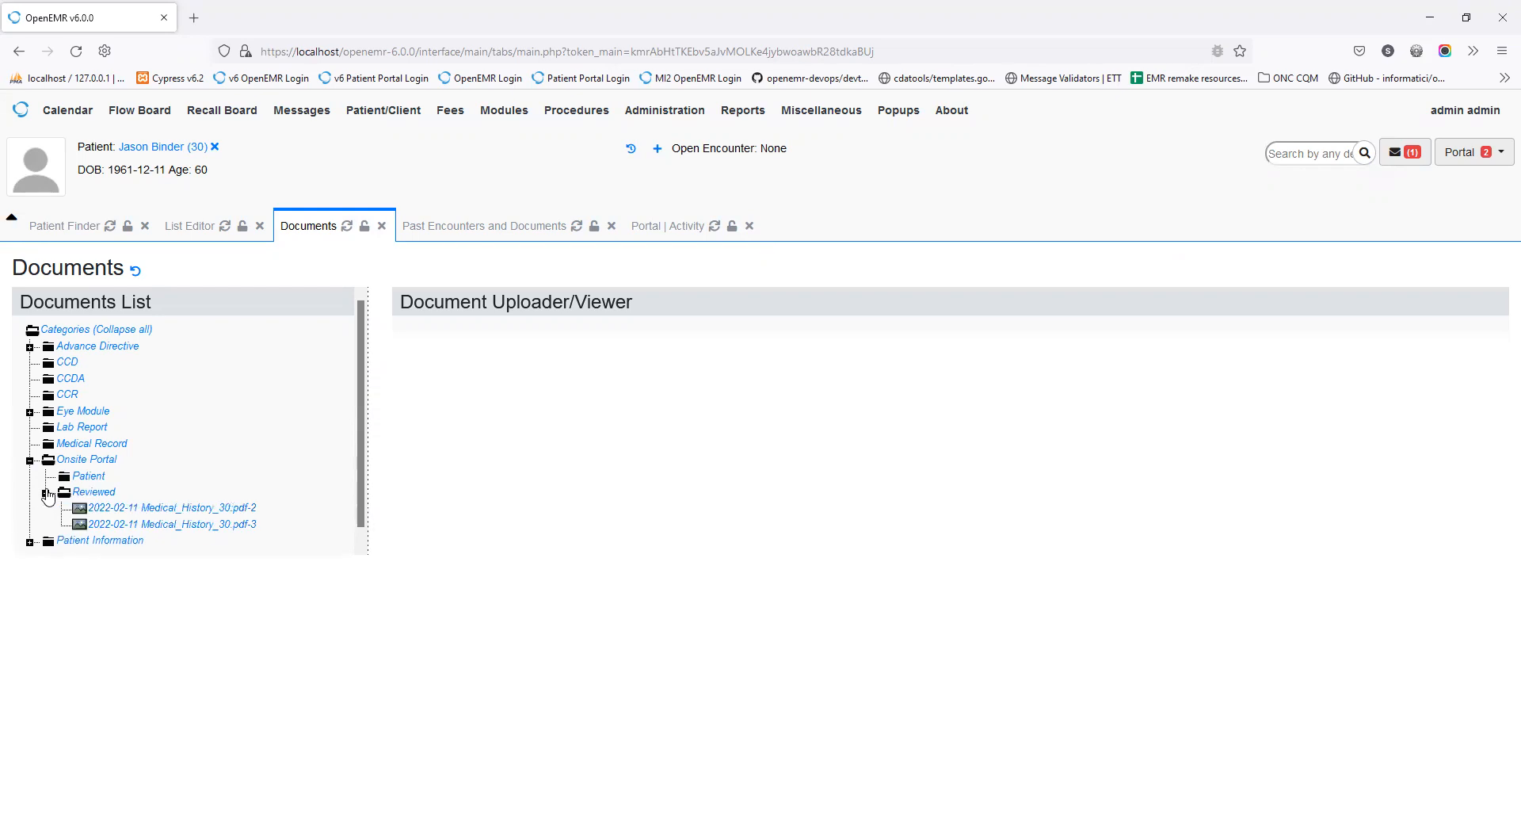
Step: Scroll through the signed Medical_History PDF, then return to the Portal Activity list
click(247, 511)
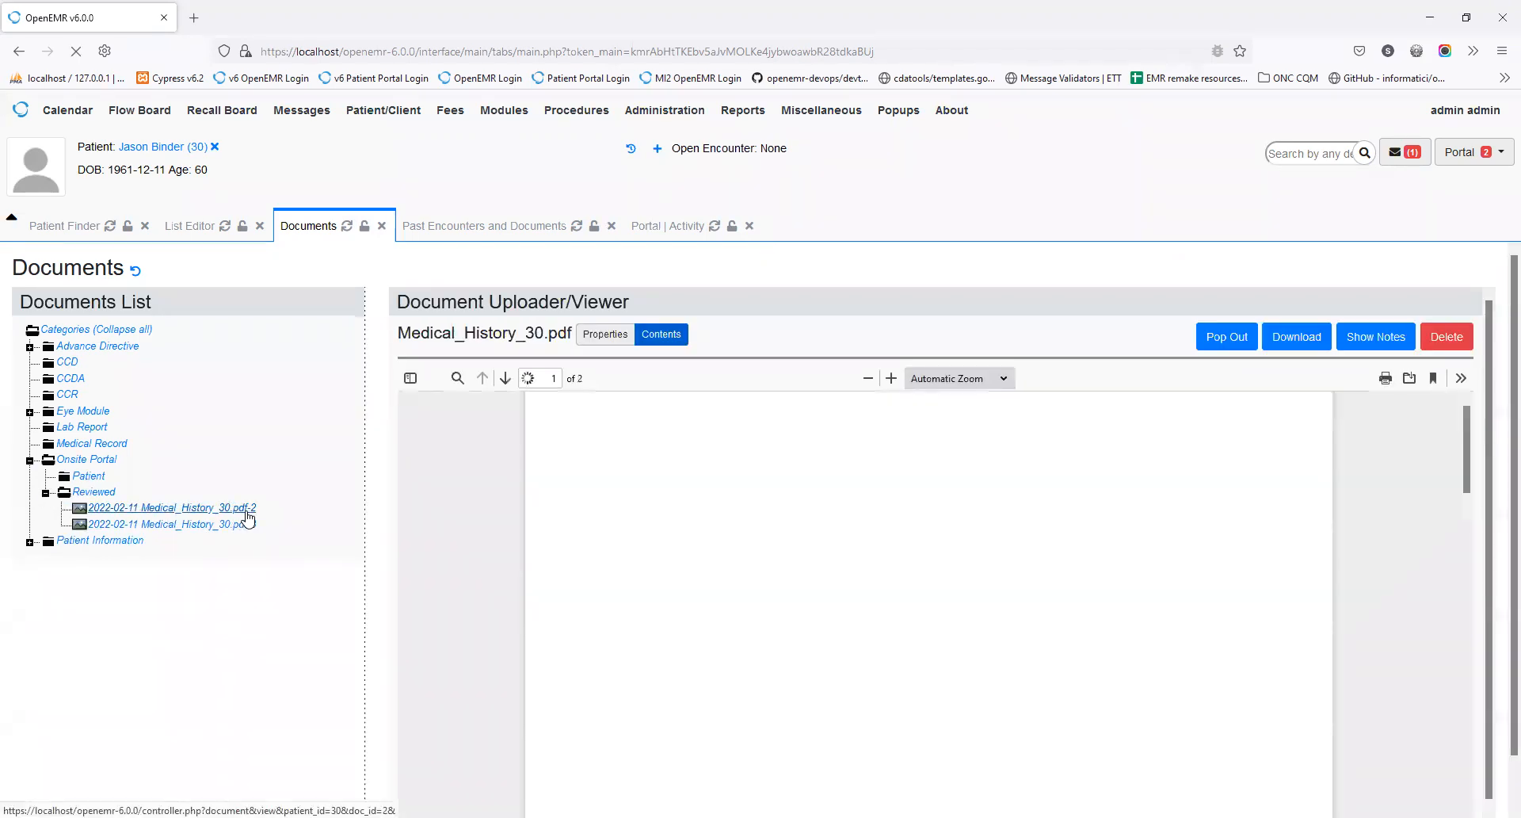
scroll(653, 547, down, 15)
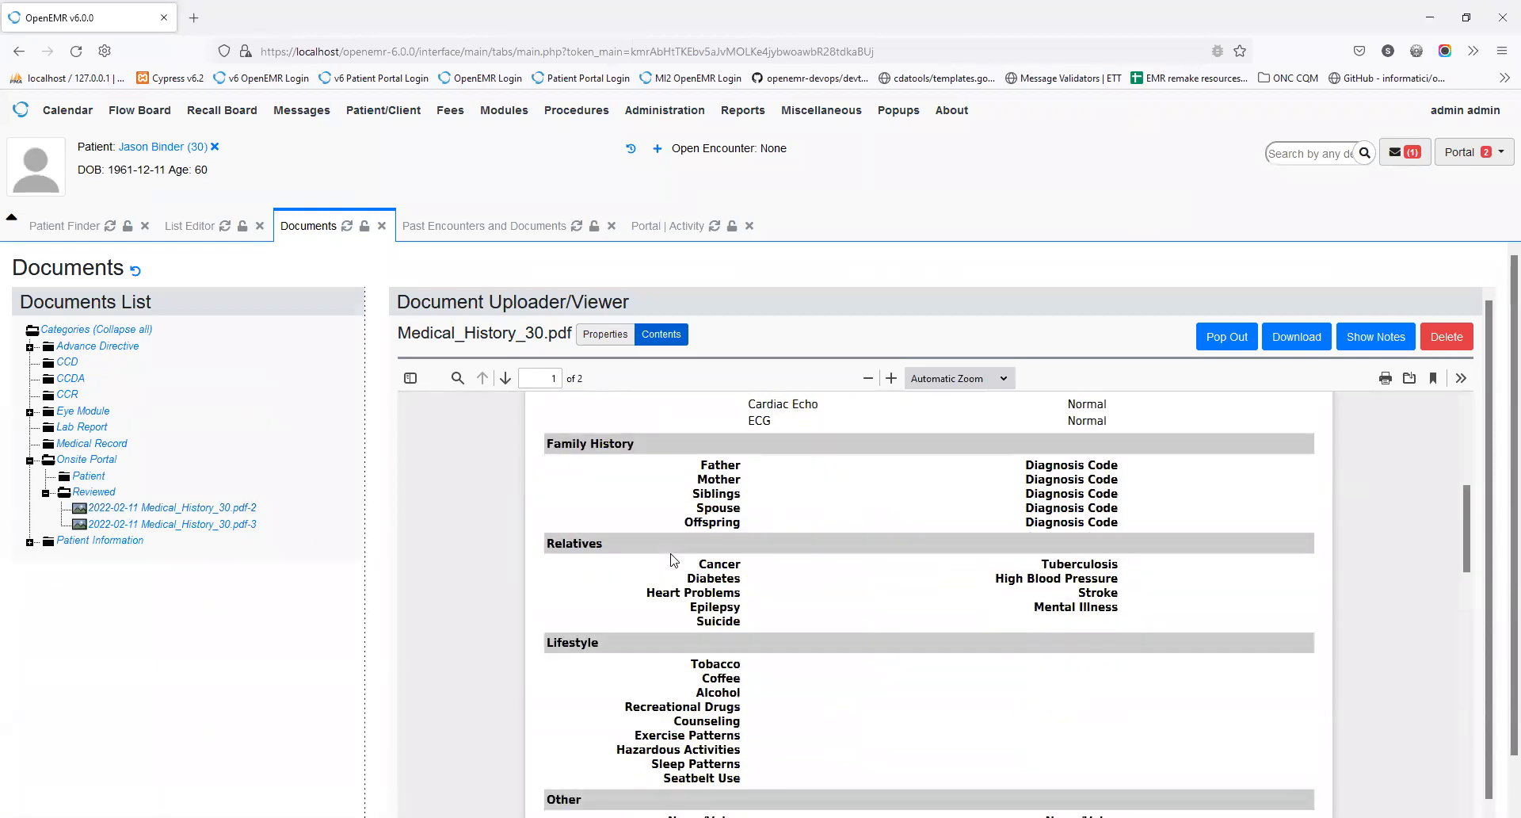
scroll(674, 560, up, 5)
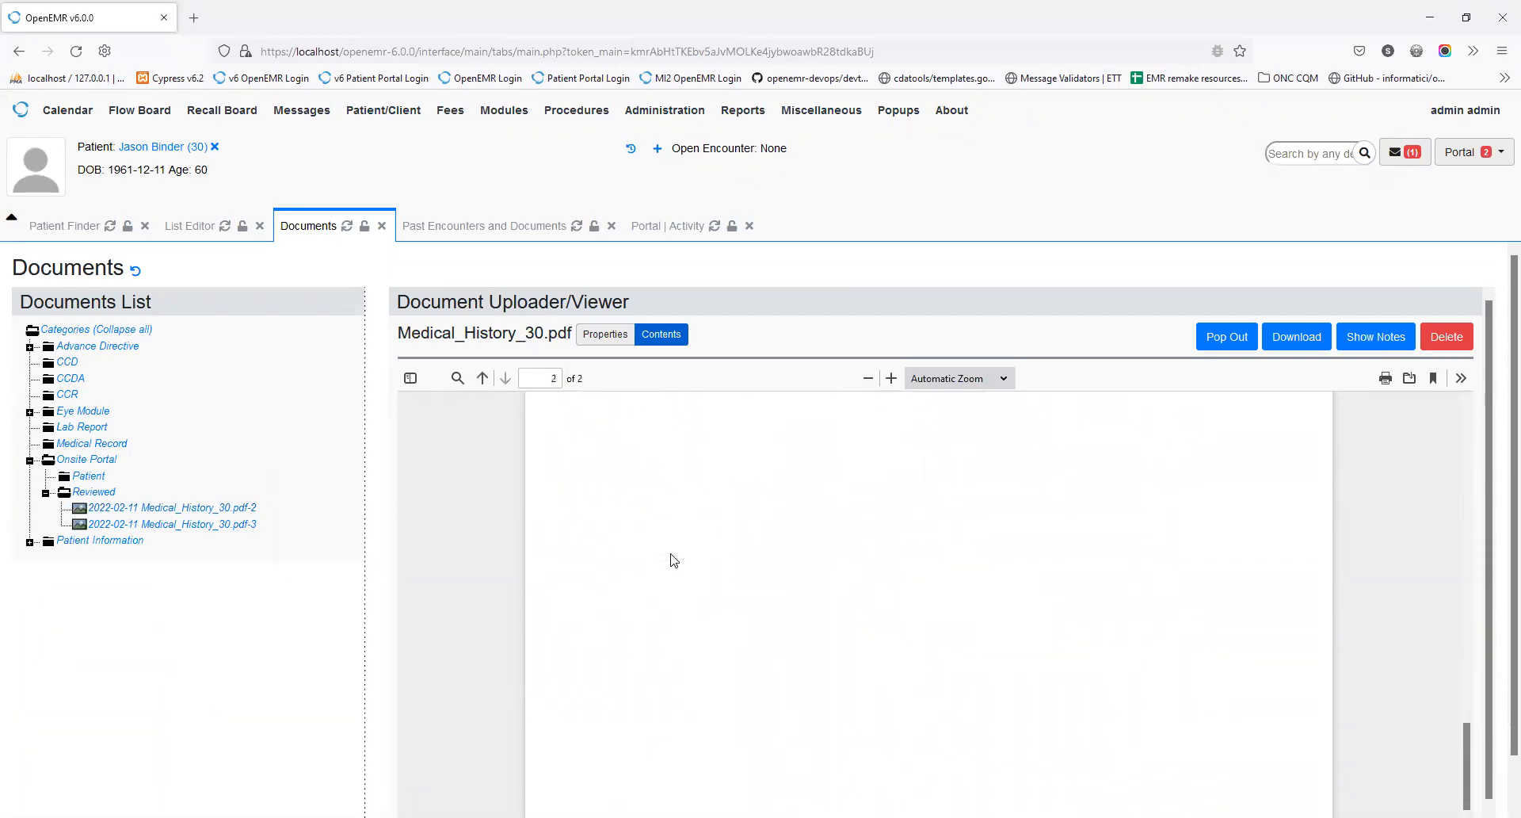
scroll(673, 560, up, 5)
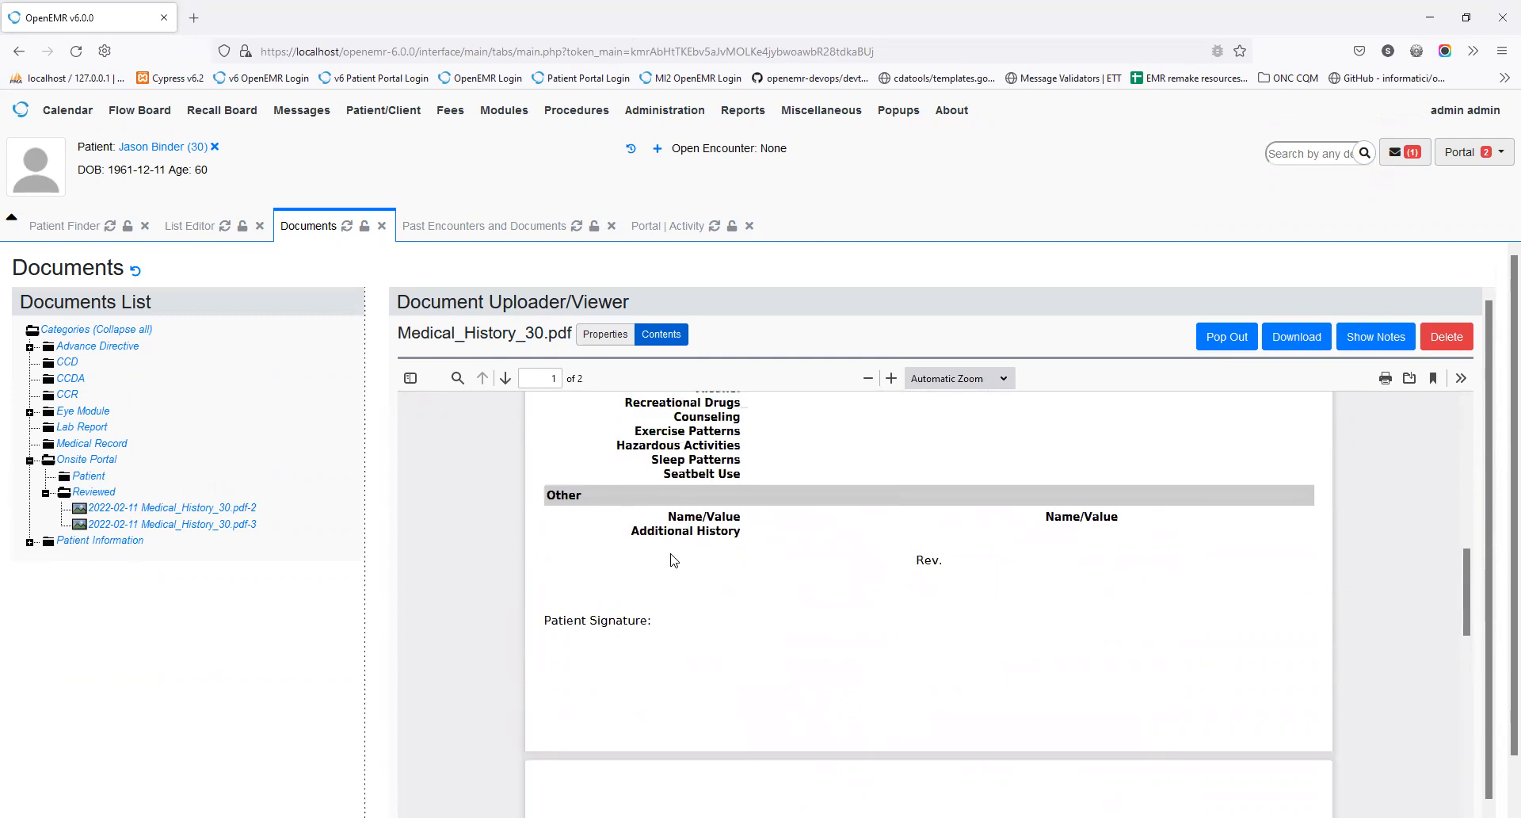
scroll(674, 560, down, 5)
scroll(673, 560, down, 5)
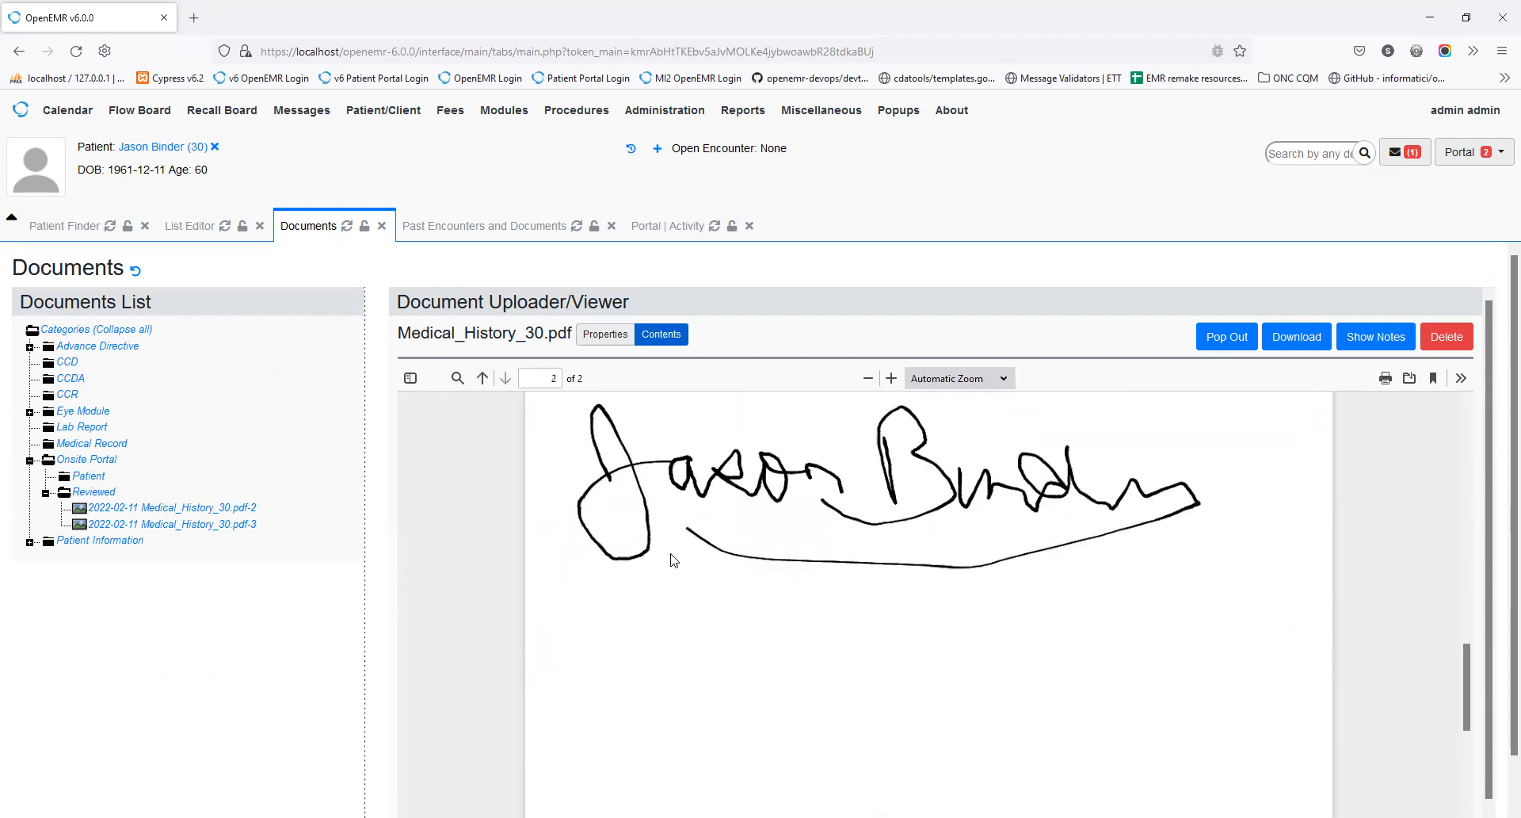
scroll(673, 560, up, 10)
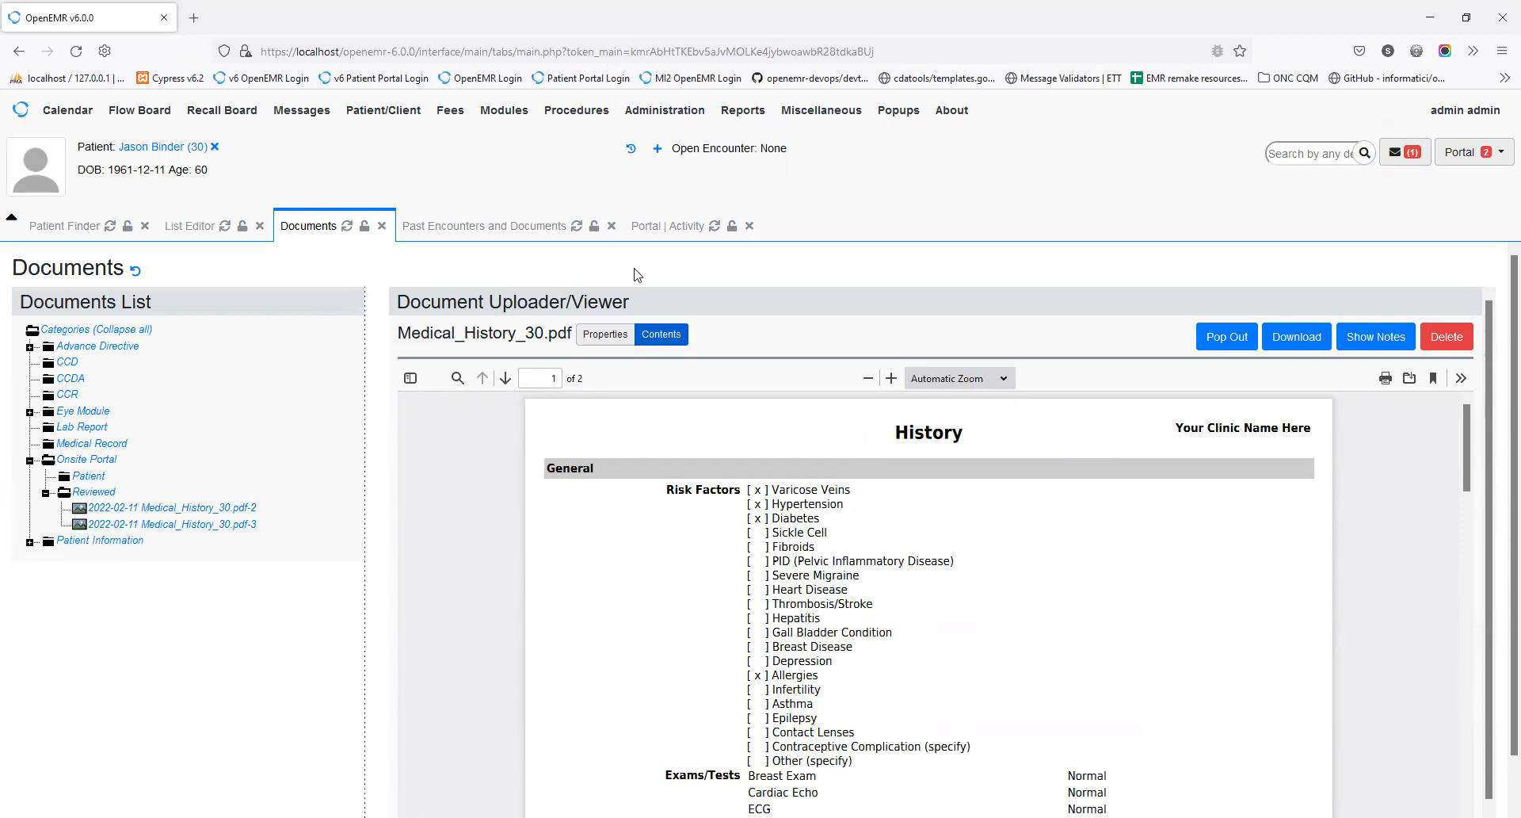
click(654, 230)
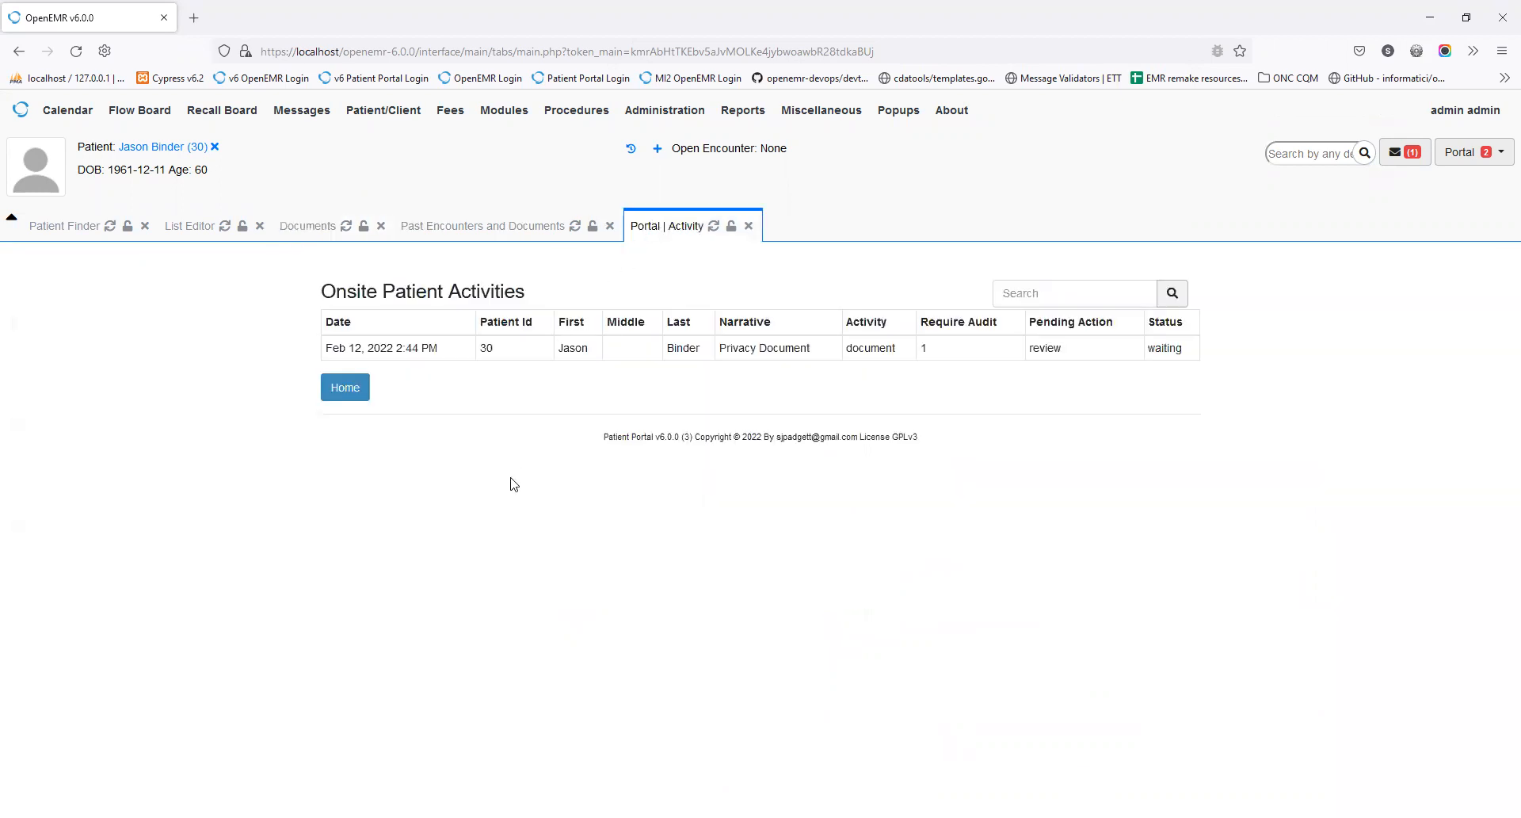
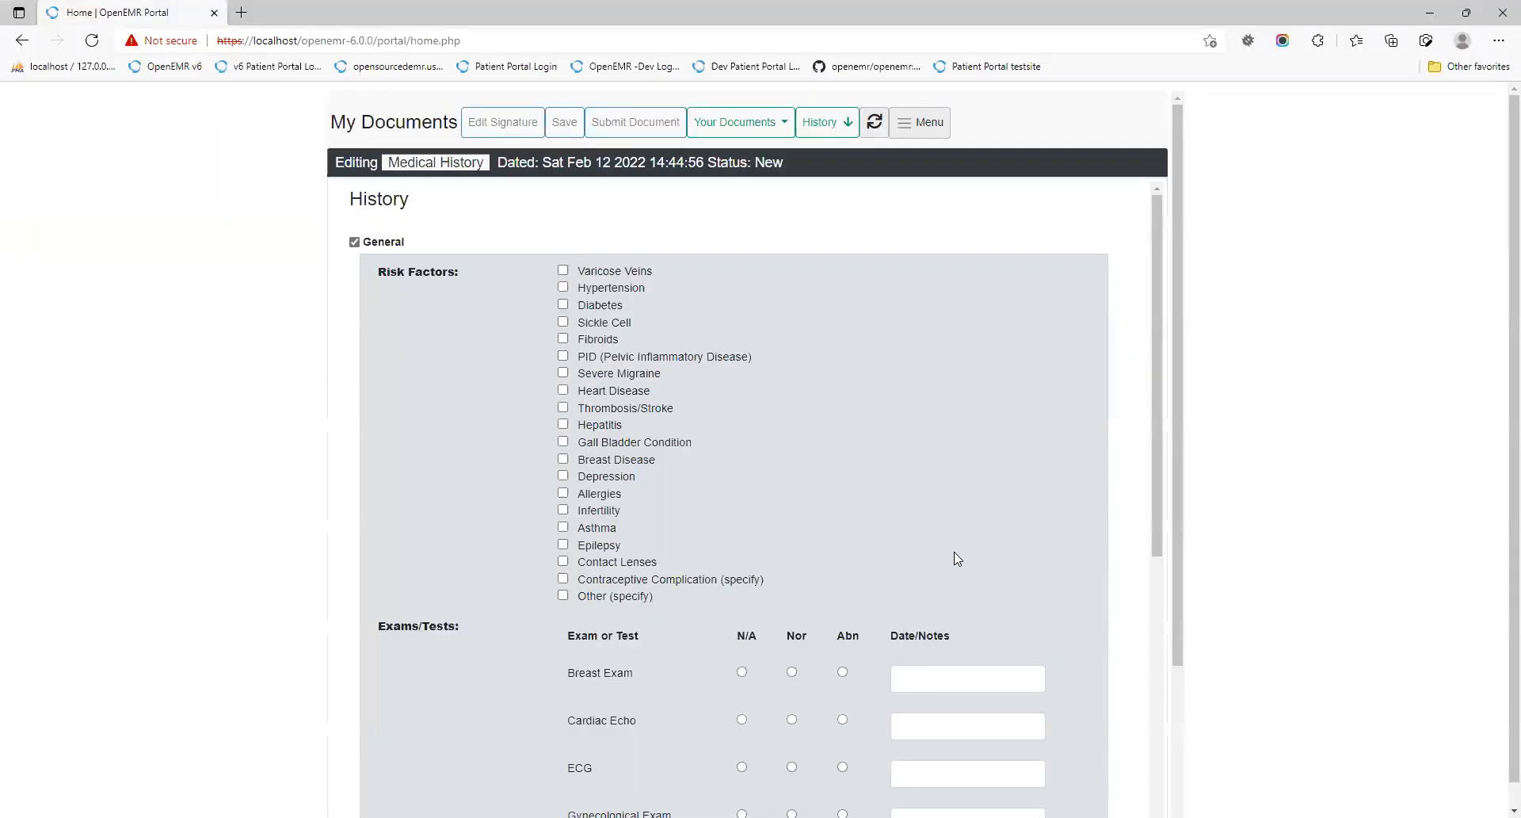
Step: Scroll to the end of the medical history form and dismiss it
scroll(954, 552, down, 15)
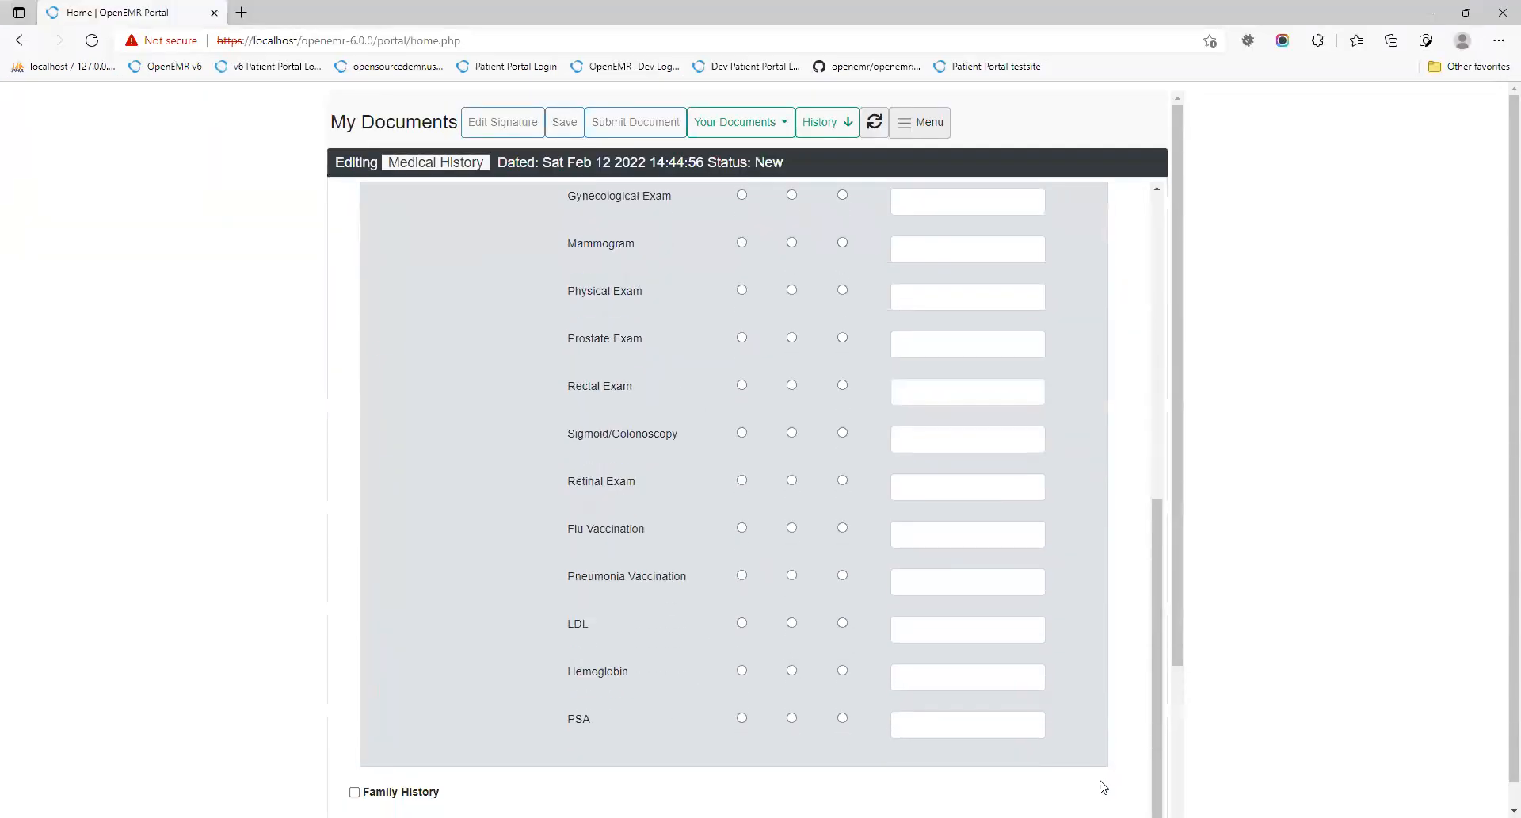
scroll(729, 475, down, 1)
click(1146, 789)
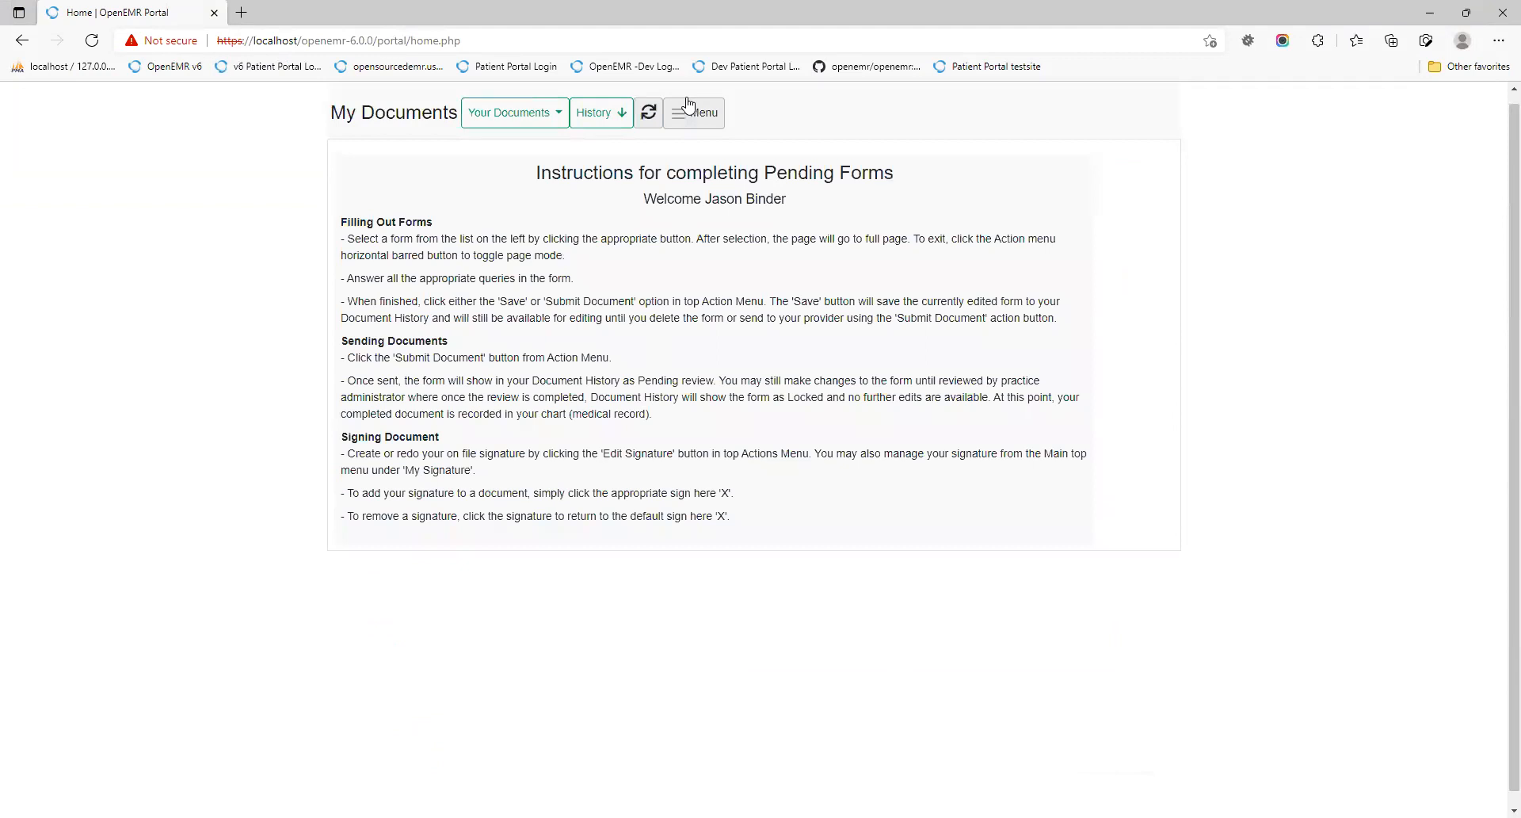
Step: Go to My Appointments, showing the pending Office Visit on 2022-02-18 at 10:30 am
scroll(693, 106, up, 1)
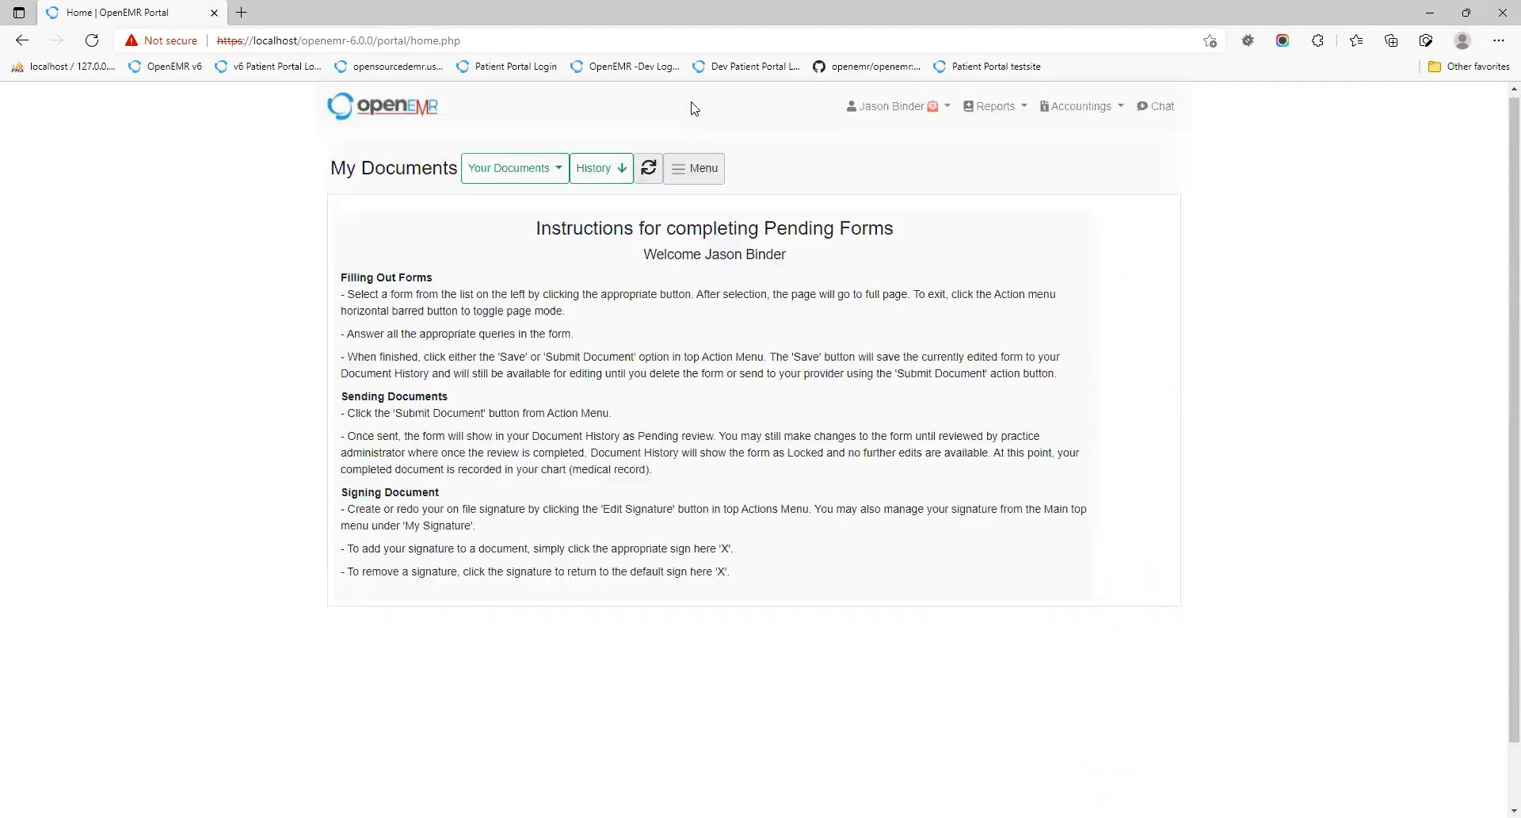
click(853, 115)
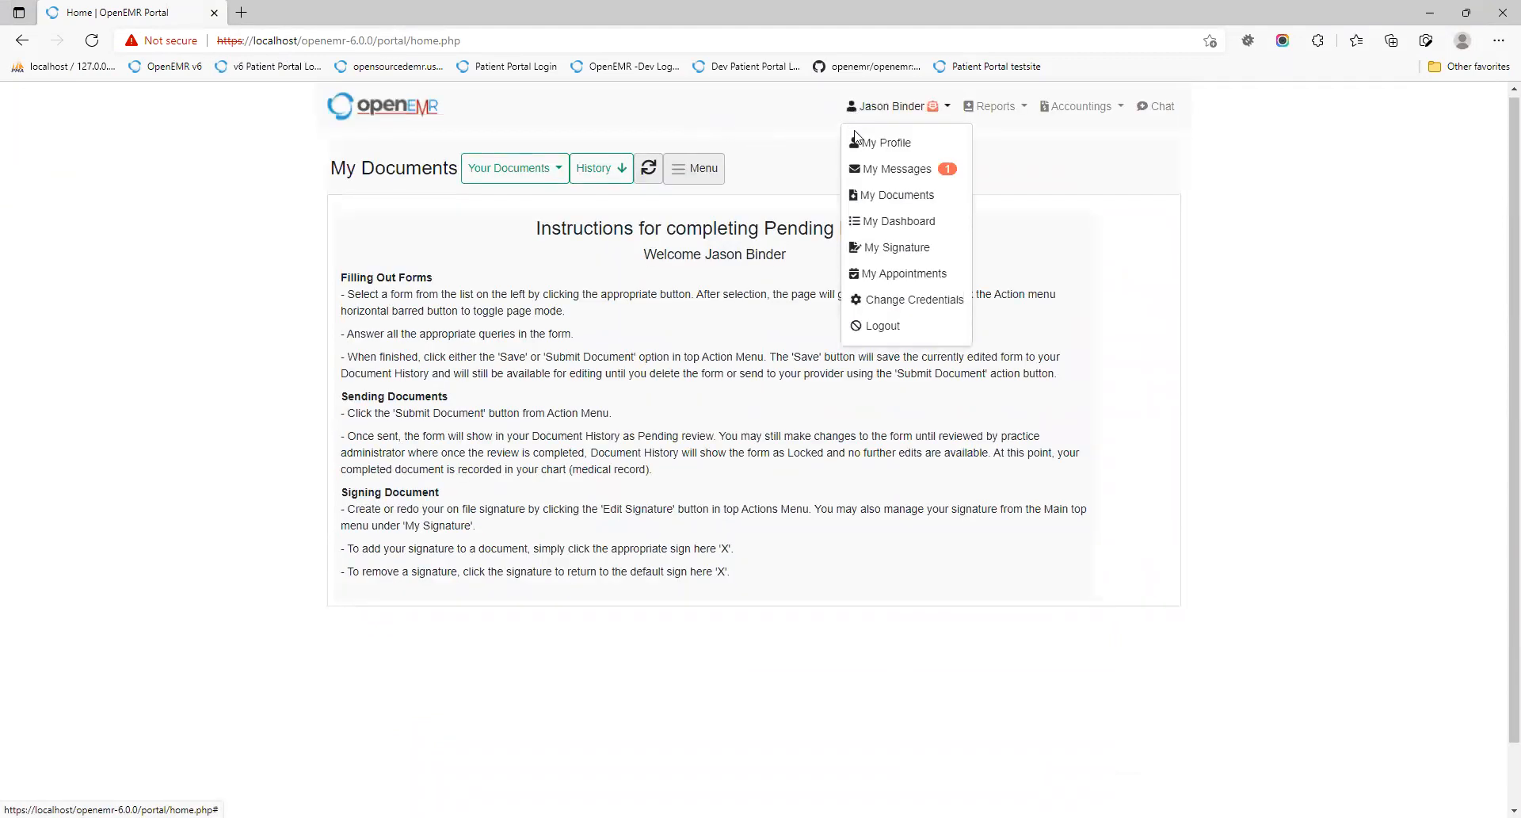
click(892, 279)
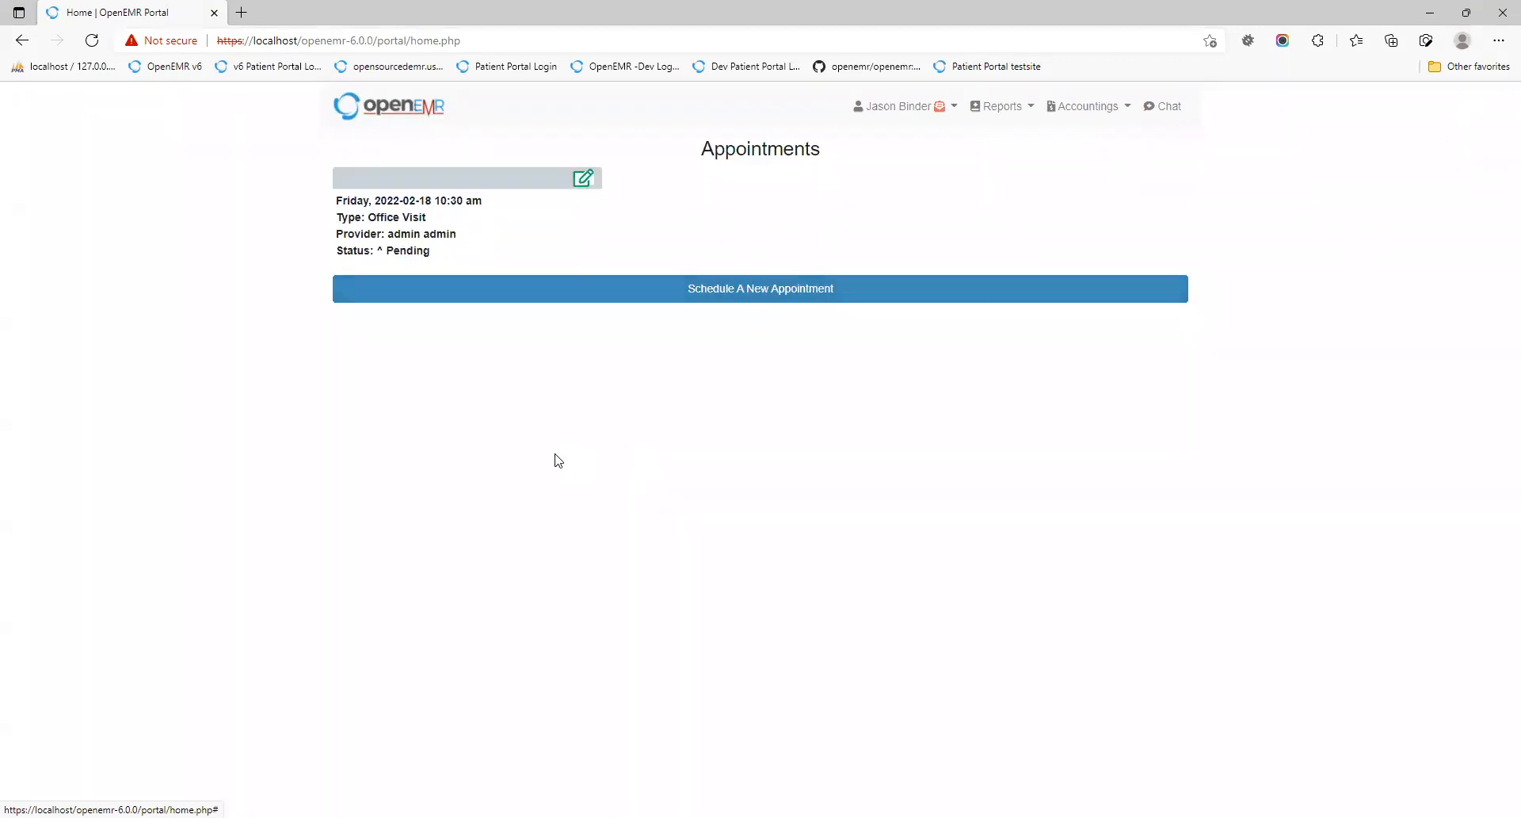
Step: Request an Office Visit on Tuesday 2022-02-15 at 4:15 PM from the openings and save it
click(795, 289)
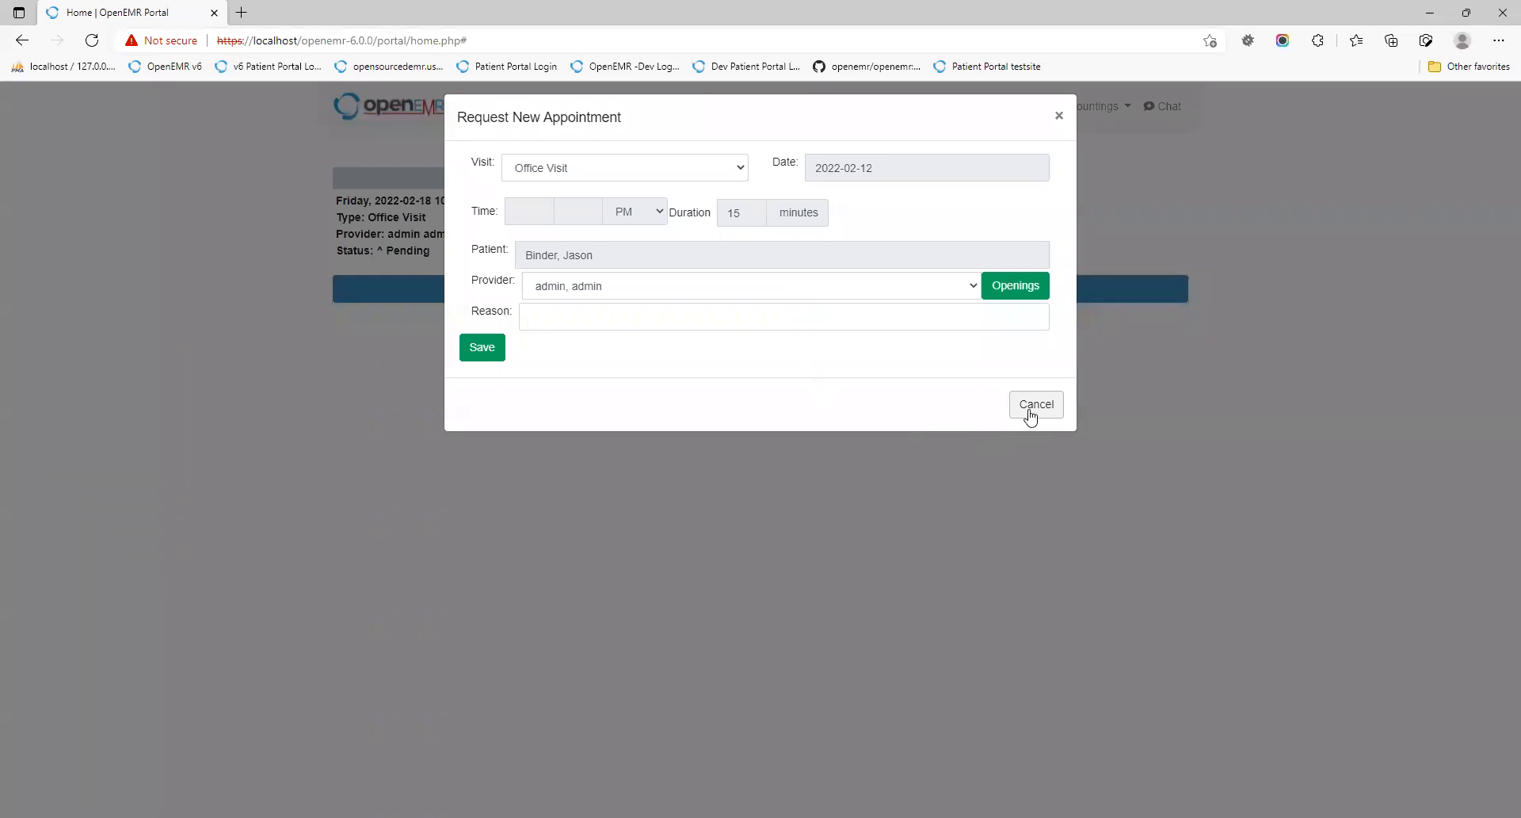
click(1016, 285)
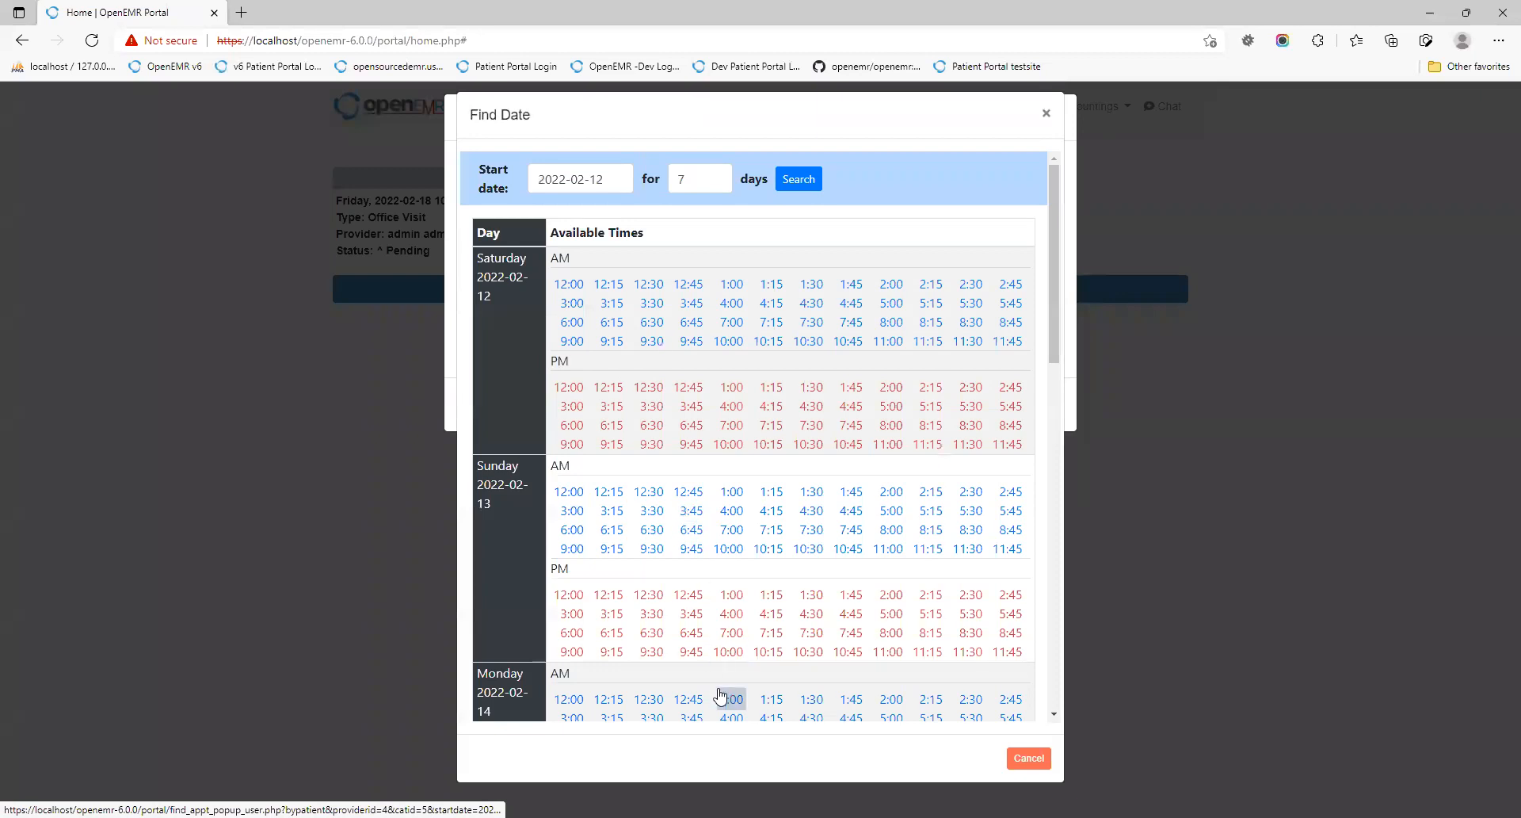
scroll(722, 701, down, 5)
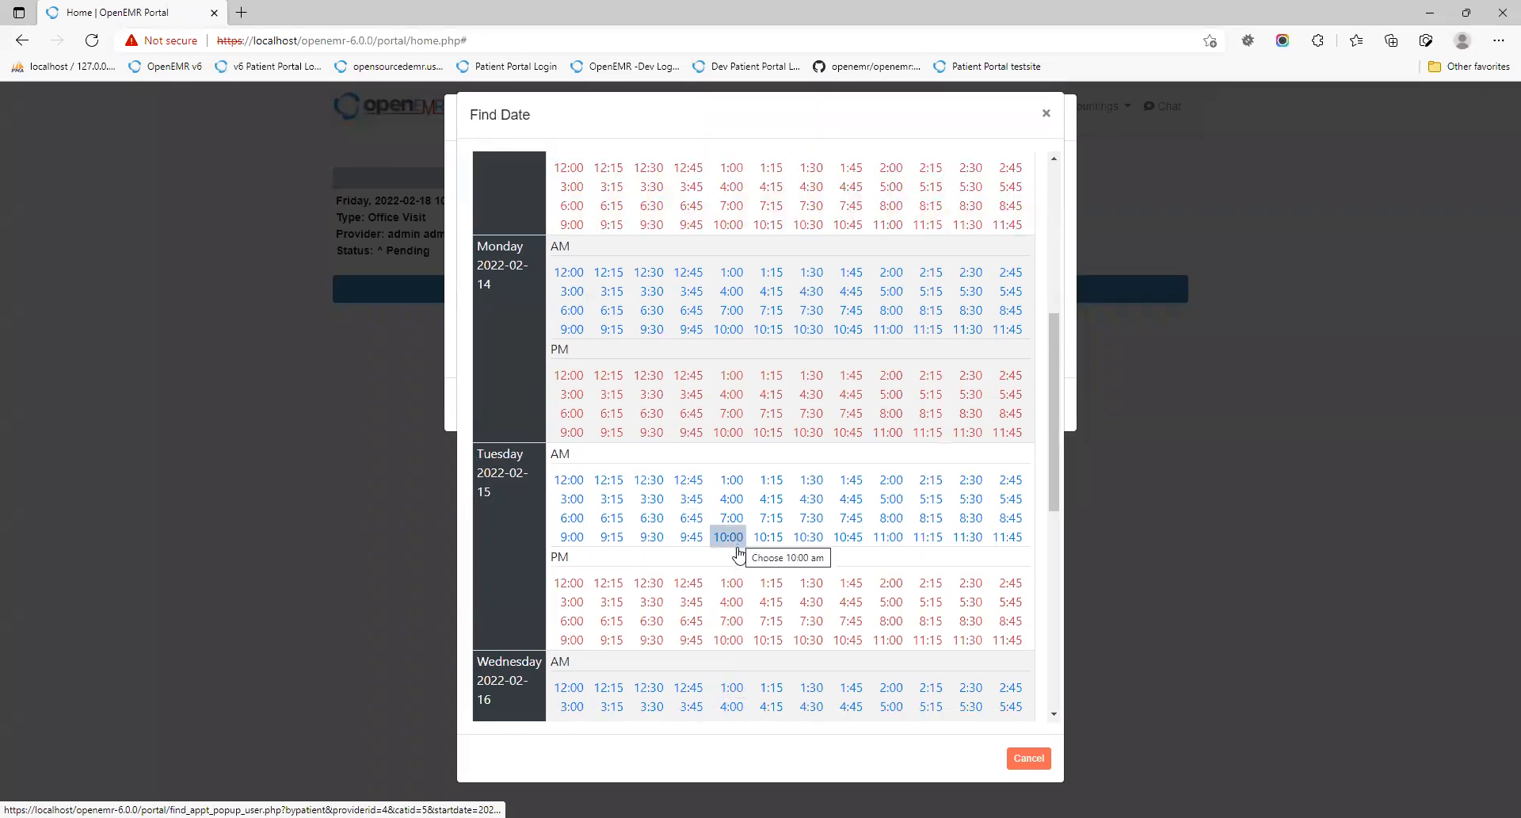
click(770, 602)
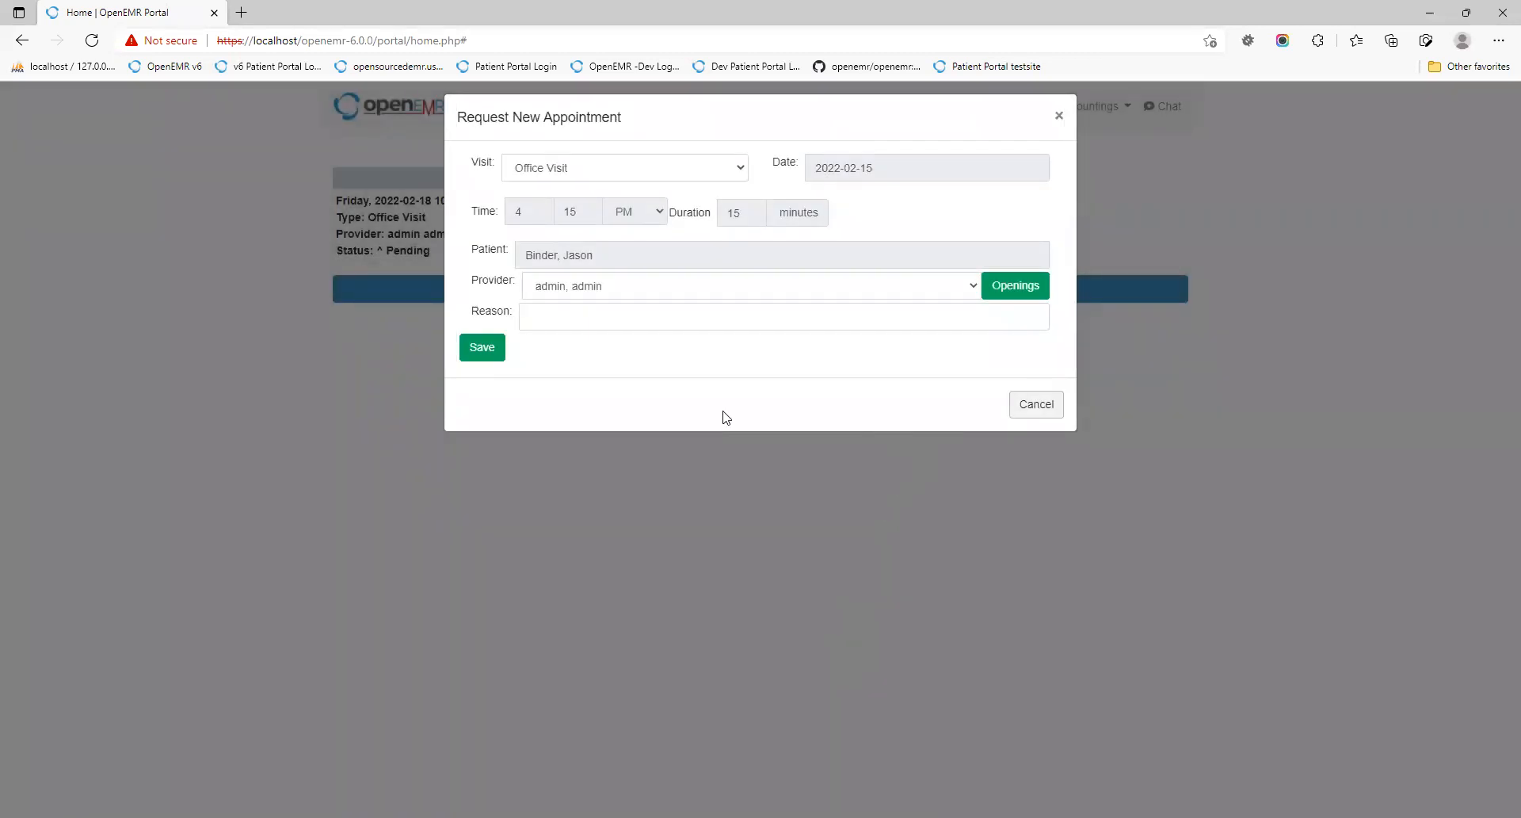
click(494, 349)
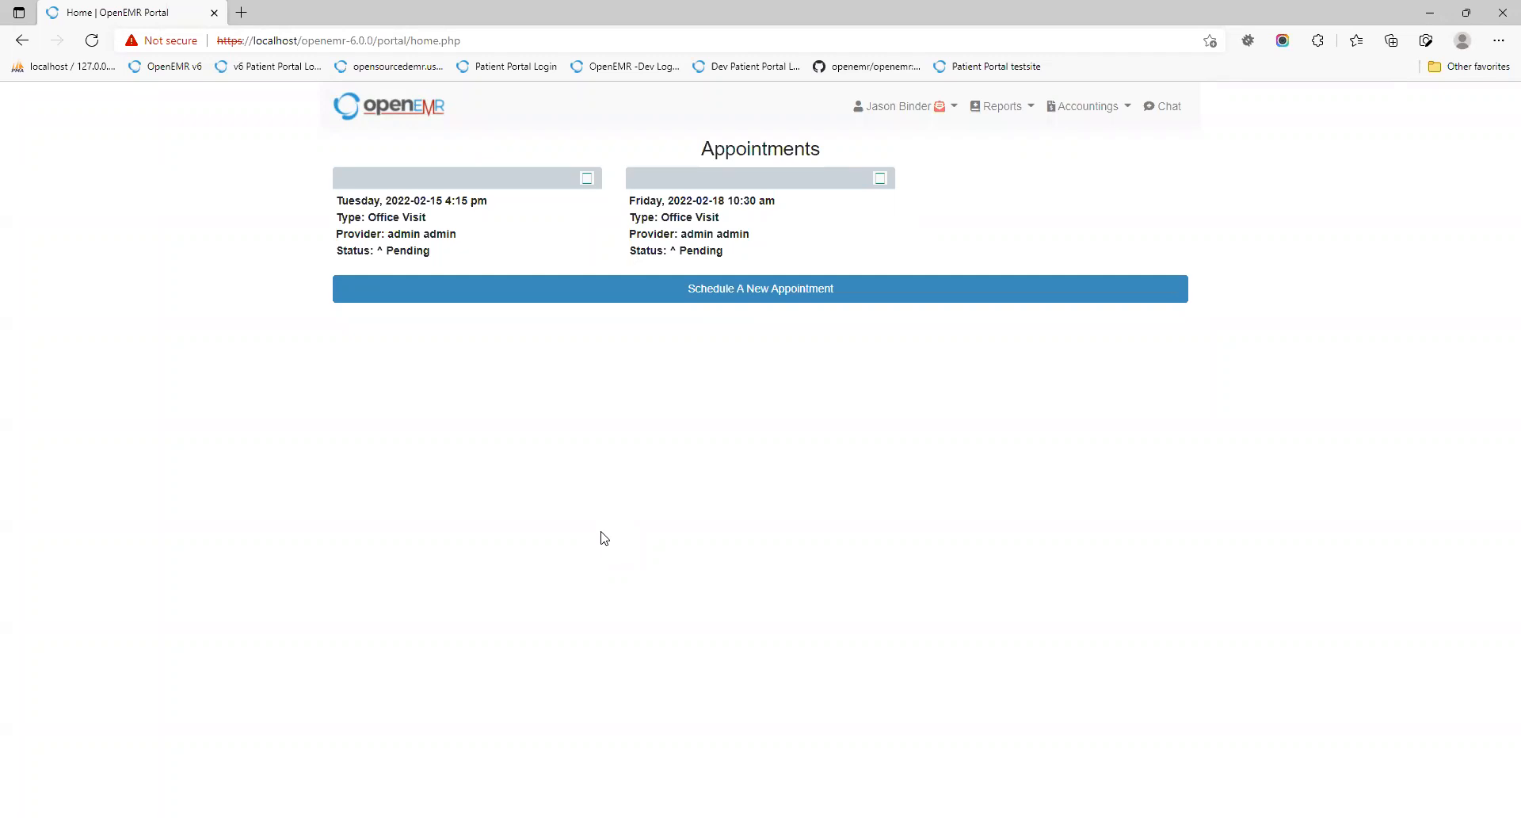
Step: Preview the Appointments page in portrait and landscape phone layouts, then return to desktop view
key(F12)
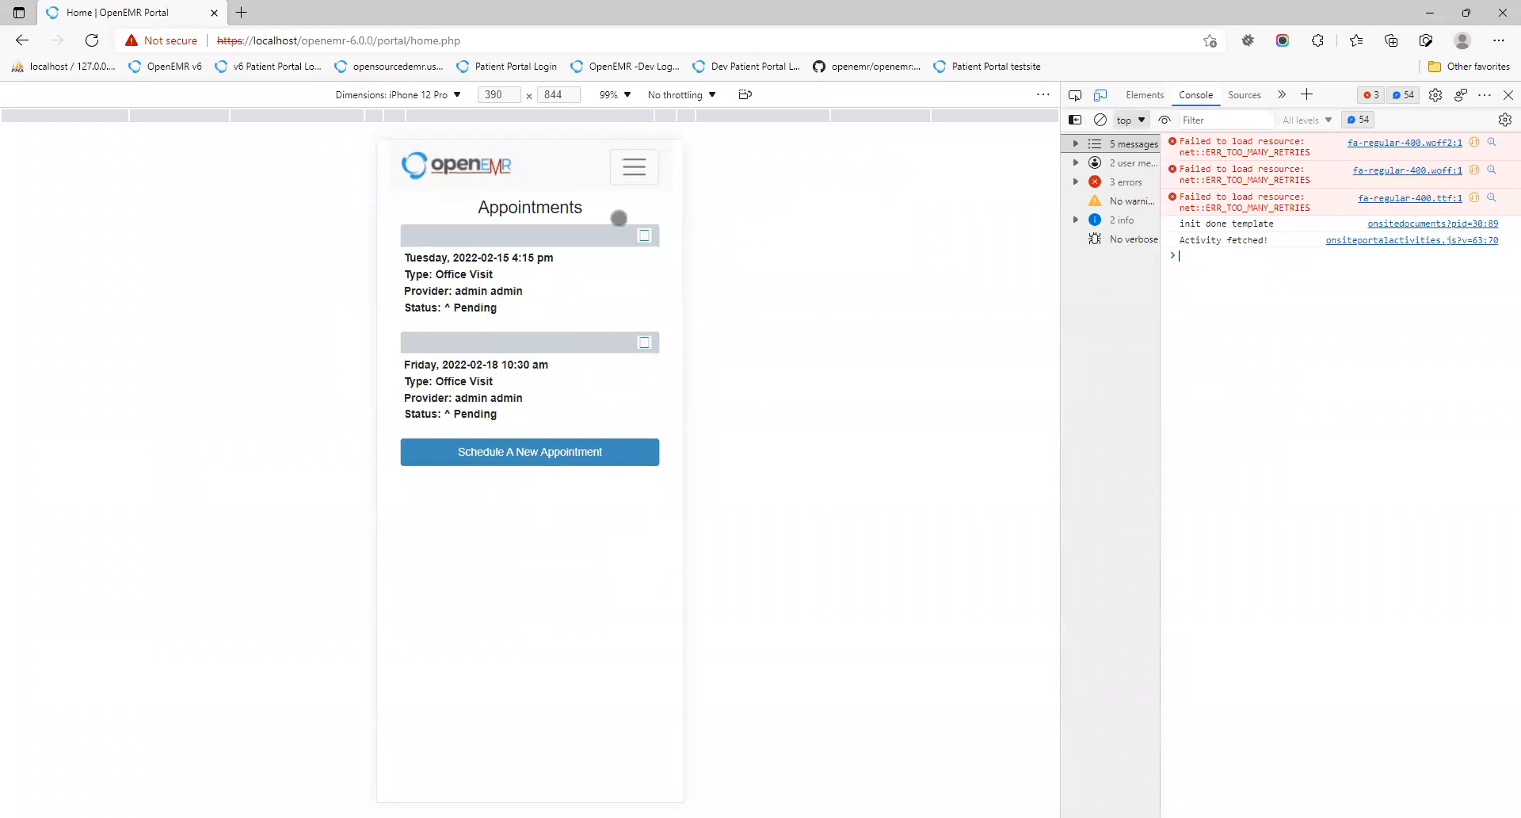
click(744, 95)
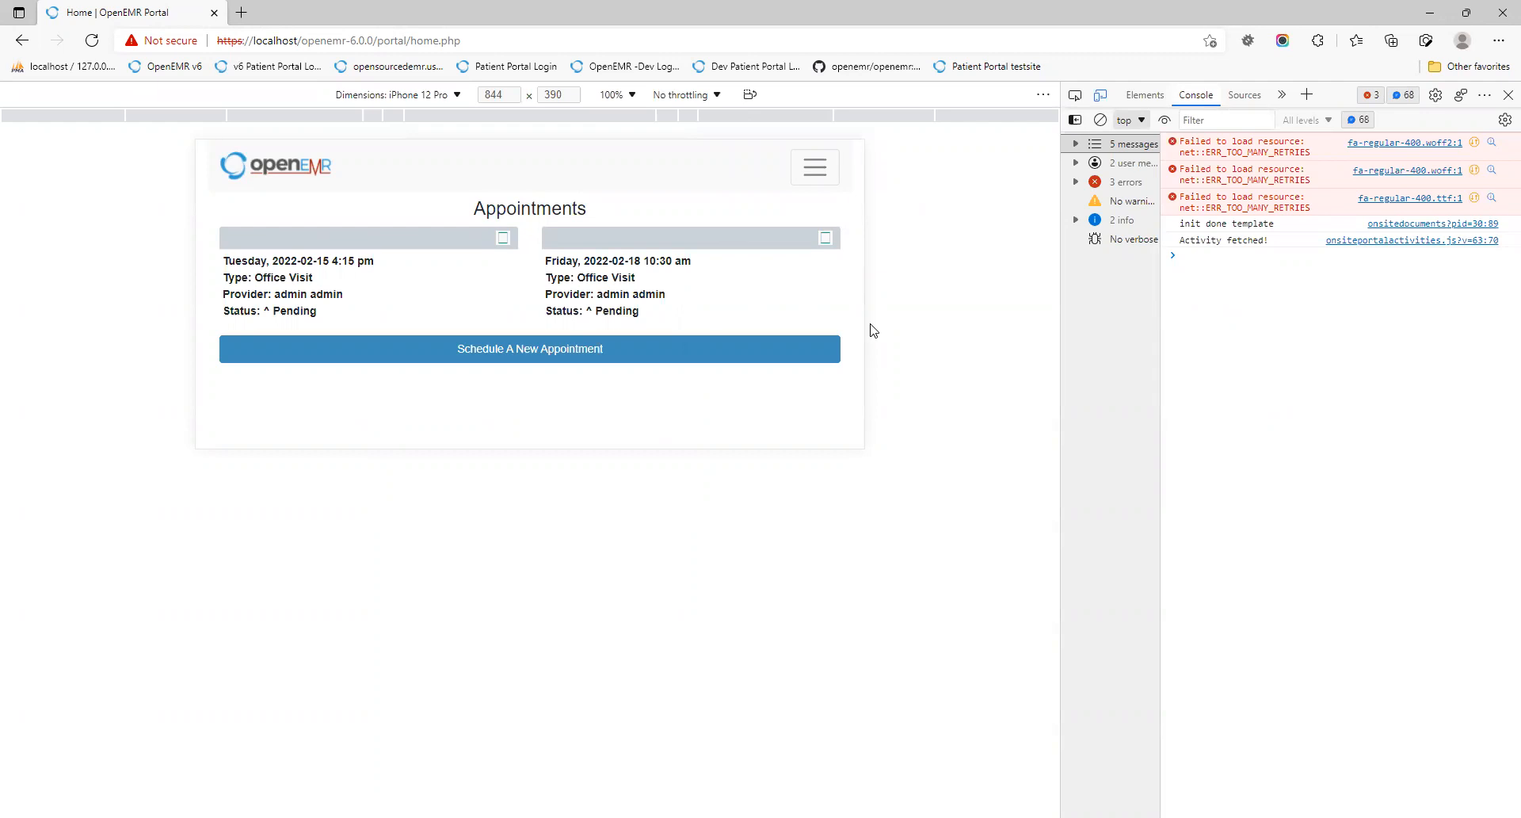
key(F12)
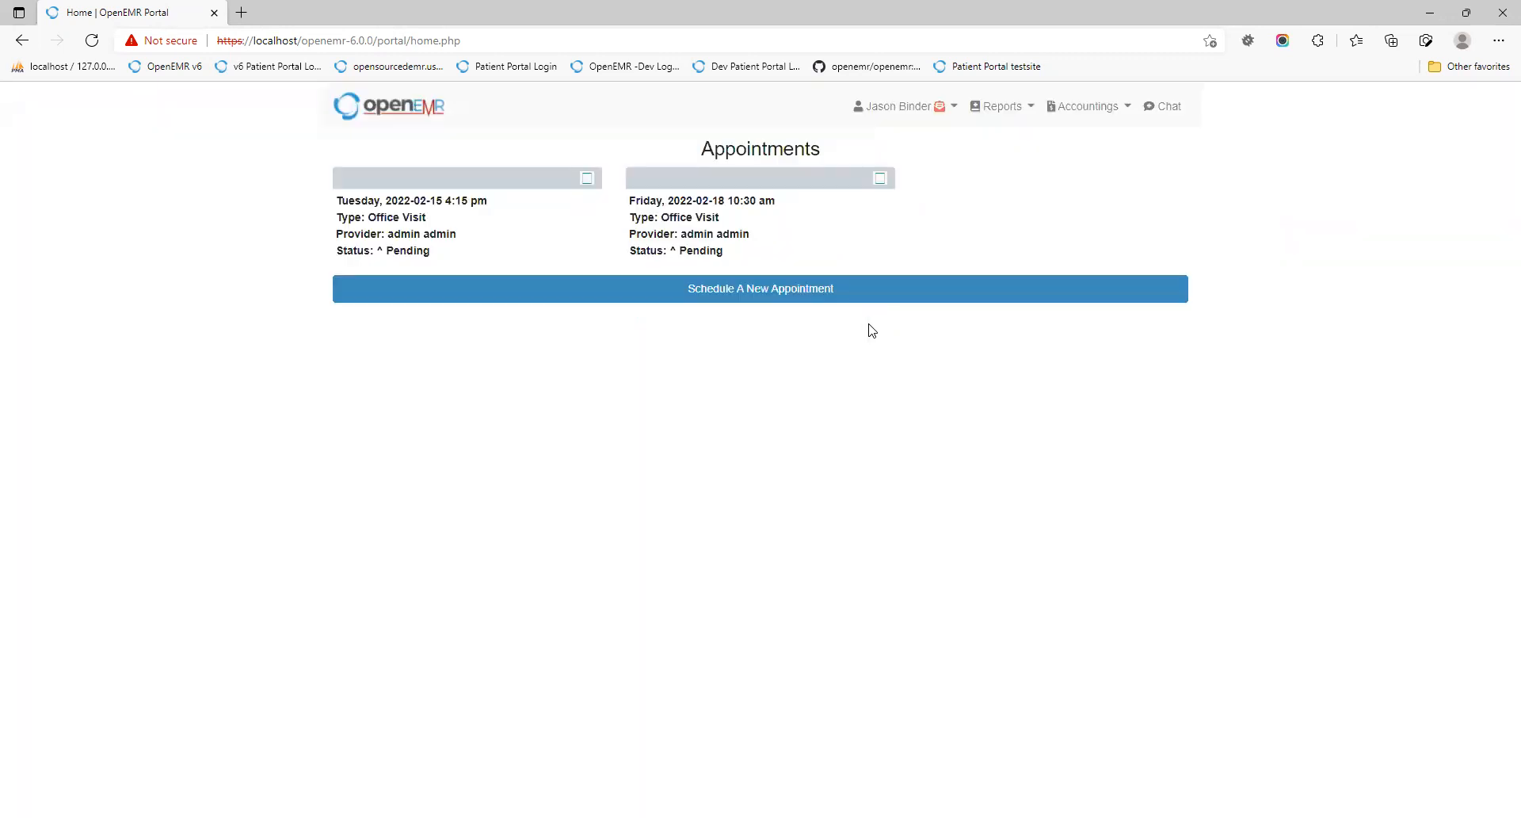
Step: Go to My Dashboard through the account menu, then to My Documents
click(884, 111)
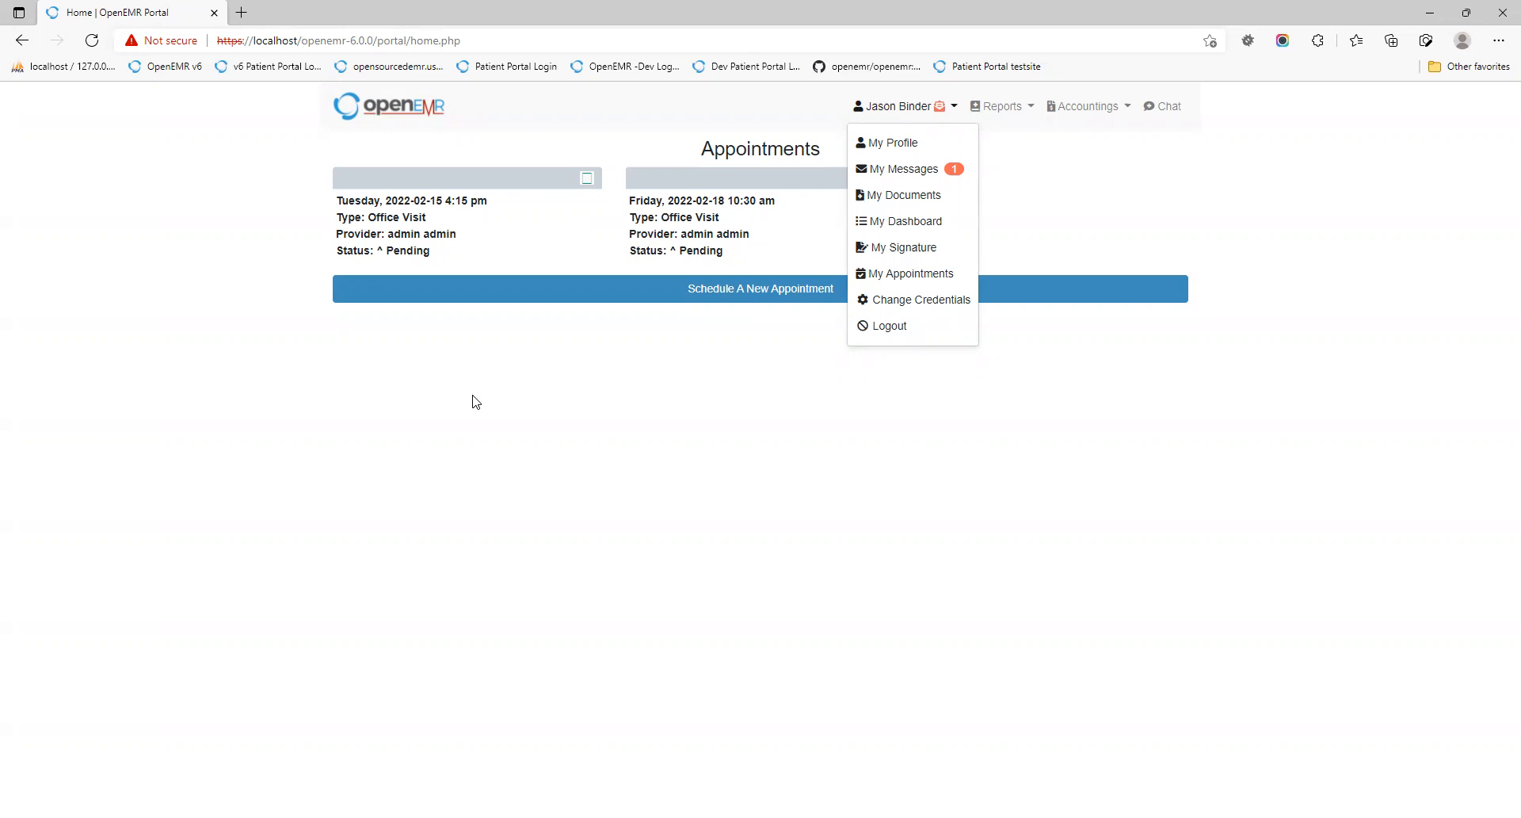
click(511, 362)
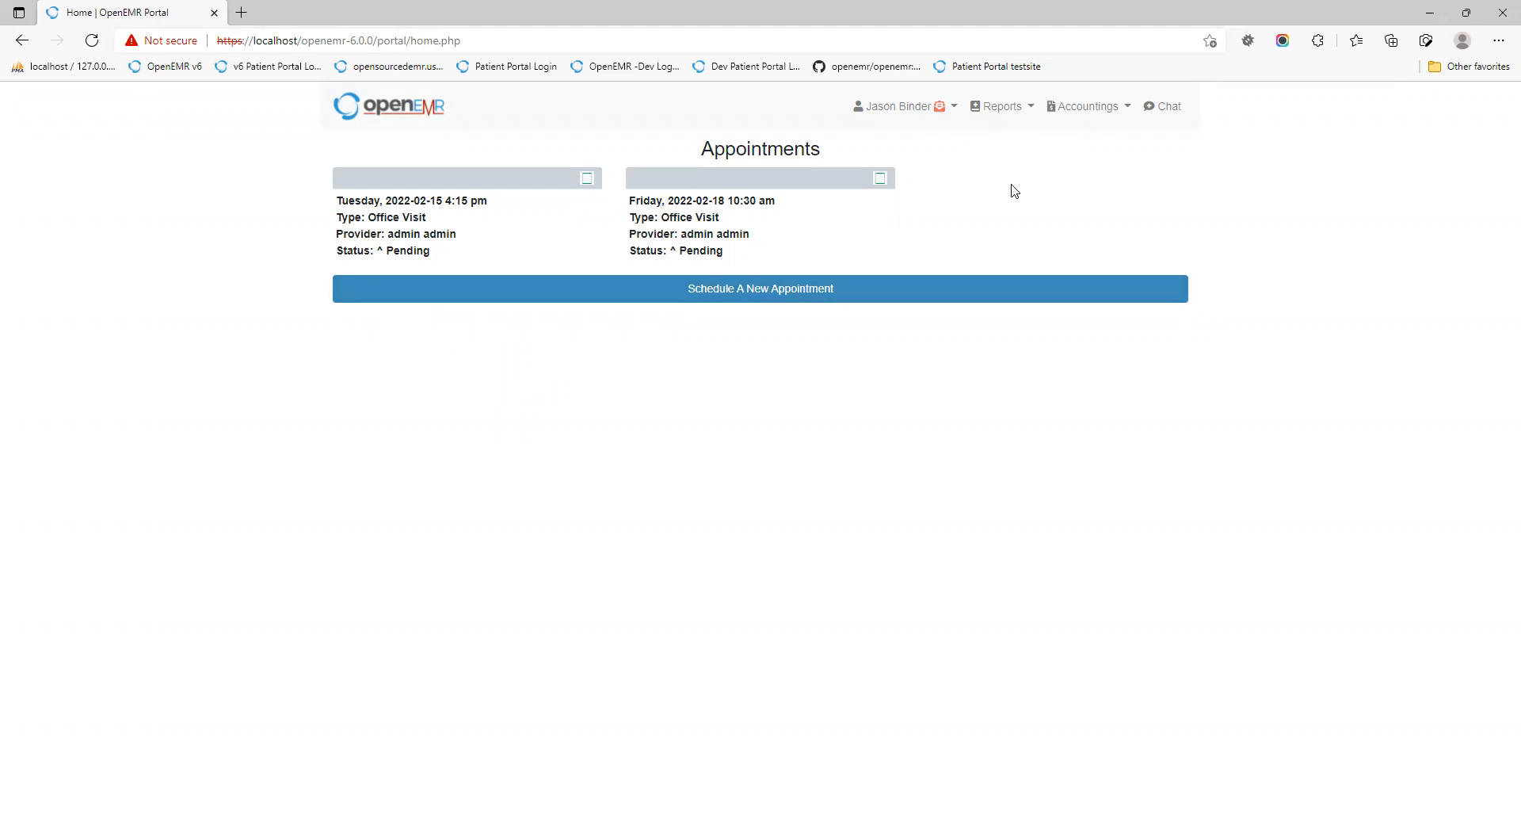
click(889, 110)
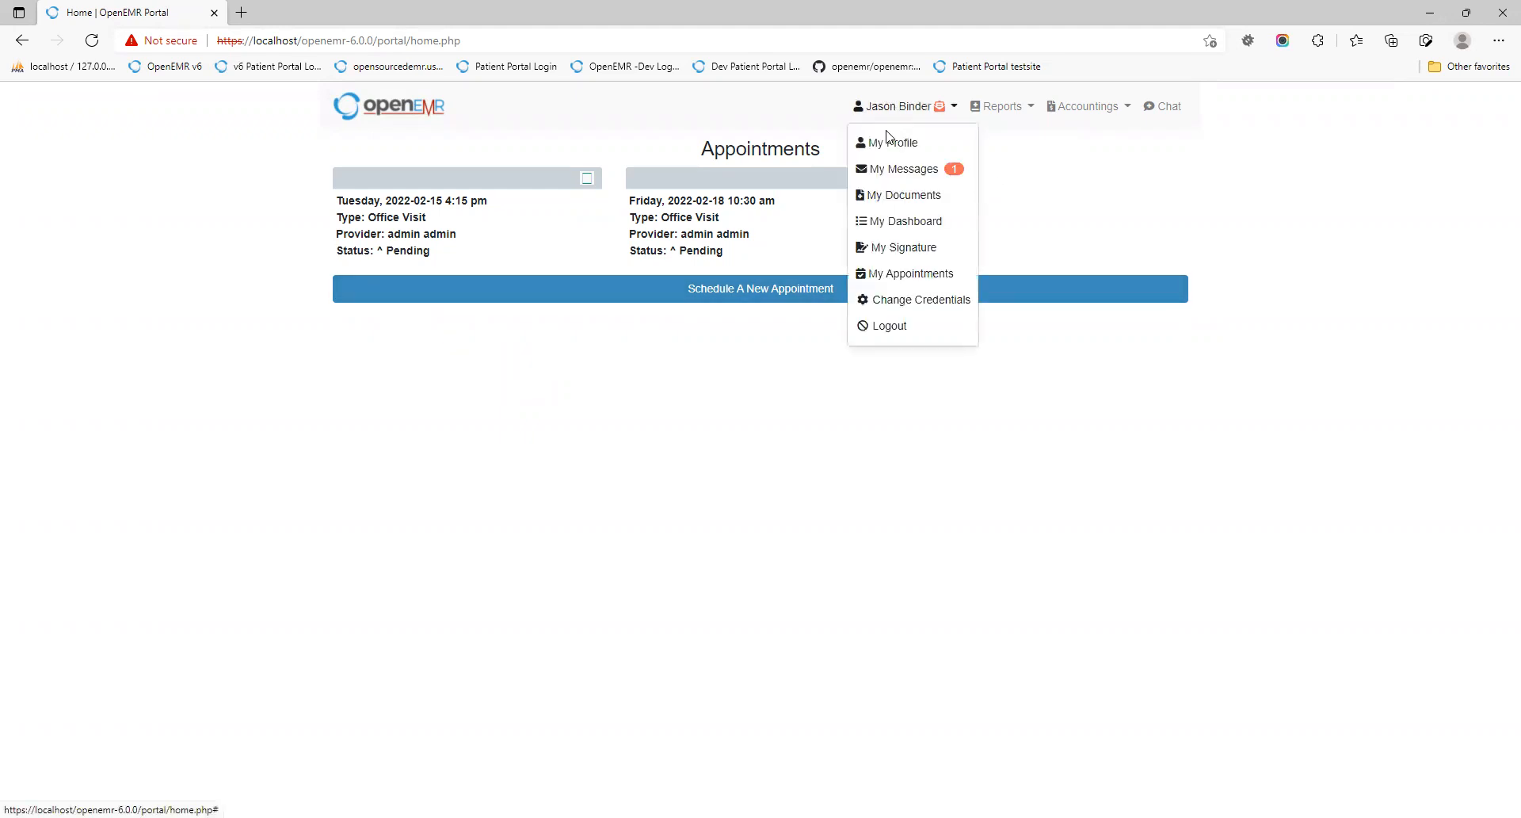
click(885, 221)
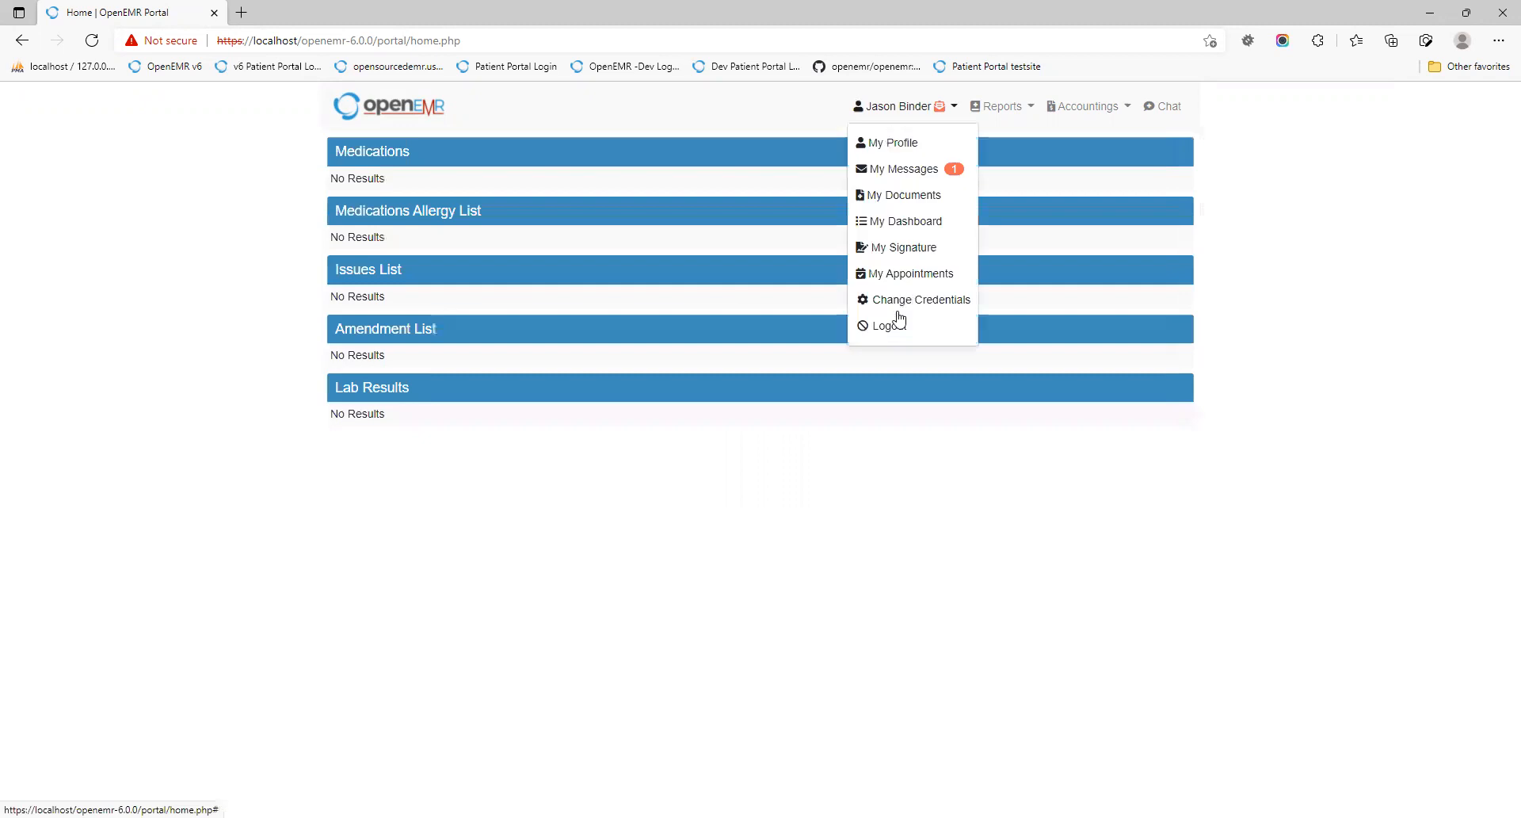
click(897, 300)
click(892, 146)
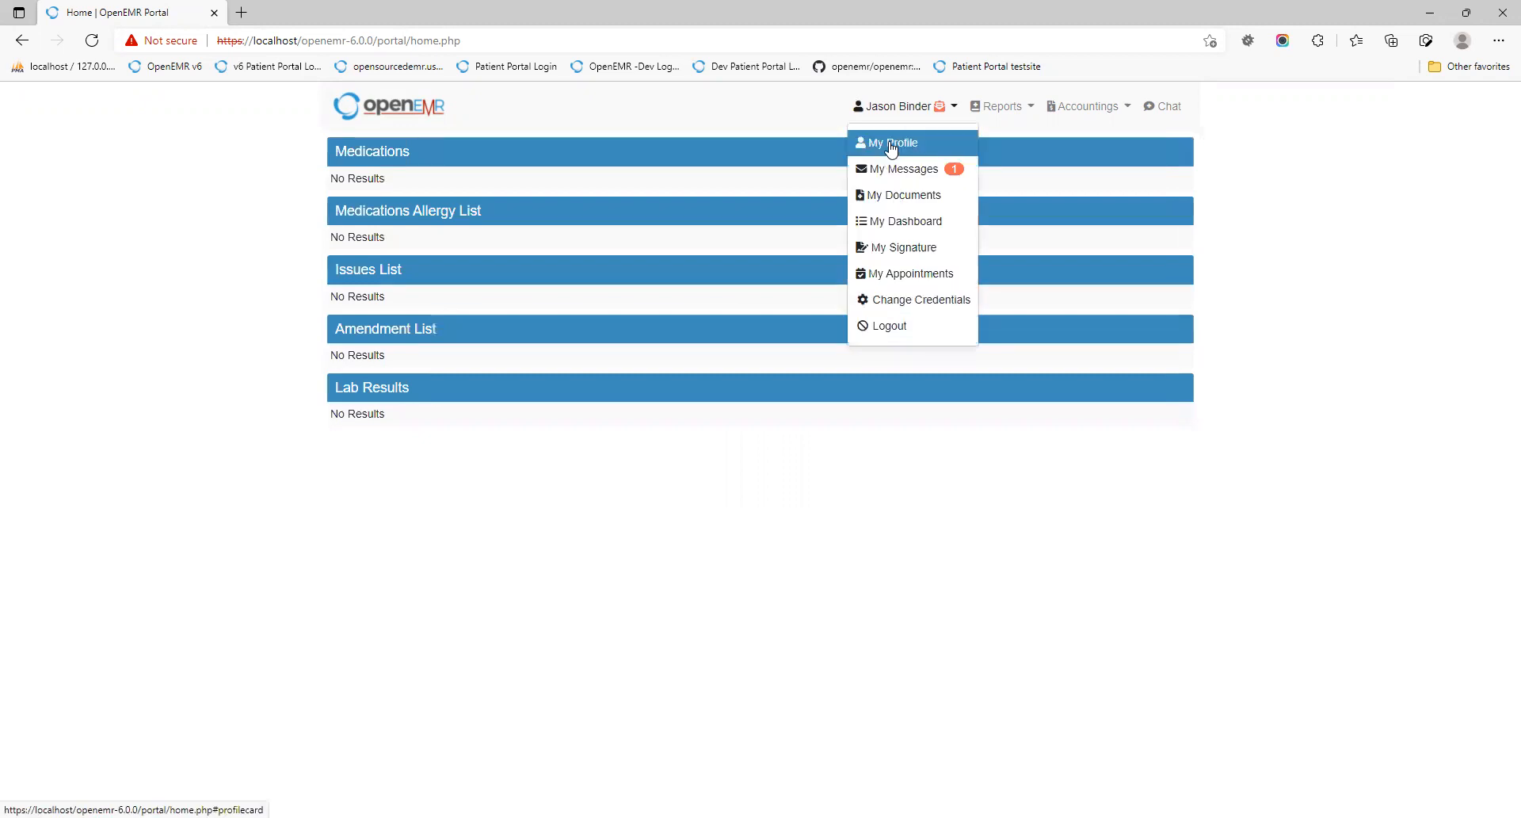
click(901, 196)
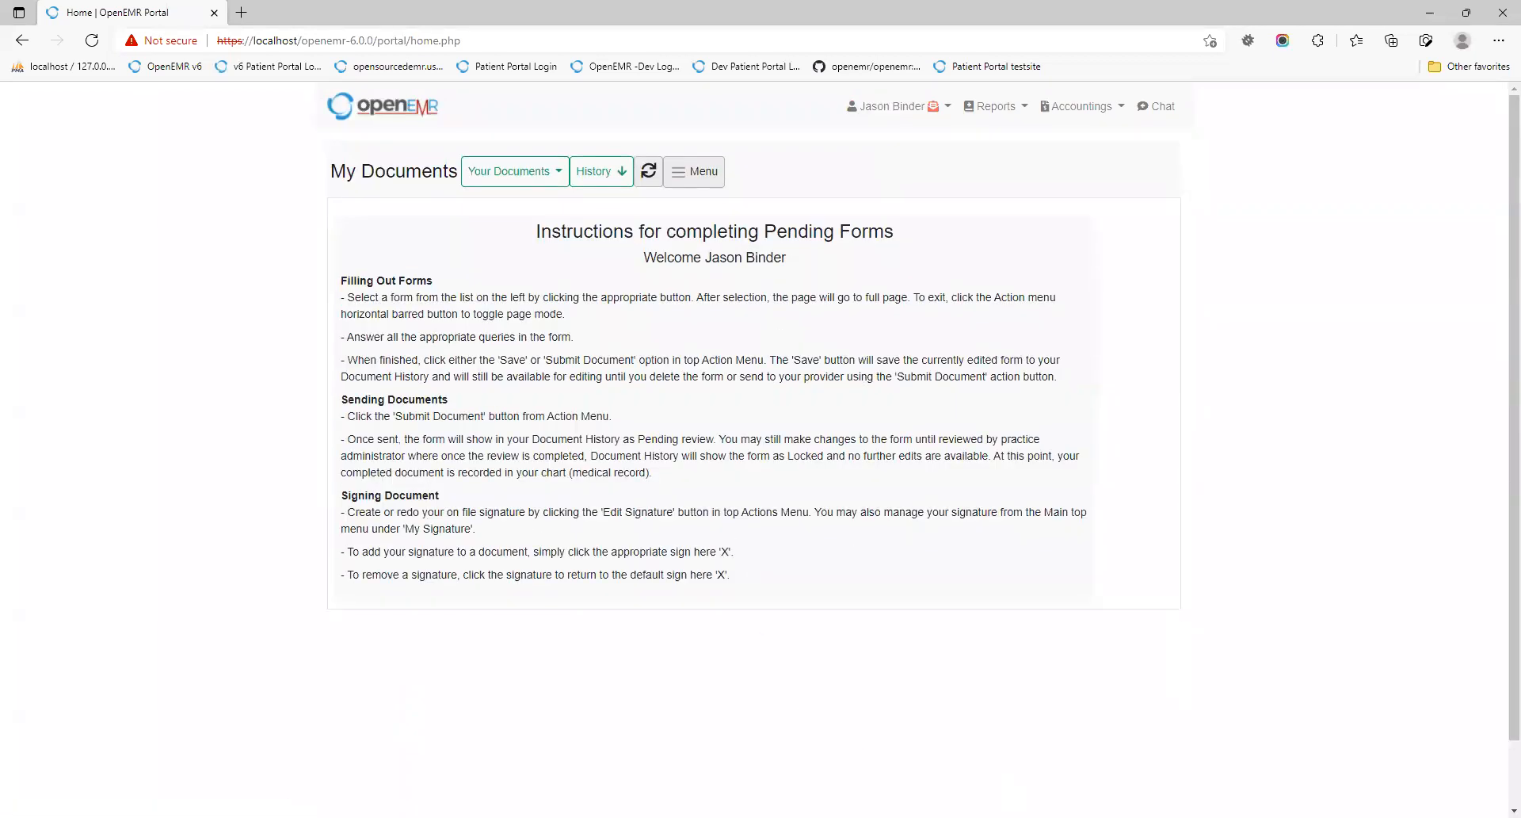
Step: In the staff OpenEMR window, read the patient's appointment request message in Messages, then cancel
key(alt+Tab)
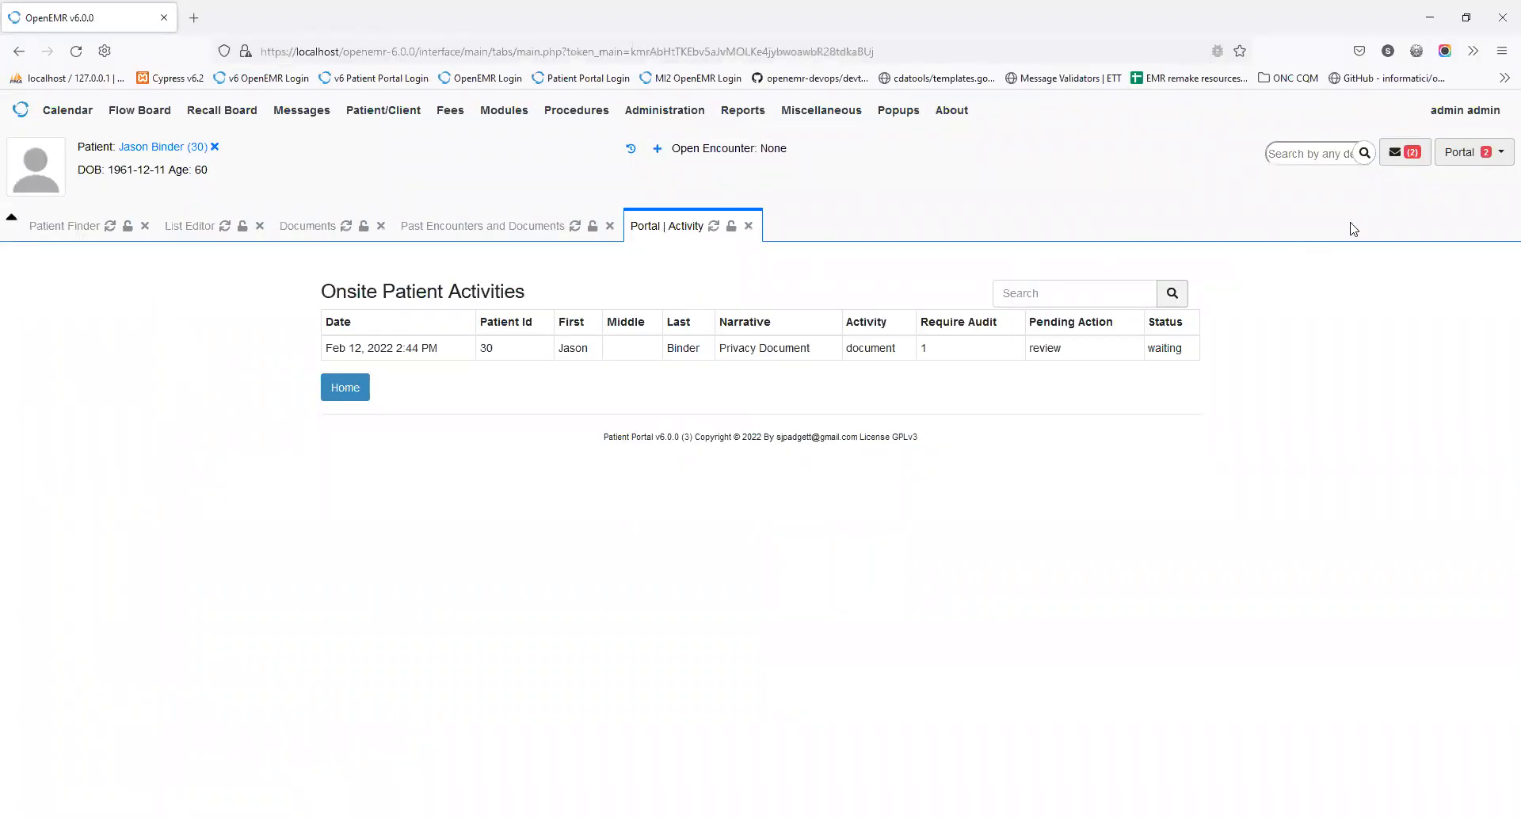
click(1468, 158)
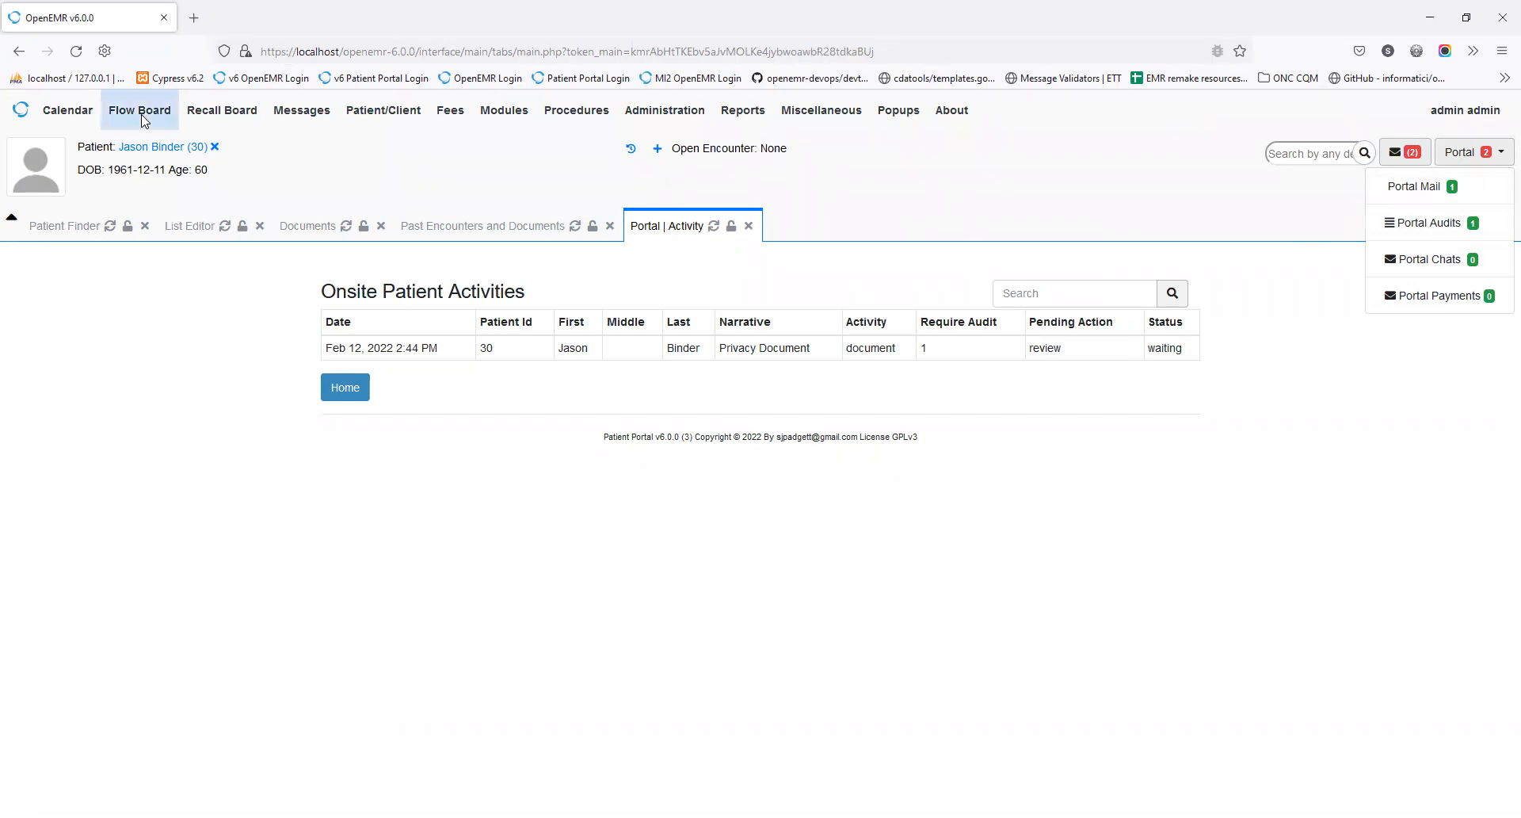
click(299, 113)
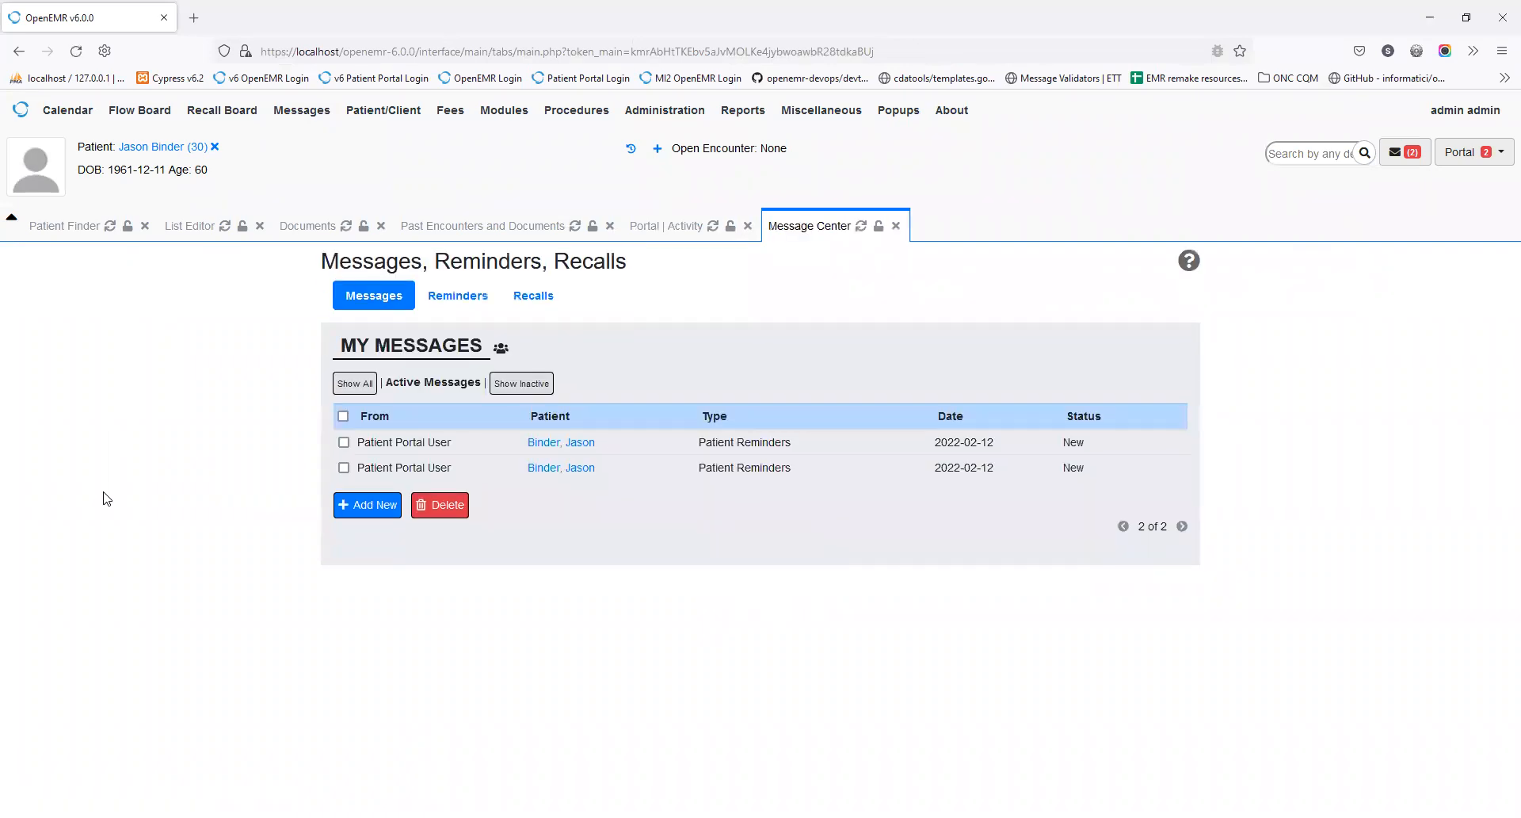
click(567, 447)
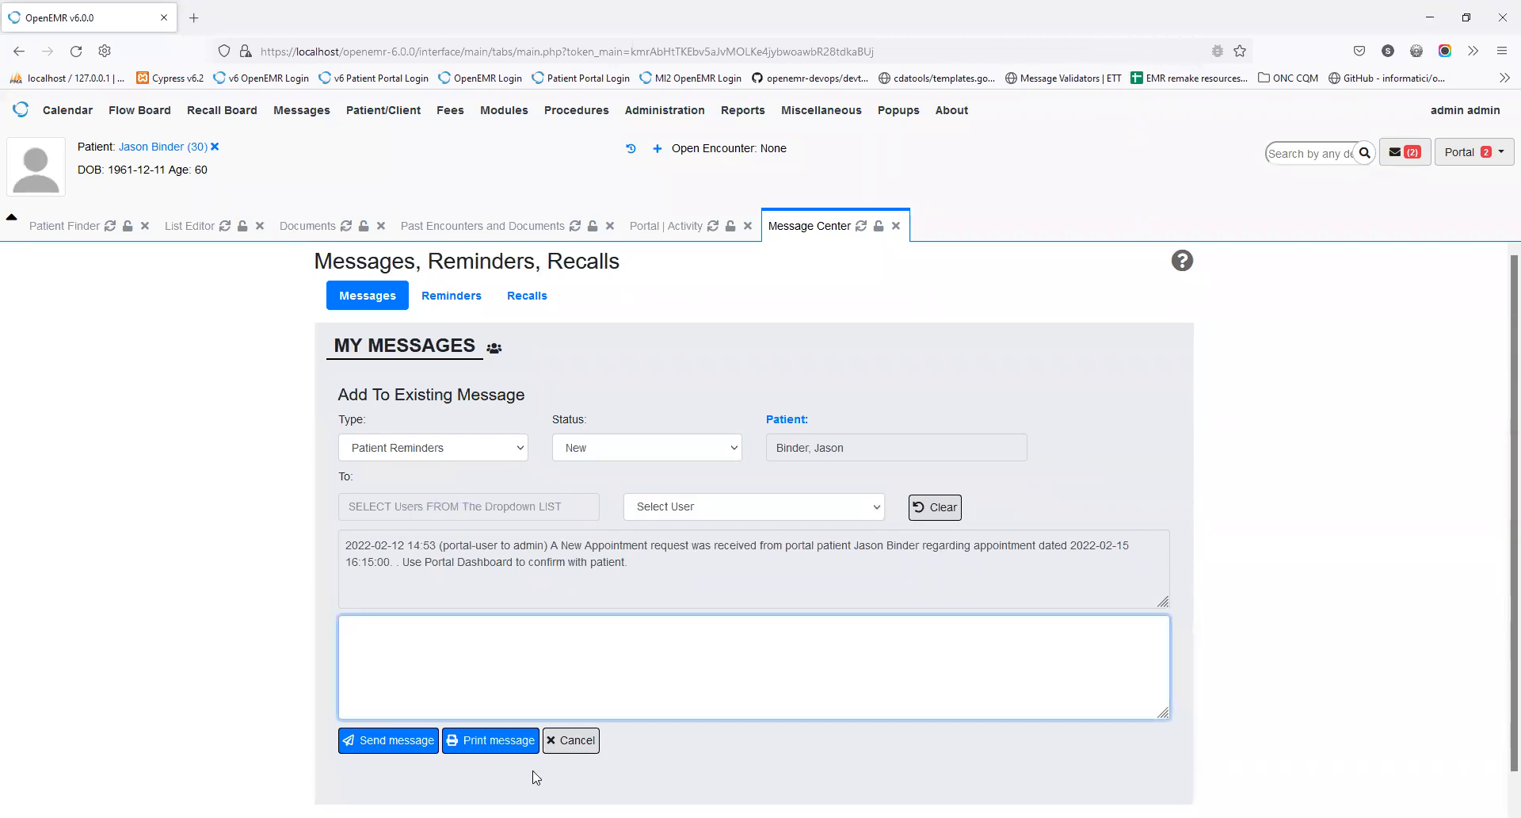
click(570, 741)
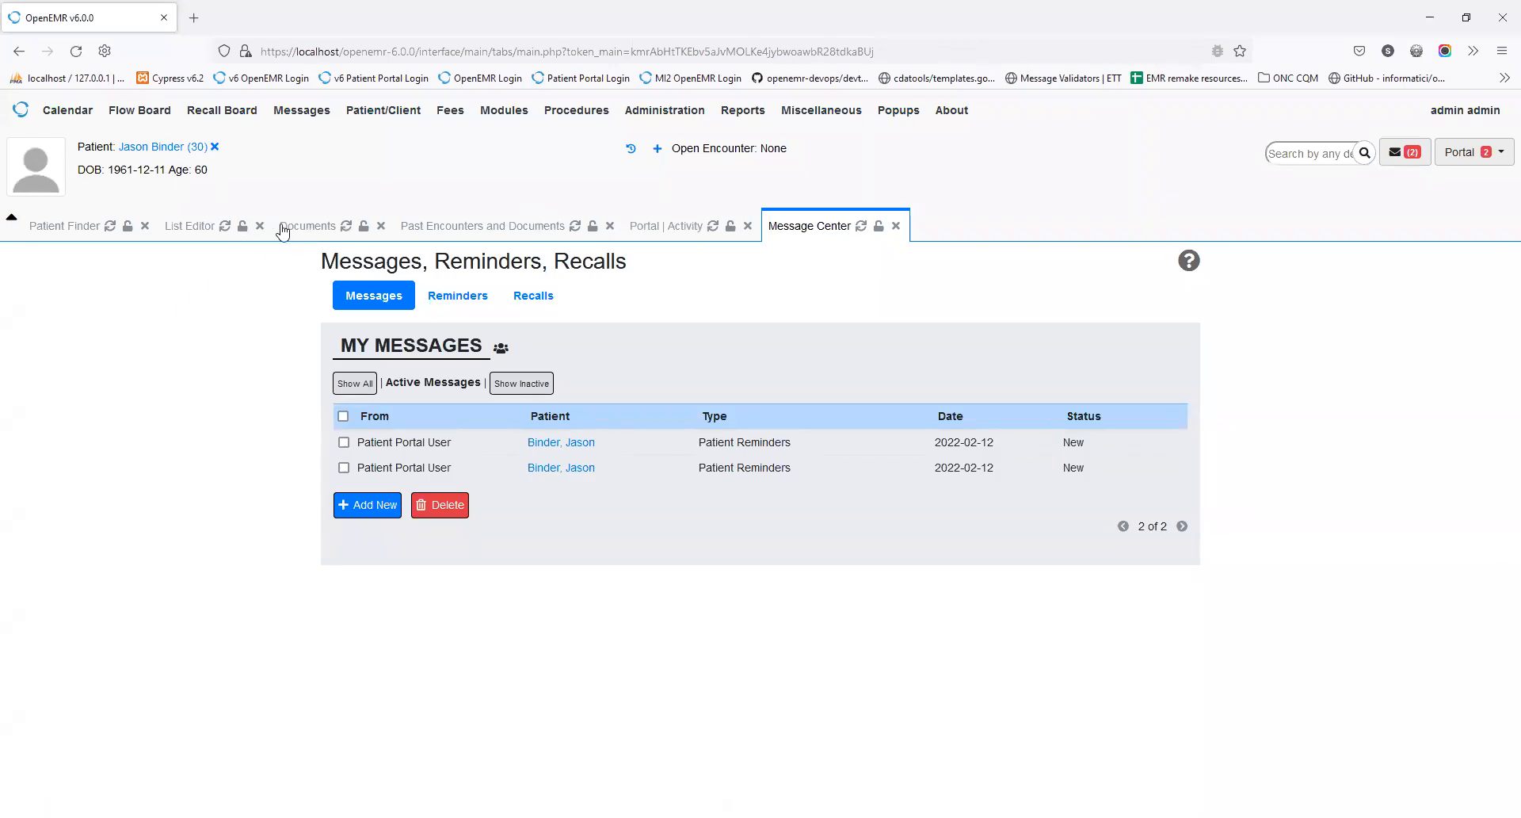
click(169, 148)
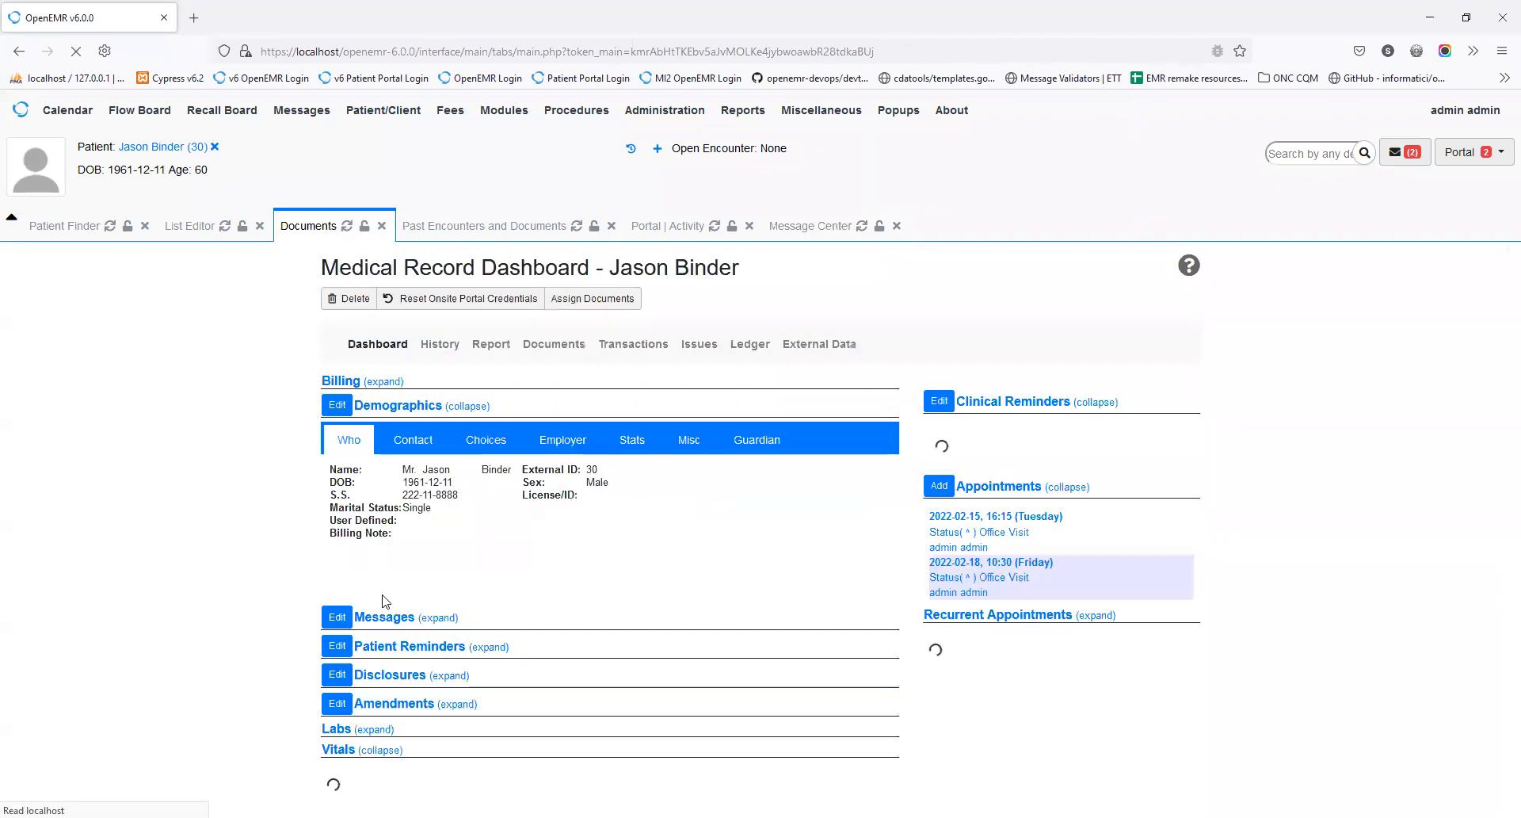
scroll(665, 676, down, 2)
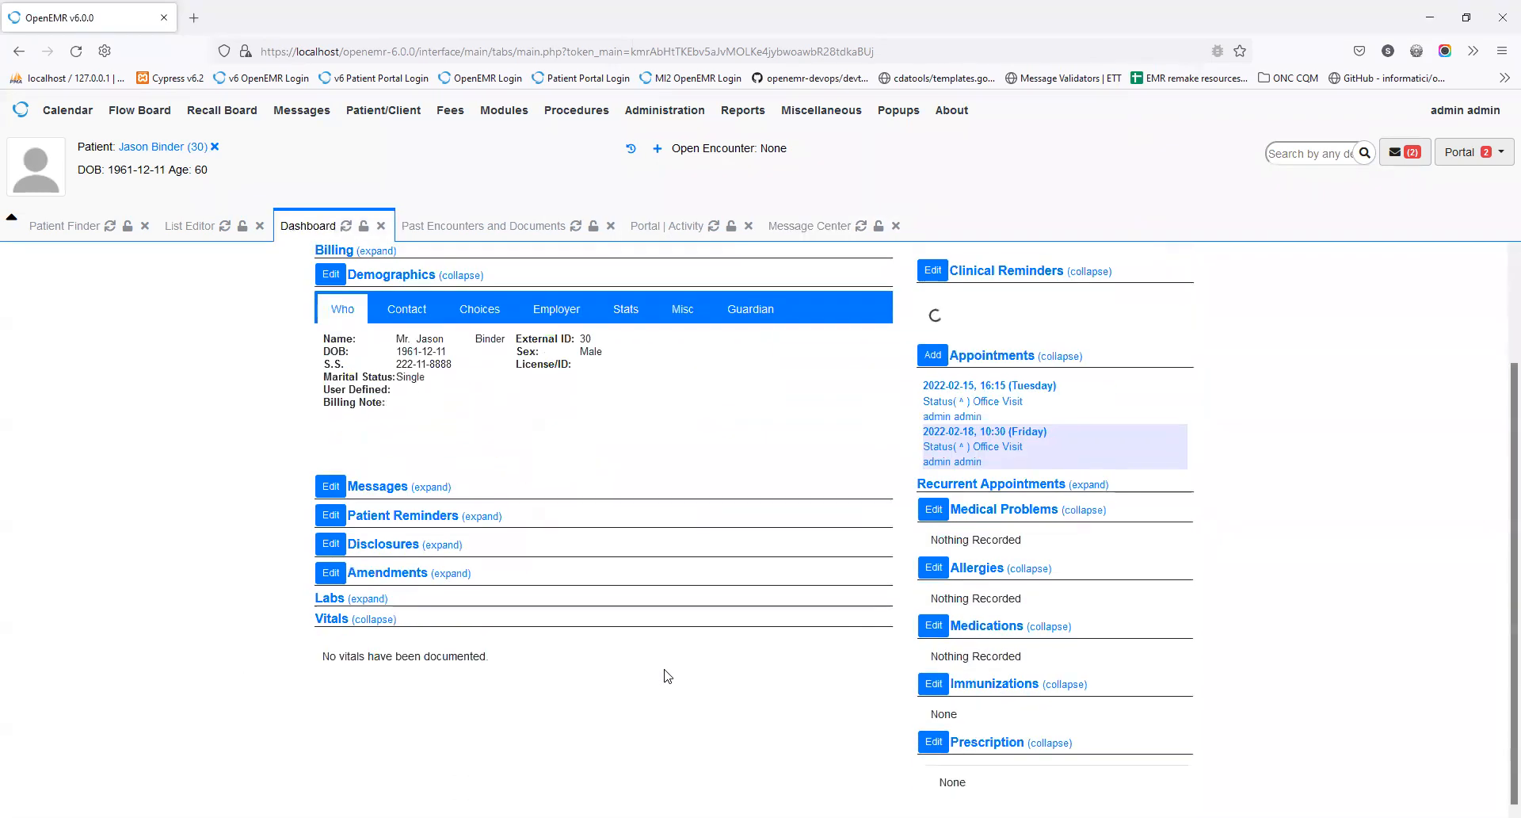
click(434, 487)
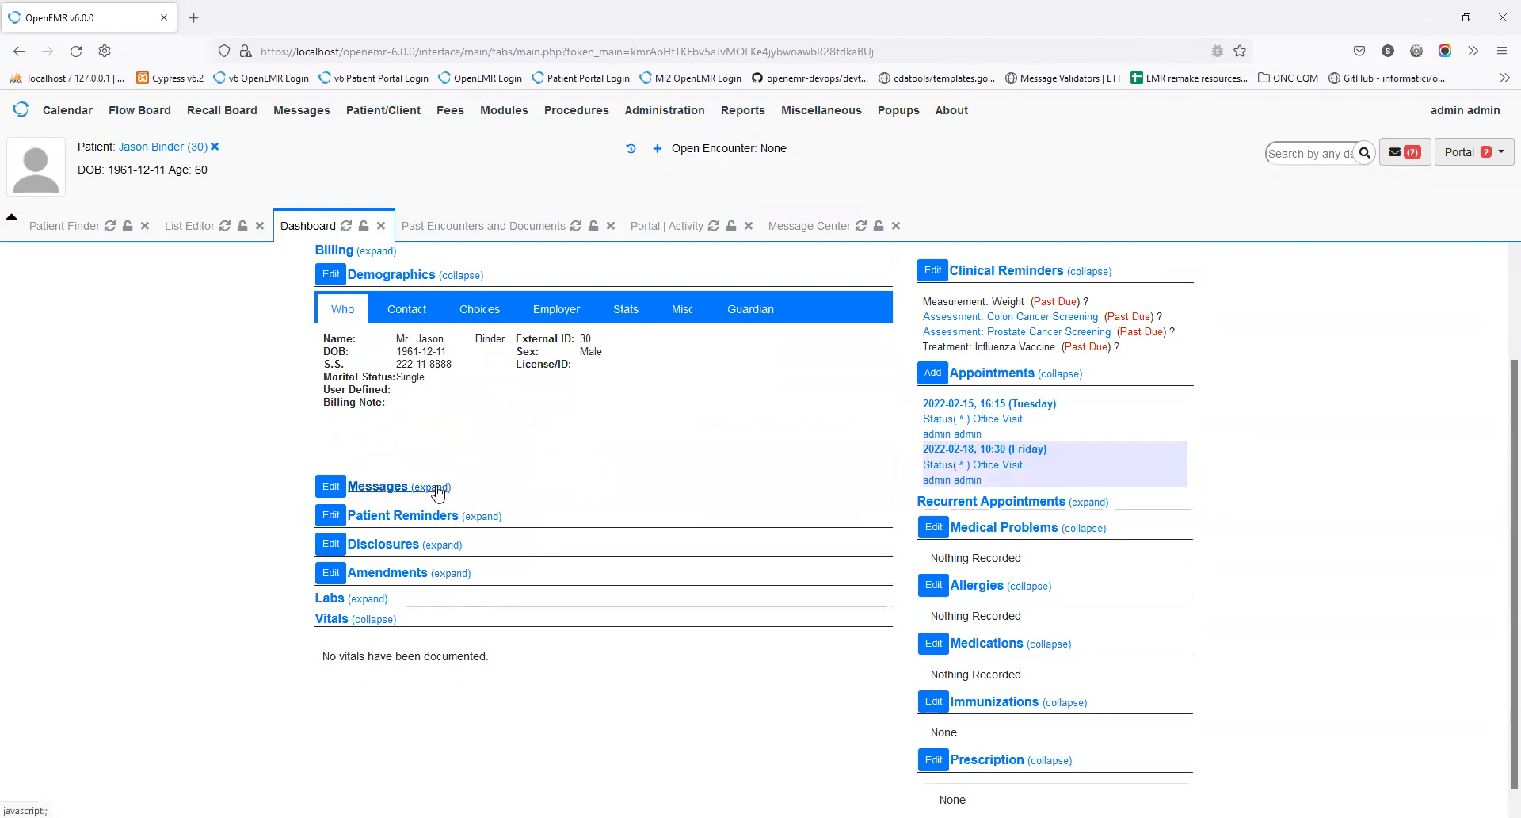